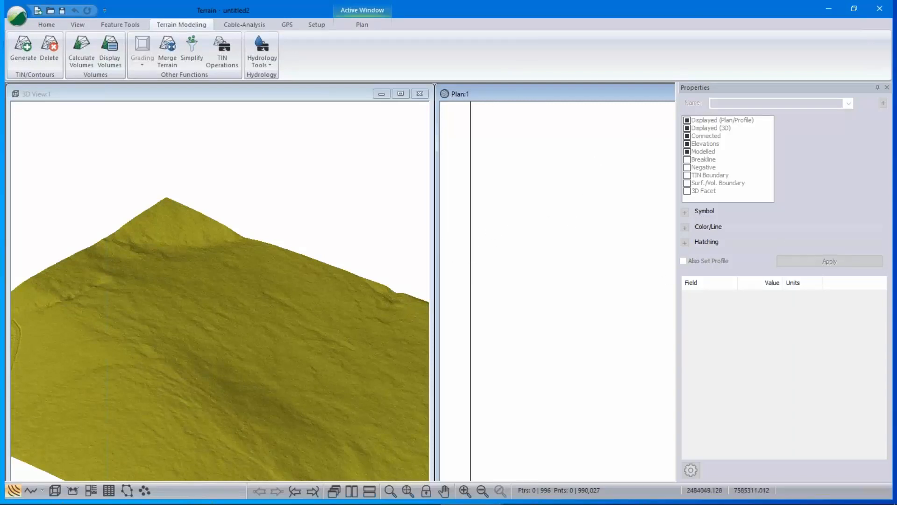
- Tile the open windows vertically, with the 3D view placed first and the plan view beside it
mouse_move(444, 501)
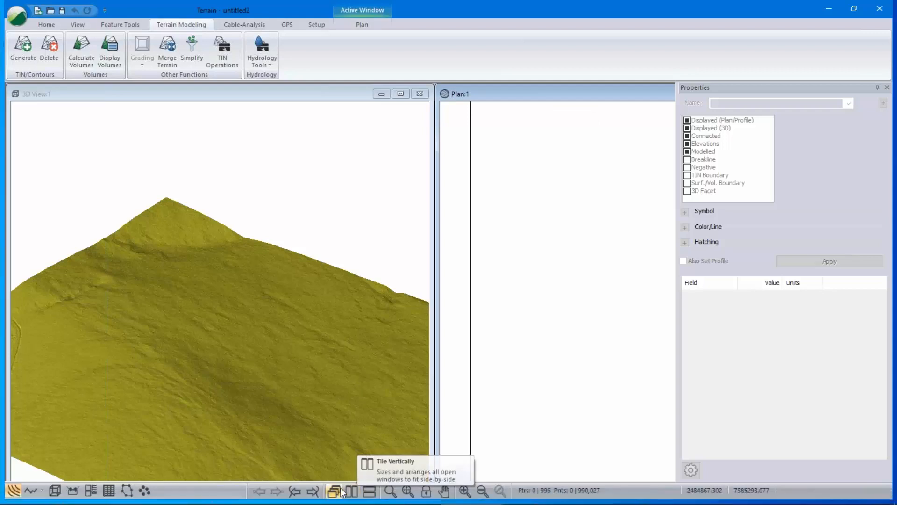
left_click(351, 490)
mouse_move(560, 295)
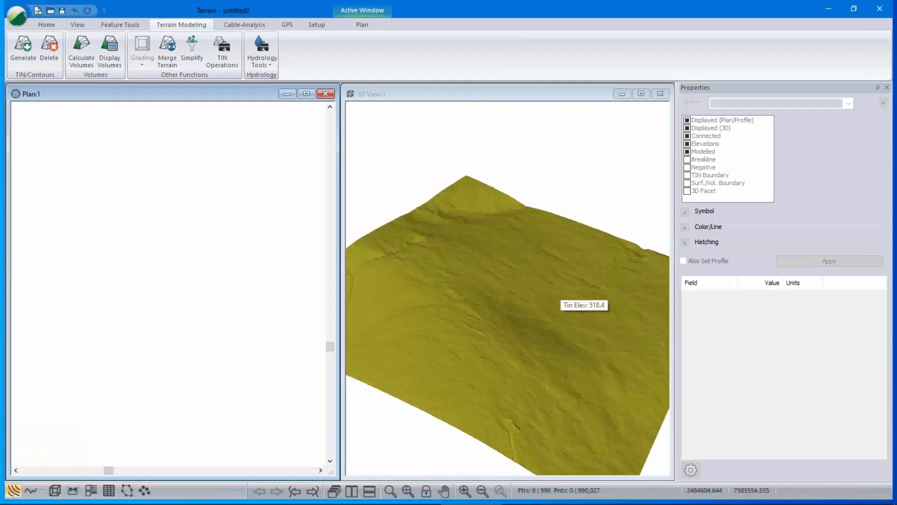
left_click(509, 102)
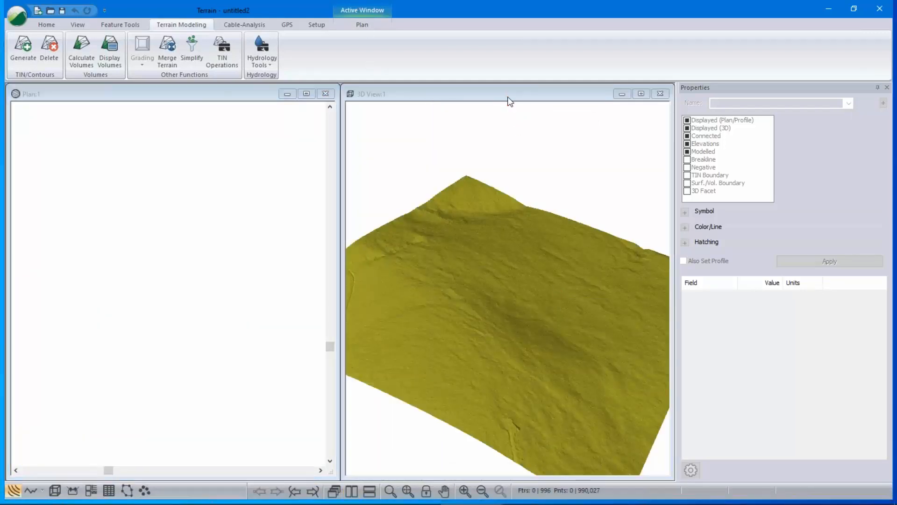
left_click(351, 492)
mouse_move(591, 332)
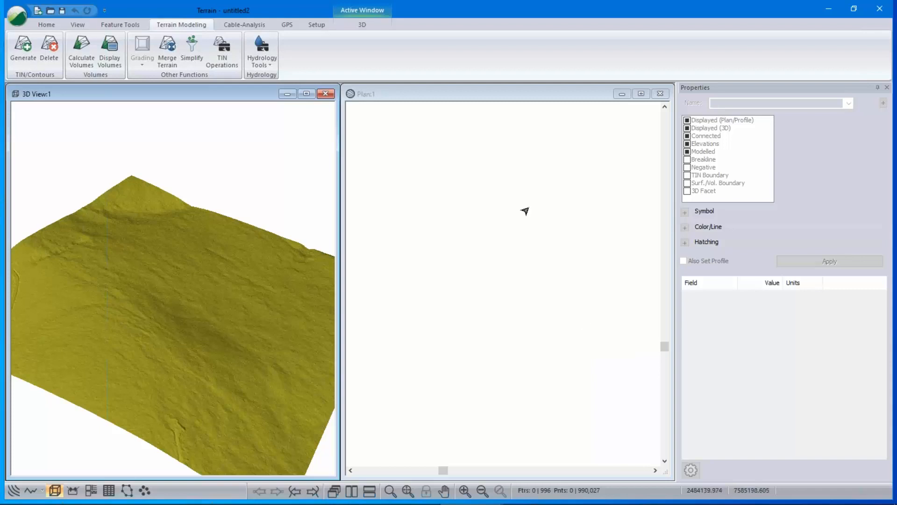
mouse_move(528, 224)
- Select all DEM features so their grid points are highlighted in the plan and 3D views
left_click(454, 245)
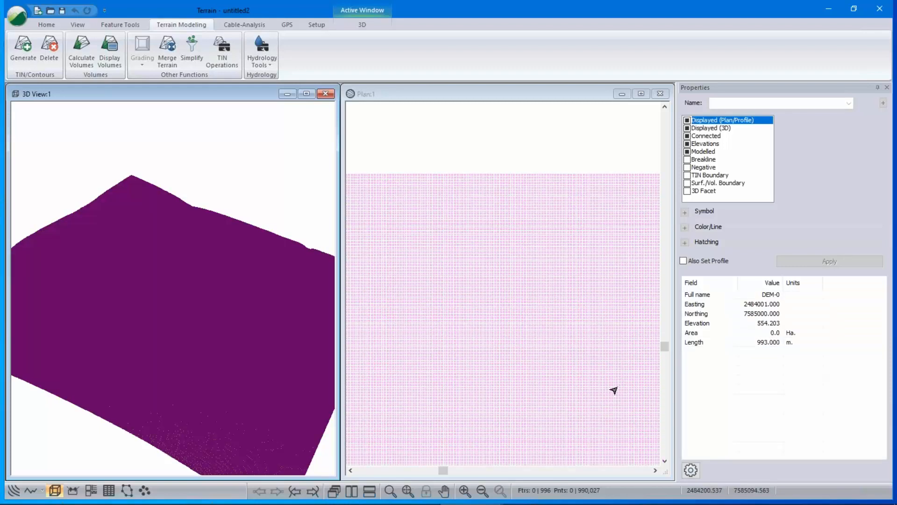
mouse_move(613, 390)
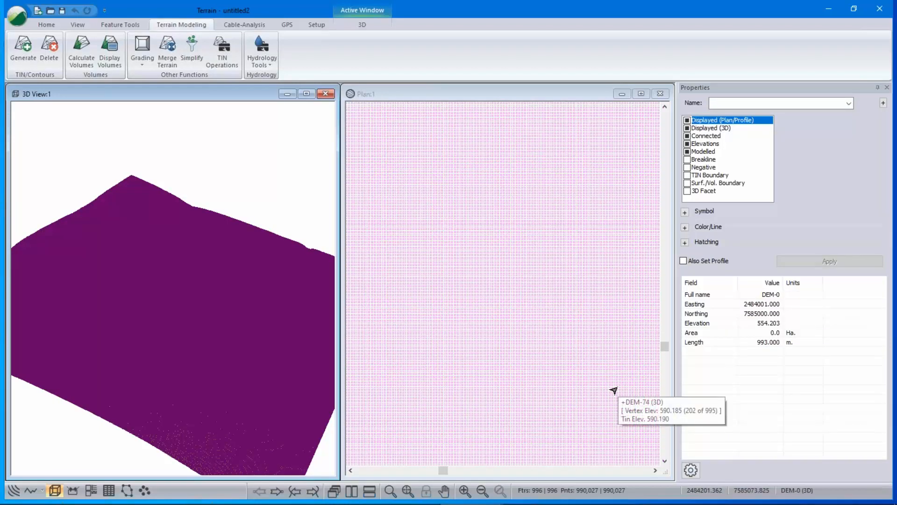
left_click(511, 289)
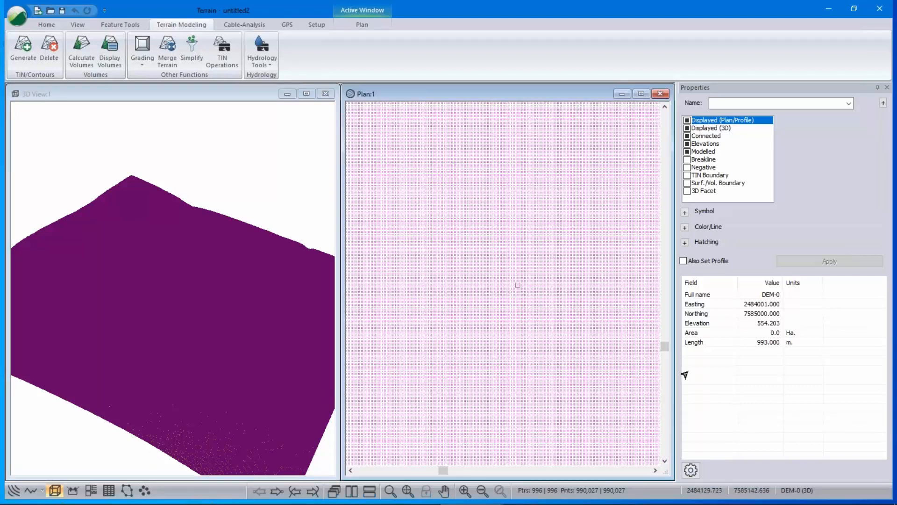
scroll(514, 325, "down", 2)
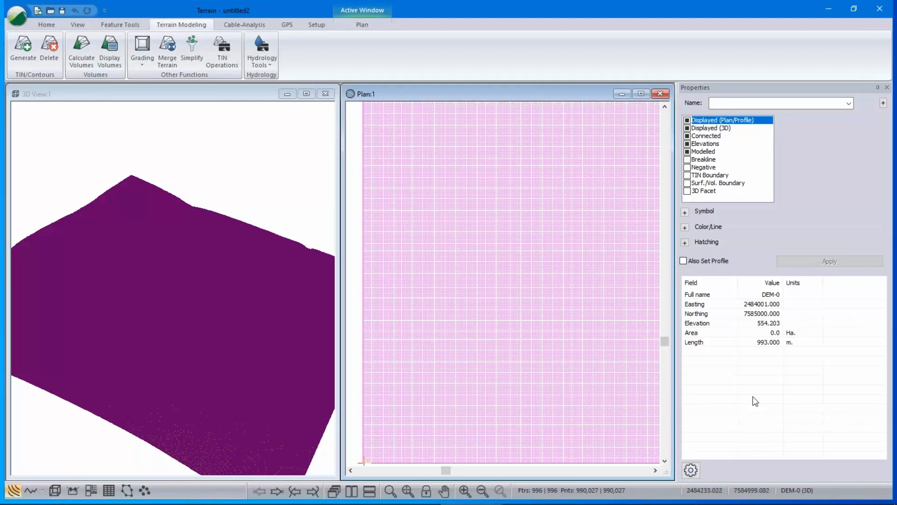
- Select only the DEM-137 feature from the overlapping grid lines in the plan view
left_click(558, 312)
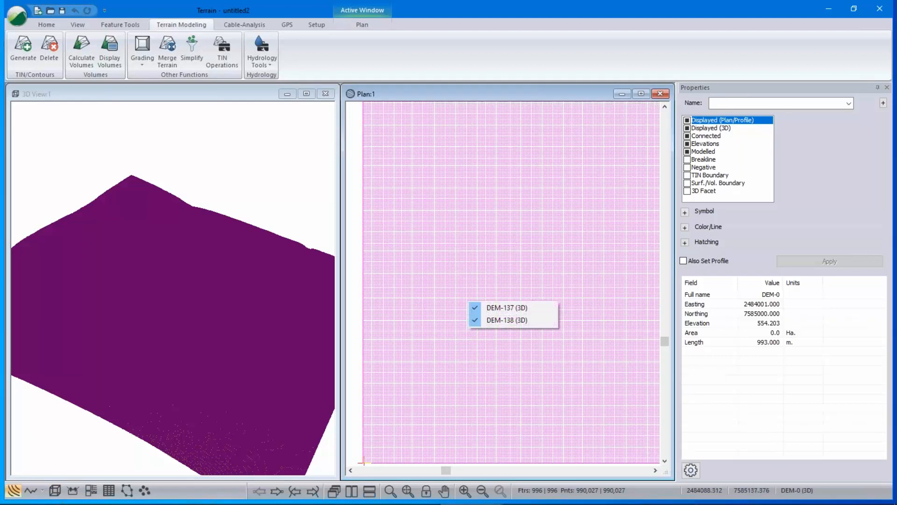
left_click(510, 308)
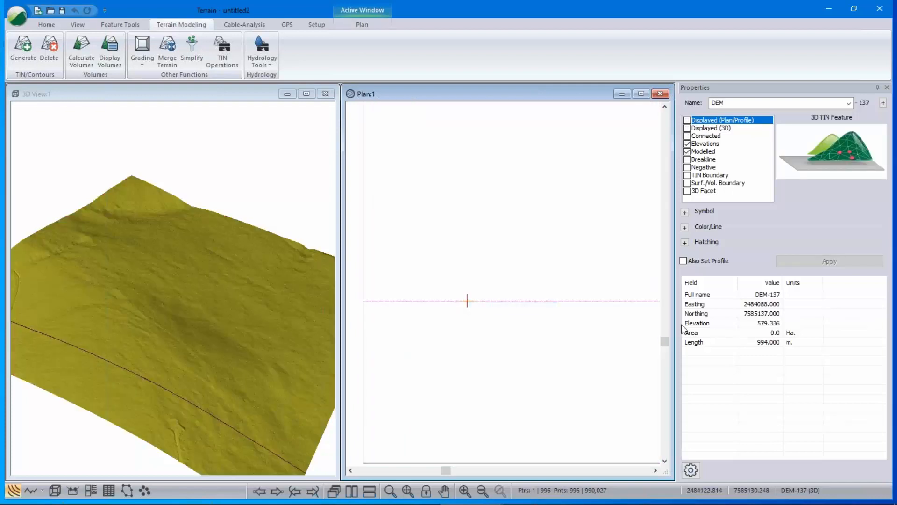
mouse_move(493, 337)
mouse_move(541, 500)
mouse_move(578, 358)
mouse_move(633, 337)
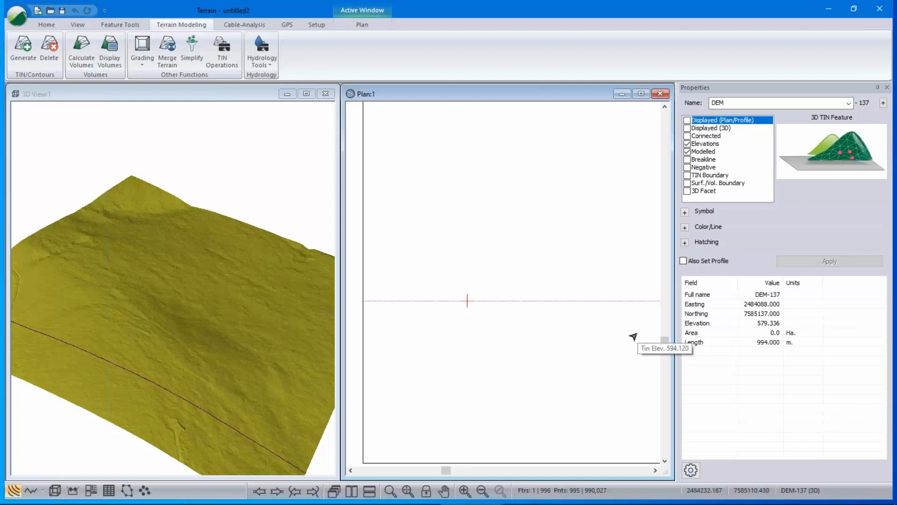
- Examine the DEM terrain surface in the 3D view up close, including its road traces and the selected DEM-137 line
scroll(191, 383, "up", 1)
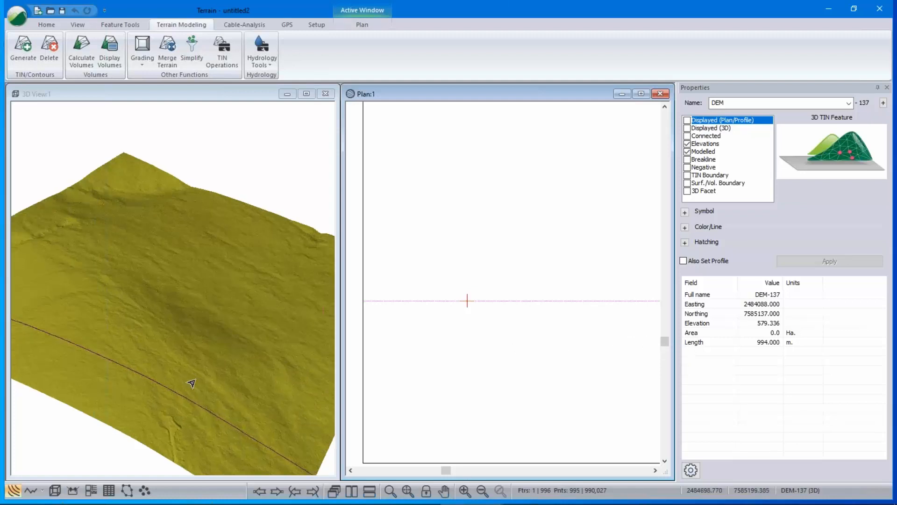
scroll(192, 378, "up", 5)
mouse_move(199, 358)
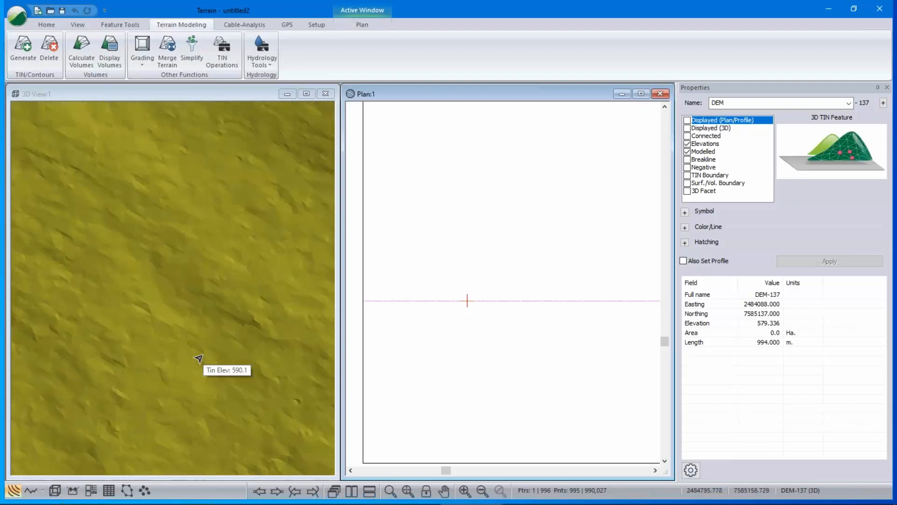
scroll(198, 357, "up", 3)
scroll(196, 353, "up", 3)
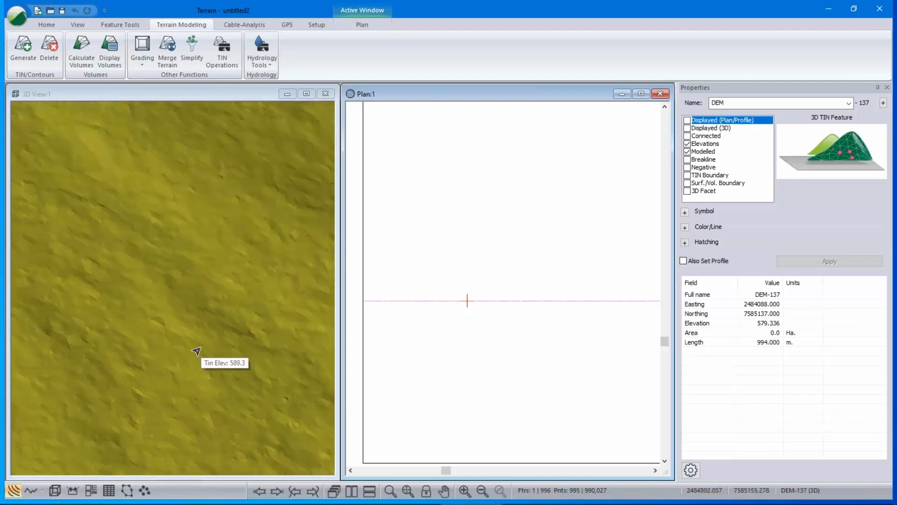
scroll(194, 348, "down", 5)
scroll(191, 344, "down", 1)
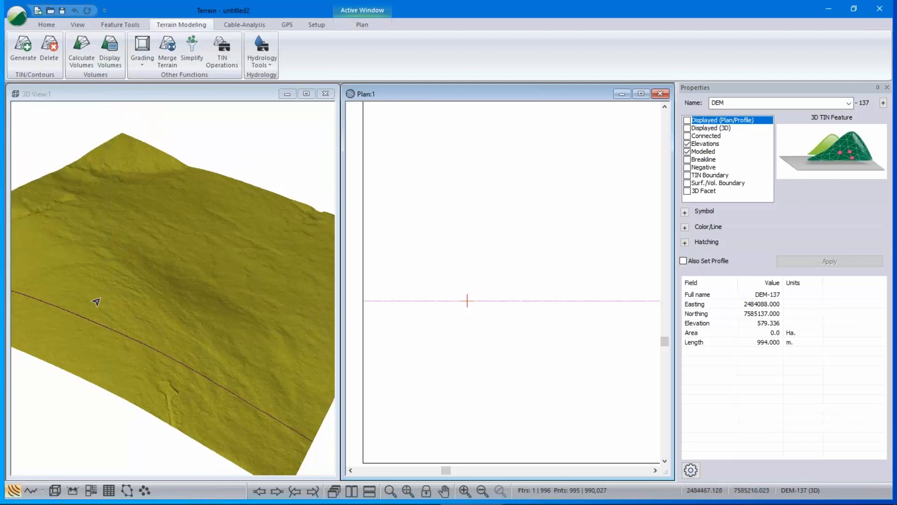
scroll(164, 399, "up", 5)
scroll(180, 311, "up", 5)
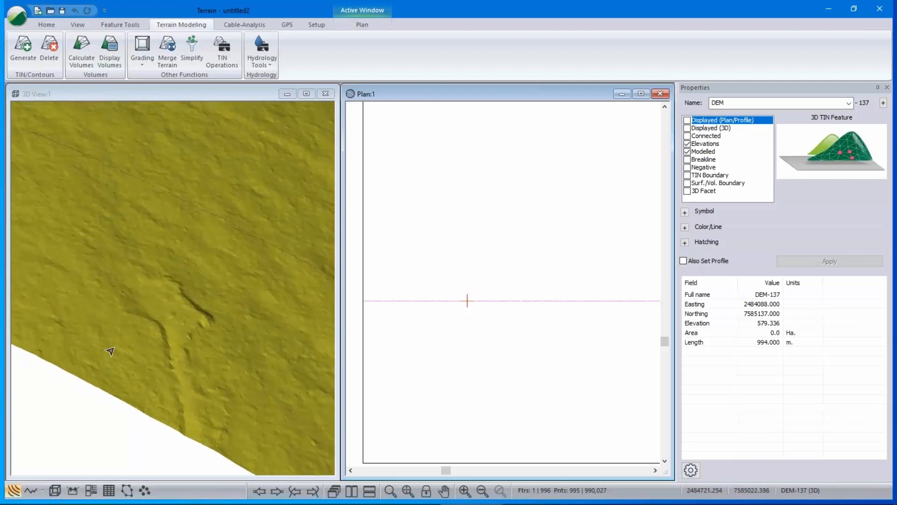
scroll(173, 348, "down", 1)
scroll(174, 346, "down", 6)
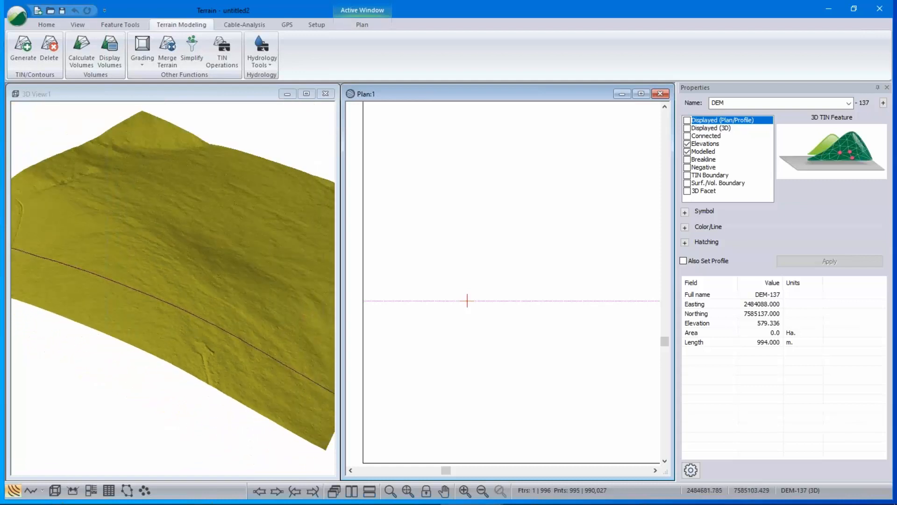
middle_click_drag(95, 254, 201, 269)
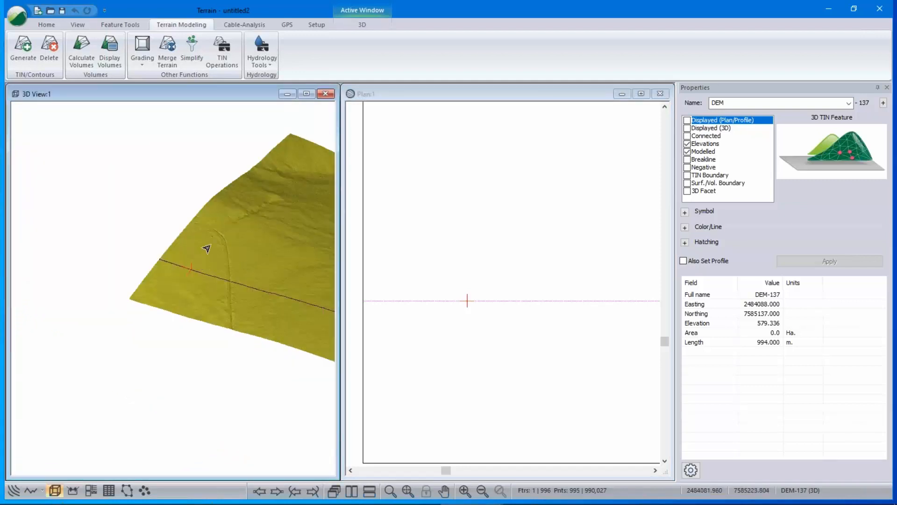
scroll(208, 248, "up", 8)
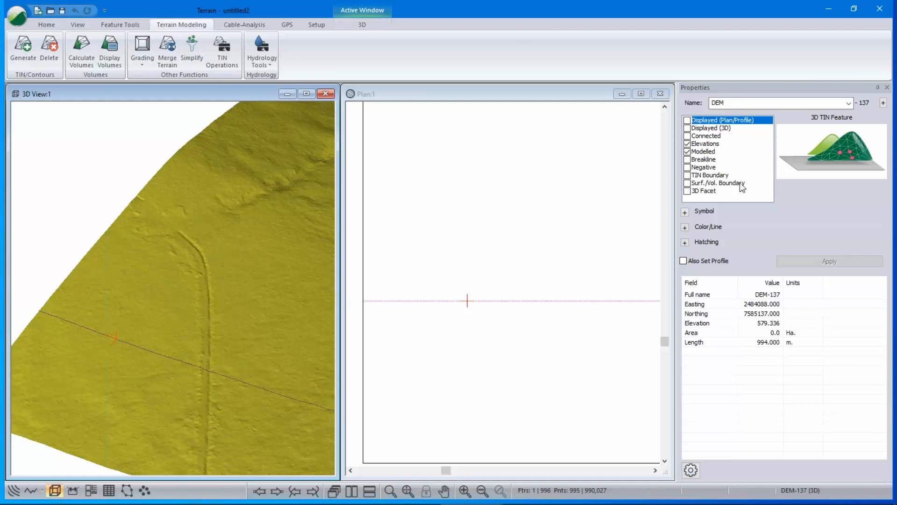
- Switch to the other Terrain window, untitled2 - [Plan:1], and select all of its nb_2016 point features
key("alt+Tab")
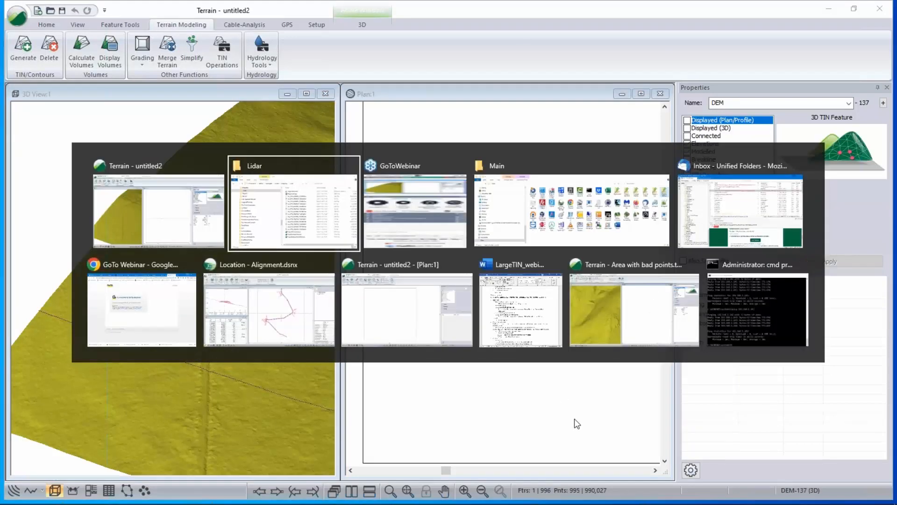
left_click(394, 309)
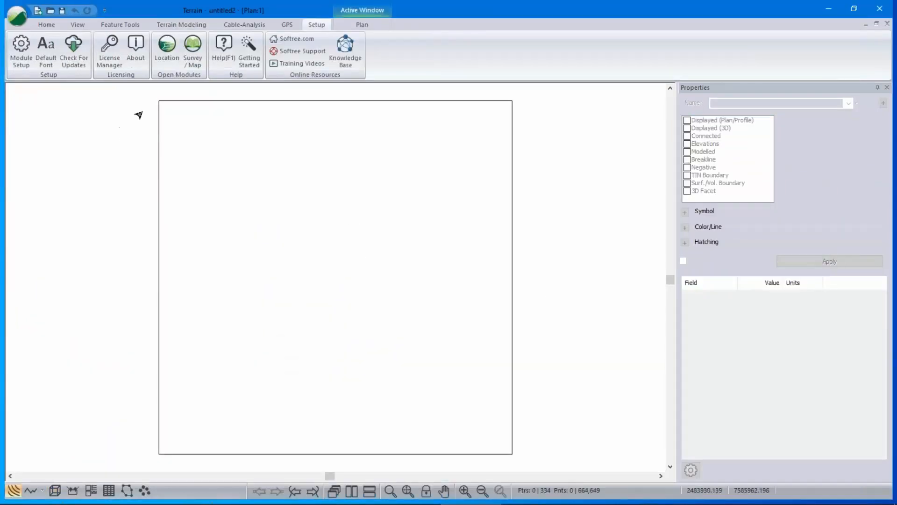
scroll(160, 104, "up", 6)
scroll(240, 278, "down", 8)
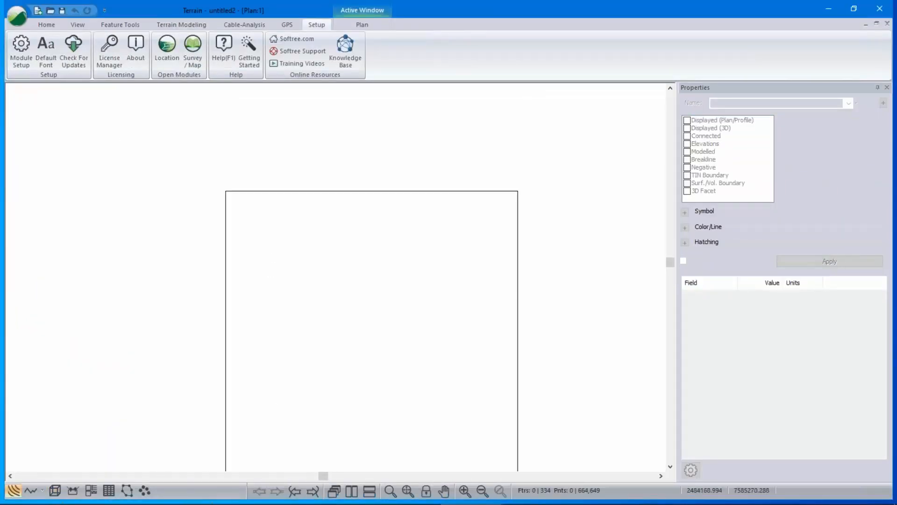
scroll(293, 310, "down", 3)
scroll(260, 359, "up", 6)
scroll(250, 372, "up", 2)
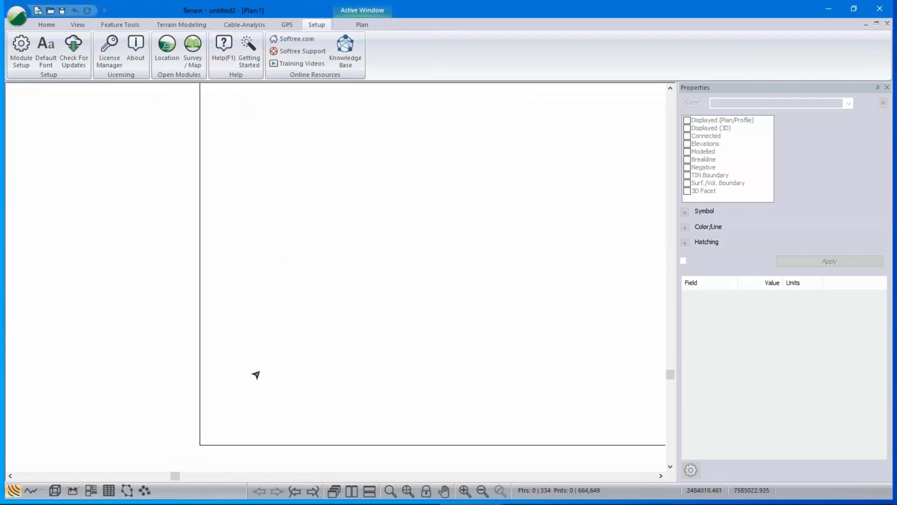
scroll(249, 432, "up", 1)
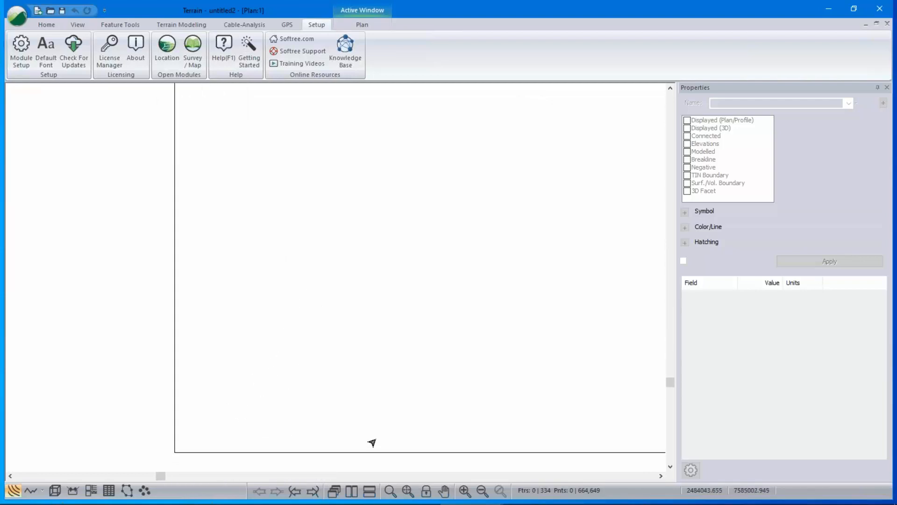
key("ctrl+a")
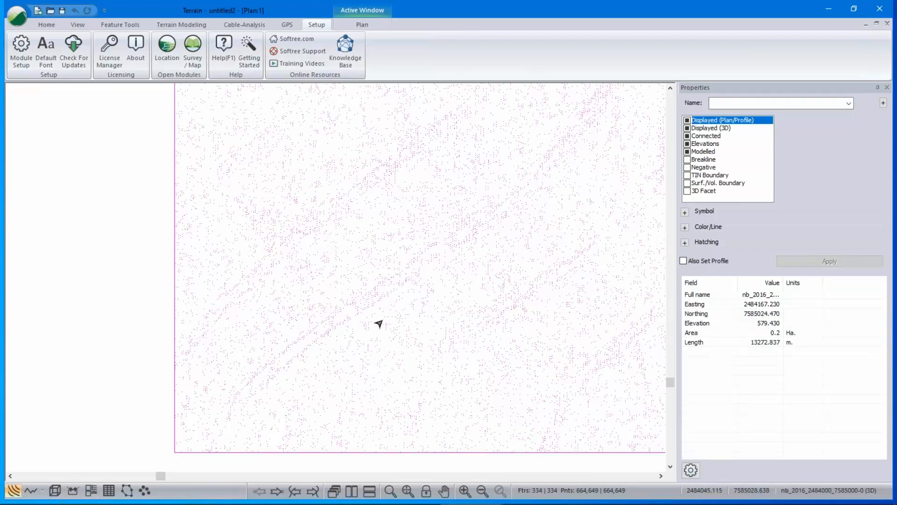
- Examine the selected points around the diagonal road and measure the spacing between two neighbouring points with the Measure Tool
scroll(379, 324, "down", 2)
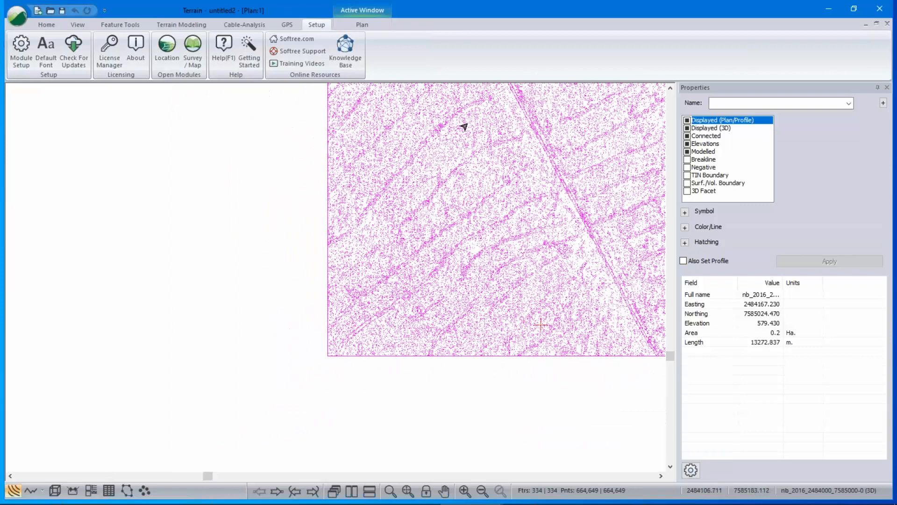
scroll(436, 231, "up", 2)
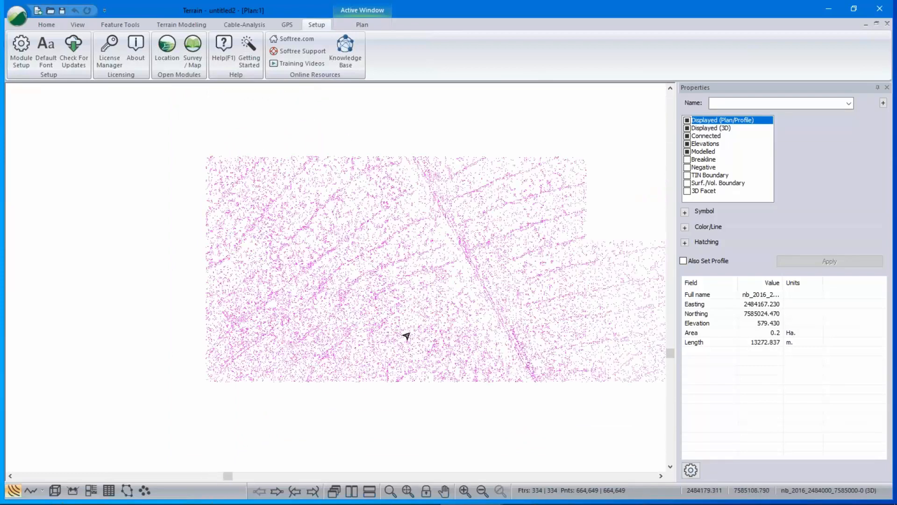
scroll(476, 330, "up", 2)
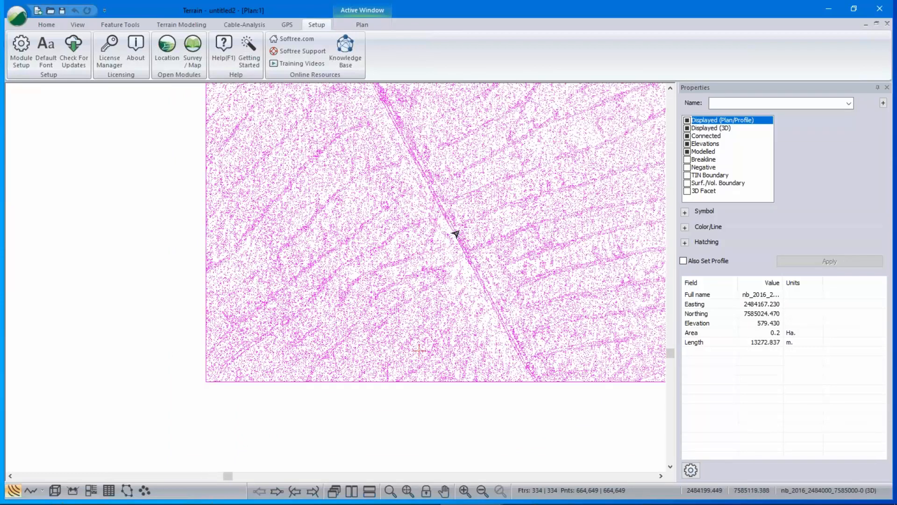
scroll(463, 262, "up", 2)
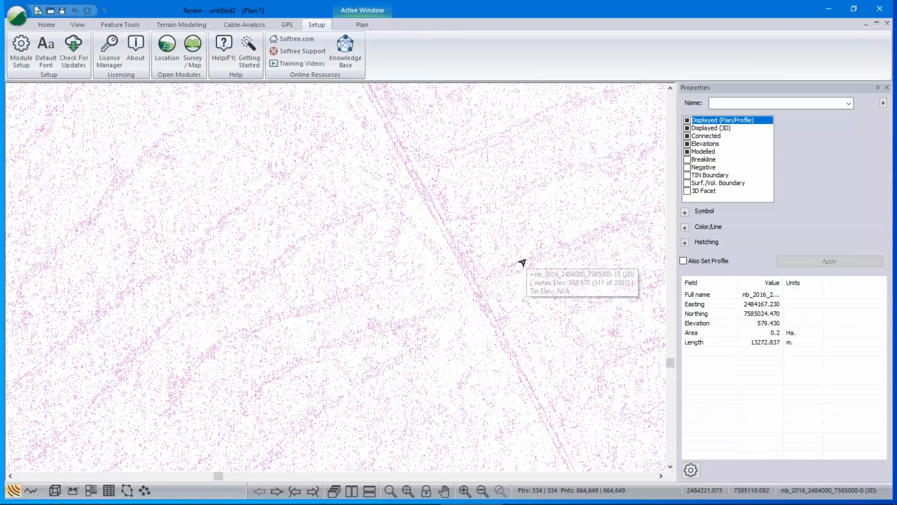
scroll(457, 261, "up", 3)
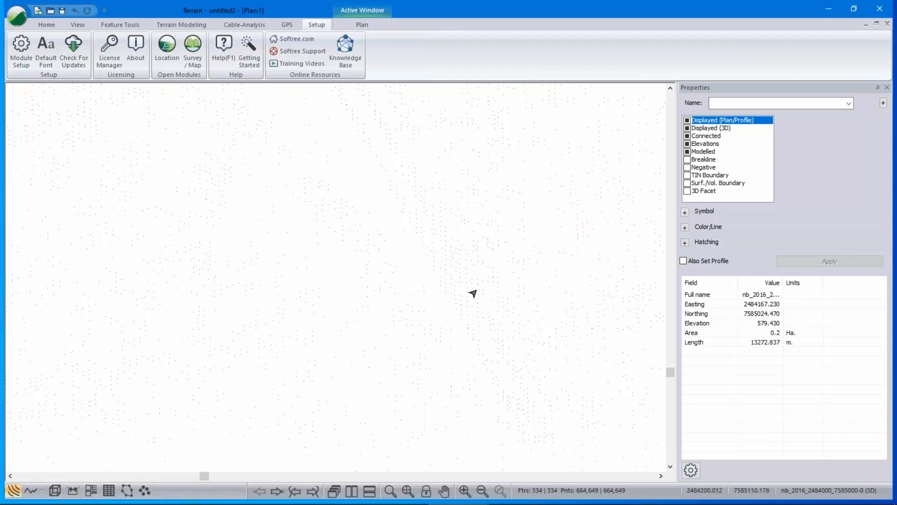
right_click(480, 227)
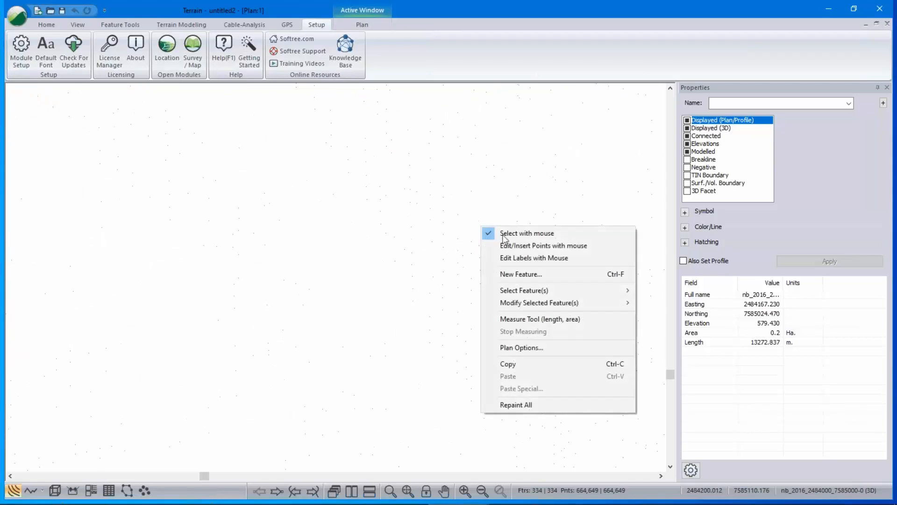
left_click(540, 319)
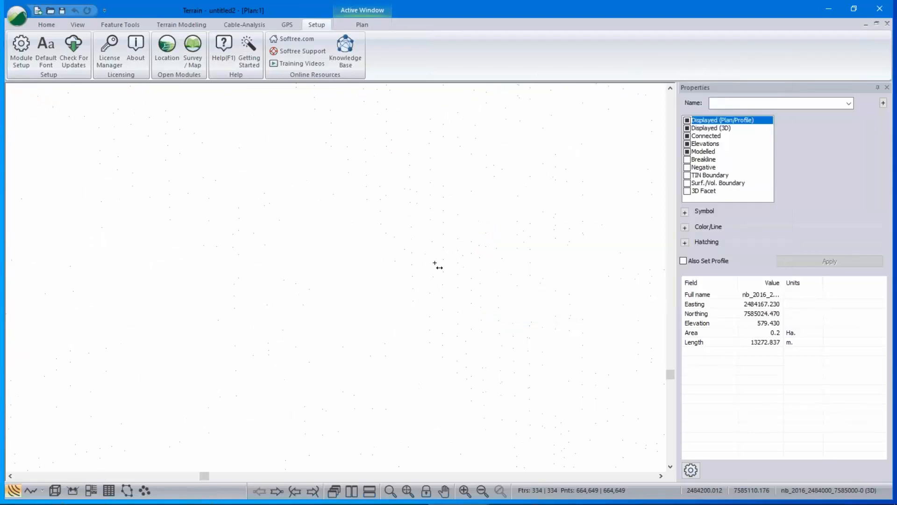
left_click(442, 270)
mouse_move(443, 257)
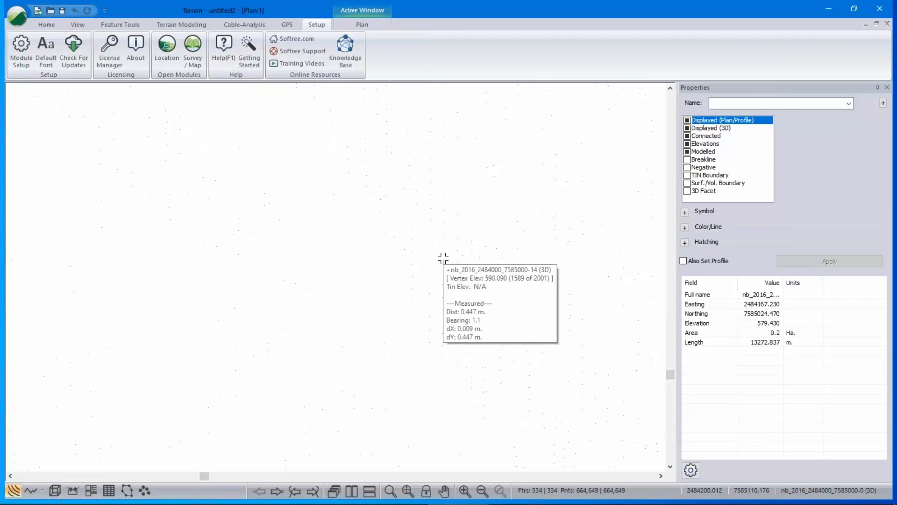
key("Escape")
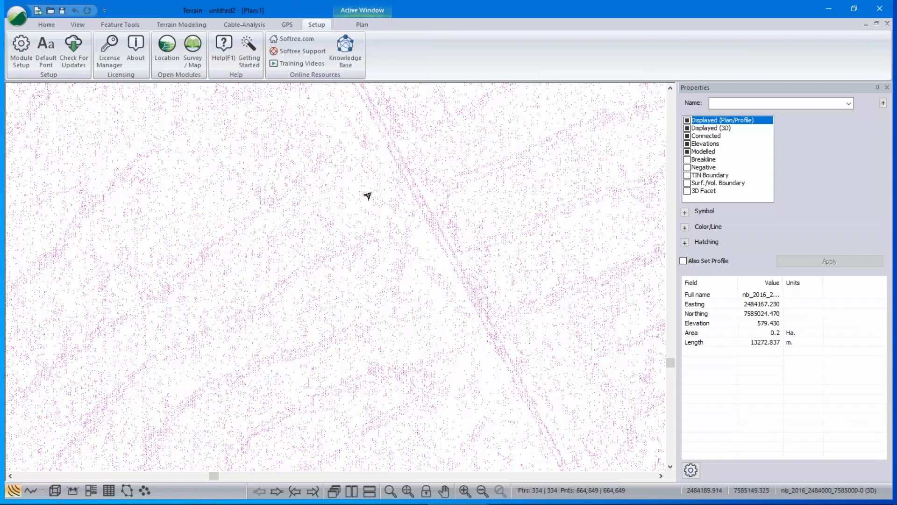
scroll(512, 263, "up", 2)
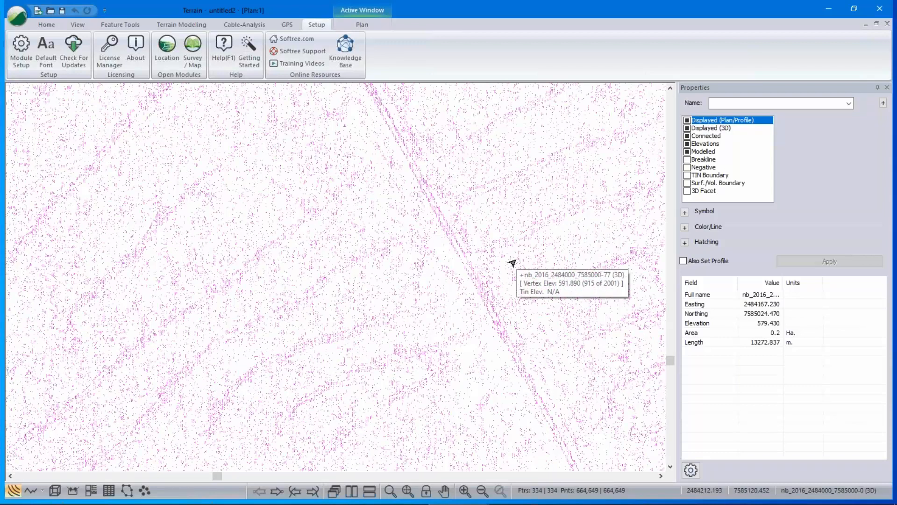
- Switch back to the DEM terrain, select all its features in the plan view to inspect the grid, and clear the selection
key("alt")
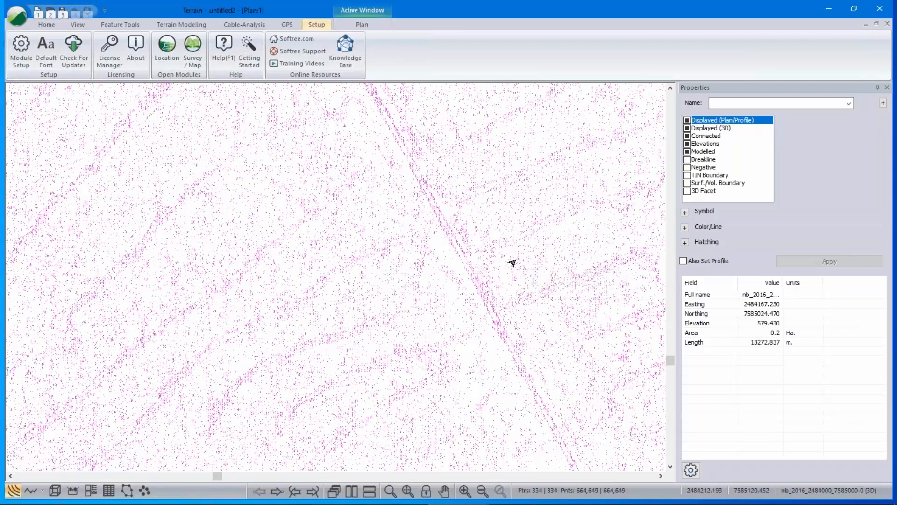
key("alt+Tab")
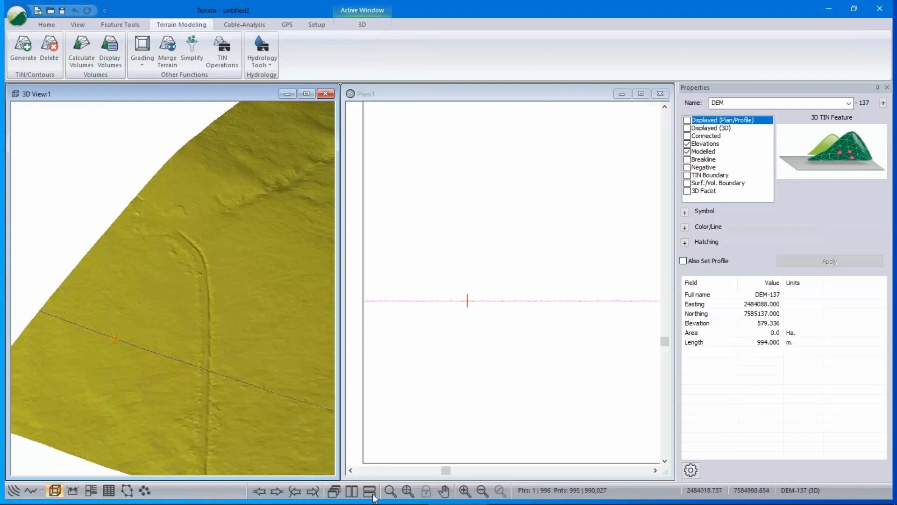
left_click(380, 383)
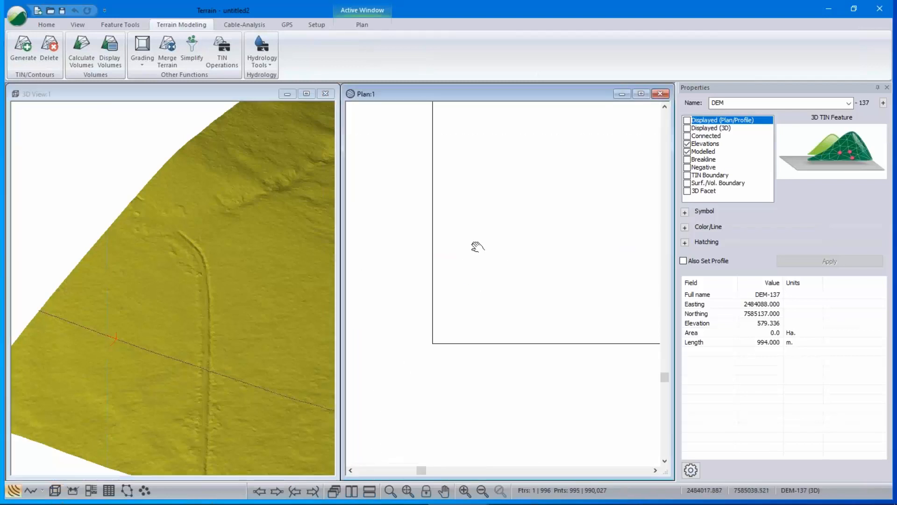
scroll(456, 372, "up", 2)
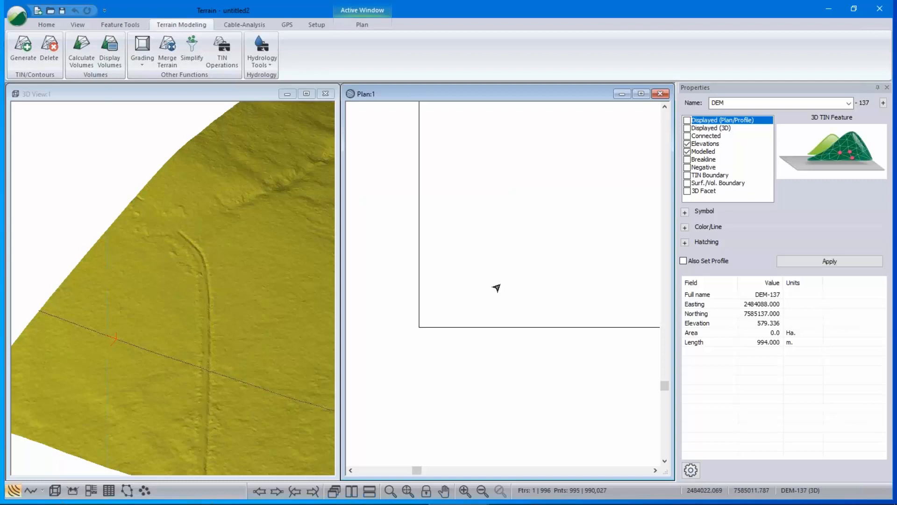
key("ctrl+a")
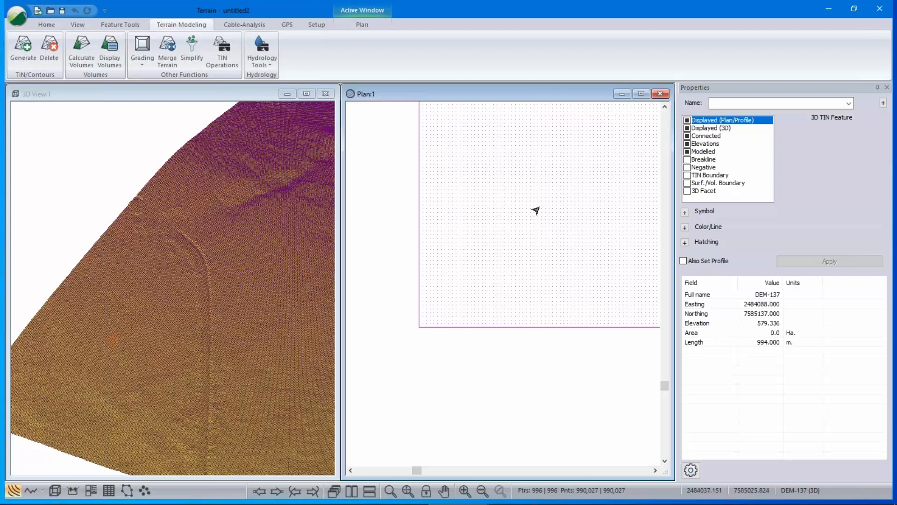
mouse_move(540, 215)
left_click(530, 350)
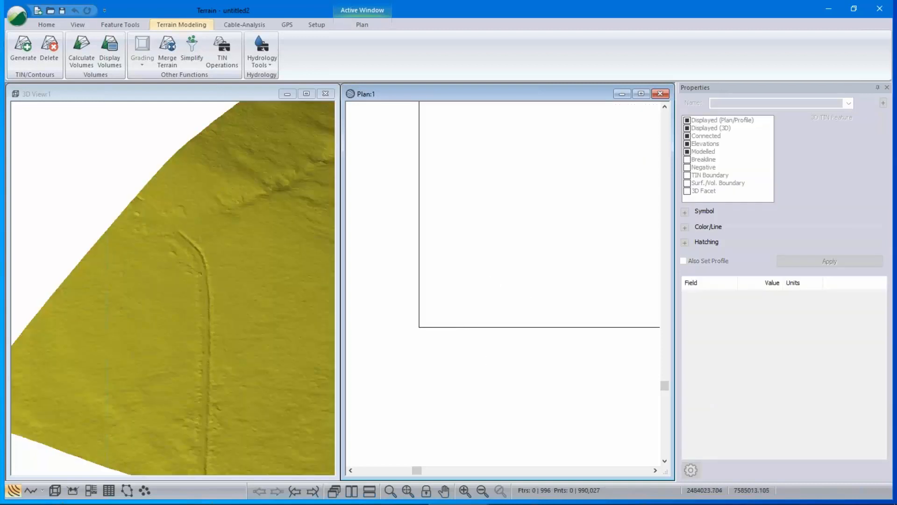
- Switch to the Terrain window with Area with bad points.terx and tile its 3D and plan views vertically
key("alt+Tab")
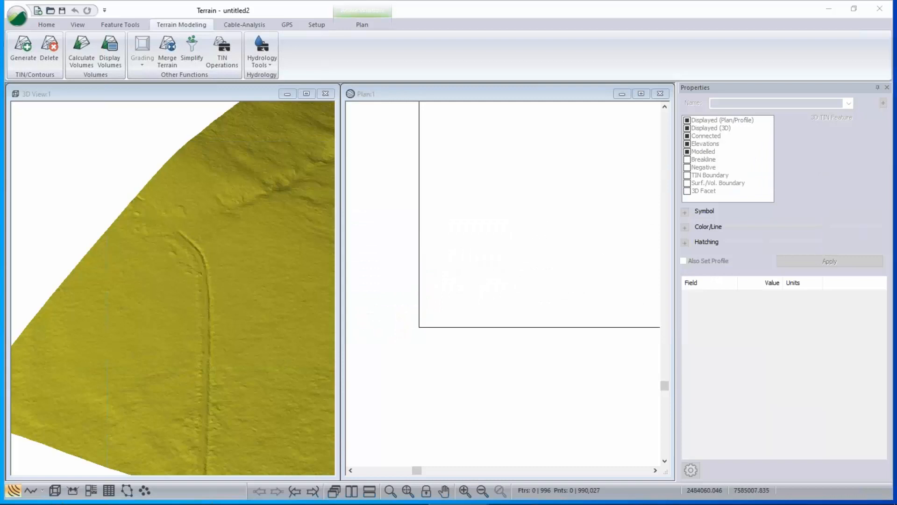
left_click_drag(896, 77, 621, 1)
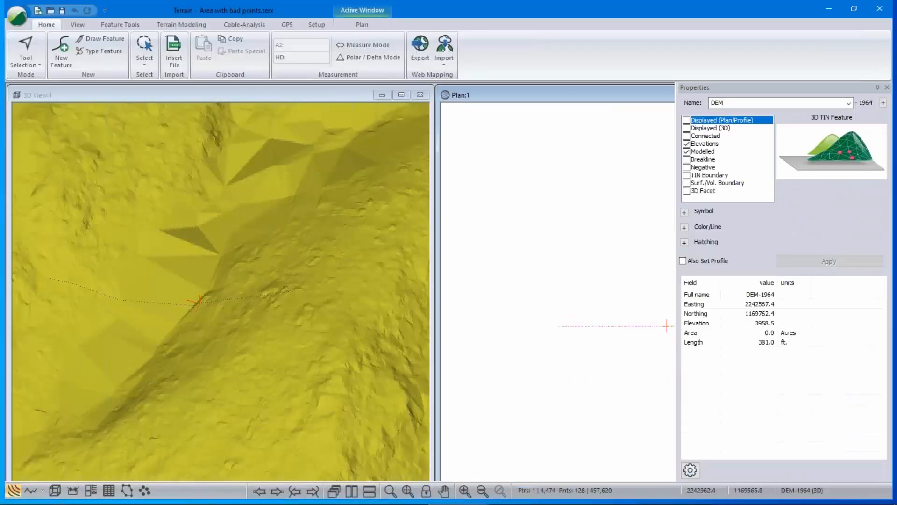
left_click(206, 97)
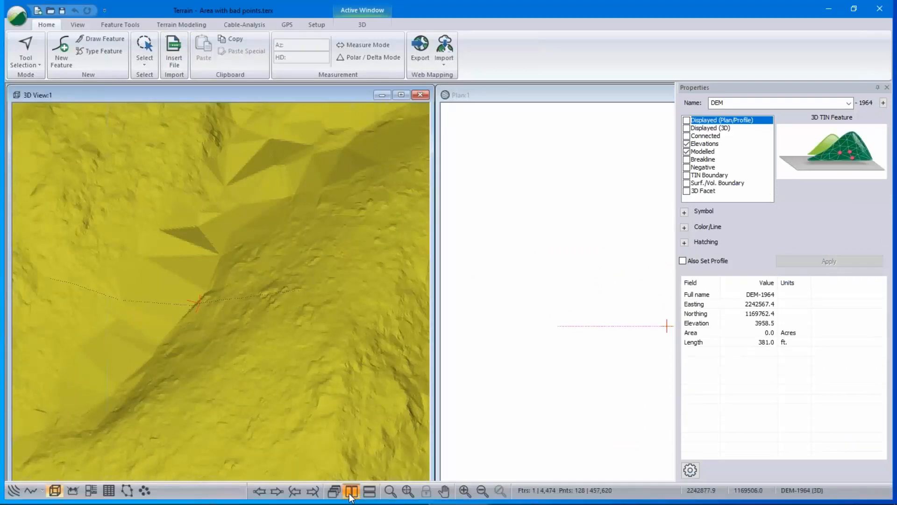
left_click(352, 490)
- Examine the 3D surface around the DEM-1964 line, comparing the large flat triangles with the detailed slope and the road
scroll(193, 282, "down", 5)
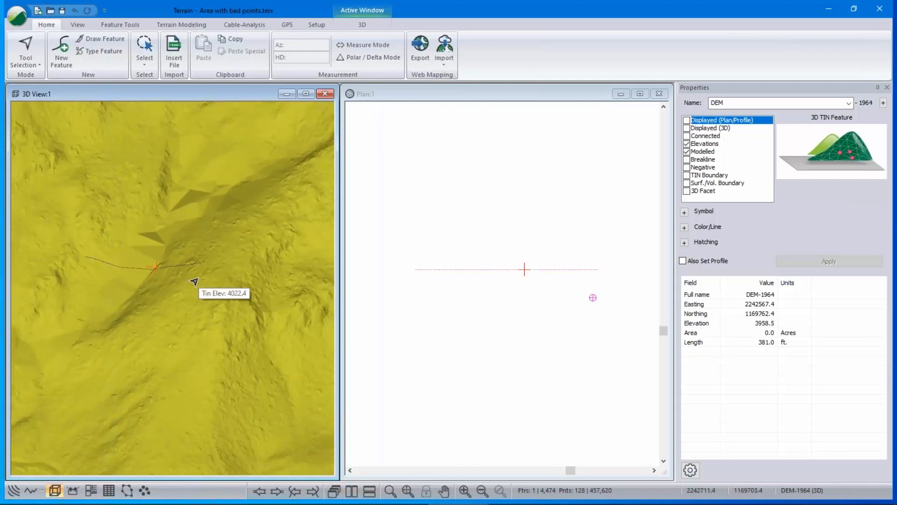
middle_click_drag(194, 354, 238, 244)
scroll(191, 251, "up", 5)
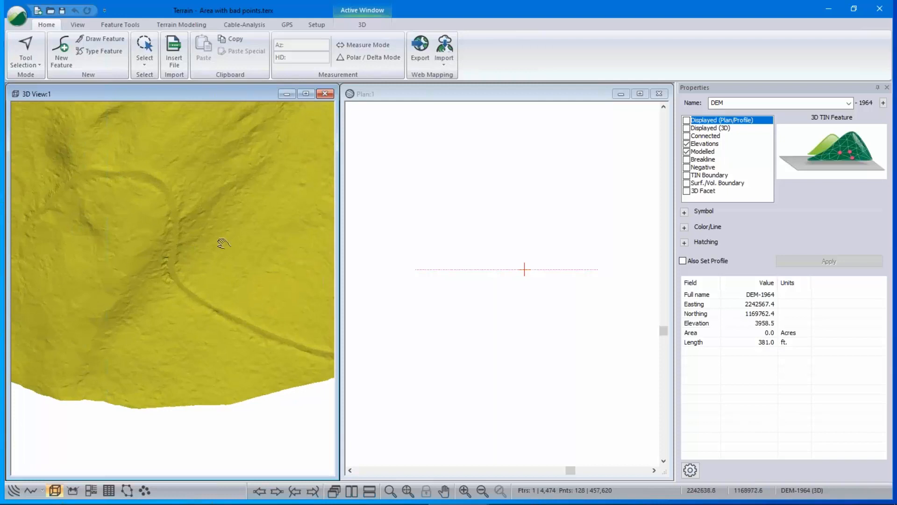
scroll(189, 365, "up", 5)
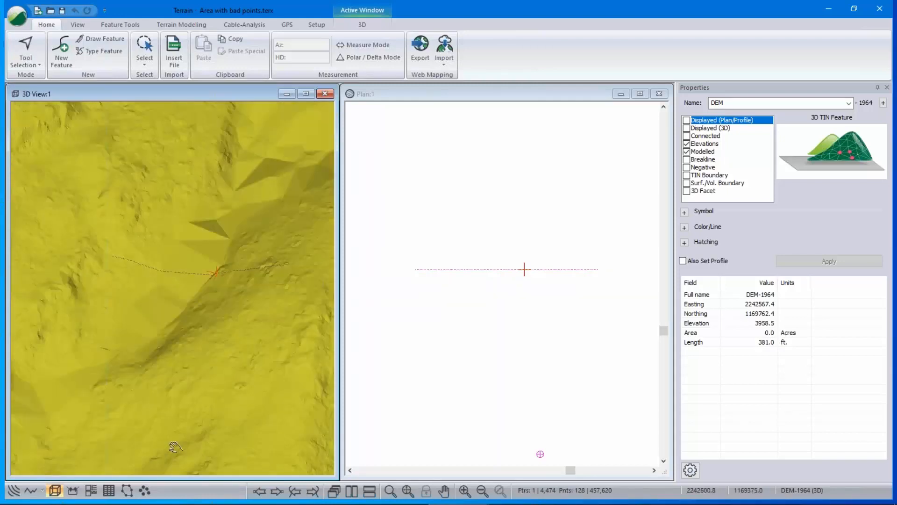
middle_click_drag(161, 444, 155, 419)
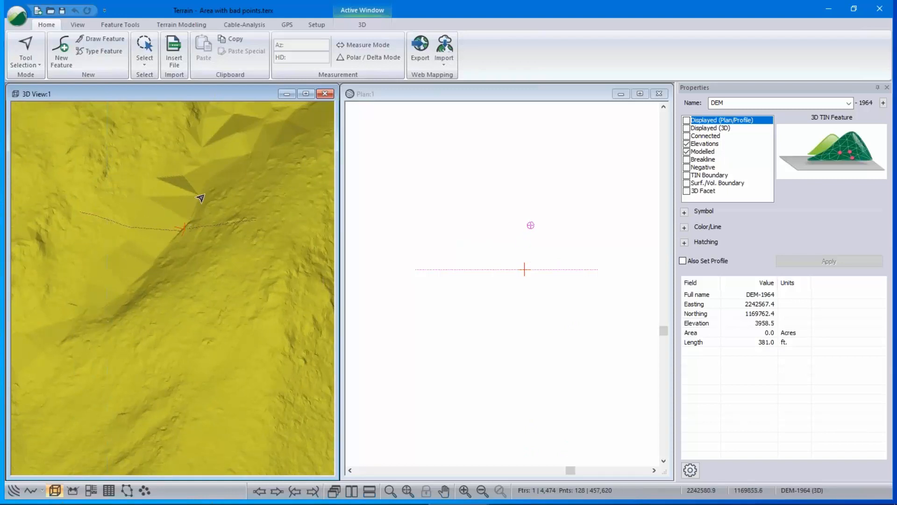
middle_click_drag(170, 290, 146, 314)
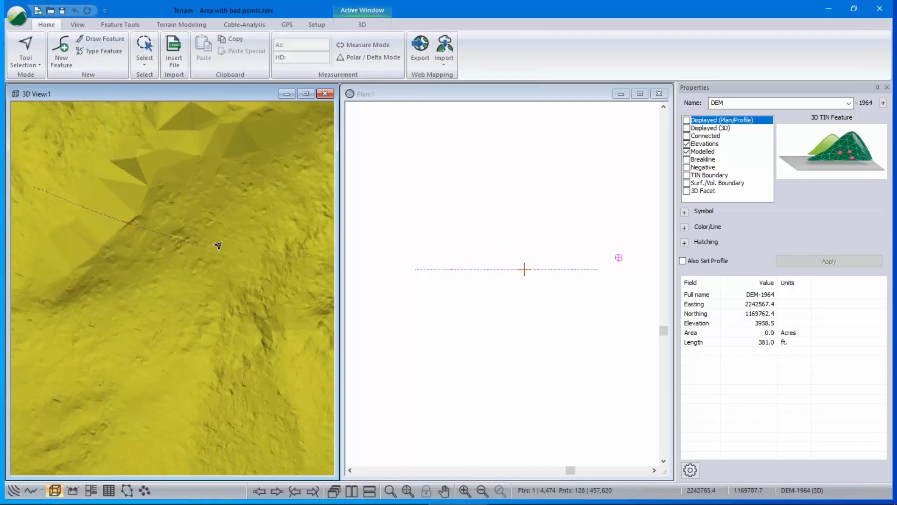
mouse_move(218, 245)
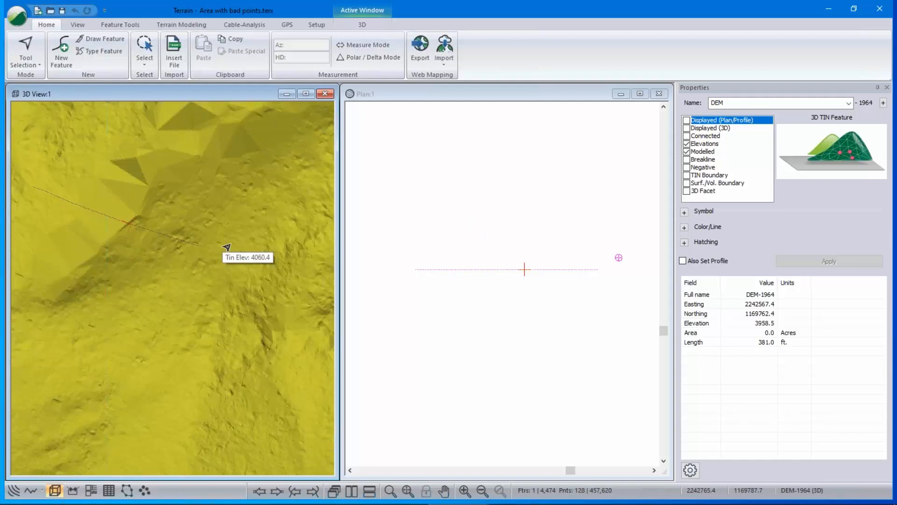
scroll(110, 207, "up", 5)
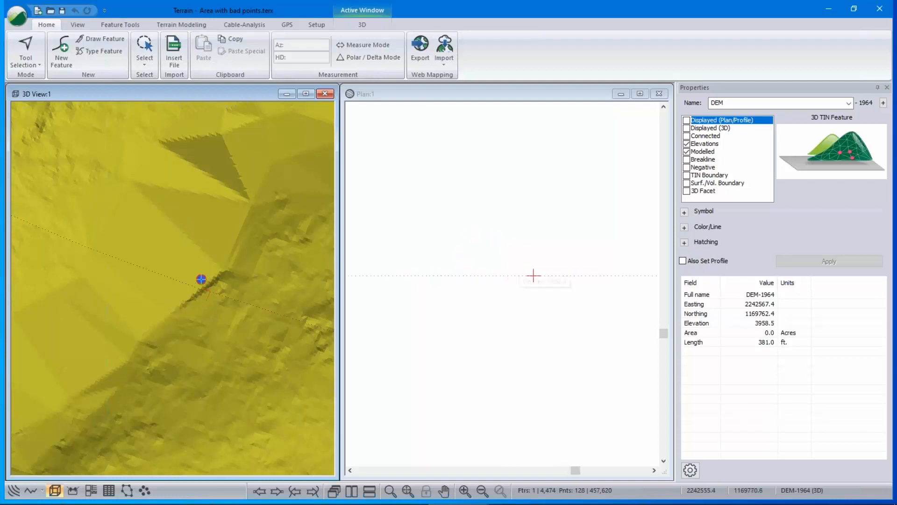
- Select all features of the bad-points terrain and inspect how the grid points cover the flat triangles and the whole area
key("ctrl+a")
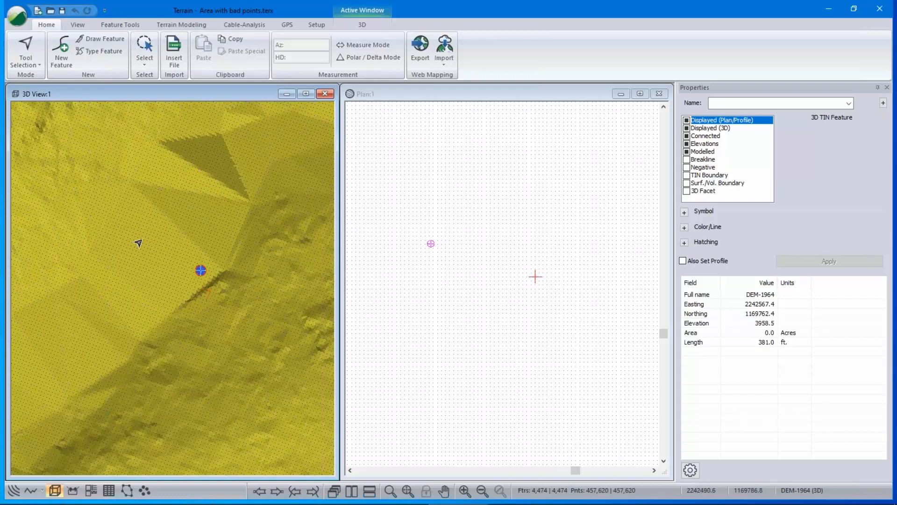
mouse_move(139, 242)
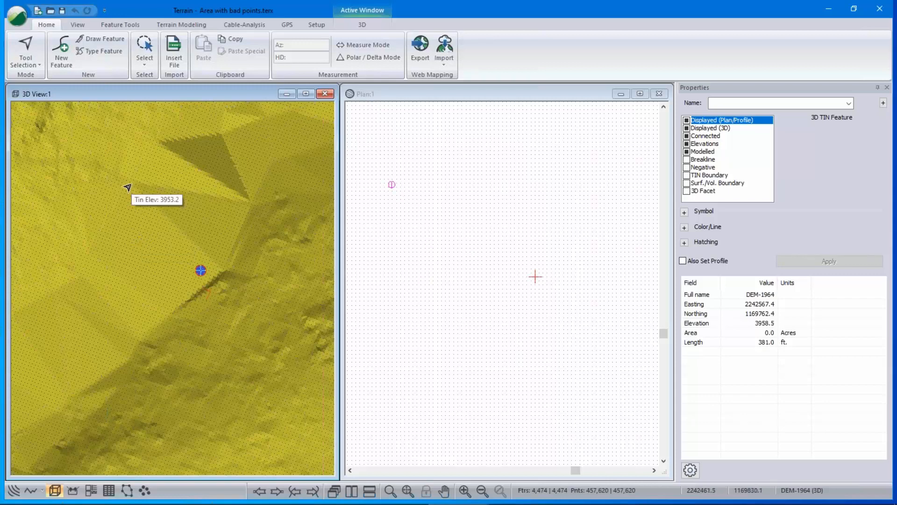
mouse_move(89, 253)
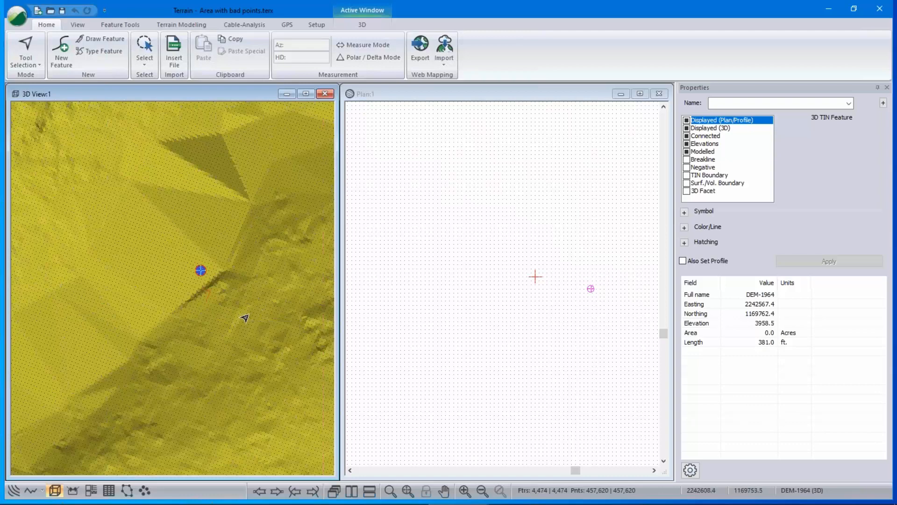
scroll(245, 319, "down", 10)
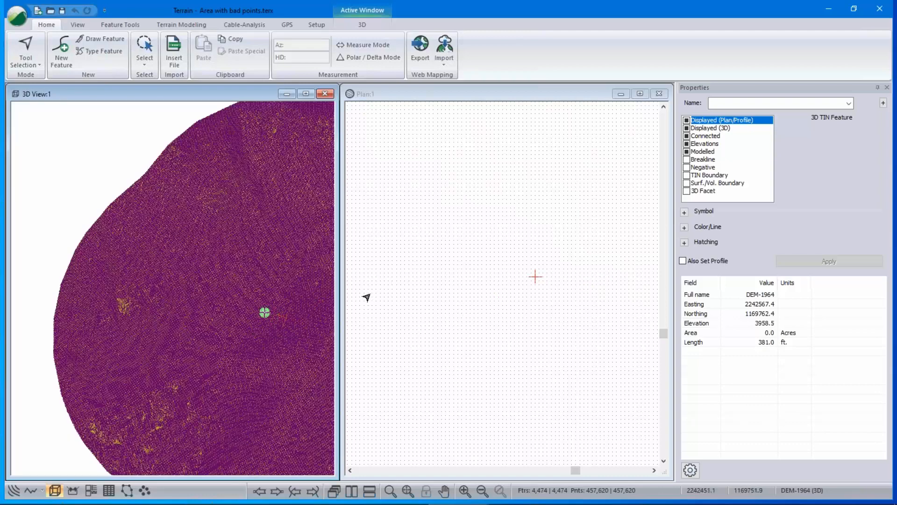
left_click(441, 280)
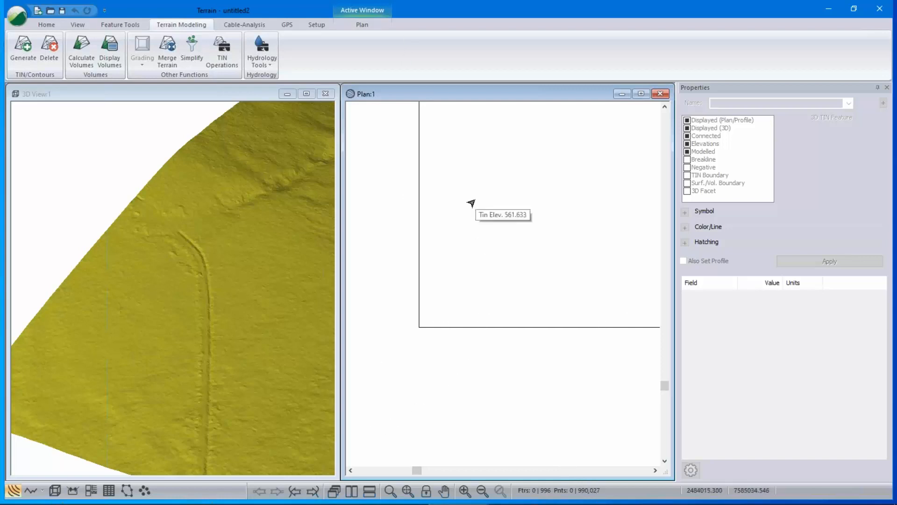
- Switch to the lidar terrain untitled2 - [Plan:1], clear its point selection and tile the plan window
key("alt+Tab")
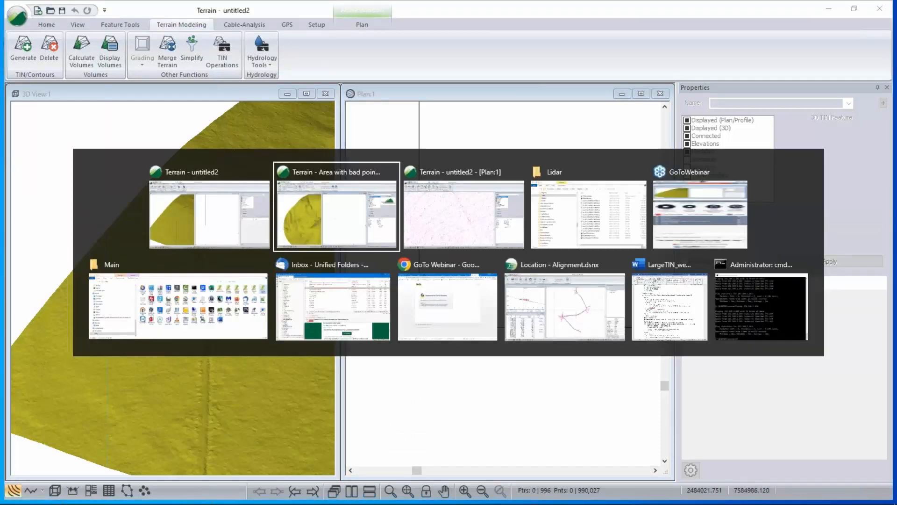
key("alt+Tab")
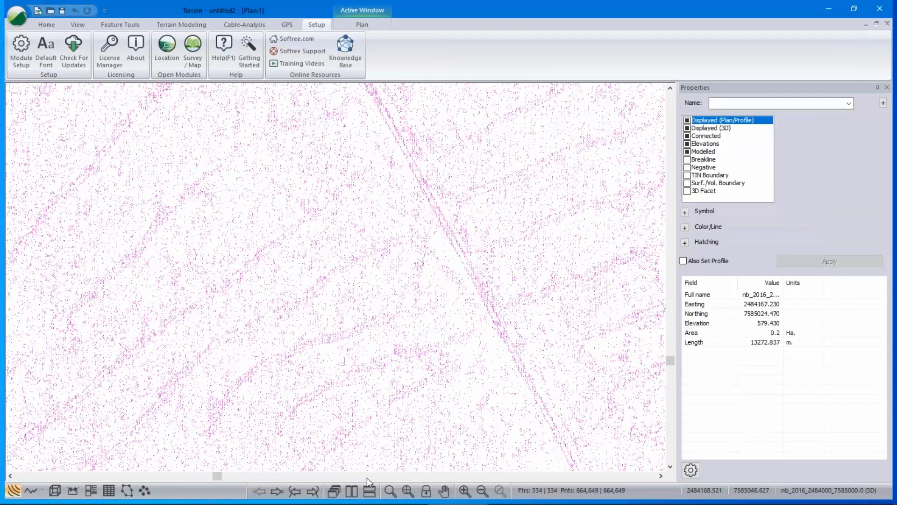
left_click(466, 356)
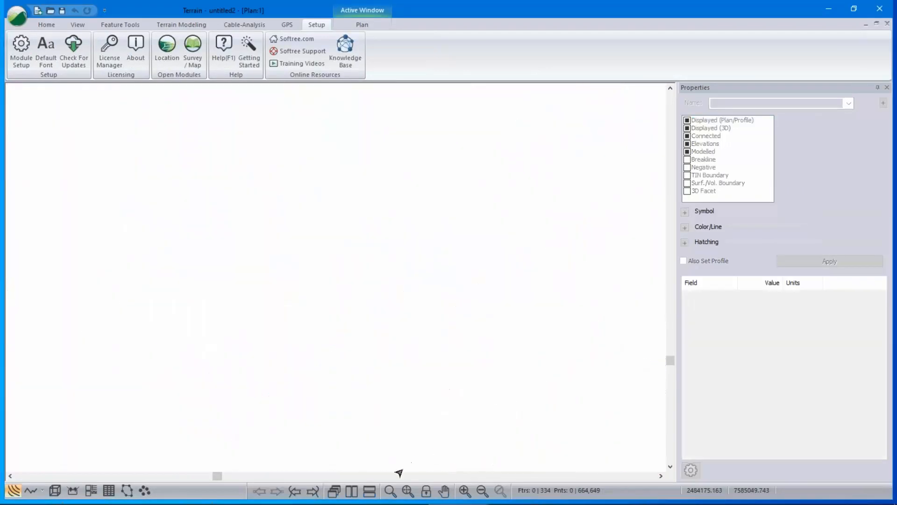
left_click(351, 490)
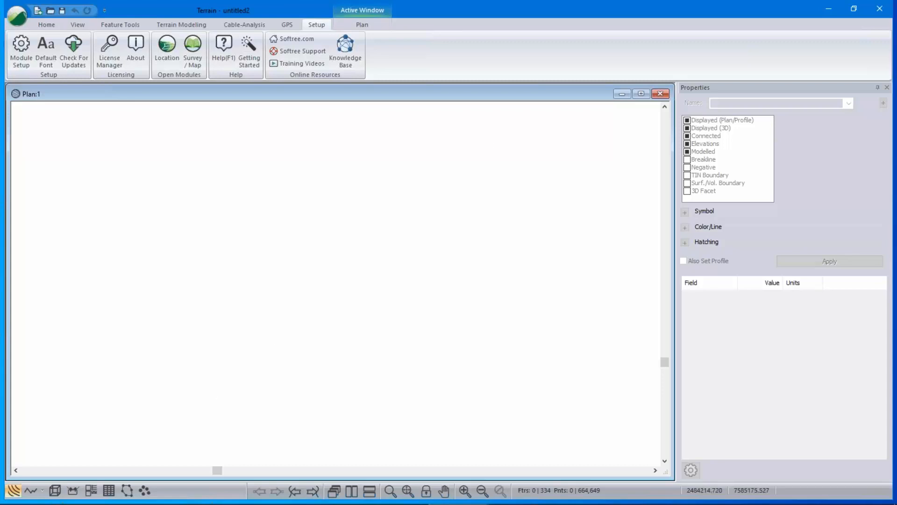
- Open Tile_1E_BaldEarth_SP.txt from the Lidar 4 Exercise folder as ASCII Lidar (x,y,z), without saving the current terrain
left_click(13, 22)
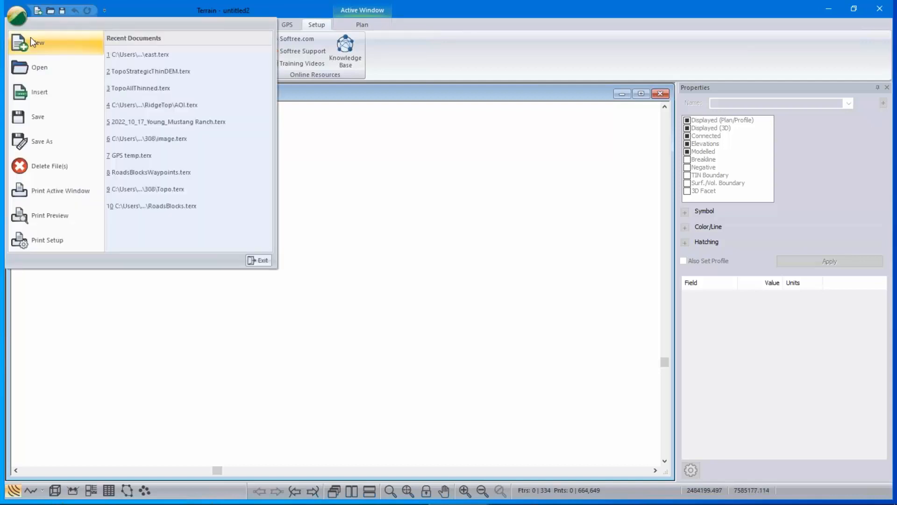
left_click(40, 68)
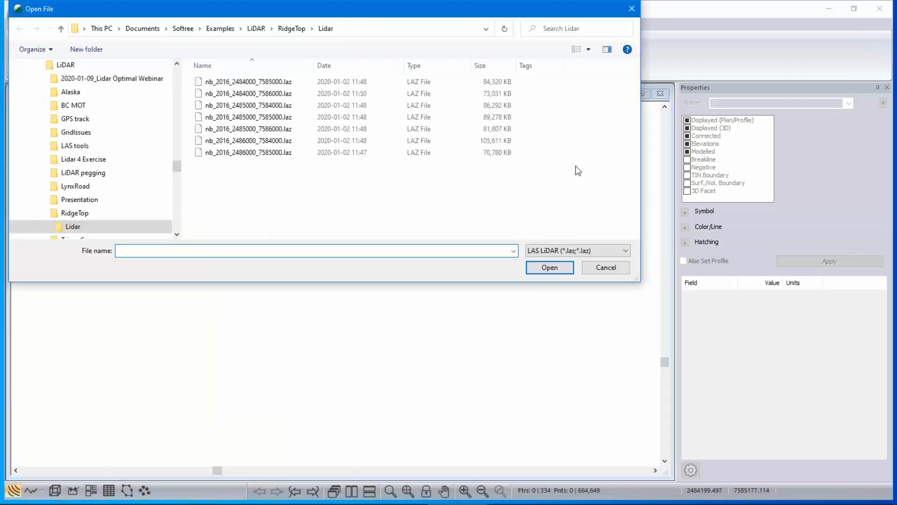
left_click(260, 30)
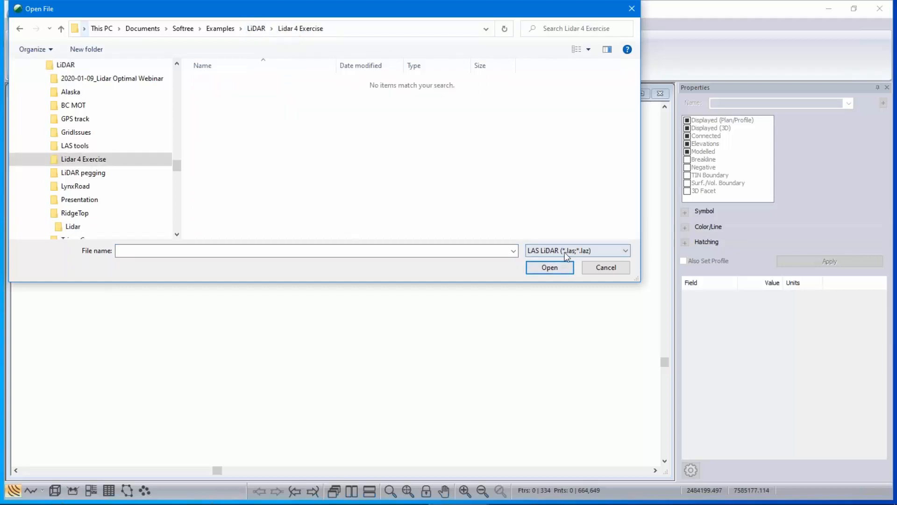
left_click(566, 252)
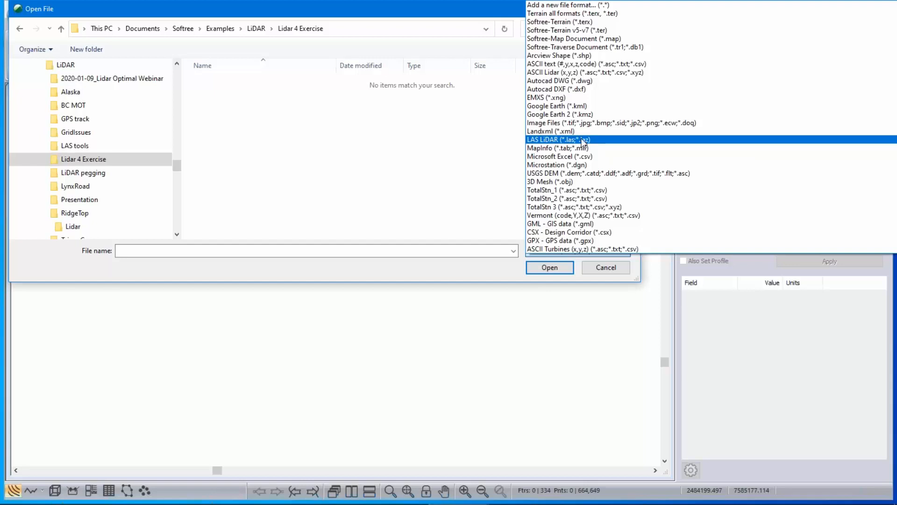
left_click(564, 73)
left_click(241, 81)
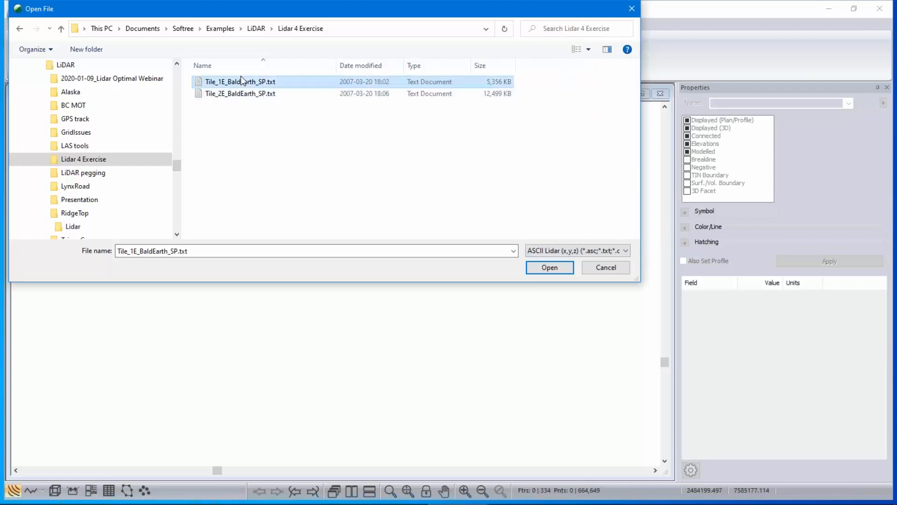
left_click(555, 266)
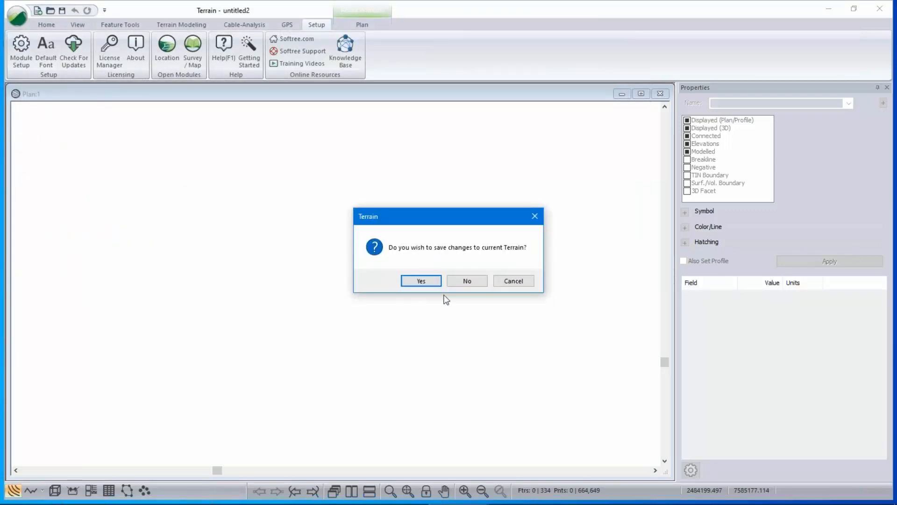
left_click(467, 280)
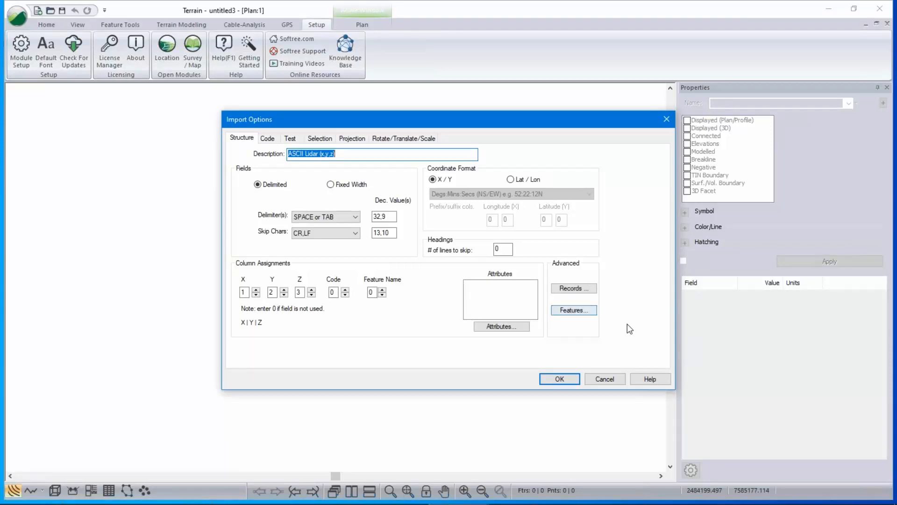
- Review the advanced feature detection and record delimiter settings of the ASCII import, leaving both without changes
left_click(588, 313)
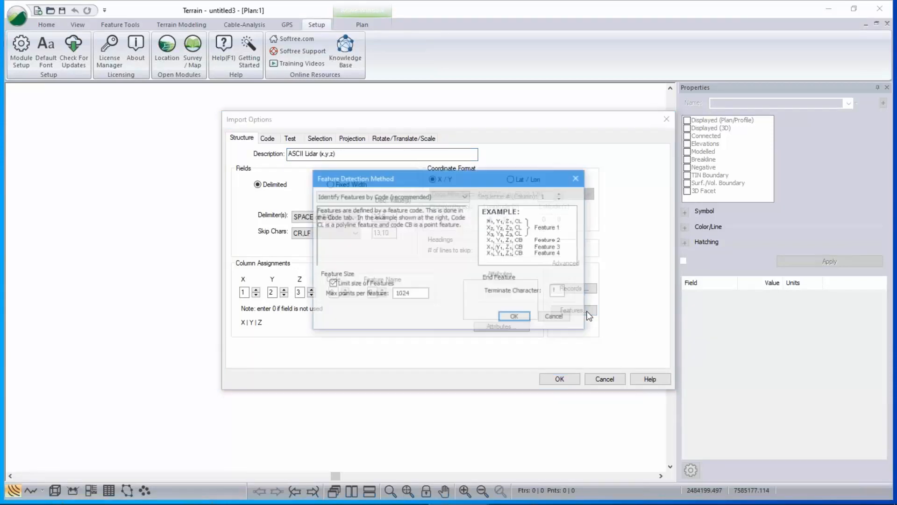
left_click(557, 318)
left_click(570, 287)
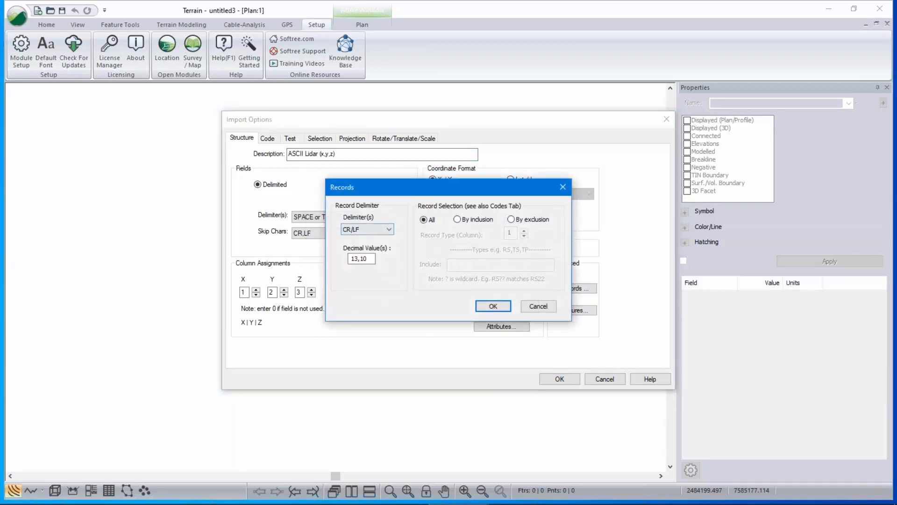
left_click(540, 307)
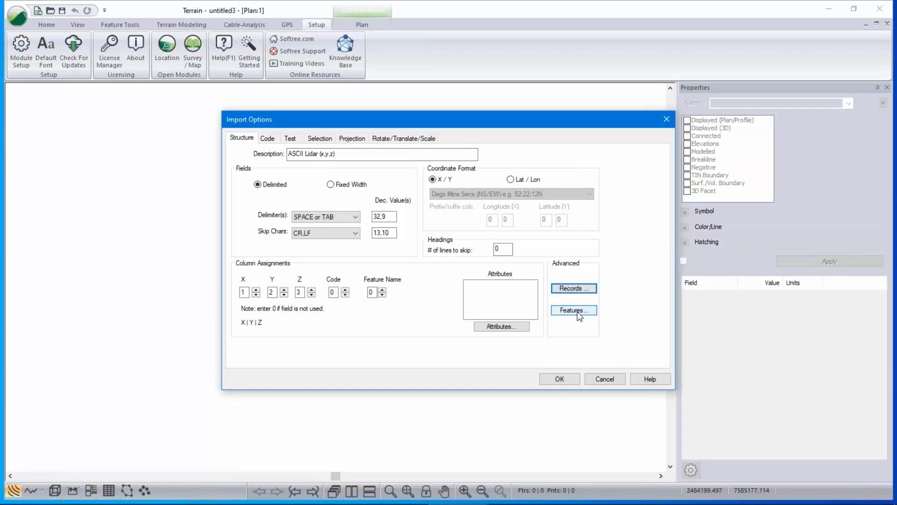
- Review the feature size limit and the DEFAULT code's Connected options of the ASCII import without changing them
left_click(587, 312)
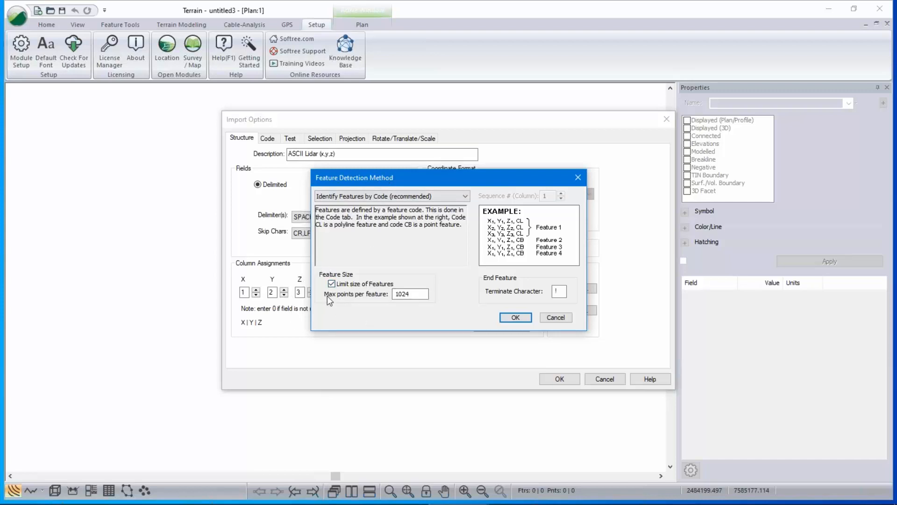
left_click(568, 319)
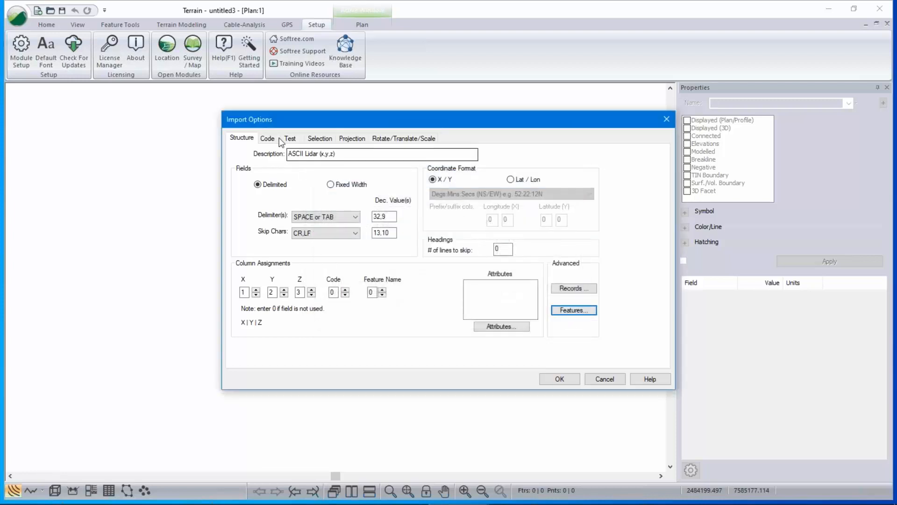
left_click(274, 139)
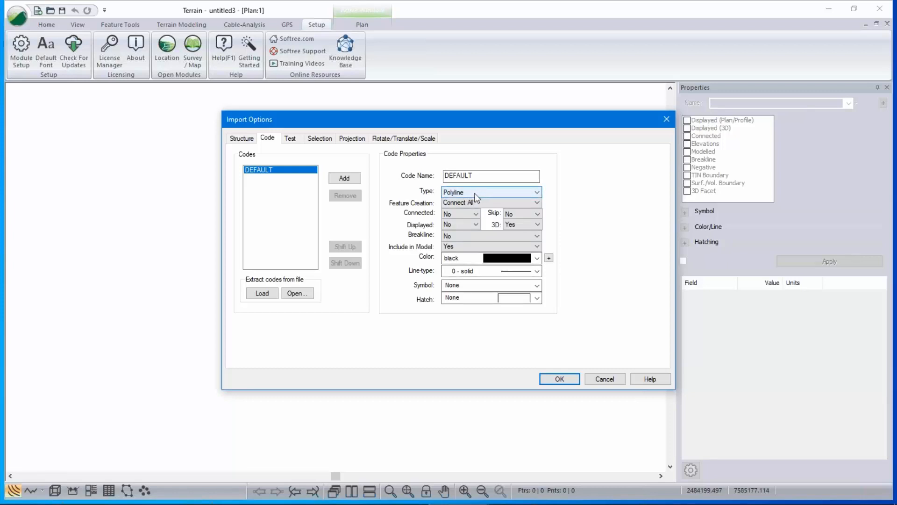
left_click(475, 215)
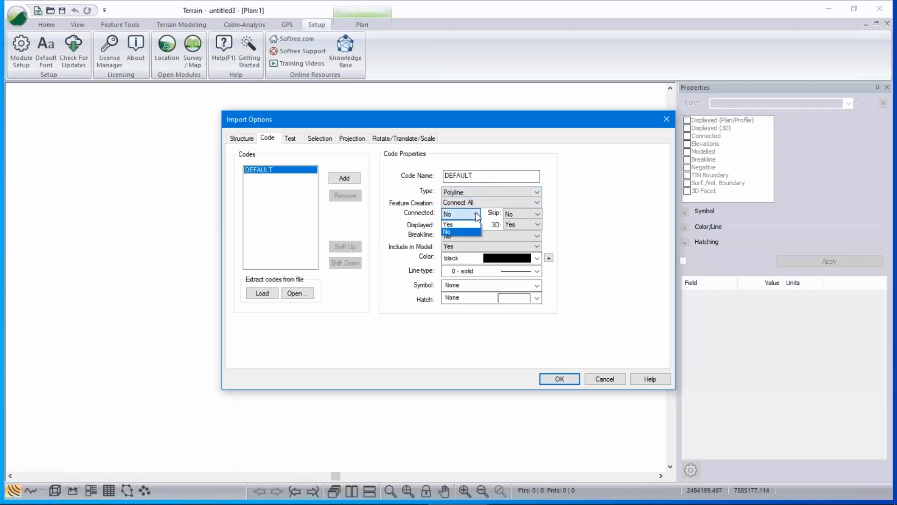
left_click(476, 214)
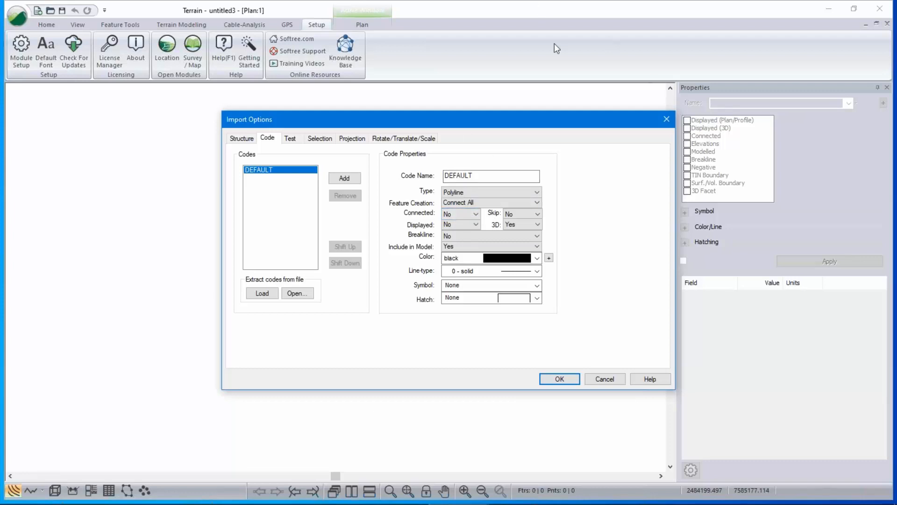
- Recheck the maximum points per feature in the feature detection settings, keeping the value as it is
left_click(241, 138)
left_click(574, 309)
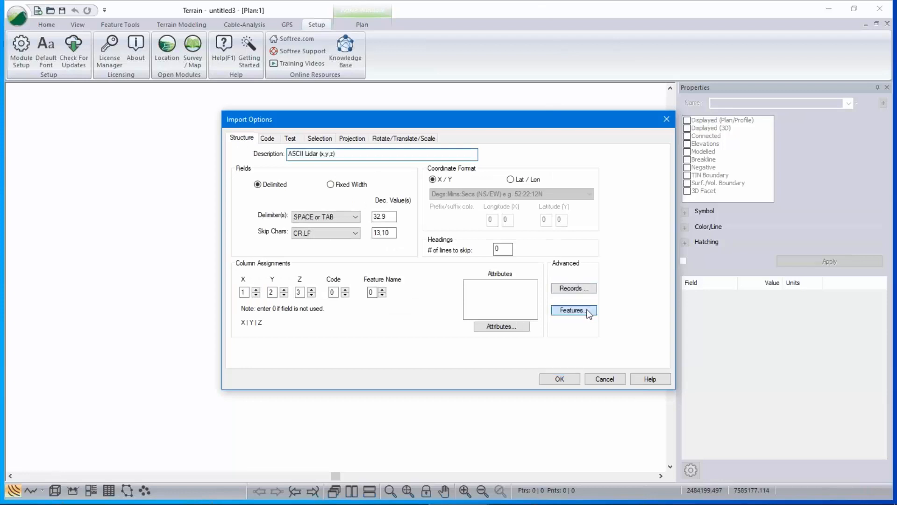
double_click(419, 293)
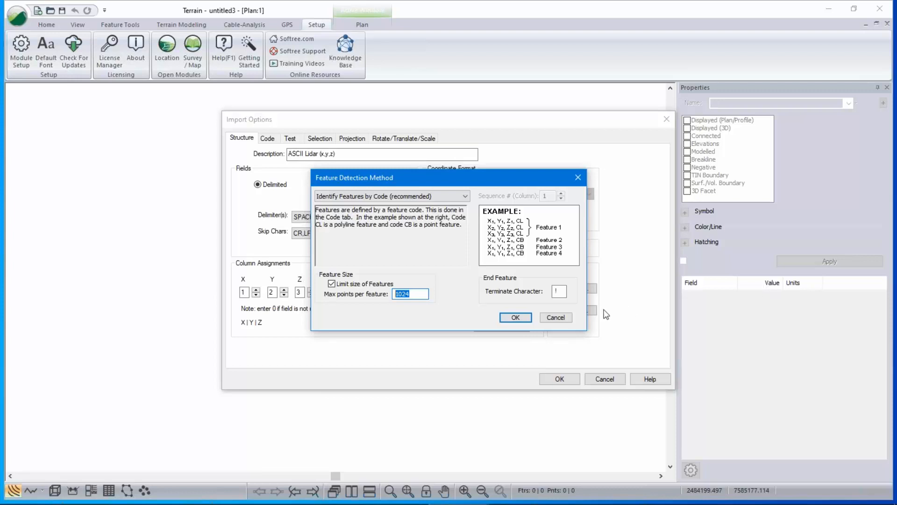
left_click(515, 316)
- Run the ASCII lidar import and clear the selection of the imported Tile_1E_BaldEarth_SP points
left_click(560, 378)
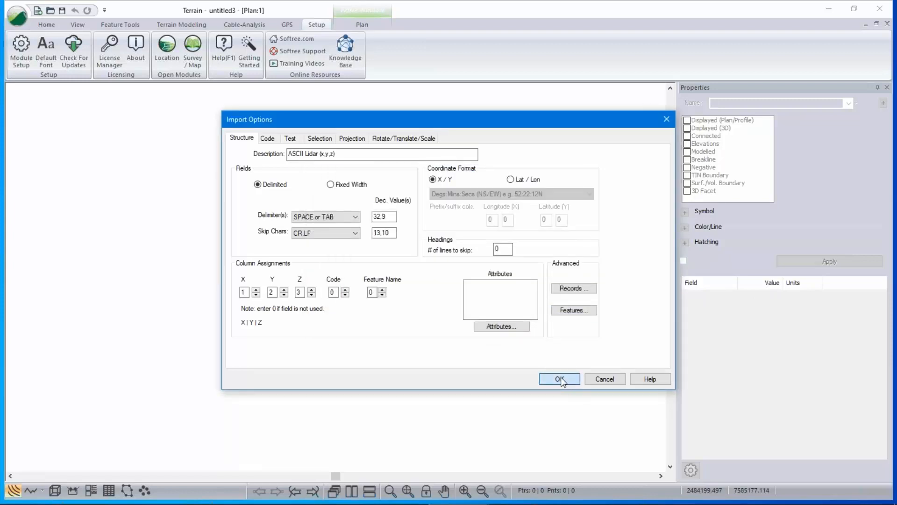
left_click(488, 289)
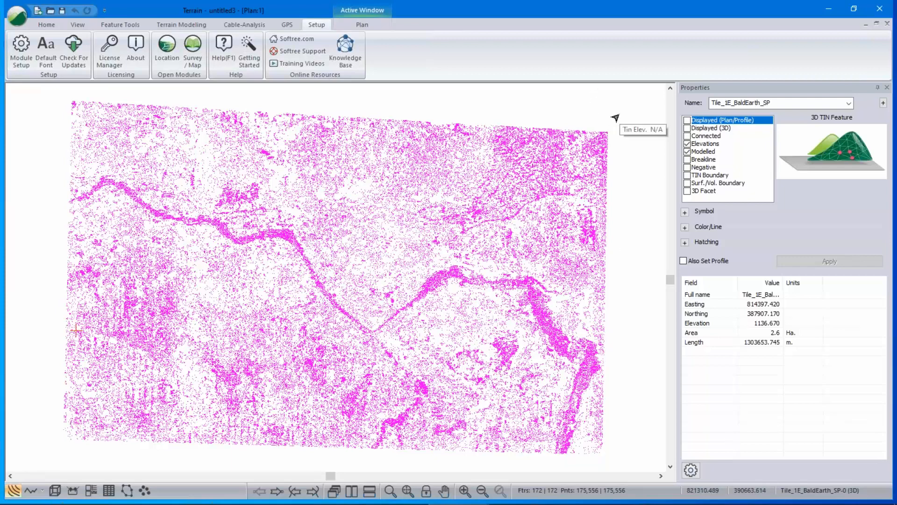
left_click(633, 241)
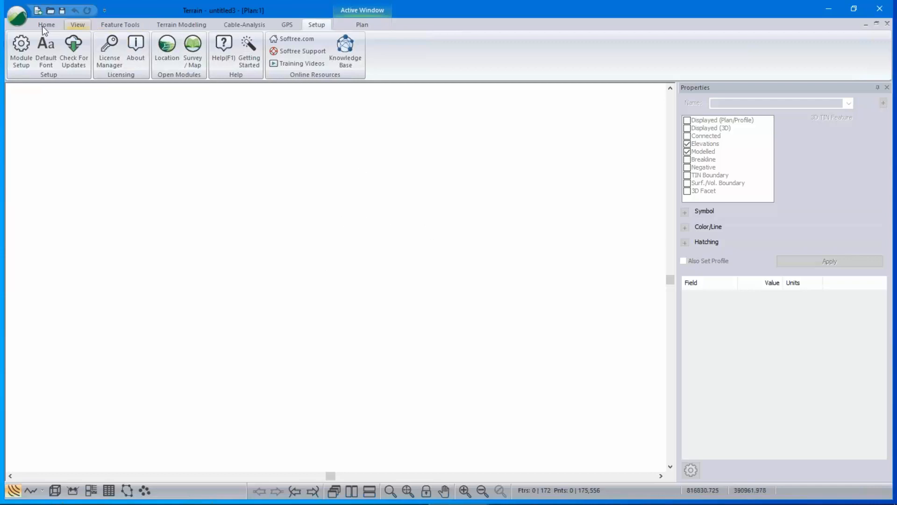
- Browse for a file to open in the LiDAR > RidgeTop > Lidar folder, listing all supported file types
left_click(21, 18)
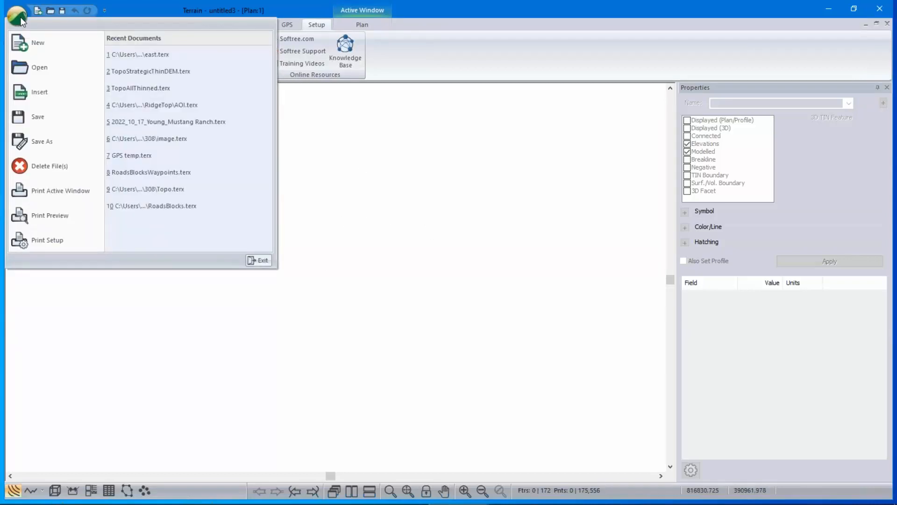
left_click(42, 65)
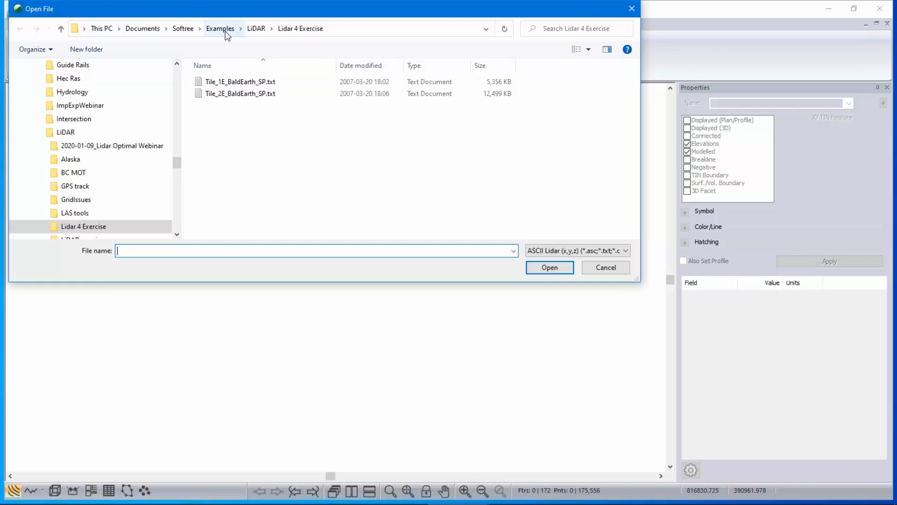
left_click(258, 28)
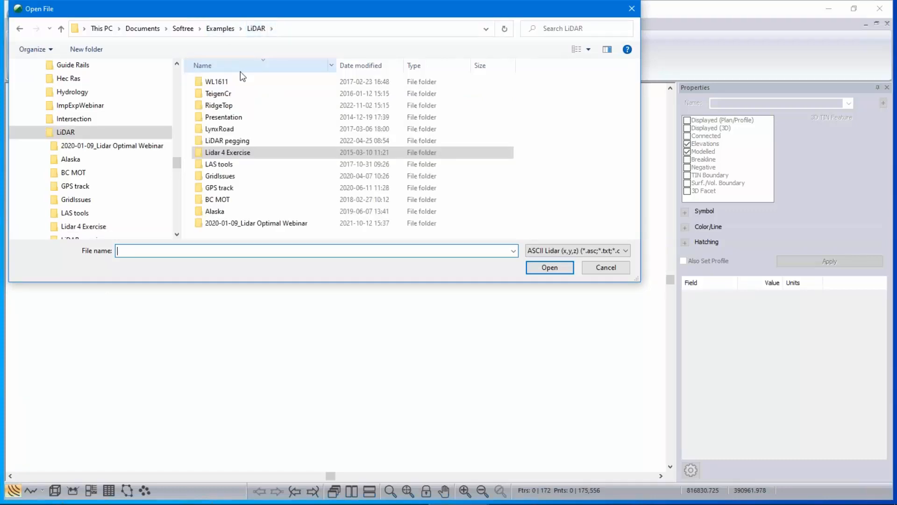
double_click(214, 105)
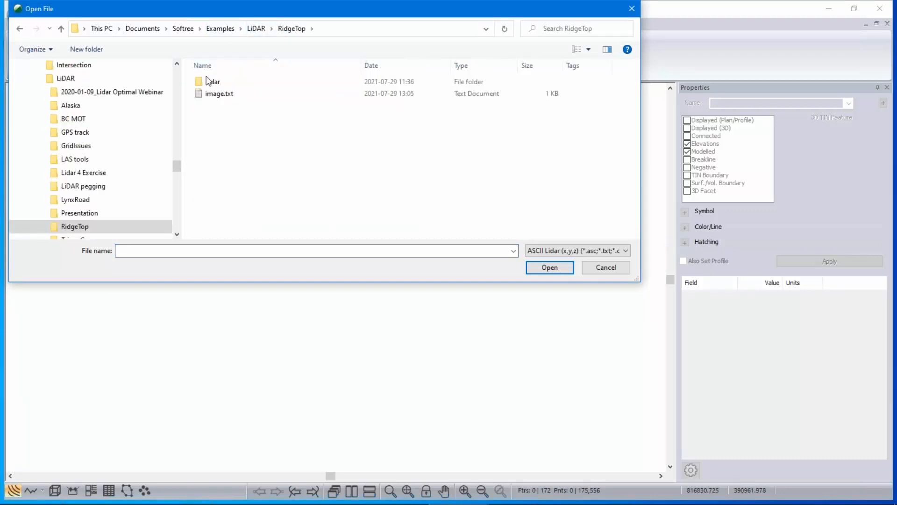
double_click(210, 82)
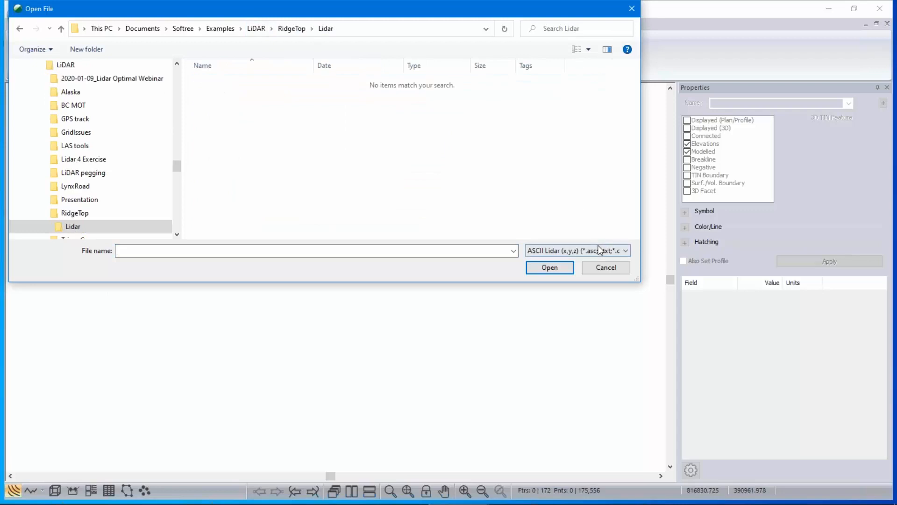
left_click(600, 250)
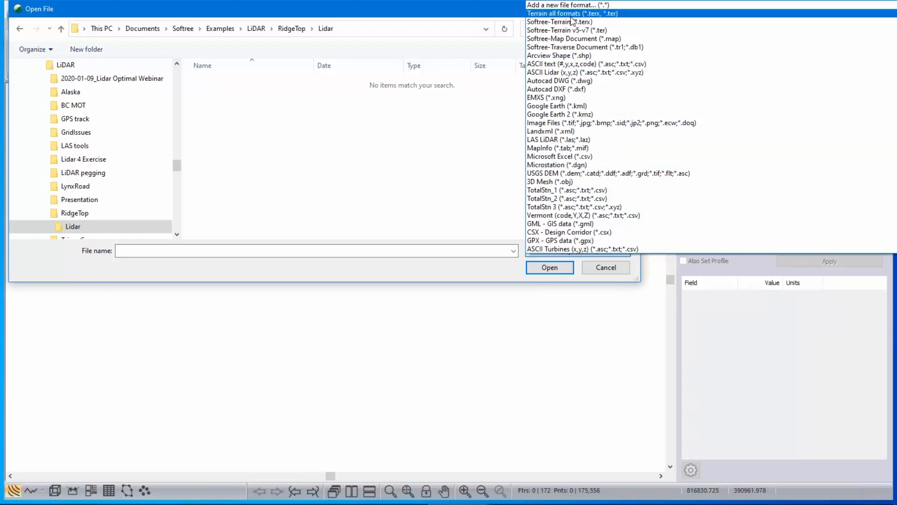
scroll(576, 243, "up", 1)
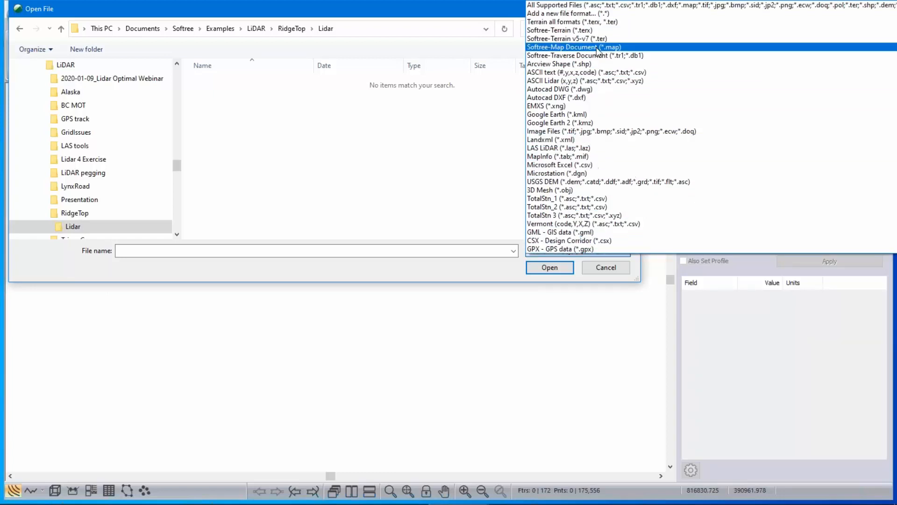
left_click(580, 6)
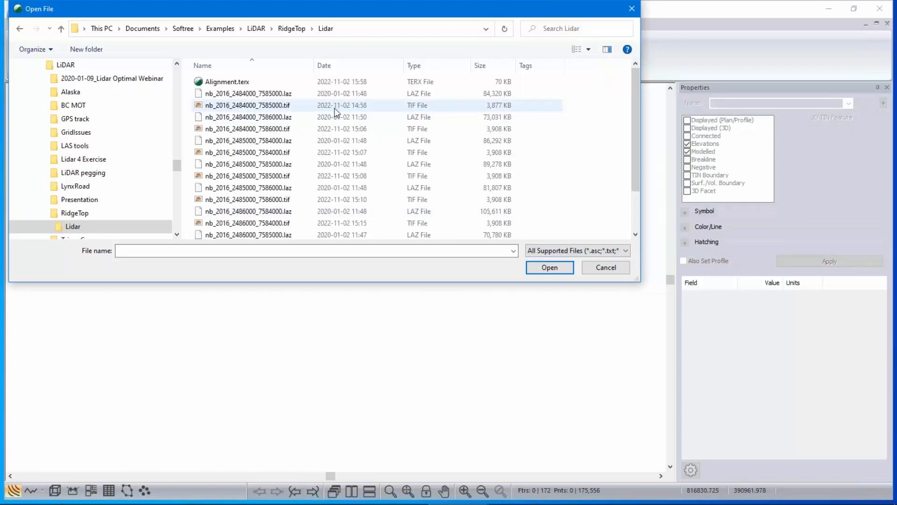
- Compare the file sizes of nb_2016_2484000_7585000.laz and nb_2016_2484000_7585000.tif
left_click(253, 98)
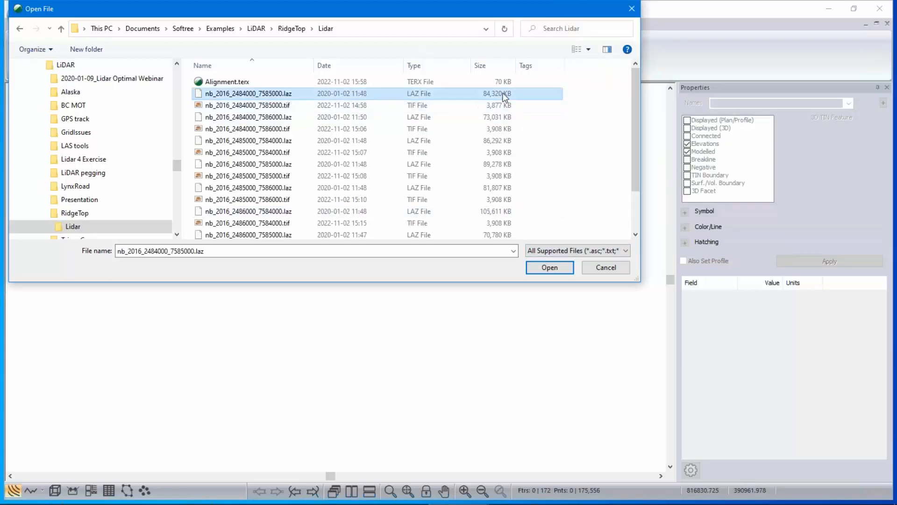
left_click(258, 108)
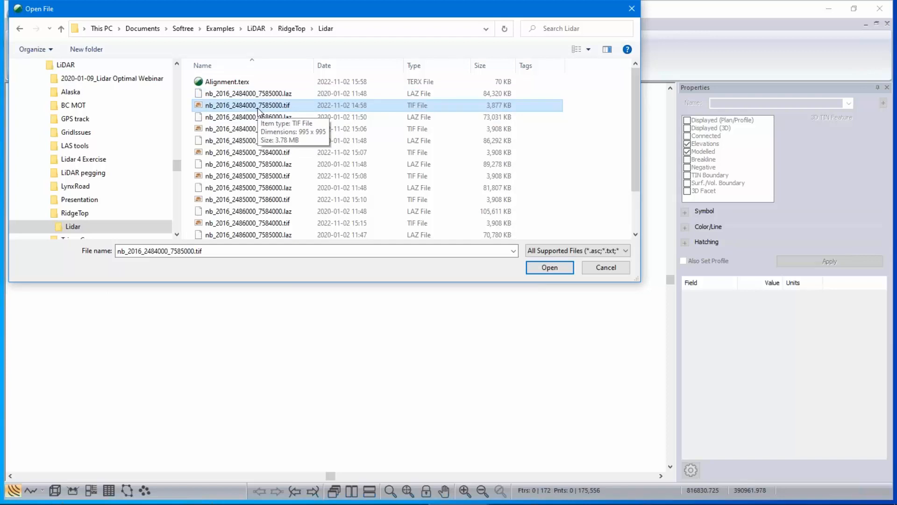
left_click(267, 94)
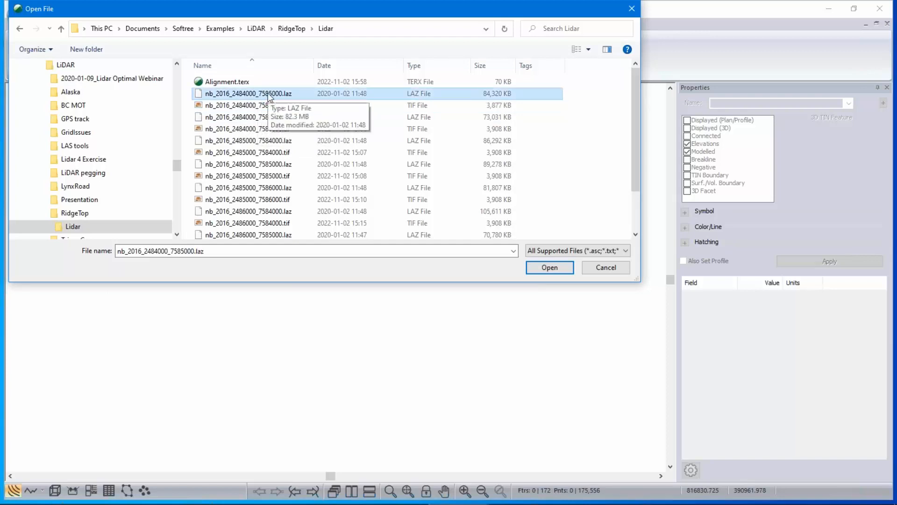
left_click(507, 106)
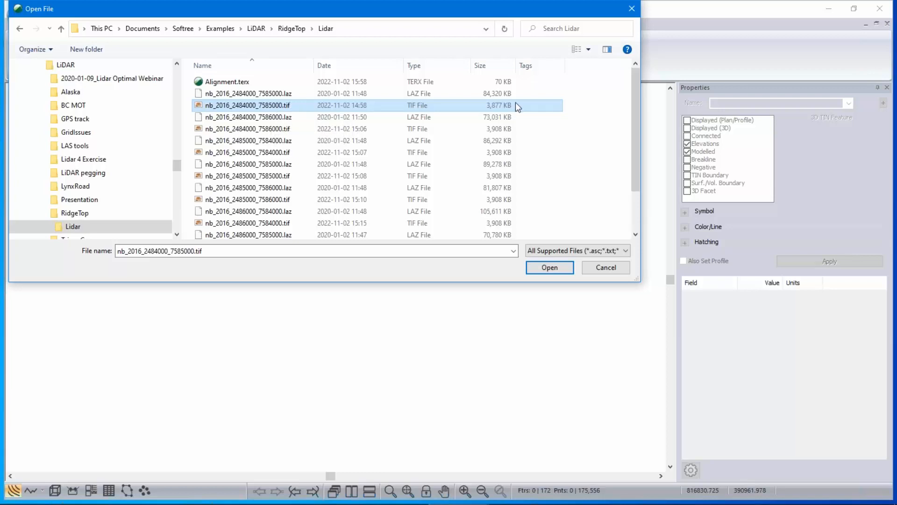
- Limit the file list to LAS LiDAR (*.las;*.laz), look over the LAZ tiles and cancel without opening any
left_click(611, 252)
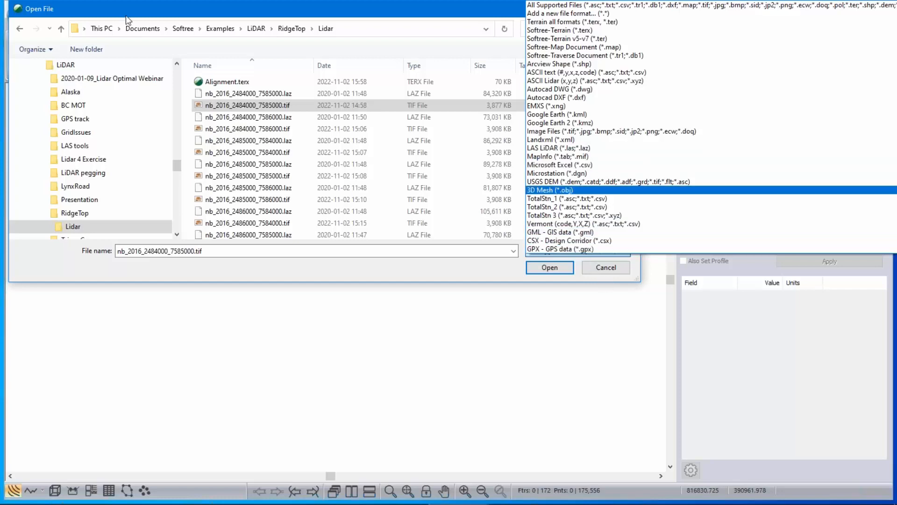
left_click(555, 149)
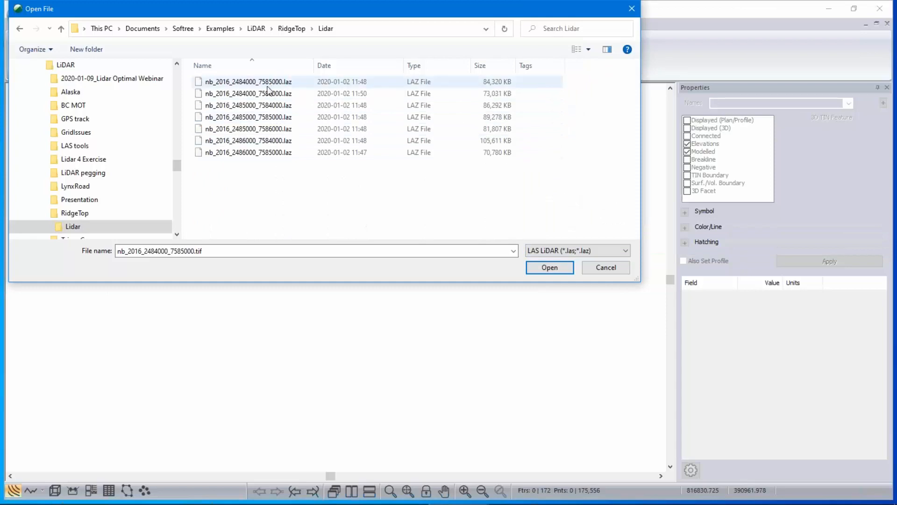
left_click(262, 117)
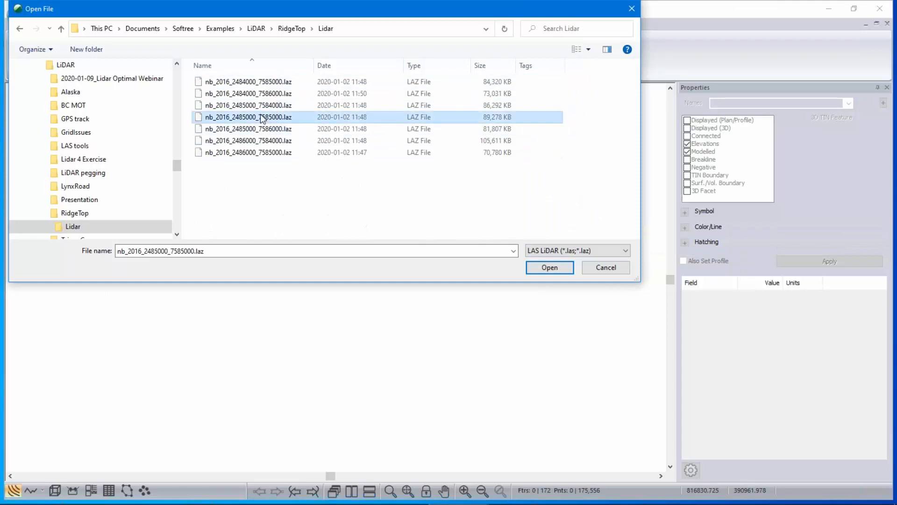
left_click(622, 268)
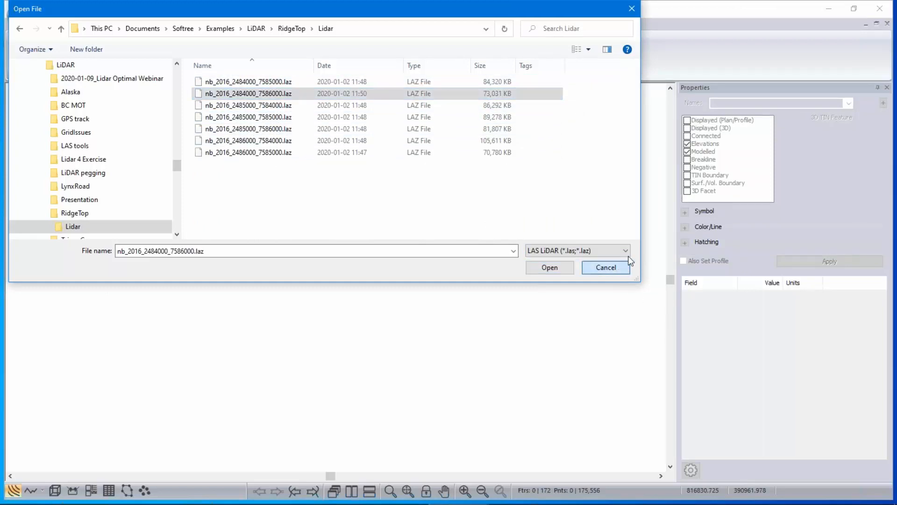
- Try to insert all seven LAZ tiles from the LiDAR > RidgeTop > Lidar folder into the terrain
left_click(16, 16)
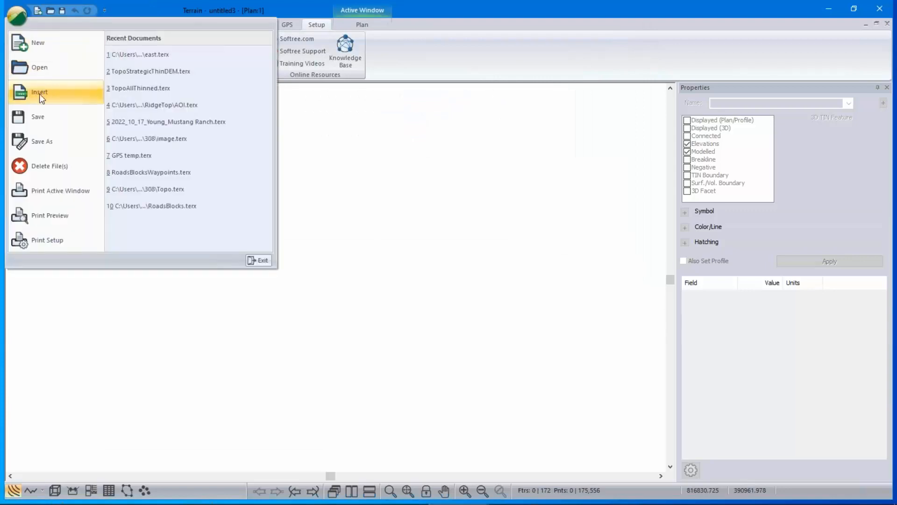
left_click(40, 94)
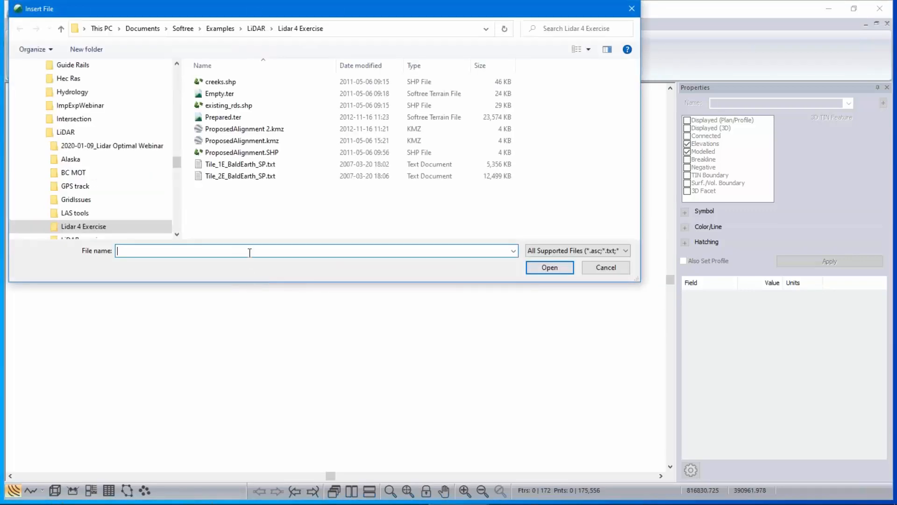
left_click(256, 28)
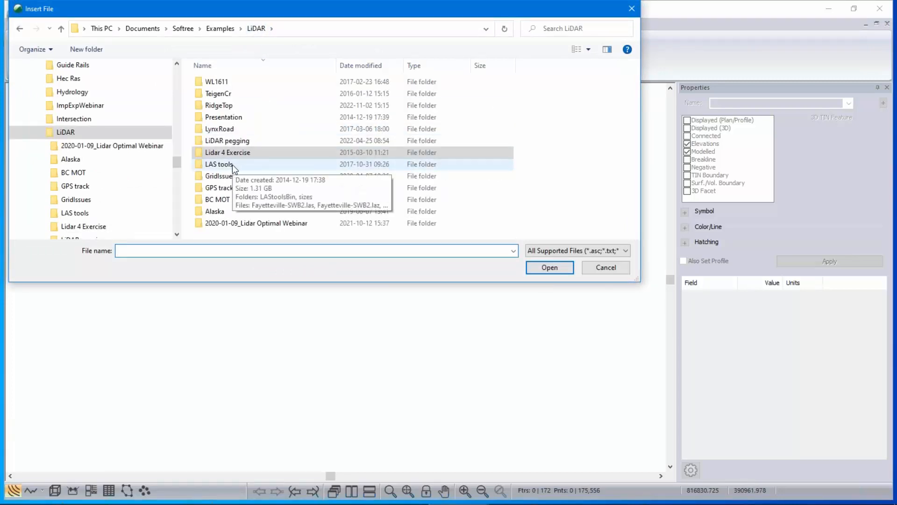
double_click(229, 105)
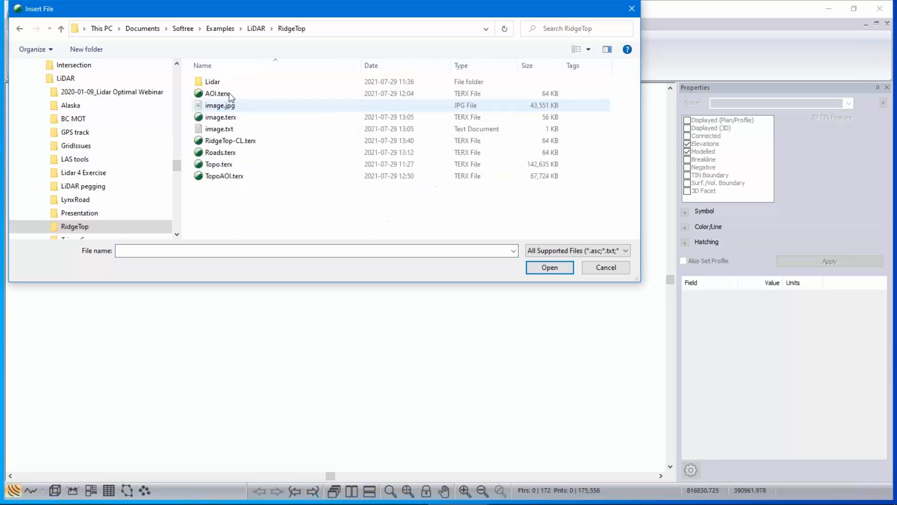
double_click(219, 82)
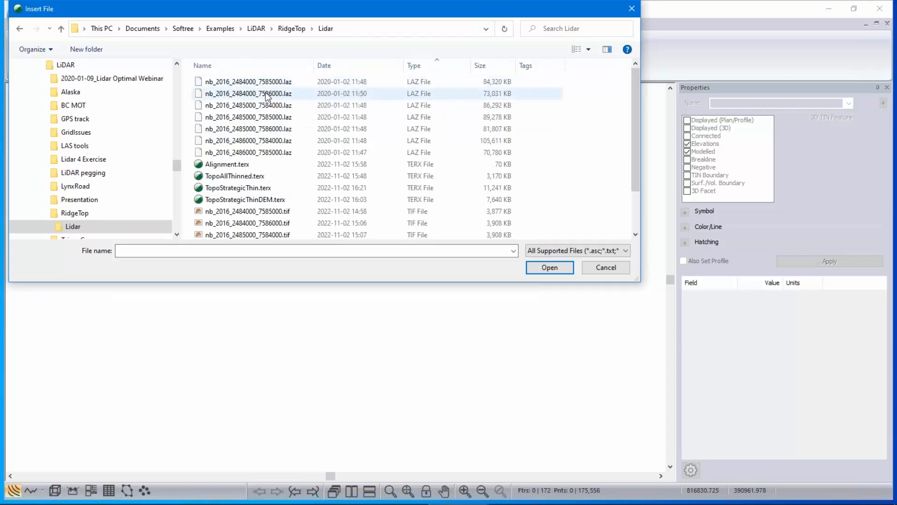
left_click(267, 83)
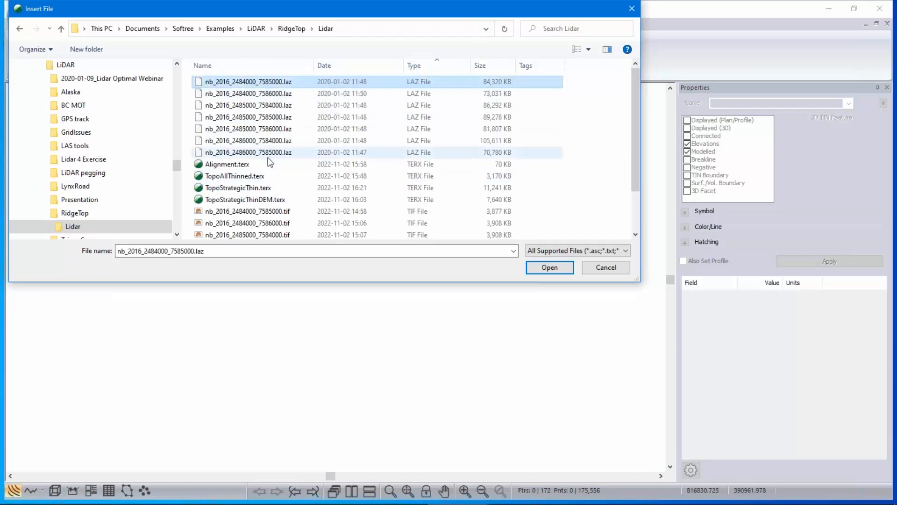
left_click(269, 156, "shift")
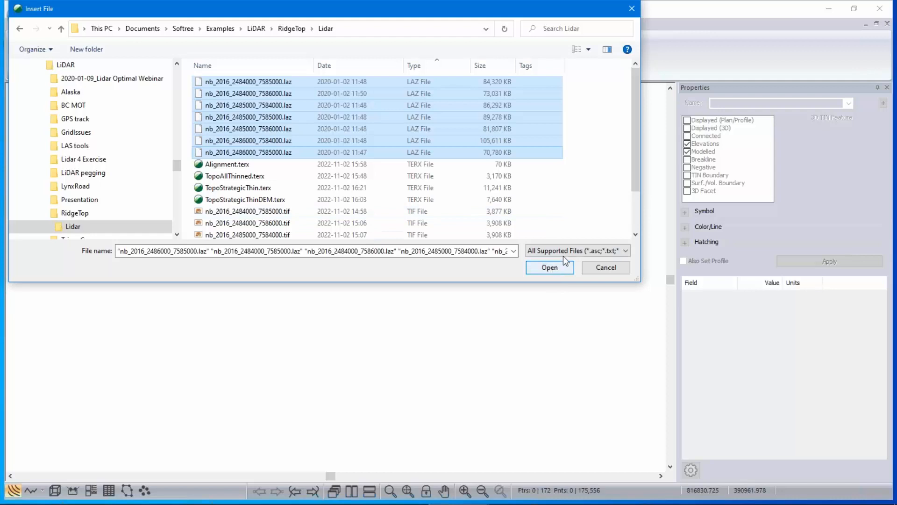
left_click(552, 269)
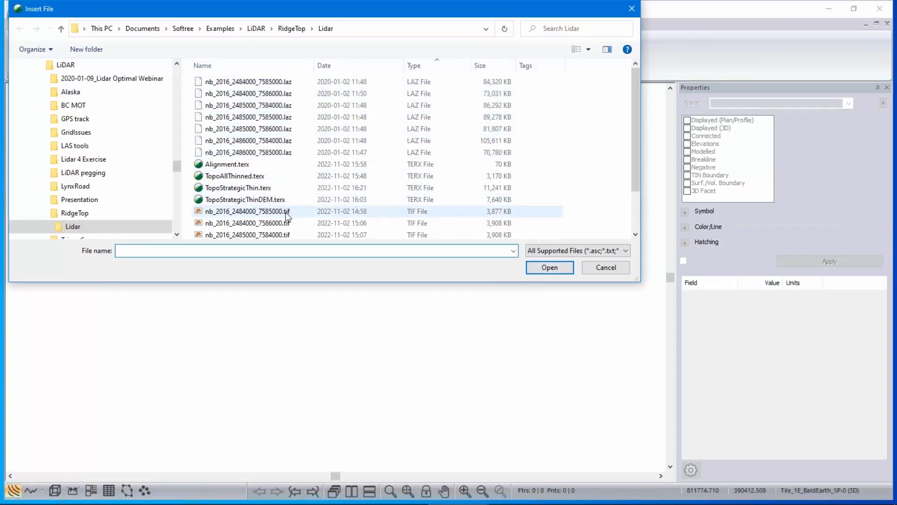
- Select all seven TIF tiles from the Lidar folder for insertion and choose USGS DEM as their format
left_click(287, 213)
scroll(315, 208, "down", 1)
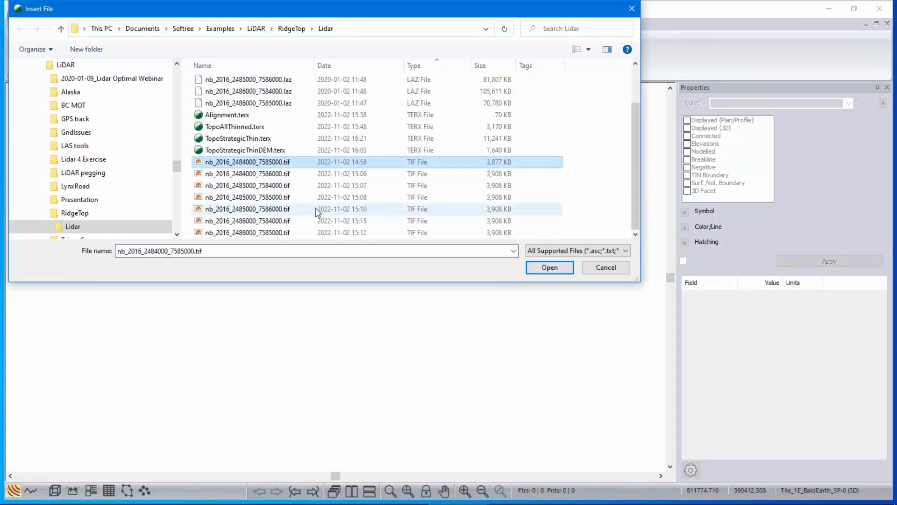
left_click(261, 232, "shift")
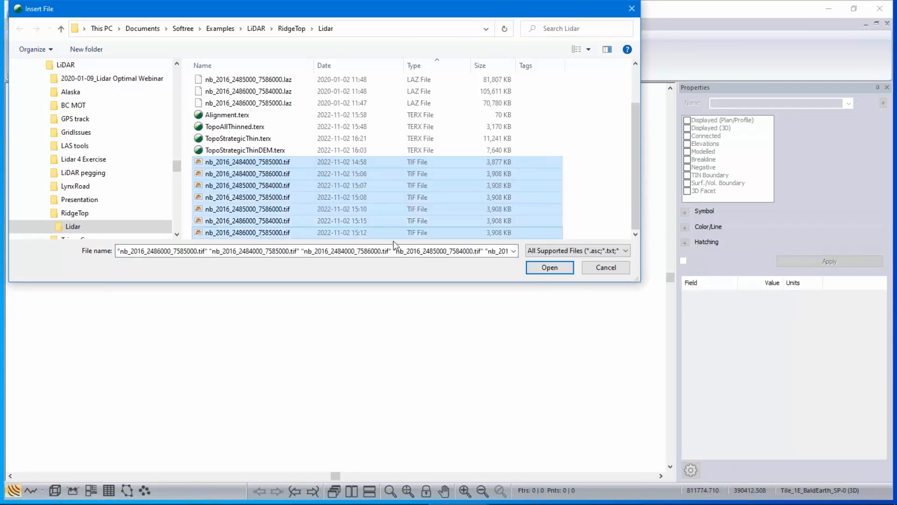
left_click(549, 267)
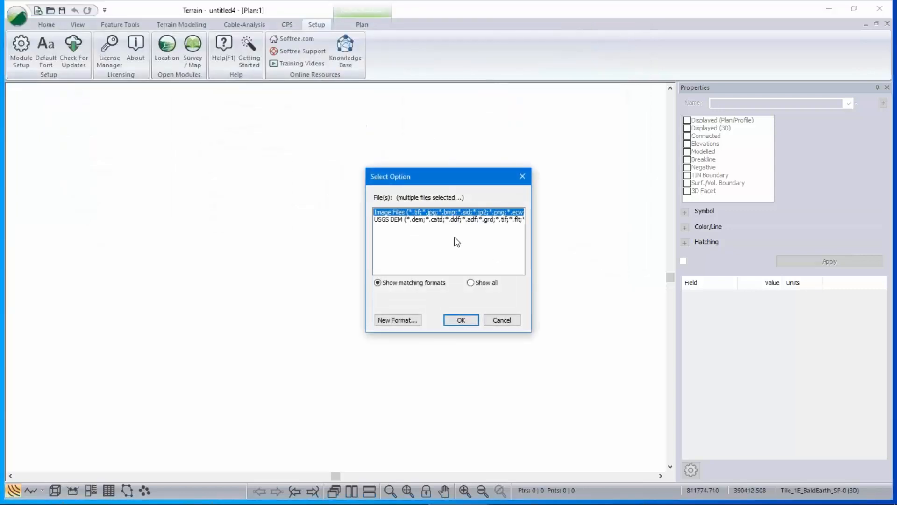
left_click(459, 321)
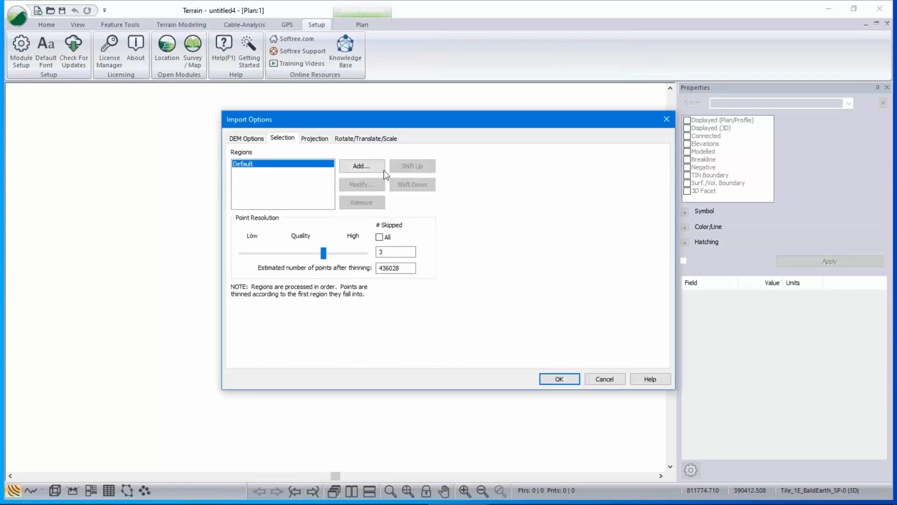
- Check the projection and point resolution settings for the TIF tiles and import them into the terrain
left_click(315, 138)
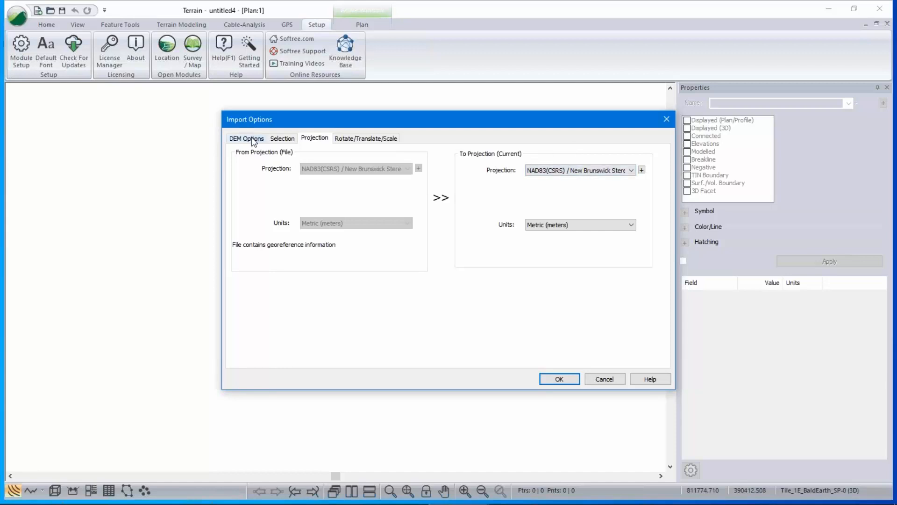
left_click(282, 139)
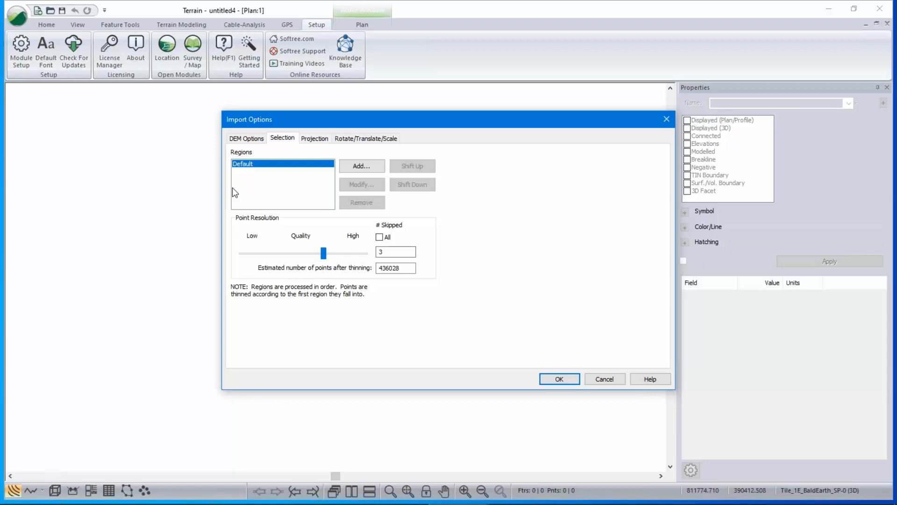
left_click(556, 378)
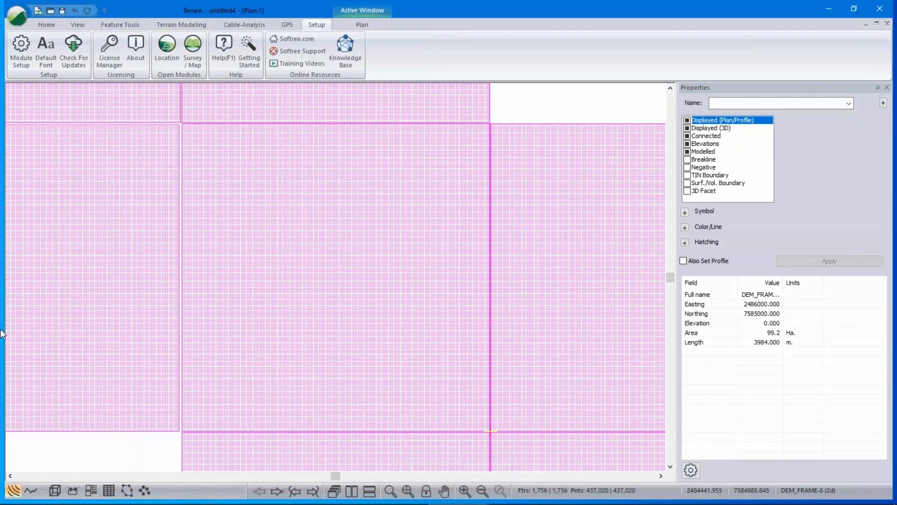
- Examine the gap between the imported tile frames at a shared corner with all features selected
left_click(532, 113)
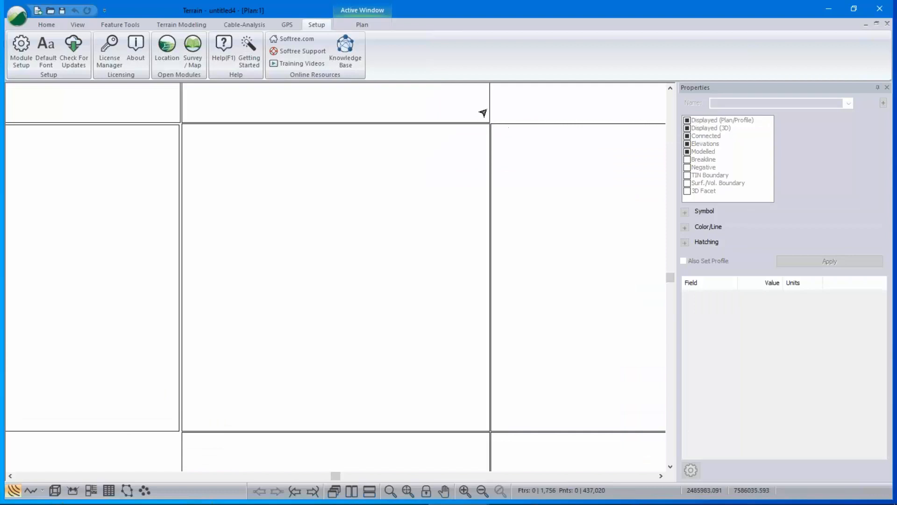
scroll(491, 124, "up", 2)
middle_click_drag(460, 139, 514, 179)
scroll(440, 306, "up", 4)
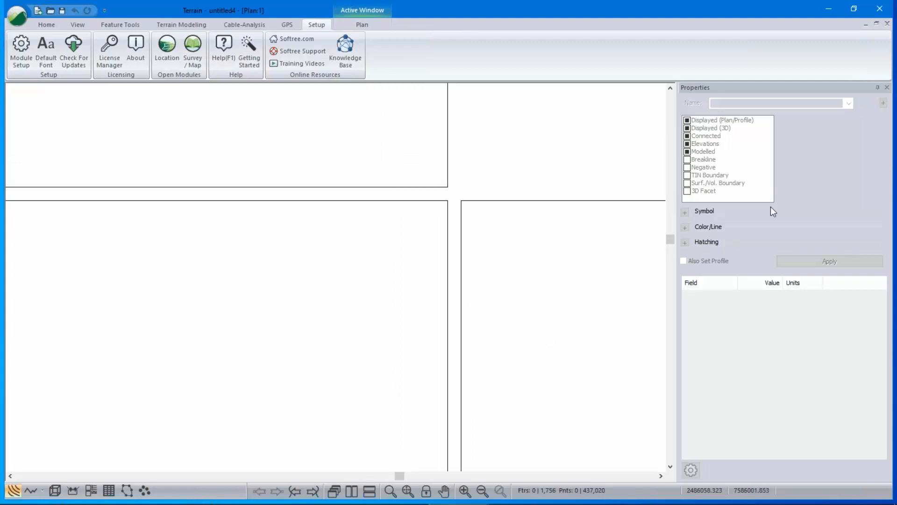
key("ctrl+a")
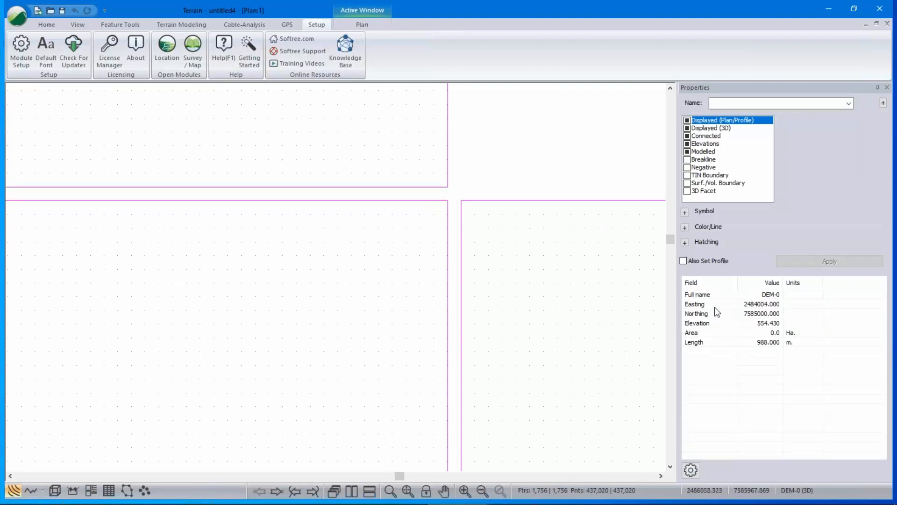
- Measure the spacing between neighbouring DEM grid points near the tile corner, and stop measuring
right_click(318, 244)
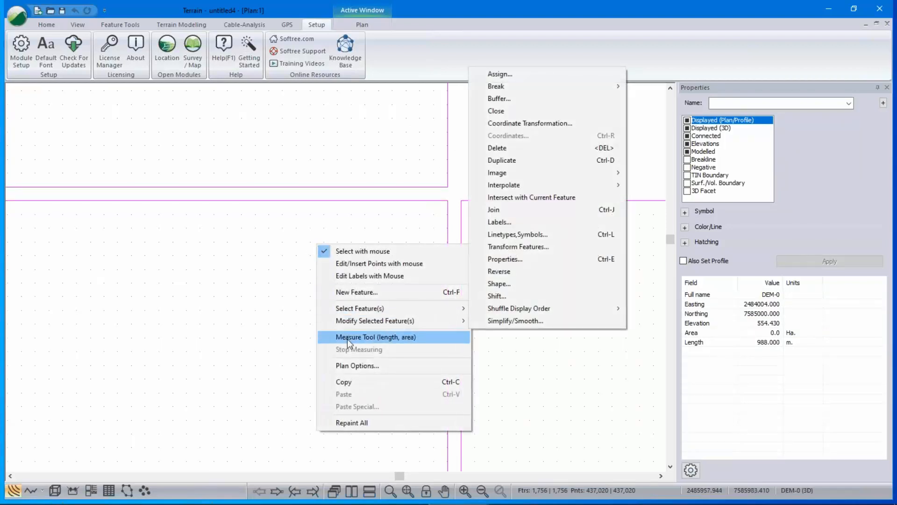
left_click(347, 338)
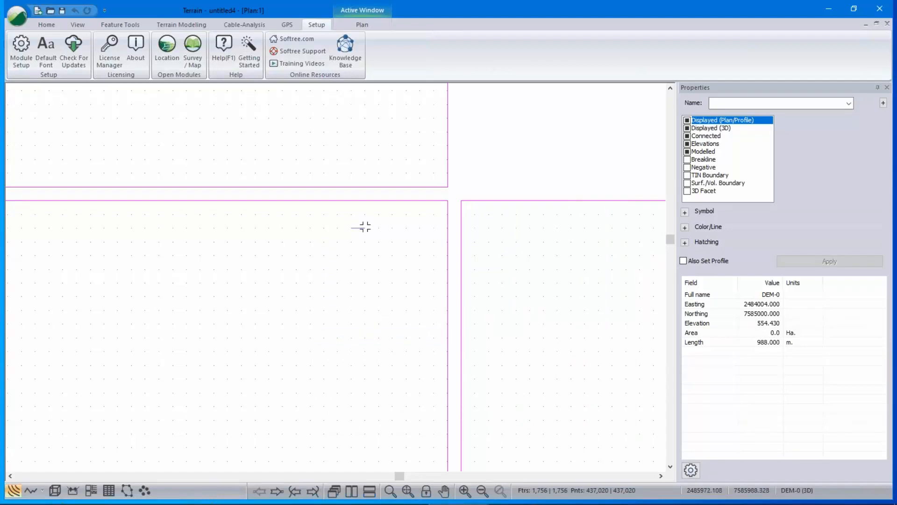
mouse_move(365, 227)
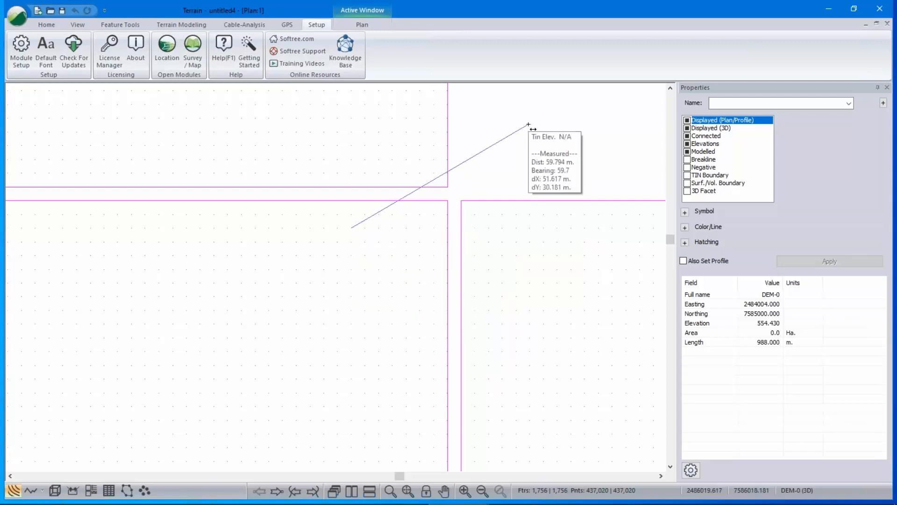
key("Escape")
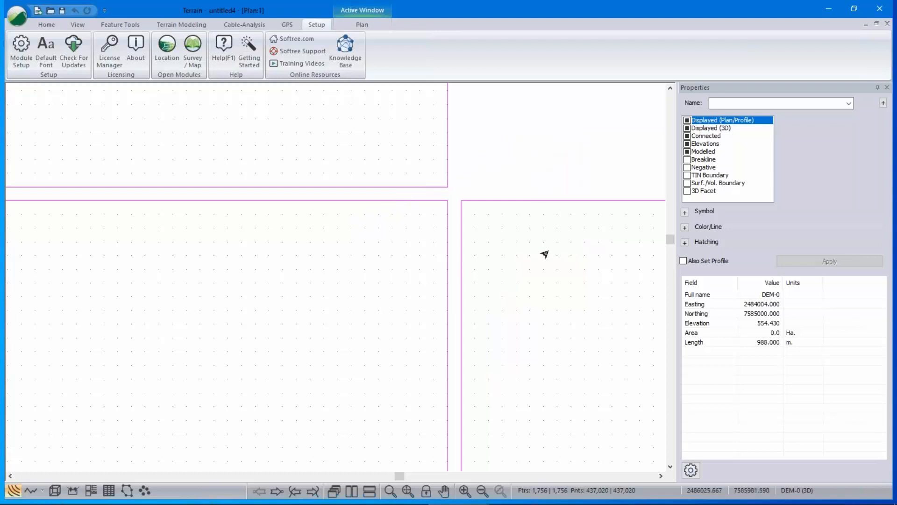
- Try turning off the plan/profile display of the top-right DEM_FRAME outline, restore the setting and deselect it
scroll(541, 275, "down", 1)
scroll(545, 278, "down", 5)
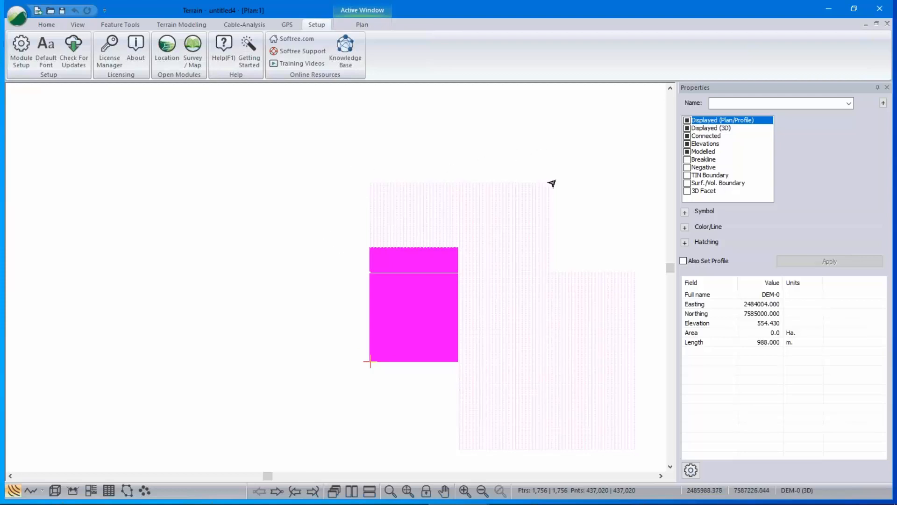
left_click(606, 191)
scroll(582, 260, "up", 1)
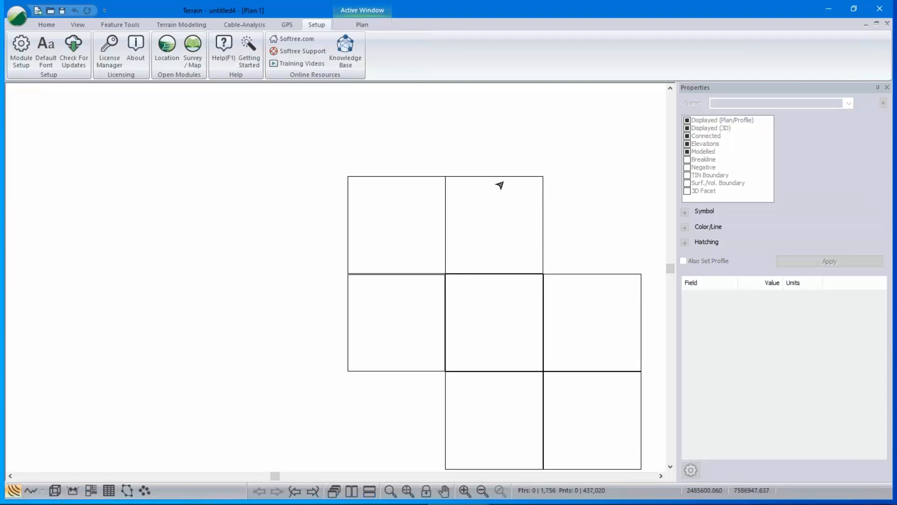
mouse_move(507, 179)
left_click(538, 212)
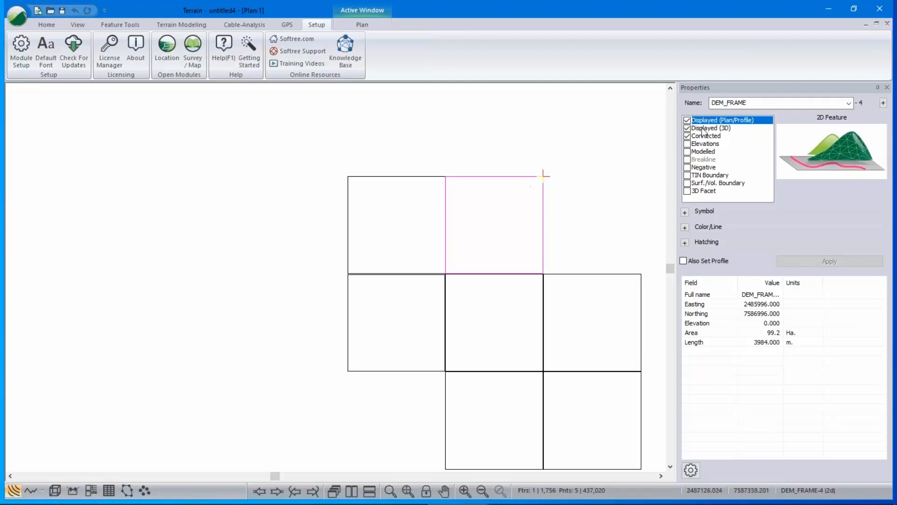
left_click(686, 120)
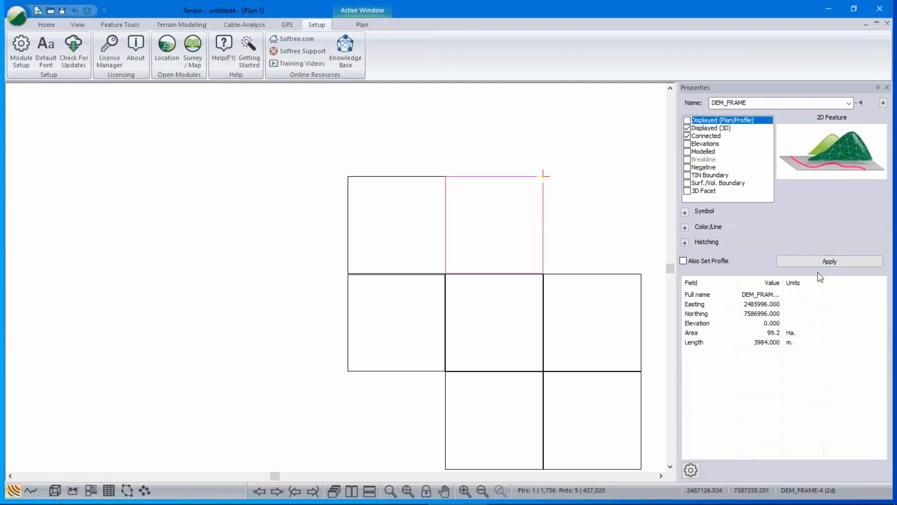
left_click(687, 120)
left_click(613, 191)
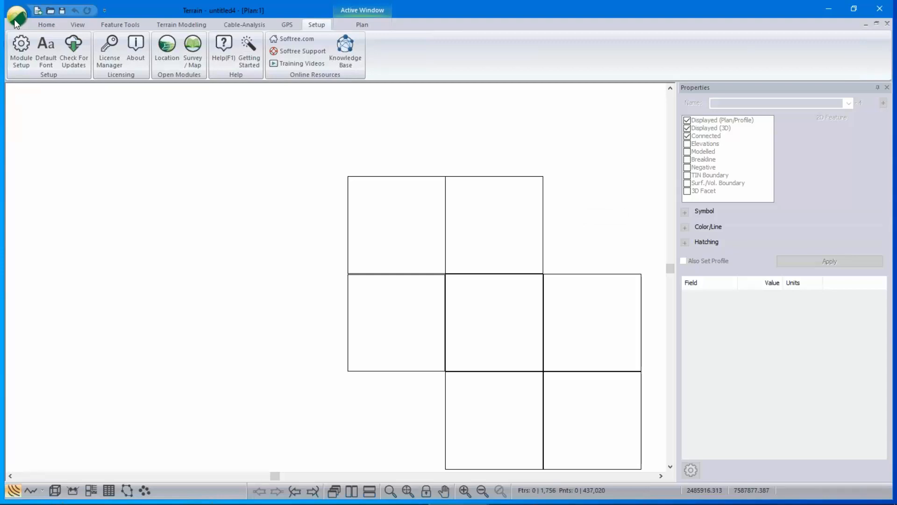
- Generate the TIN and contours for the DEM tiles with a maximum triangle side length of 7
scroll(501, 176, "down", 2)
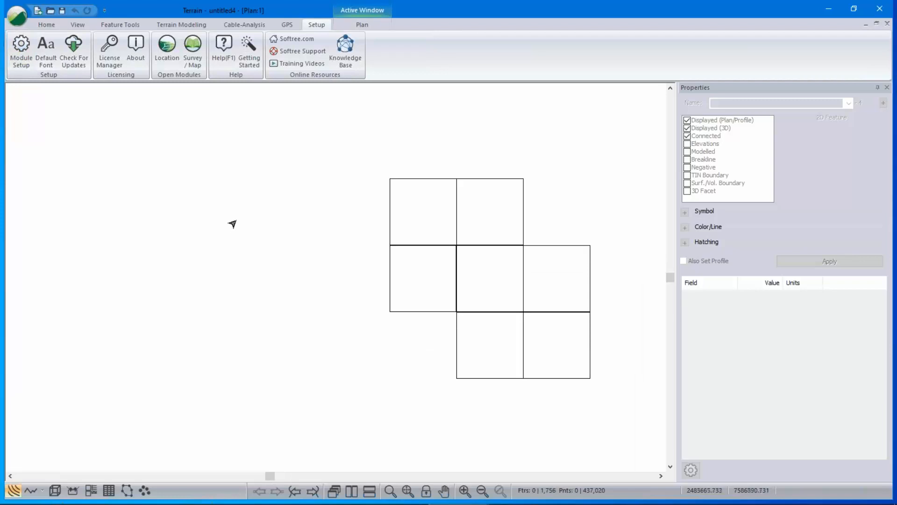
left_click(181, 24)
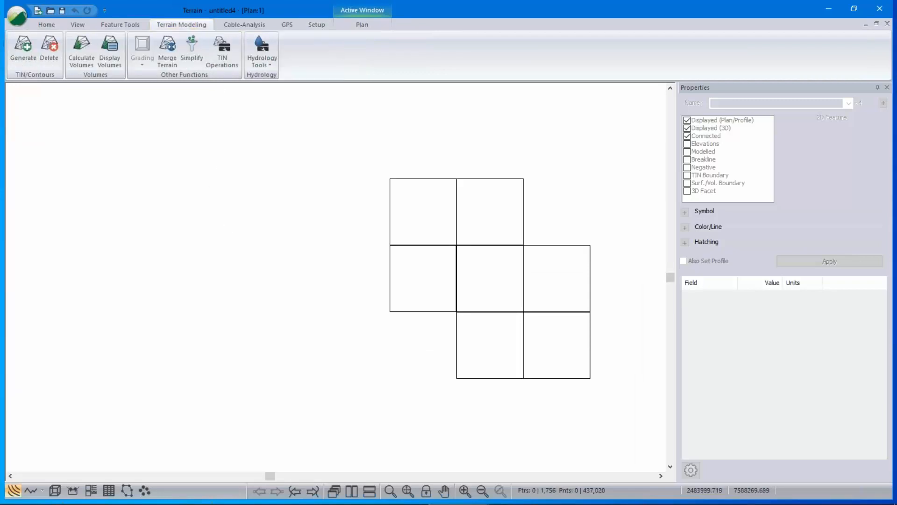
left_click(19, 48)
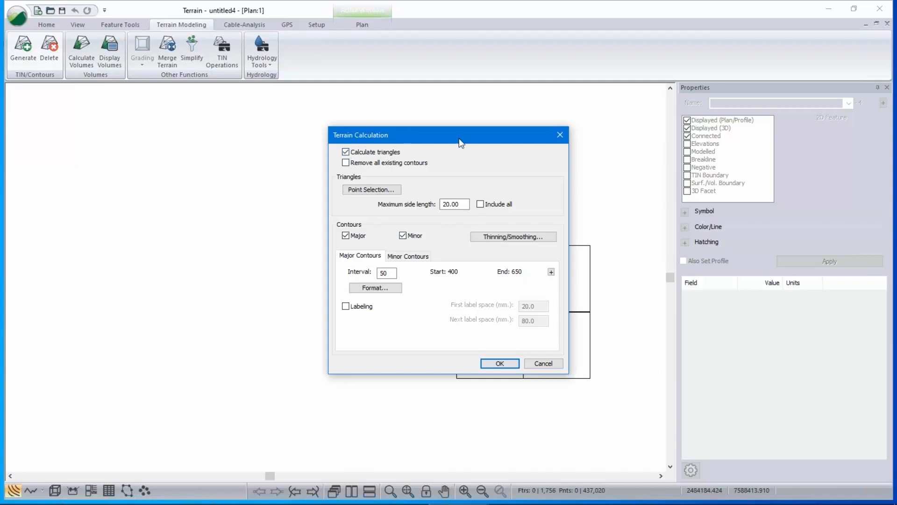
left_click_drag(459, 138, 262, 139)
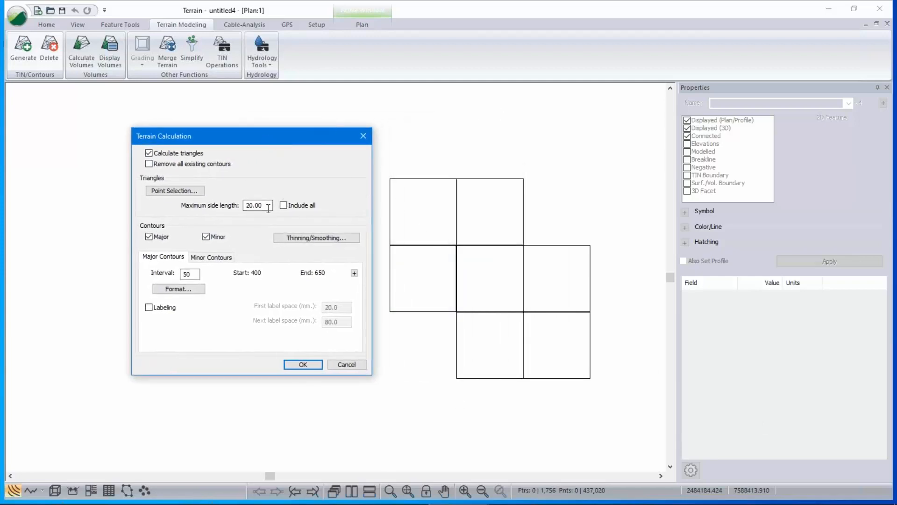
left_click_drag(266, 205, 167, 203)
type("7")
left_click(303, 364)
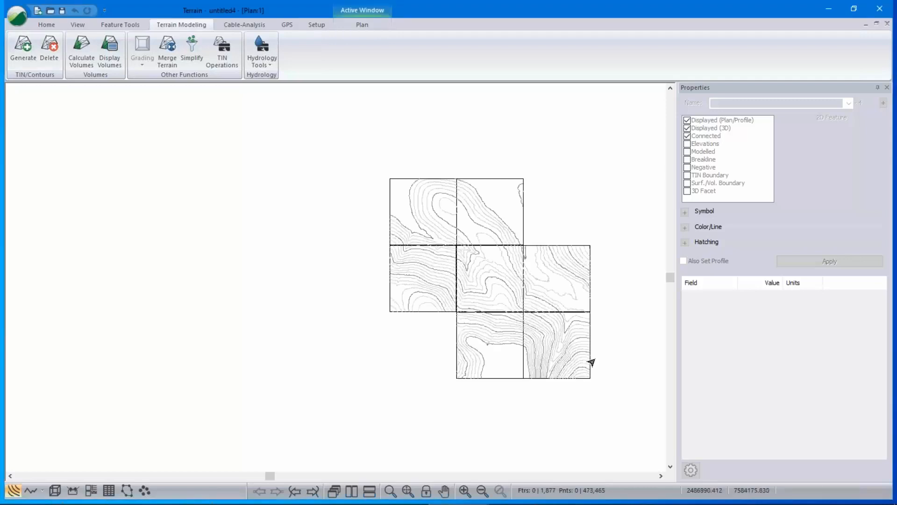
- Review the generated contours and the contour thinning and smoothing options, then cancel the terrain calculation without changing anything
mouse_move(515, 262)
middle_click_drag(515, 261, 430, 260)
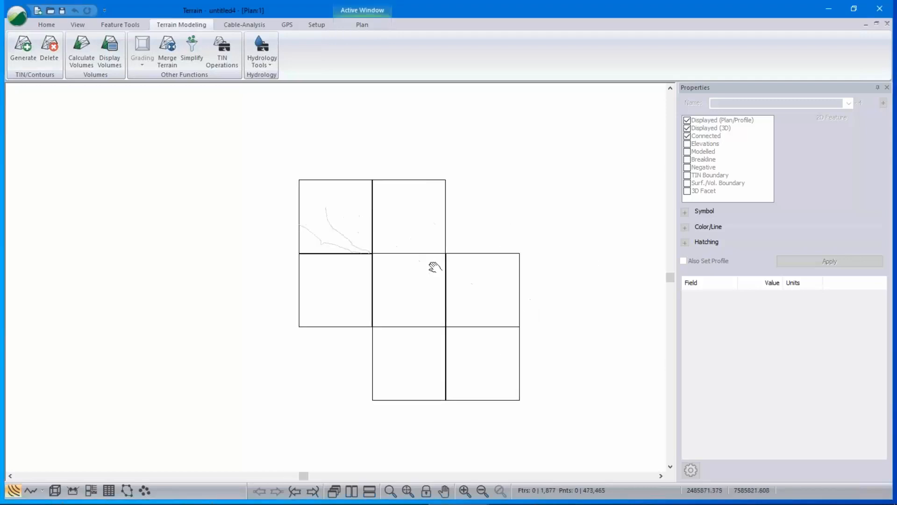
scroll(414, 290, "up", 3)
scroll(415, 290, "up", 2)
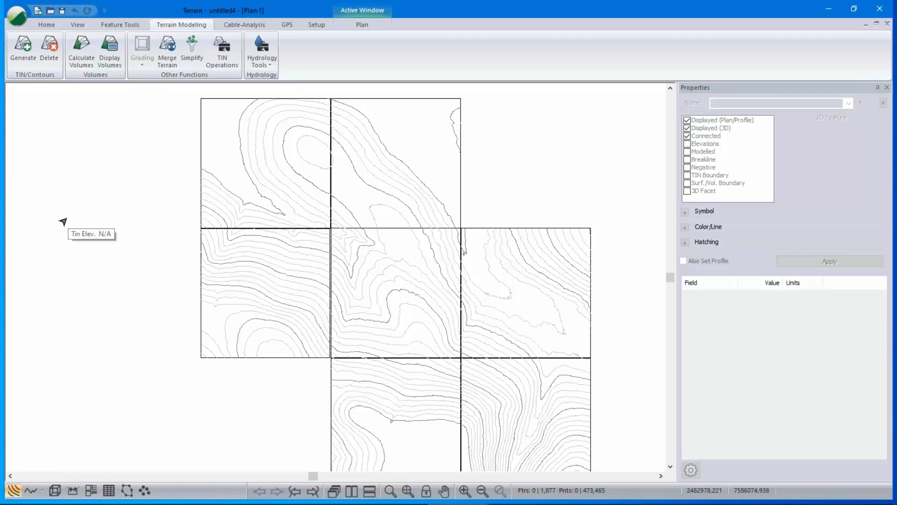
left_click(23, 46)
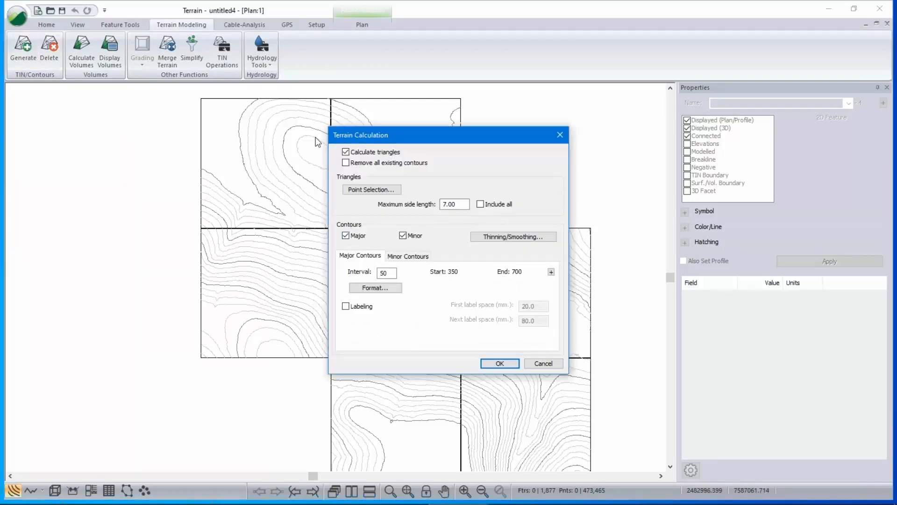
left_click(540, 236)
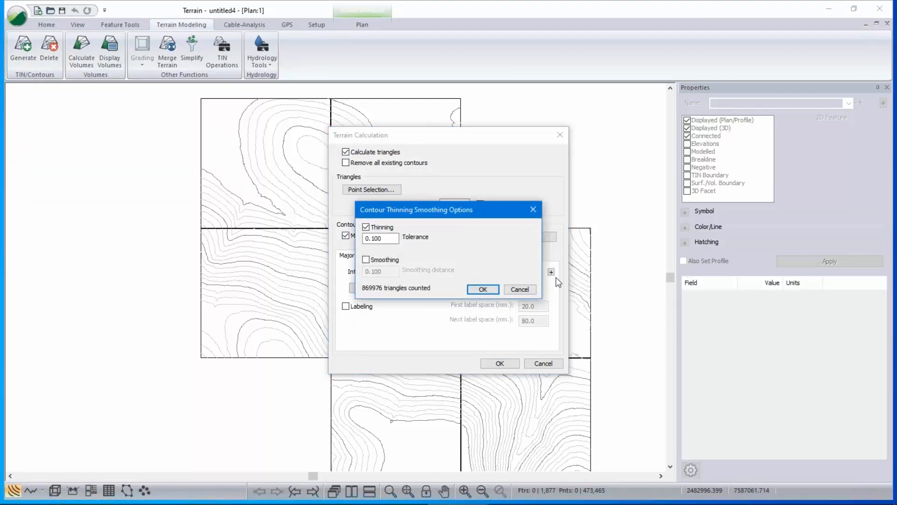
left_click_drag(449, 209, 572, 234)
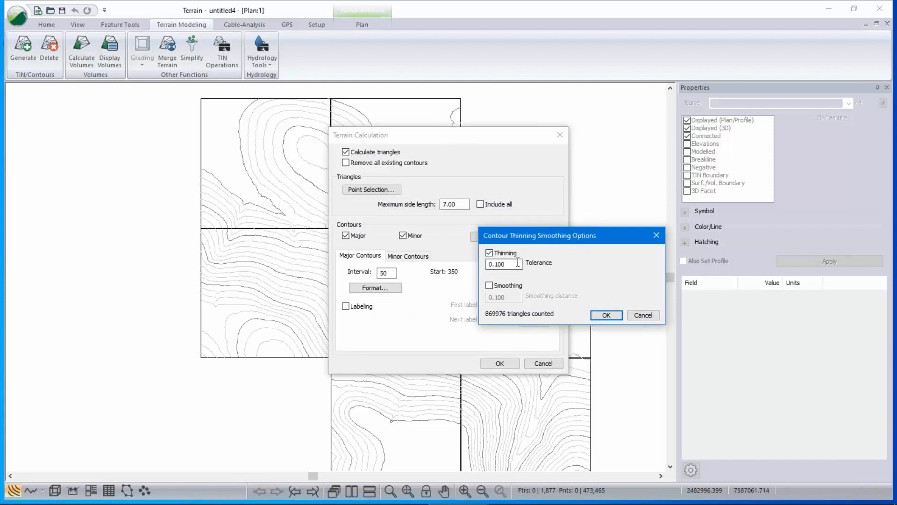
left_click_drag(528, 233, 458, 192)
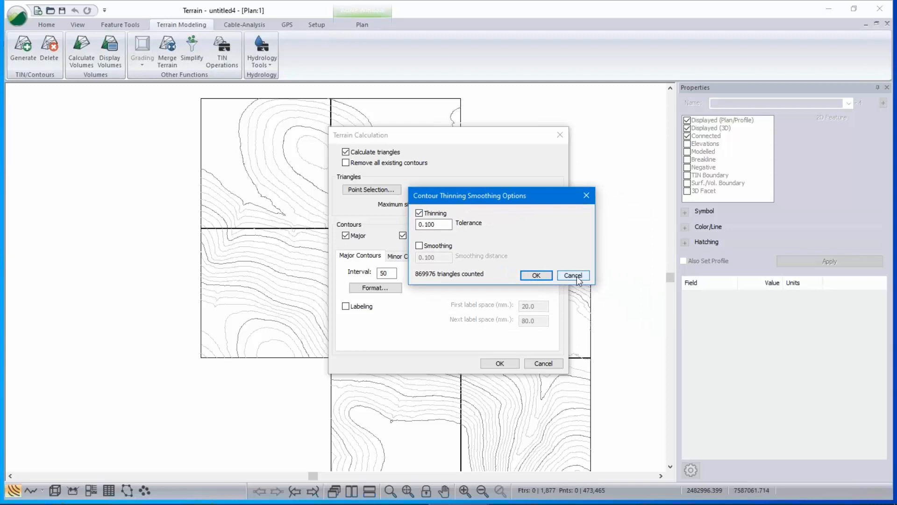
left_click(573, 275)
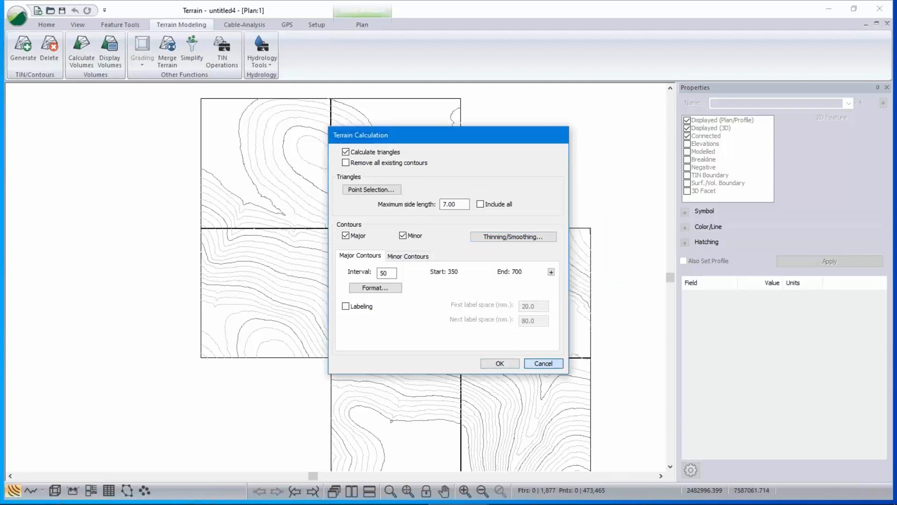
left_click(542, 363)
- Show the terrain surface in the 3D view and rotate it to inspect the gaps between tiles
mouse_move(584, 333)
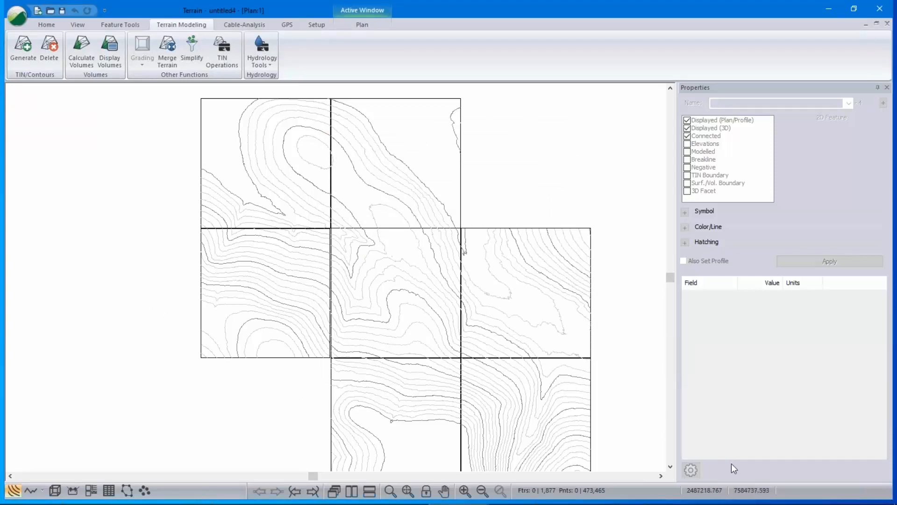
mouse_move(471, 438)
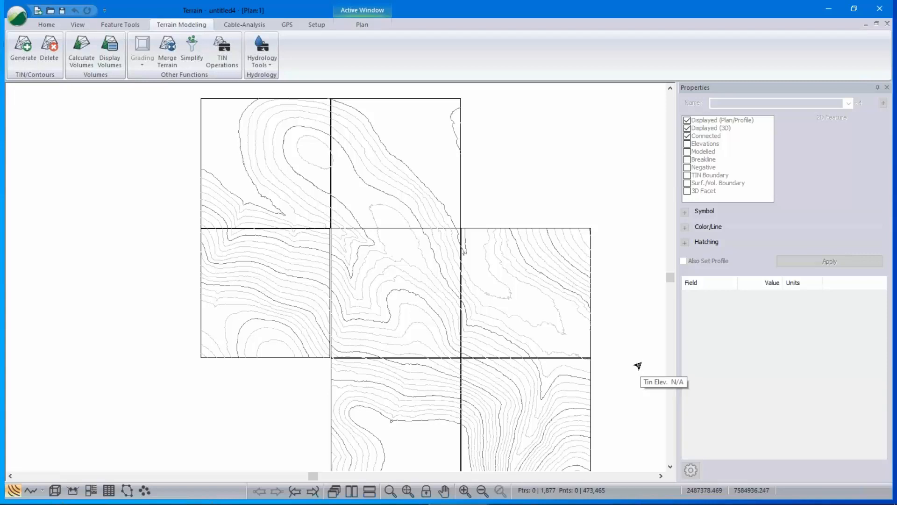
left_click(55, 490)
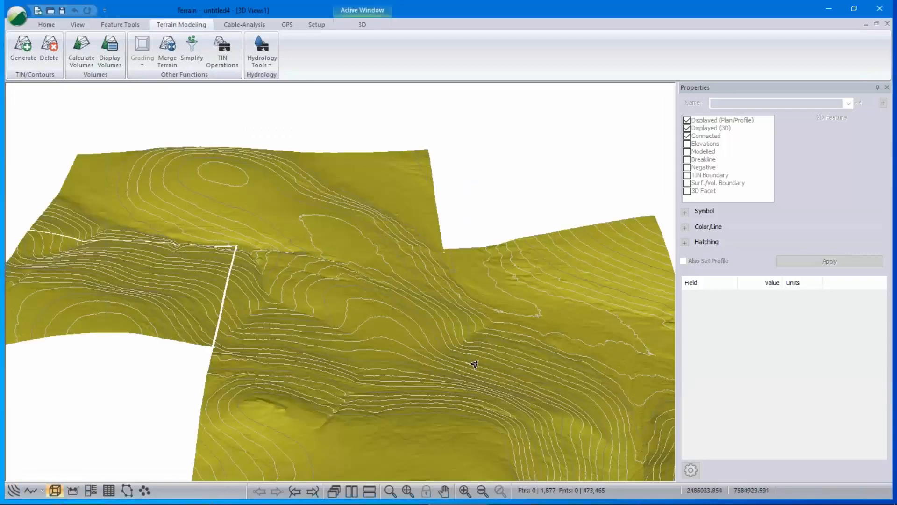
left_click_drag(444, 393, 192, 230)
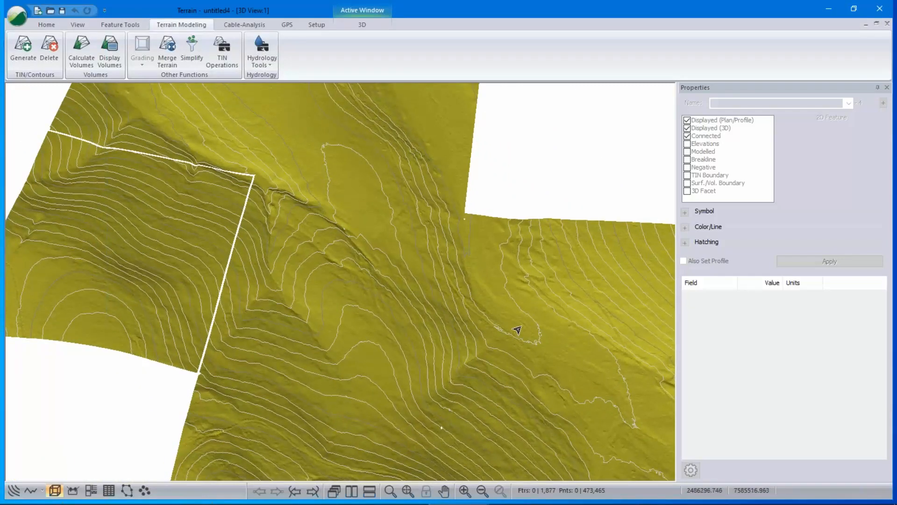
- Examine the seams between the DEM tiles in the 3D surface and check TIN elevations on both sides of the alignment area
scroll(517, 330, "down", 5)
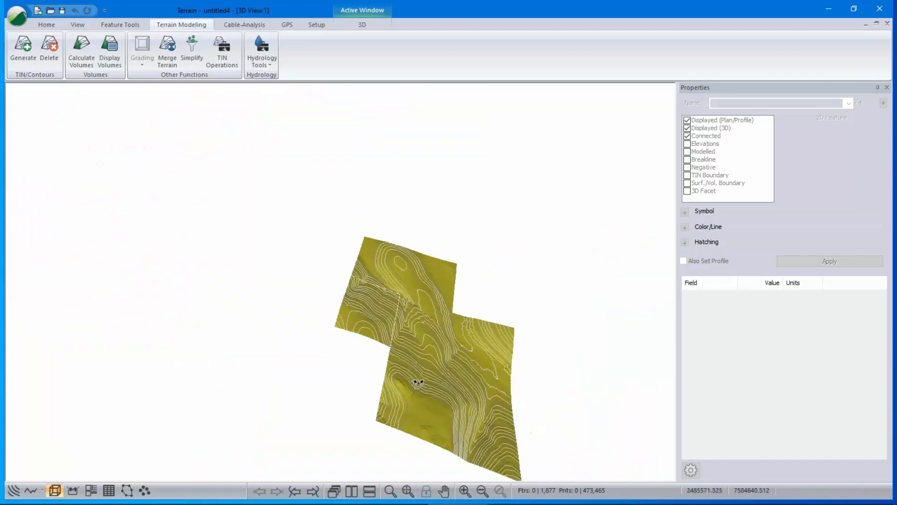
left_click_drag(418, 383, 391, 376)
scroll(381, 337, "up", 6)
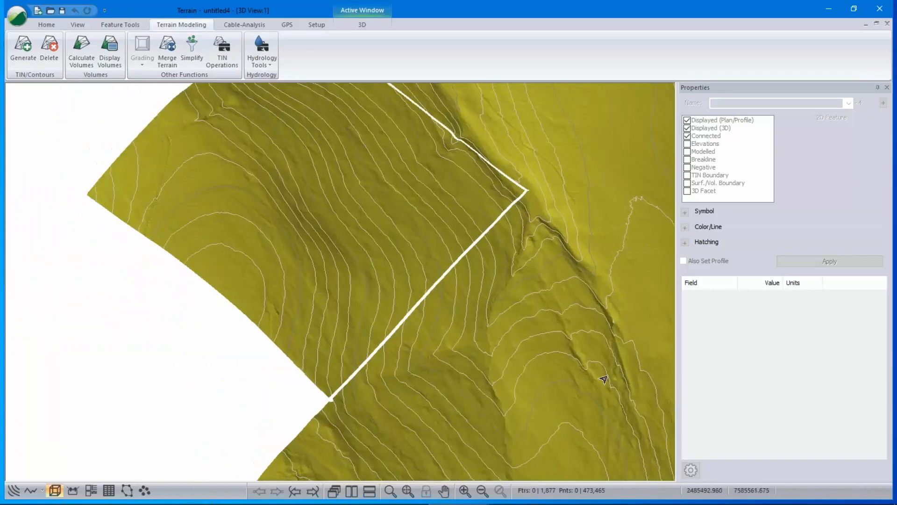
scroll(593, 360, "down", 3)
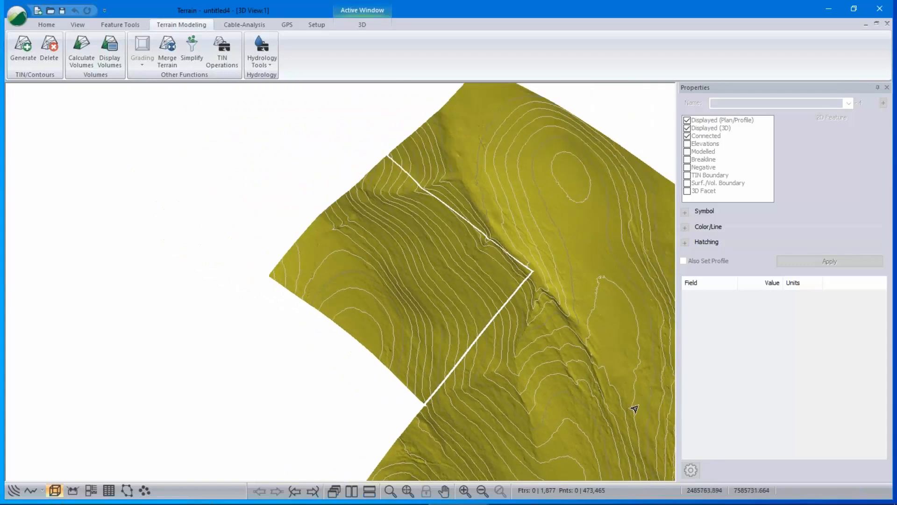
scroll(627, 404, "up", 1)
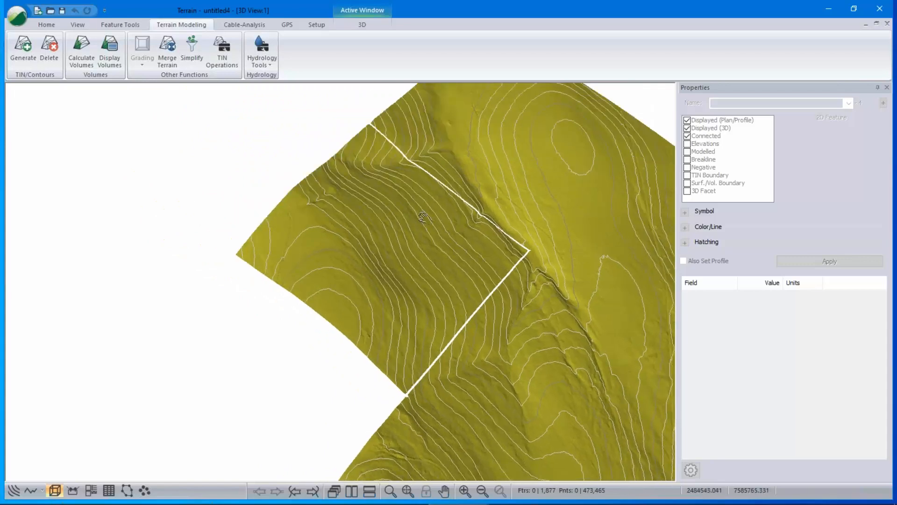
middle_click_drag(423, 216, 349, 95)
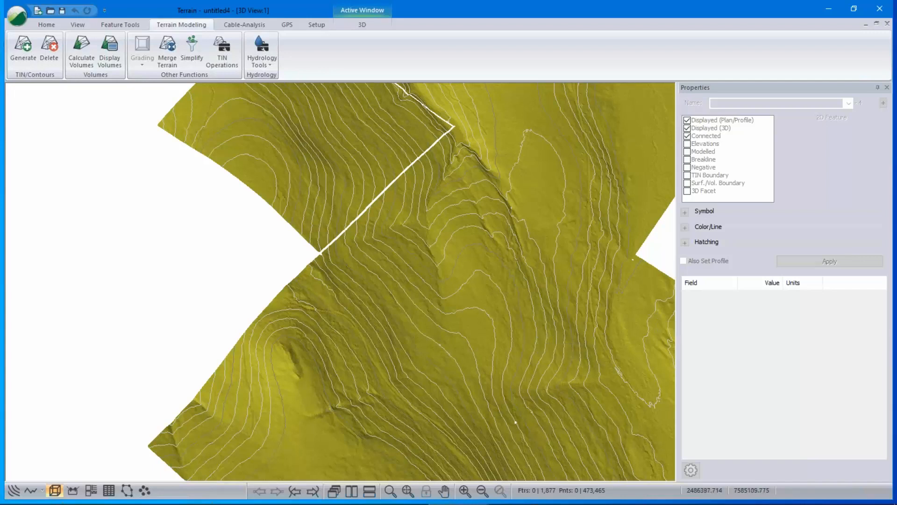
mouse_move(409, 263)
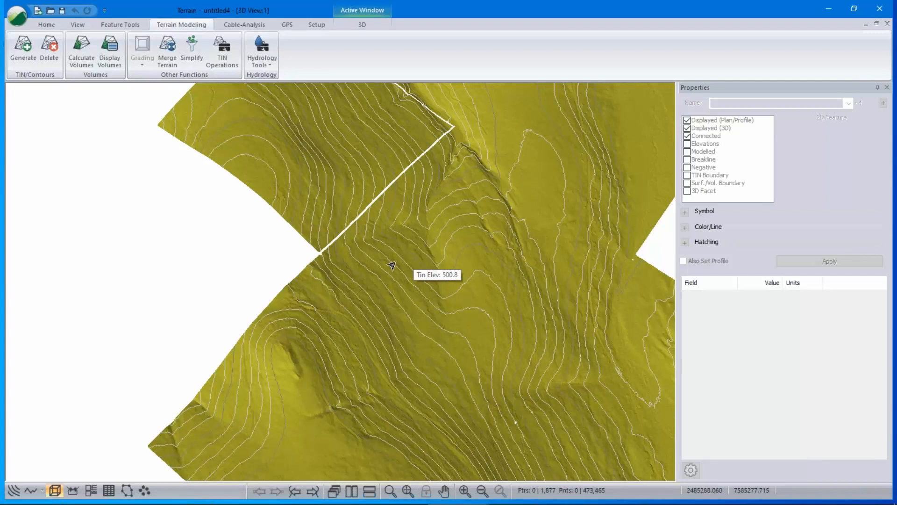
mouse_move(367, 219)
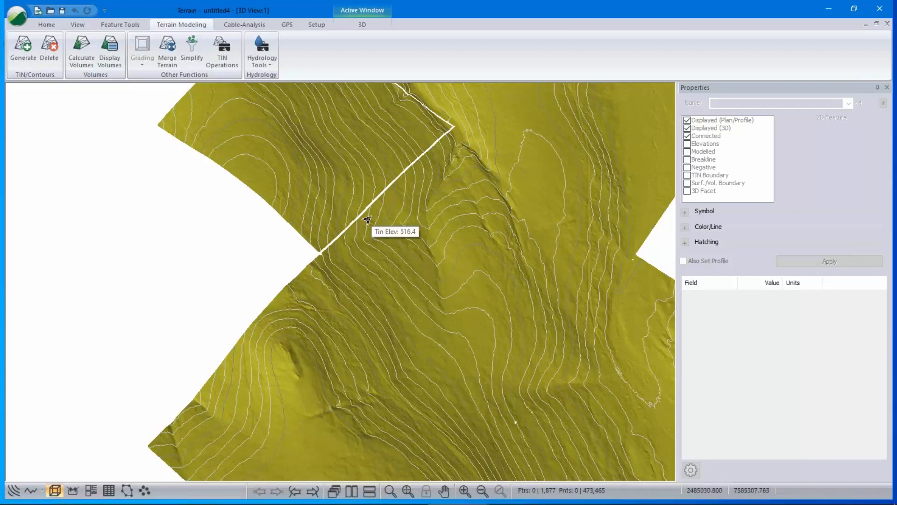
mouse_move(523, 333)
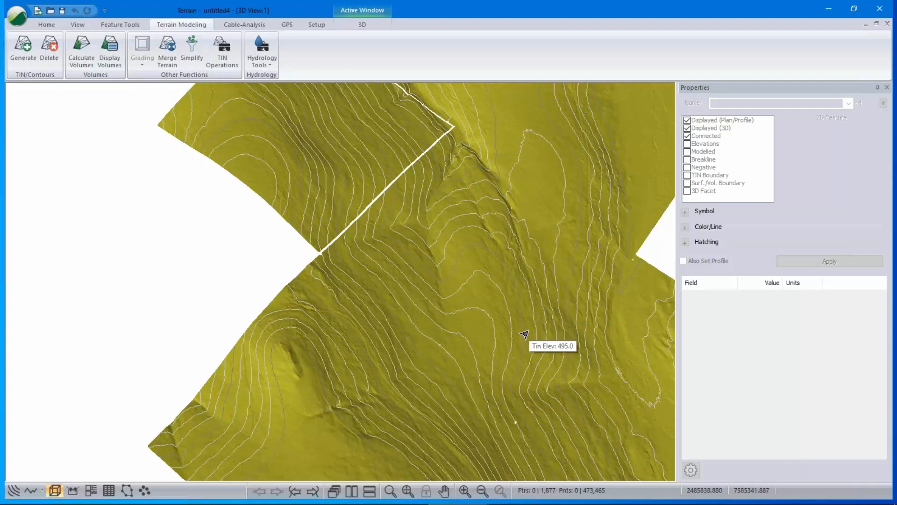
- Switch to the Location module with the Alignment.dsnx design and examine the road alignment across the terrain tiles in plan
left_click(315, 25)
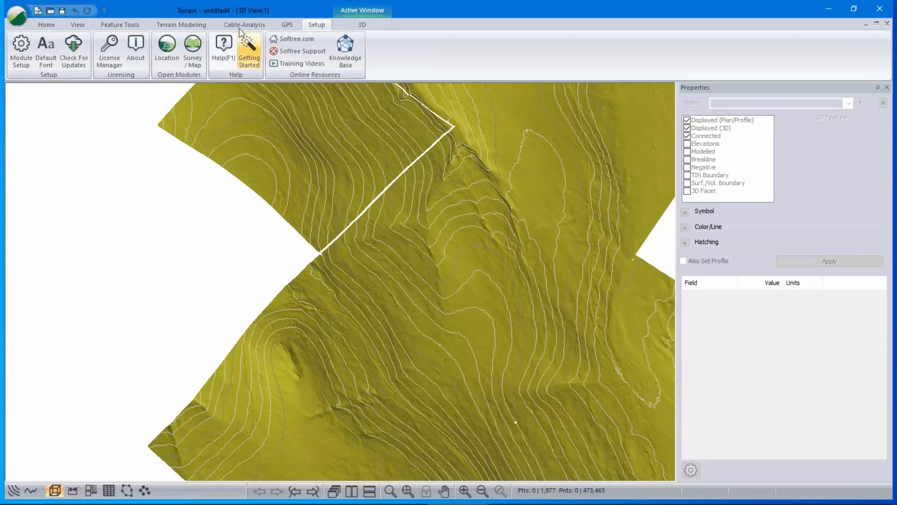
left_click(174, 48)
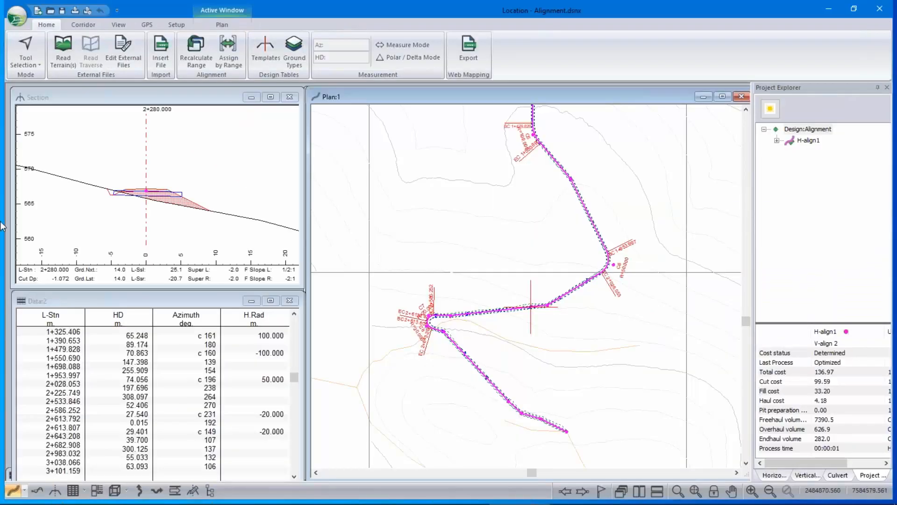
scroll(567, 235, "down", 4)
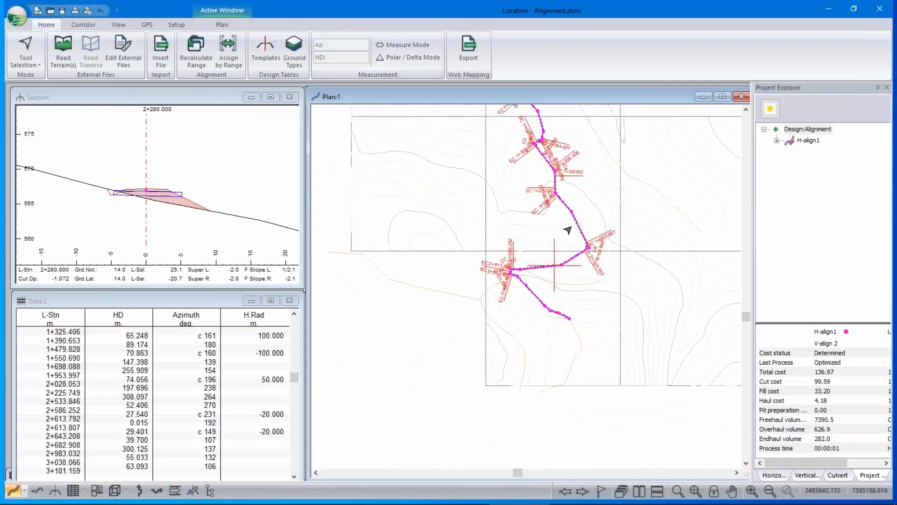
scroll(568, 230, "down", 1)
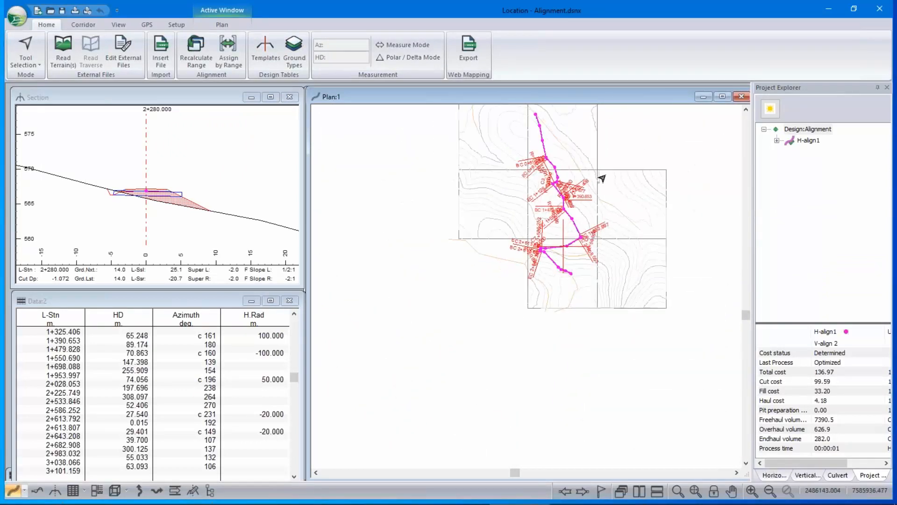
middle_click_drag(595, 176, 567, 245)
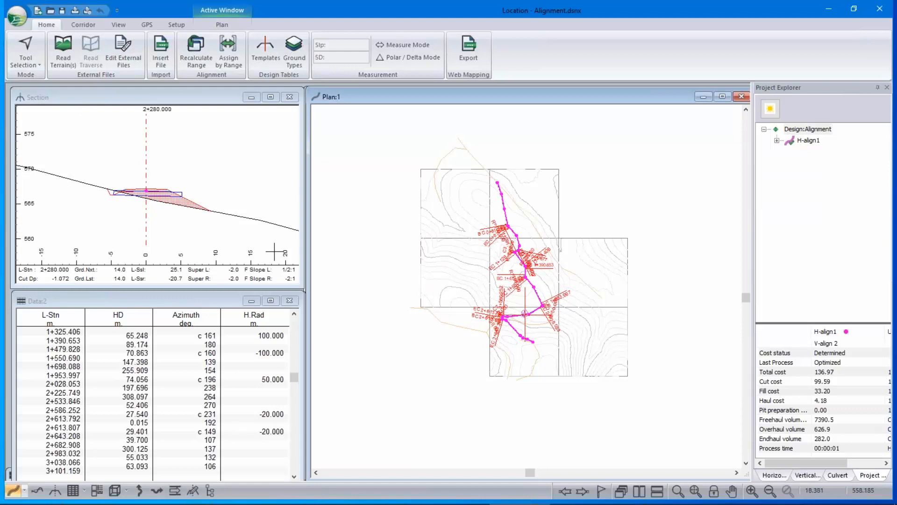
- Review the alignment's profile and mass haul, inspect the road from another angle in 3D, and minimize the 3D view
left_click(37, 491)
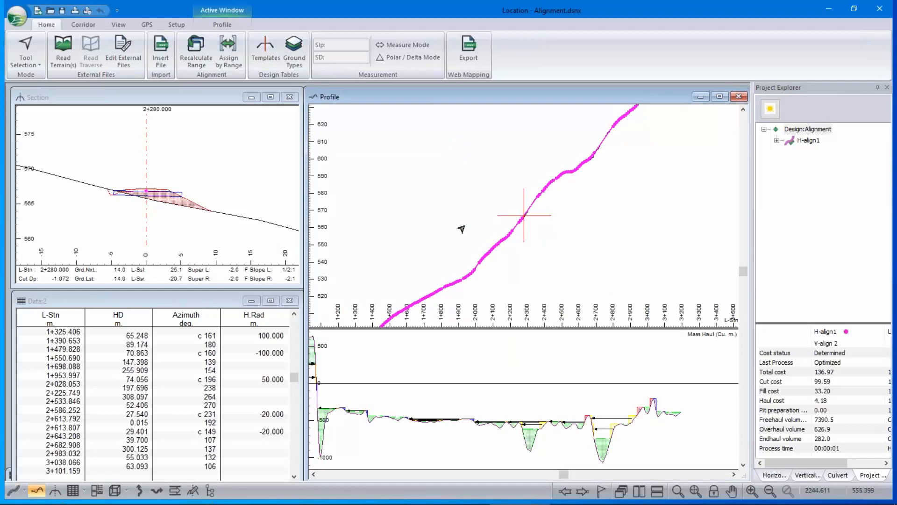
left_click(115, 490)
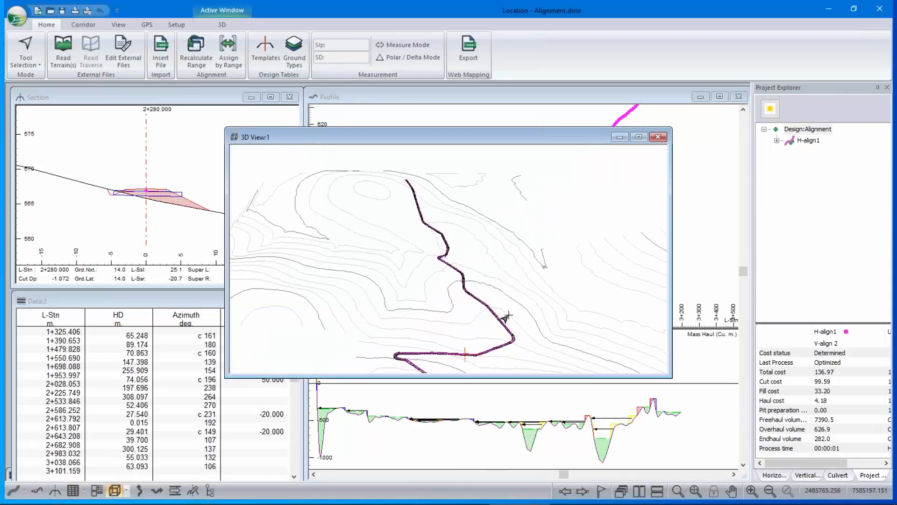
left_click_drag(487, 306, 444, 316)
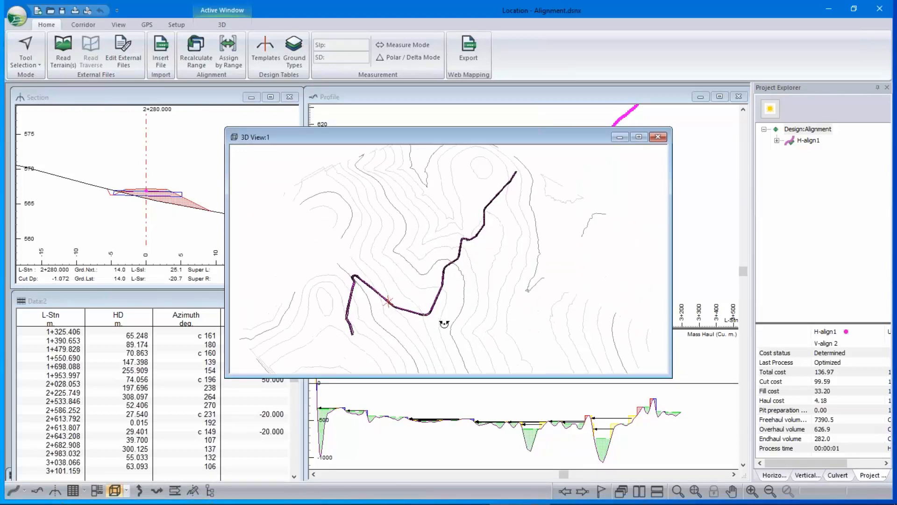
left_click(619, 136)
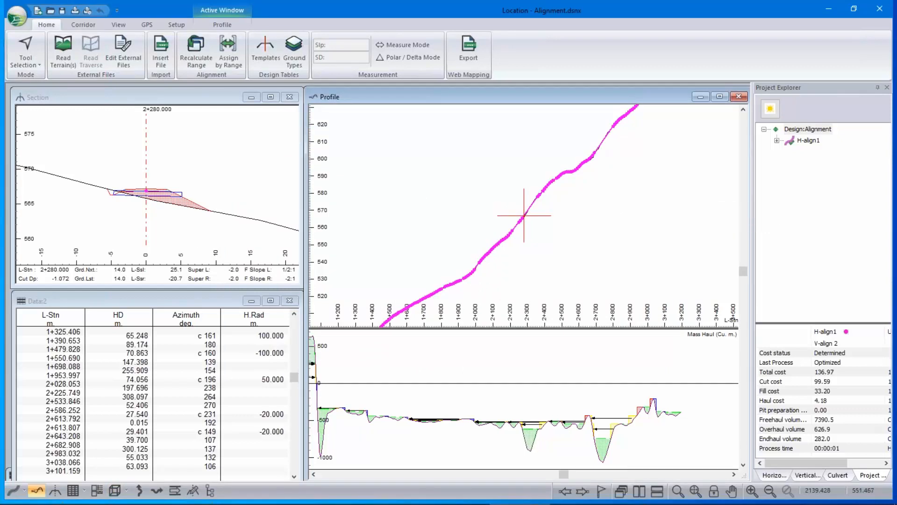
mouse_move(545, 215)
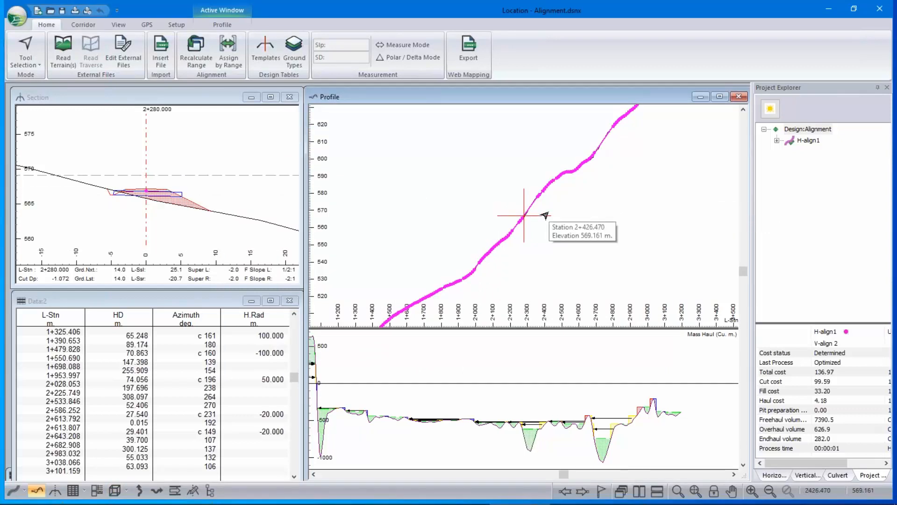
- Check the alignment against the terrain tile boundaries in plan, then minimize Location to return to the Terrain module
left_click(13, 492)
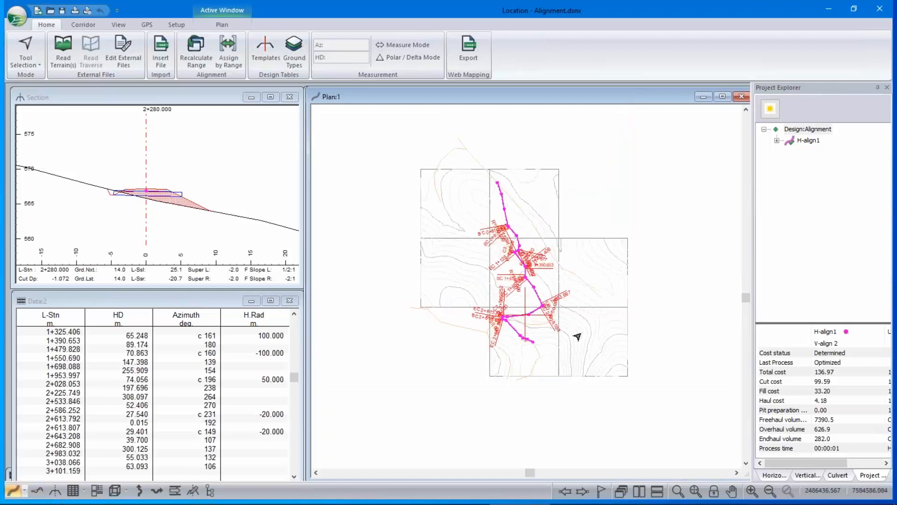
scroll(533, 286, "up", 2)
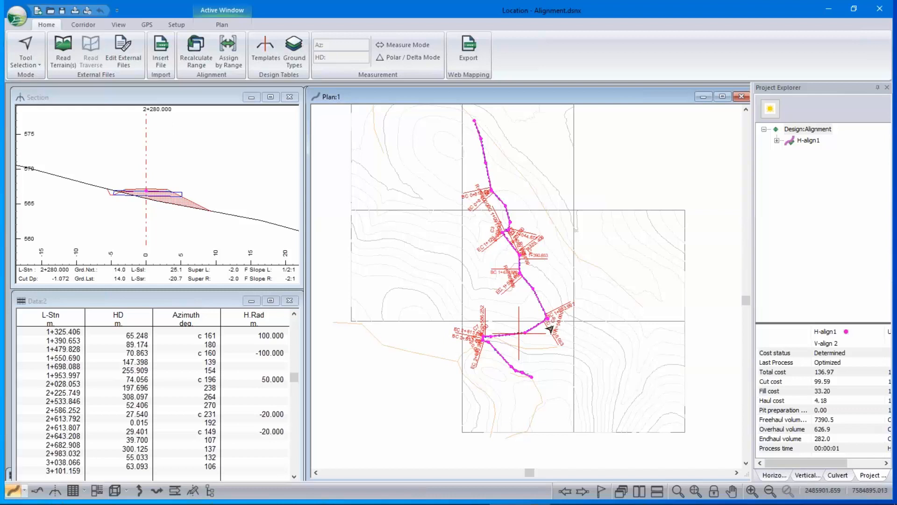
mouse_move(528, 251)
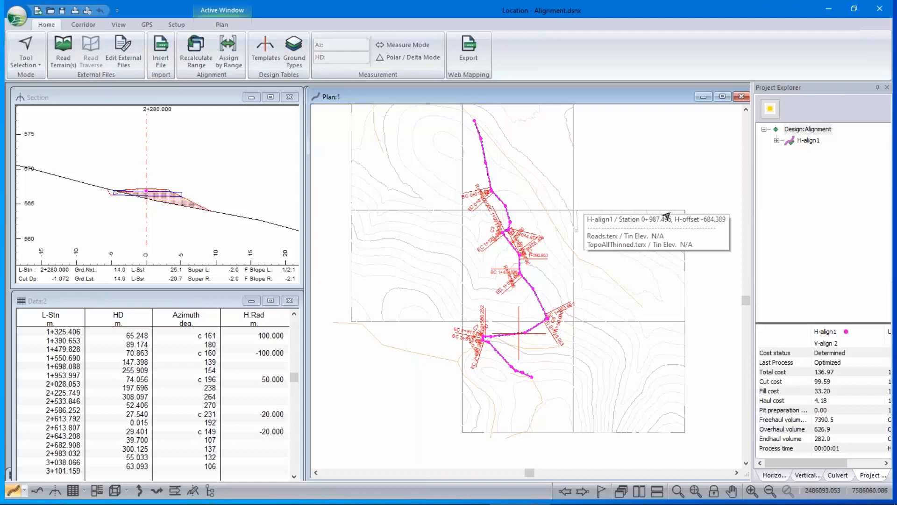
left_click(828, 10)
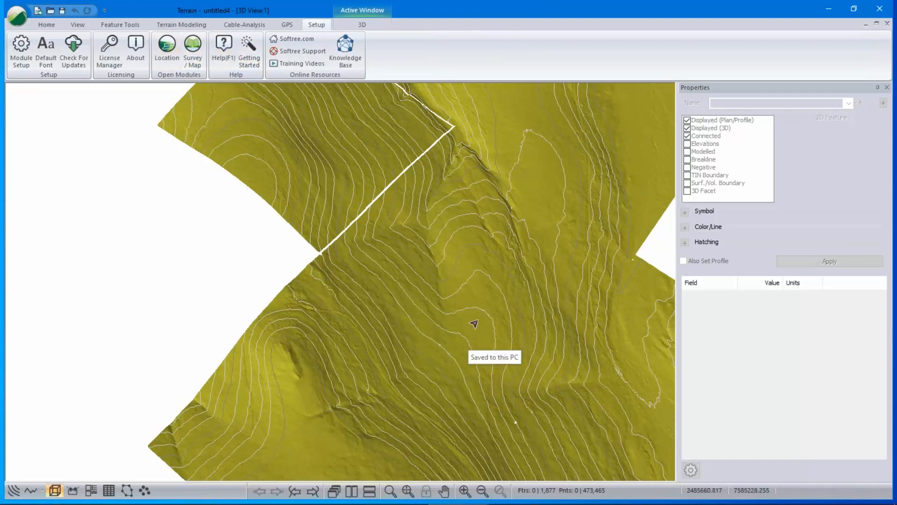
- Create a new terrain document without saving the changes to the current DEM terrain
scroll(474, 305, "down", 1)
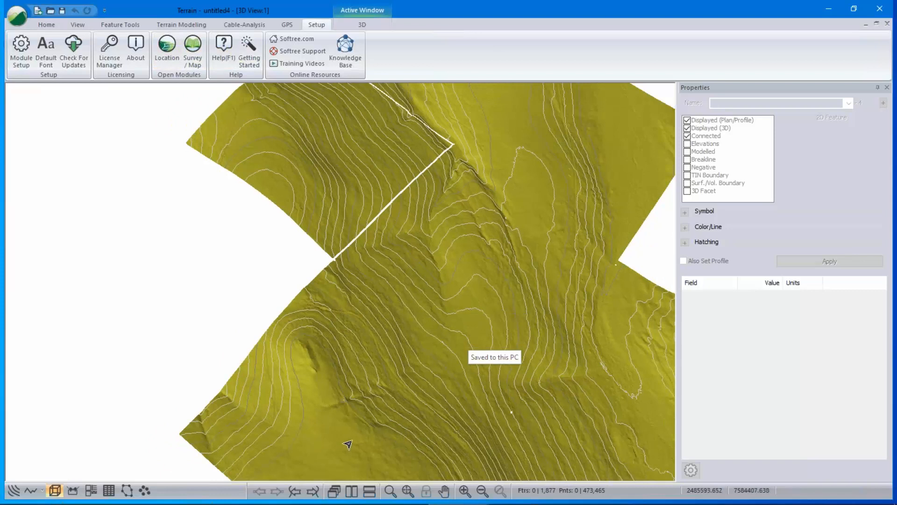
left_click(18, 14)
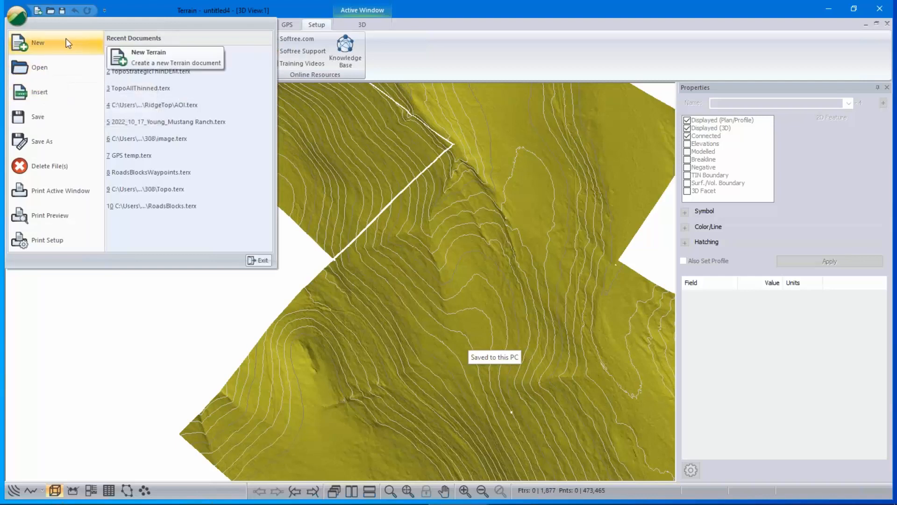
left_click(31, 43)
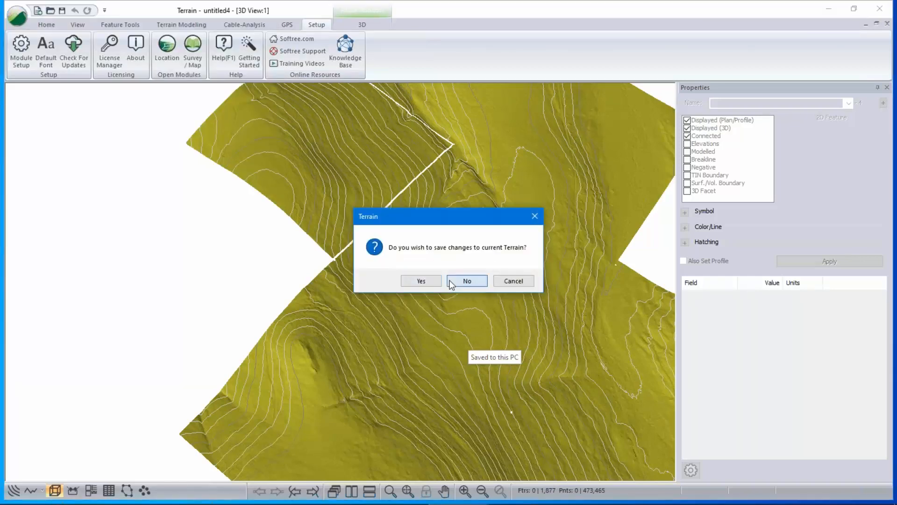
left_click(467, 281)
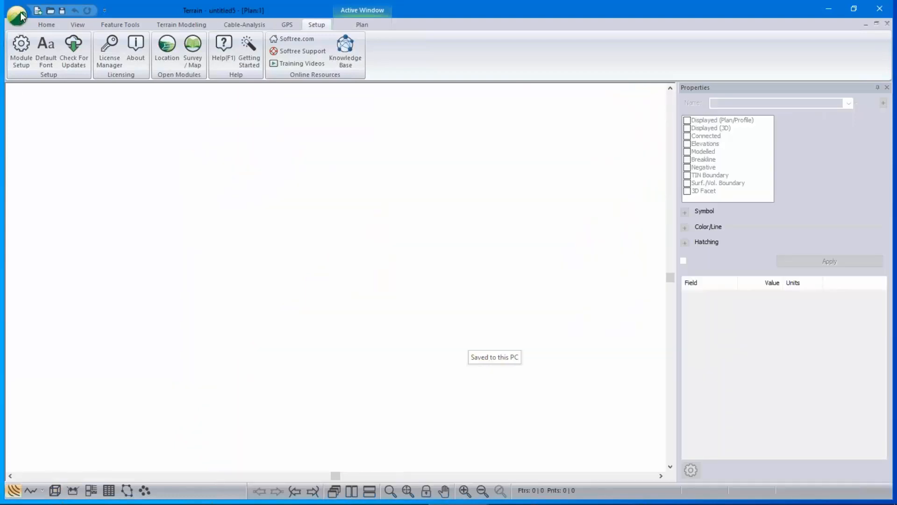
- Choose the single lidar file nb_2016_2484000_7585000.laz for insertion into the new terrain and open its import options
left_click(19, 16)
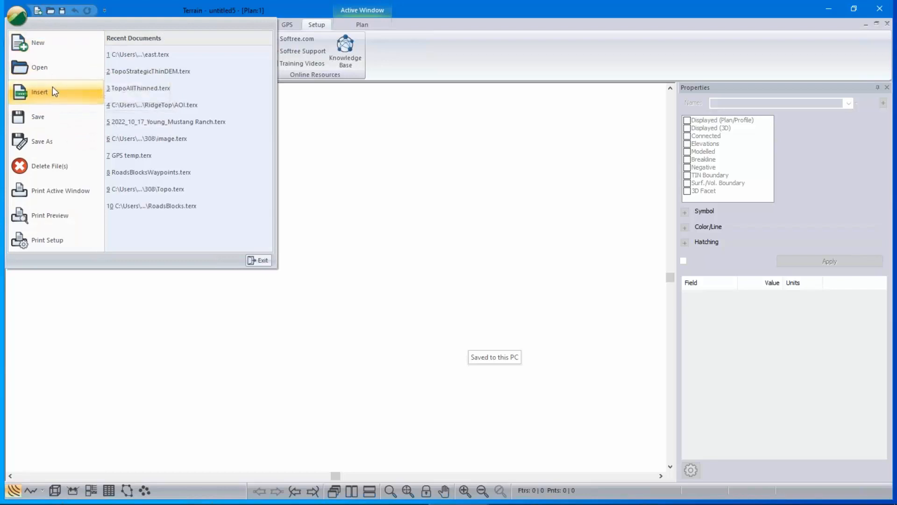
left_click(508, 280)
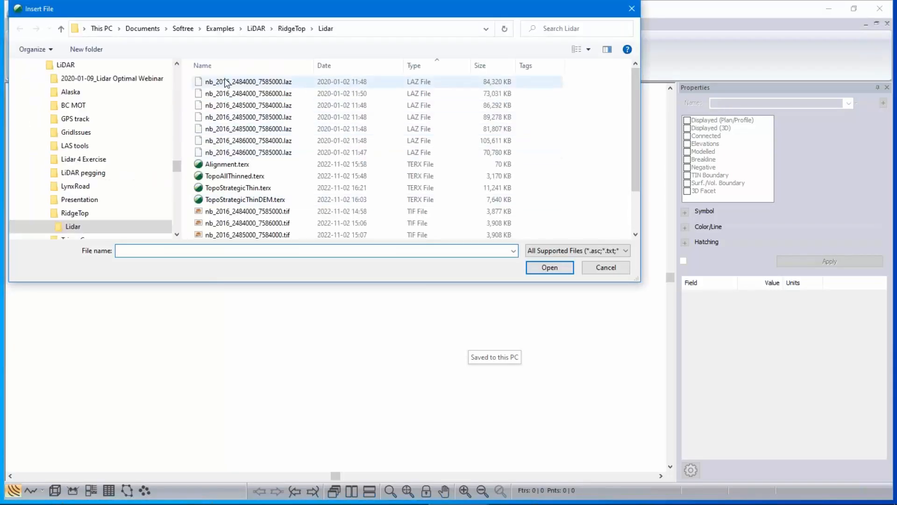
left_click(225, 82)
left_click(243, 153)
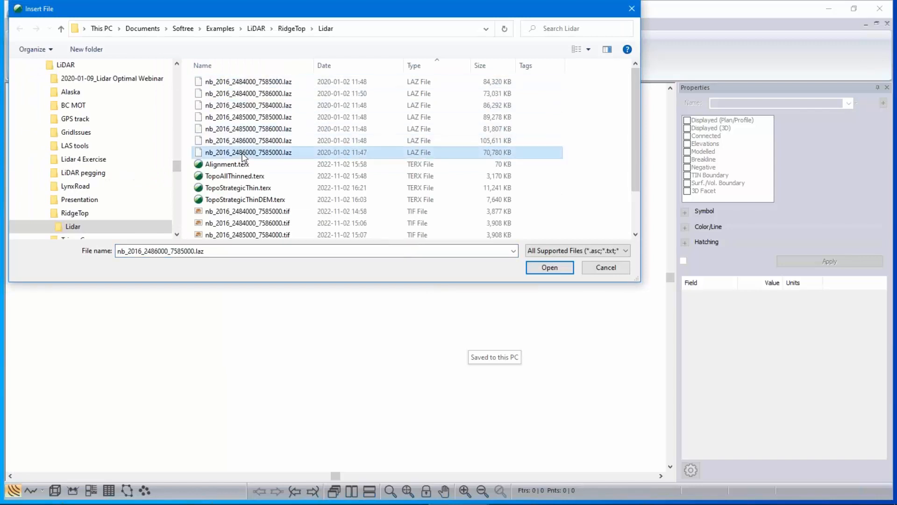
left_click(262, 83, "shift")
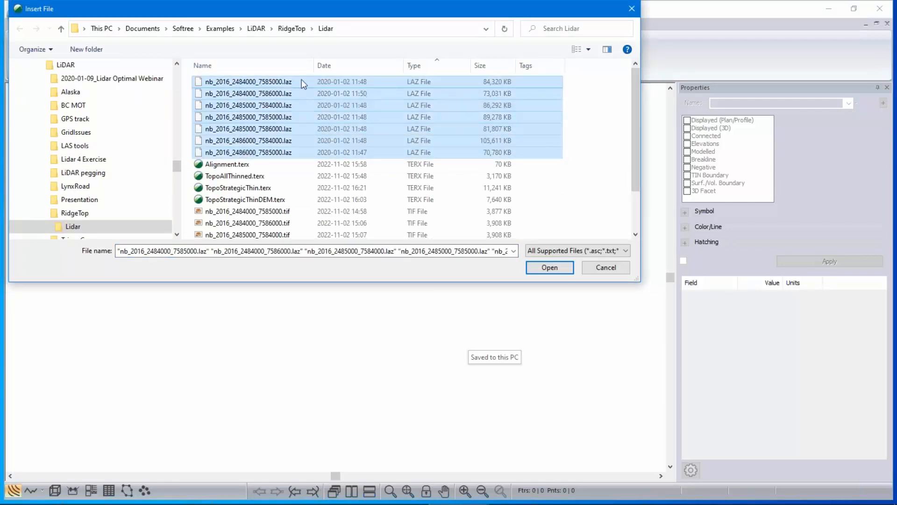
left_click(283, 83)
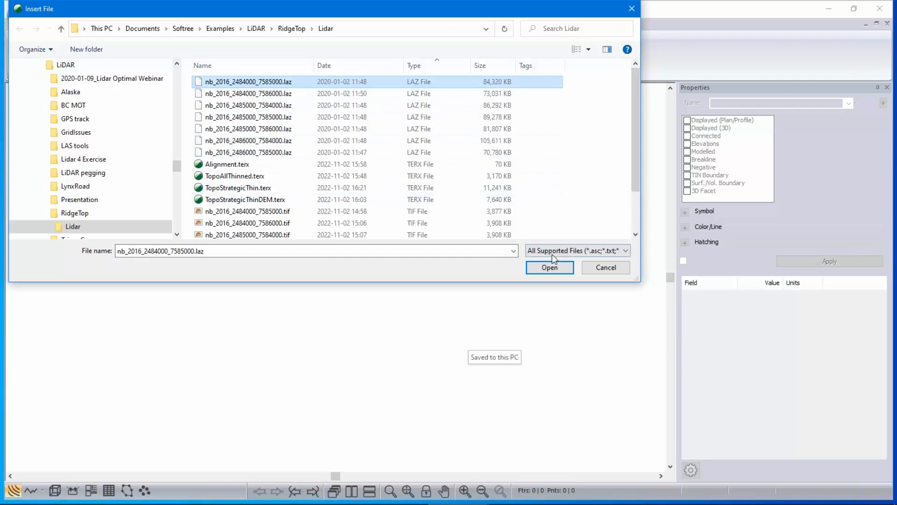
left_click(556, 268)
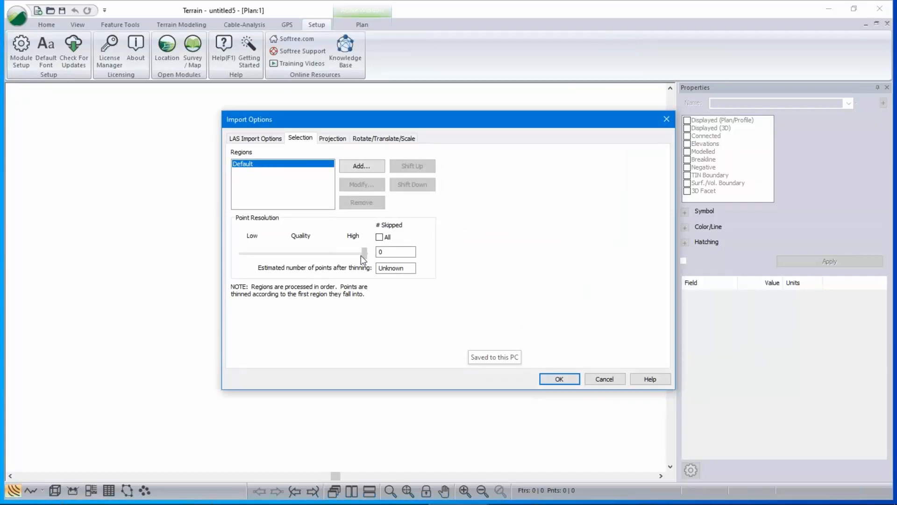
- Import the lidar tile with the Default region at high point resolution and 0 points skipped, then deselect it
left_click_drag(271, 257, 332, 264)
left_click_drag(333, 255, 370, 254)
left_click_drag(272, 121, 245, 113)
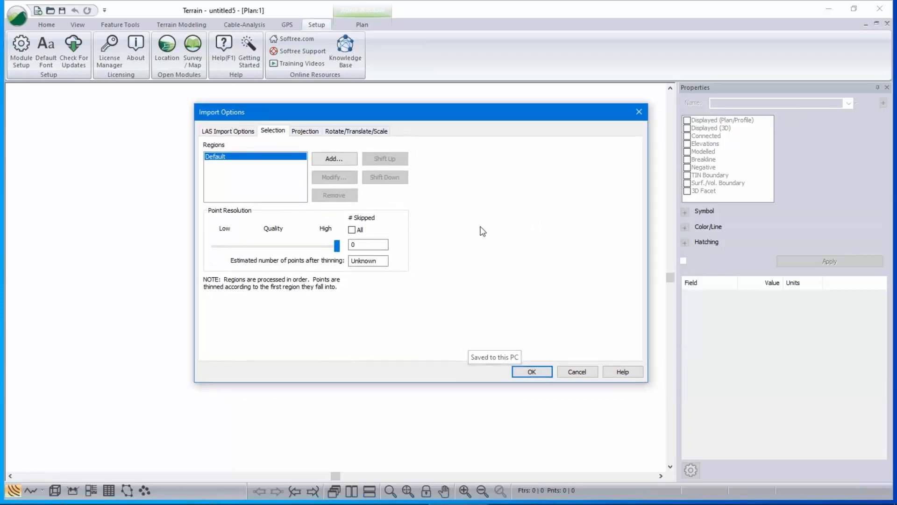
left_click(531, 372)
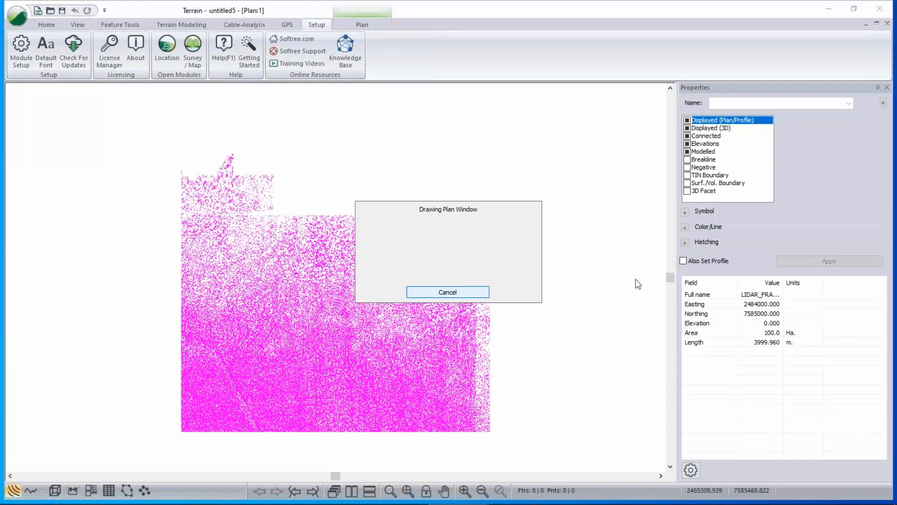
left_click(573, 352)
scroll(180, 434, "up", 3)
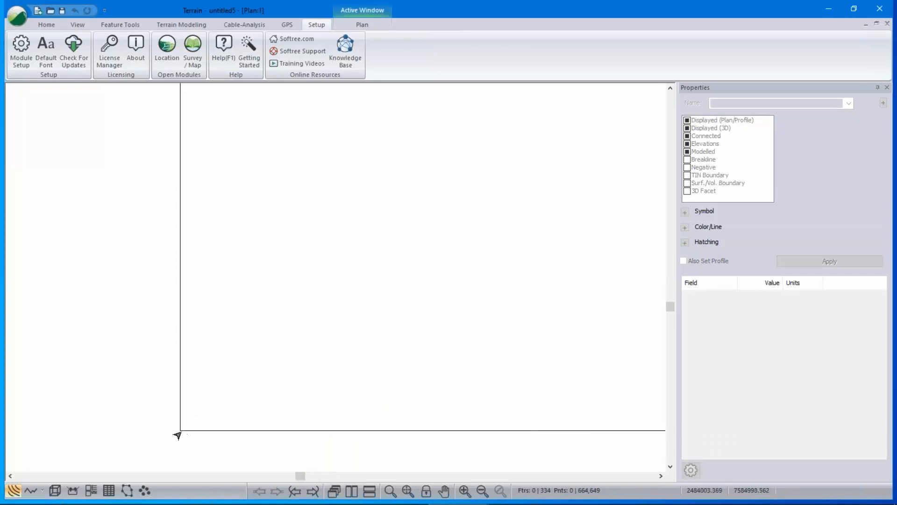
- Select all the imported lidar features in the plan
scroll(356, 287, "up", 1)
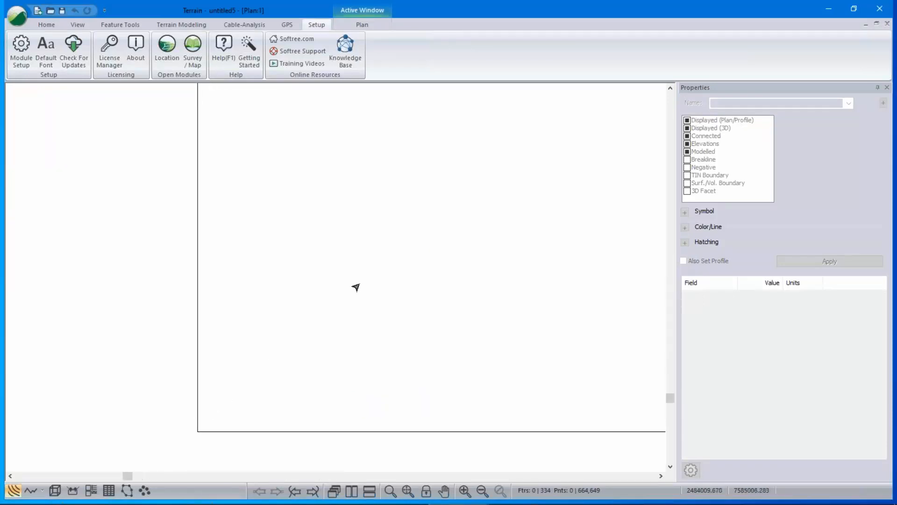
key("ctrl+a")
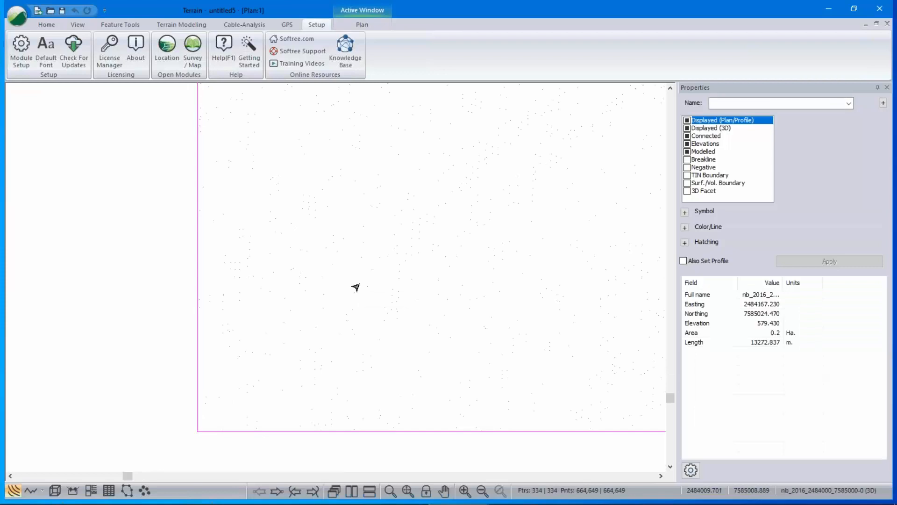
scroll(377, 275, "down", 6)
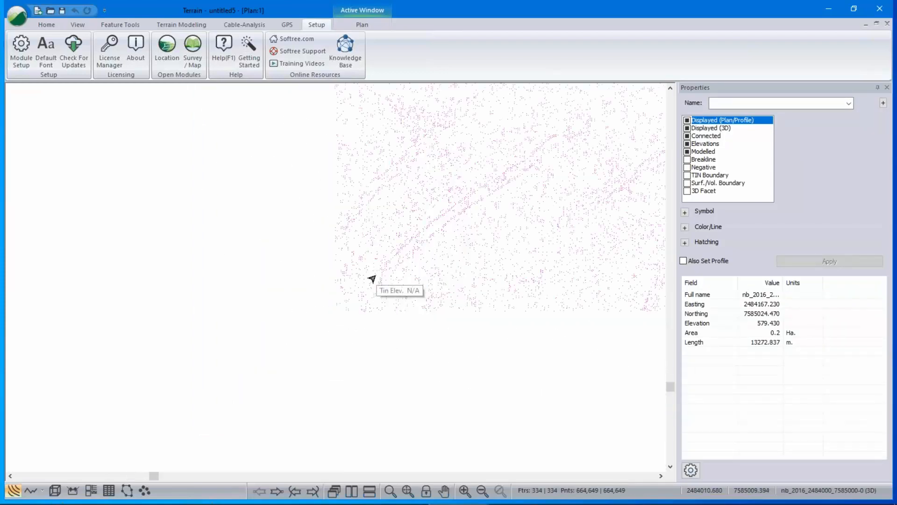
scroll(423, 220, "down", 6)
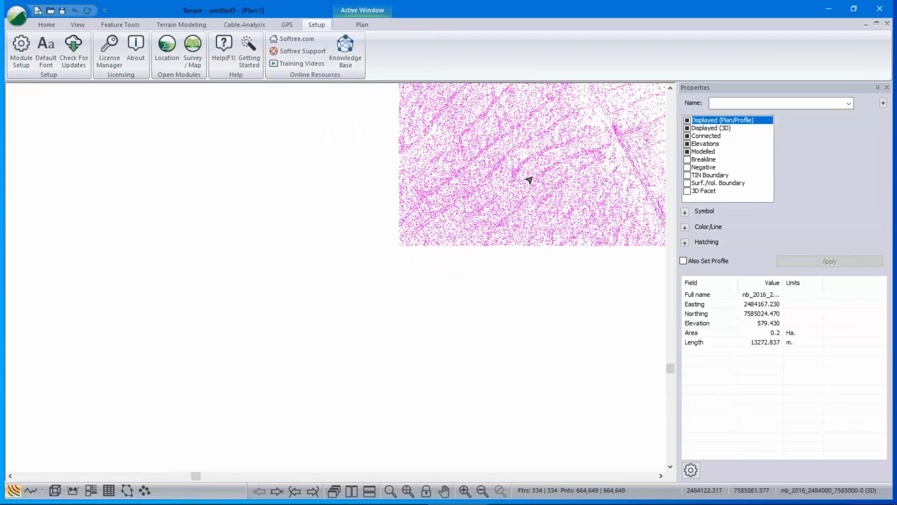
- Examine the density and pattern of the selected lidar points along the road and the surrounding slopes
middle_click_drag(520, 180, 349, 257)
scroll(422, 266, "up", 5)
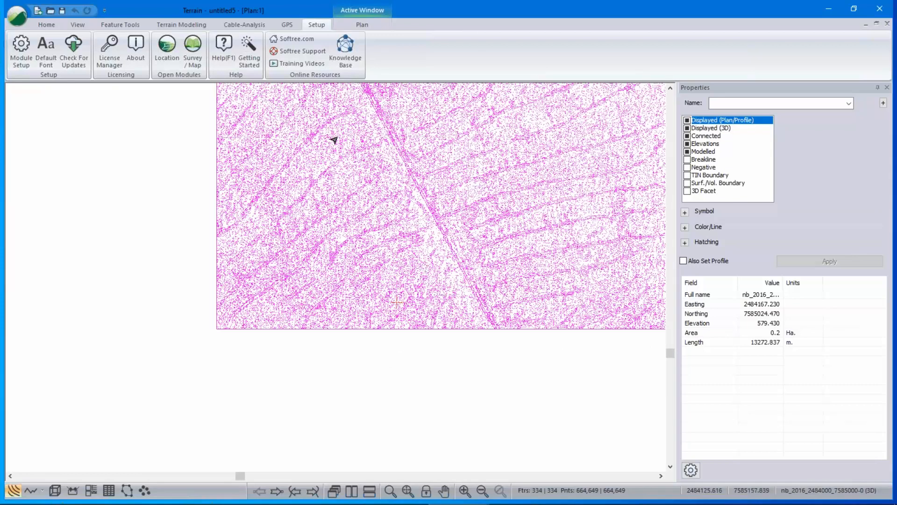
scroll(383, 173, "down", 5)
middle_click_drag(375, 300, 375, 371)
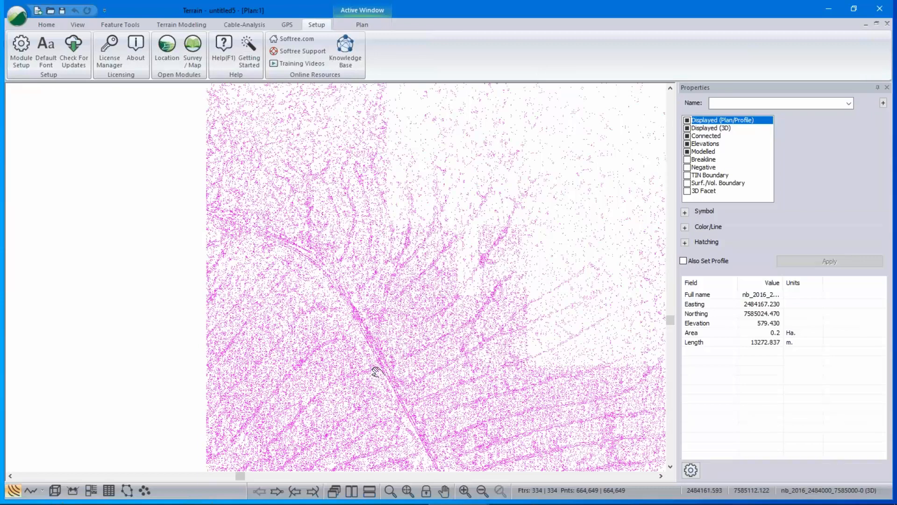
scroll(377, 372, "up", 1)
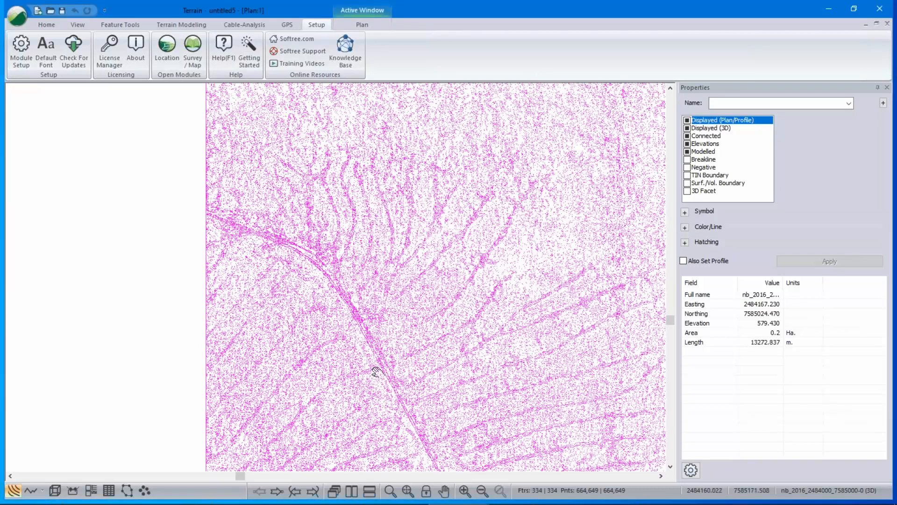
scroll(376, 371, "down", 1)
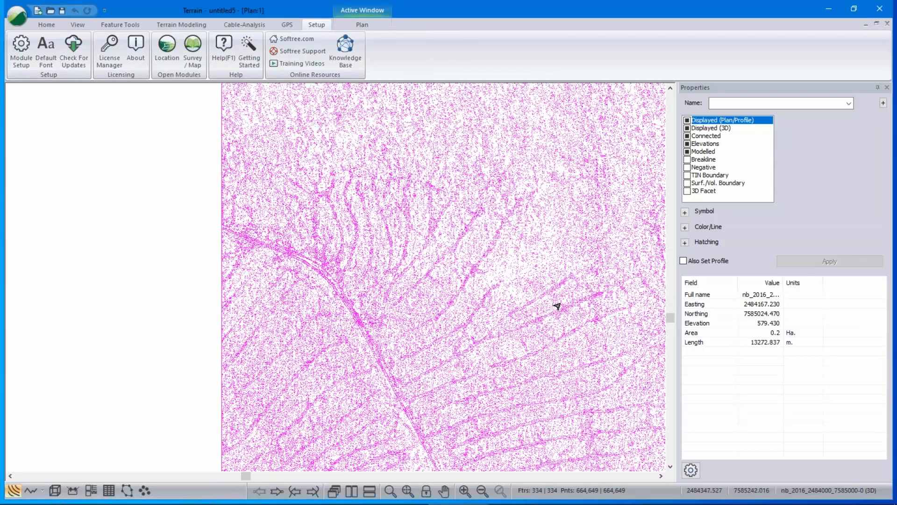
mouse_move(557, 306)
scroll(311, 283, "up", 2)
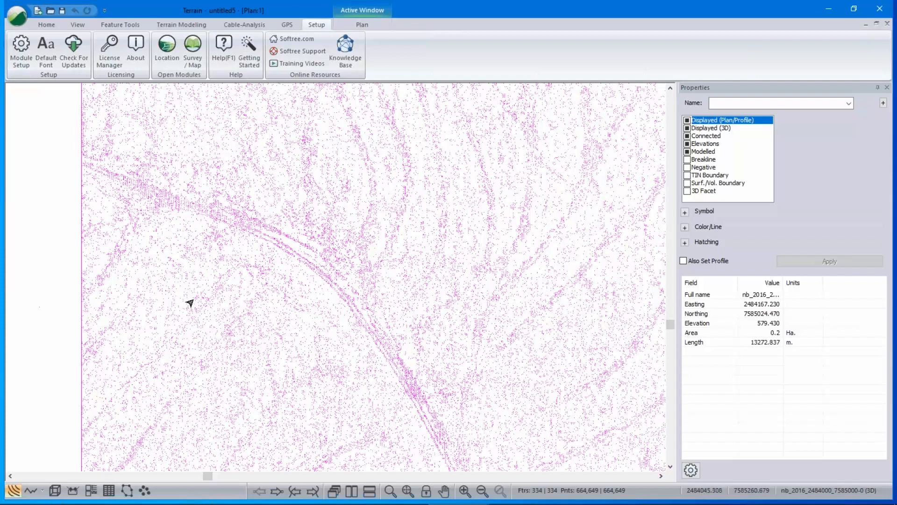
mouse_move(190, 303)
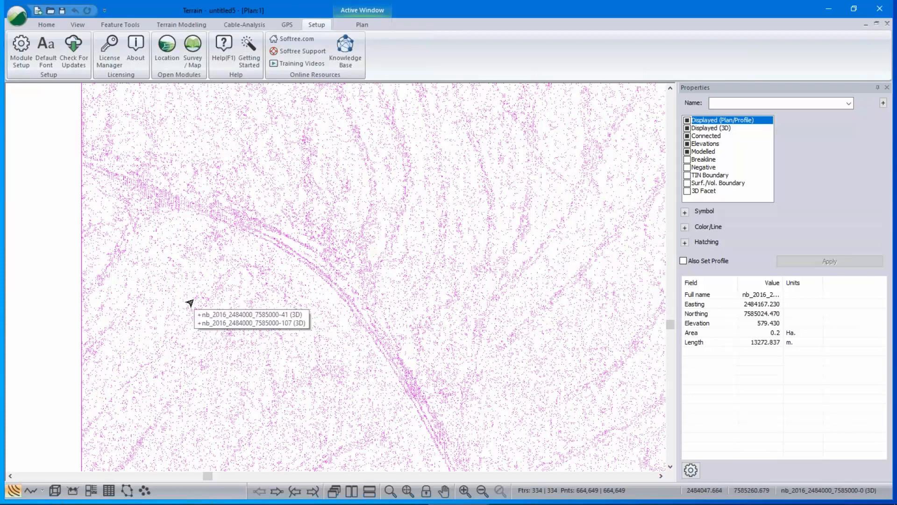
mouse_move(581, 343)
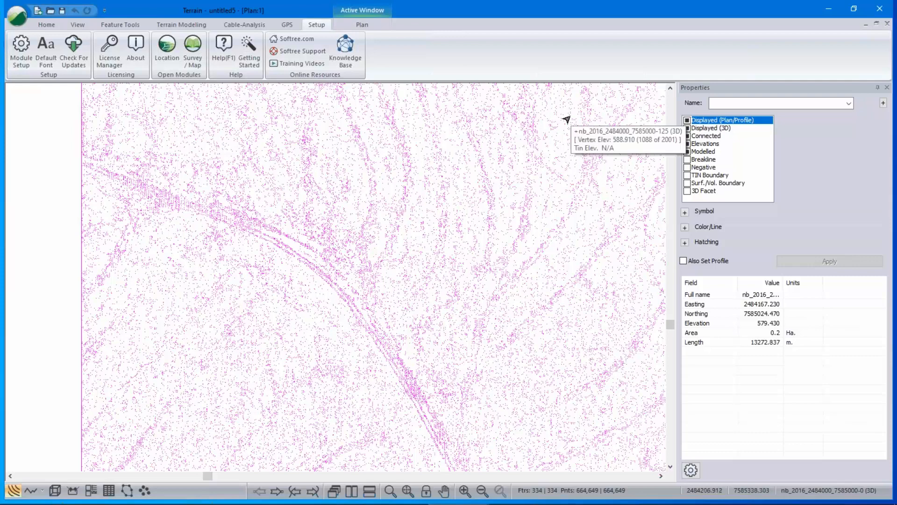
- Simplify the selected surface points with Basic Grid Simplification at a grid spacing of 1, continuing without undo
left_click(190, 26)
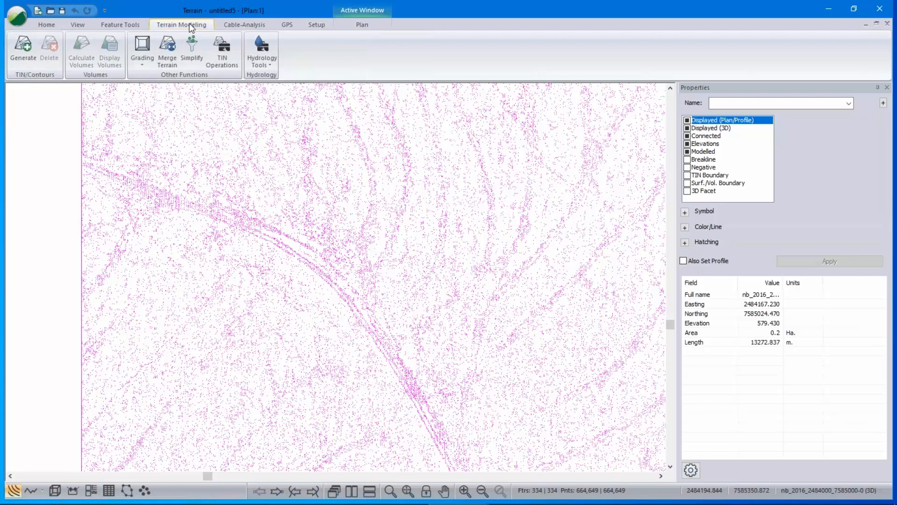
left_click(199, 52)
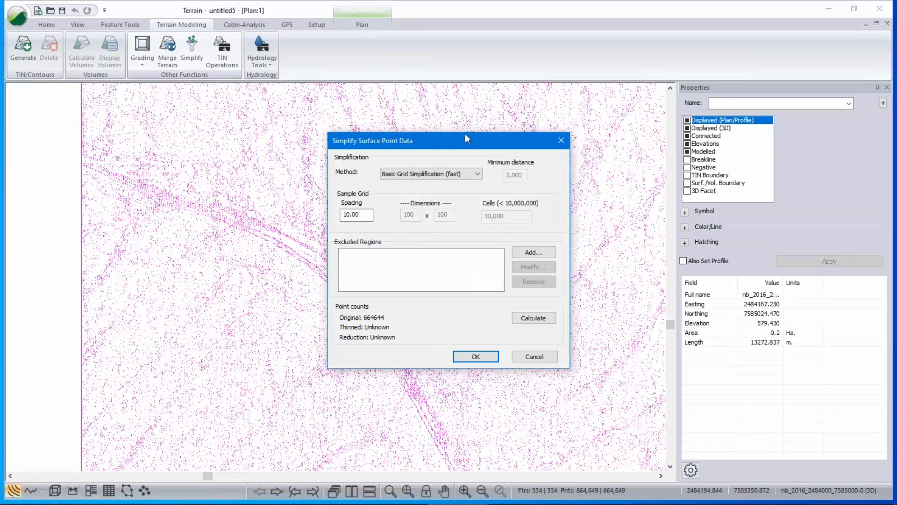
left_click_drag(464, 139, 533, 117)
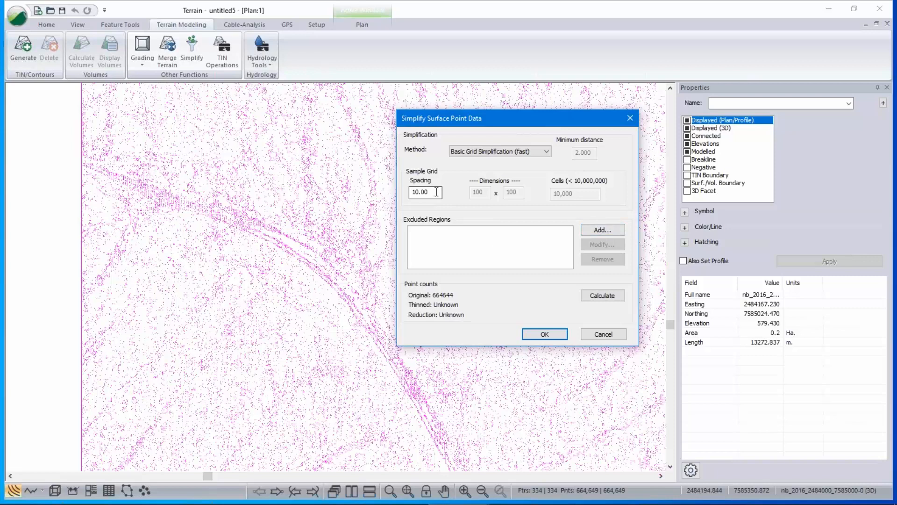
left_click_drag(438, 190, 390, 187)
type("1")
double_click(415, 192)
left_click(557, 335)
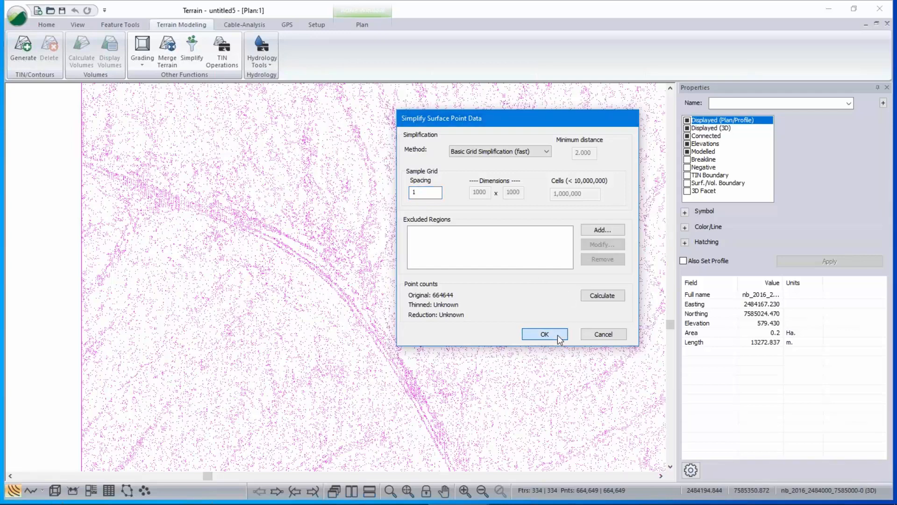
left_click(411, 264)
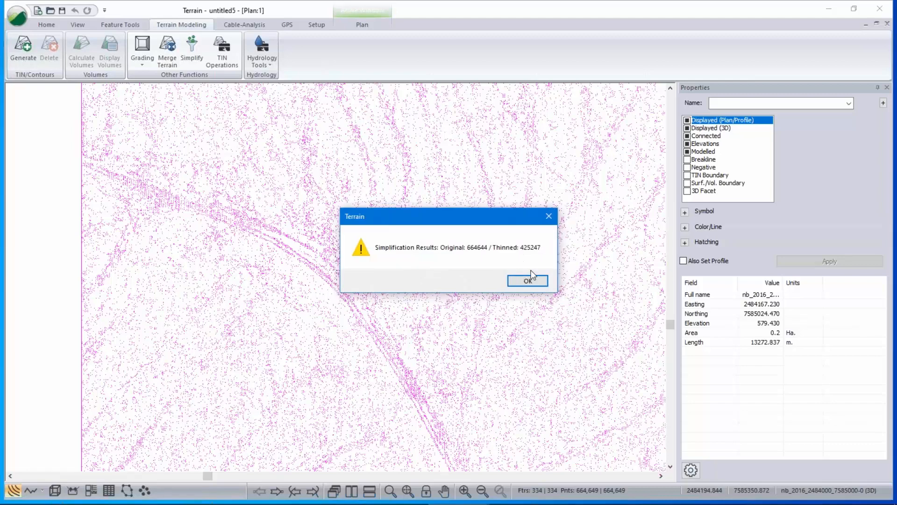
left_click(528, 281)
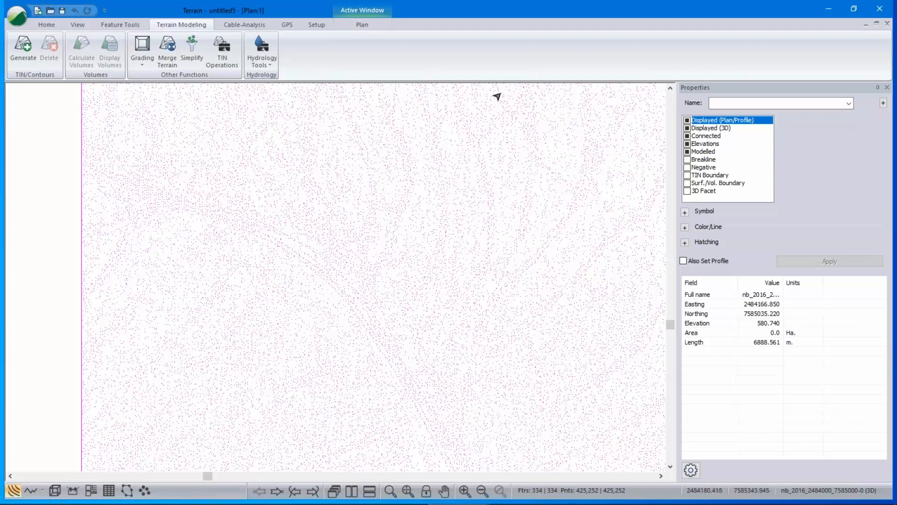
- Reopen Simplify for the thinned points and set the Basic Grid Simplification spacing to 10
left_click(193, 53)
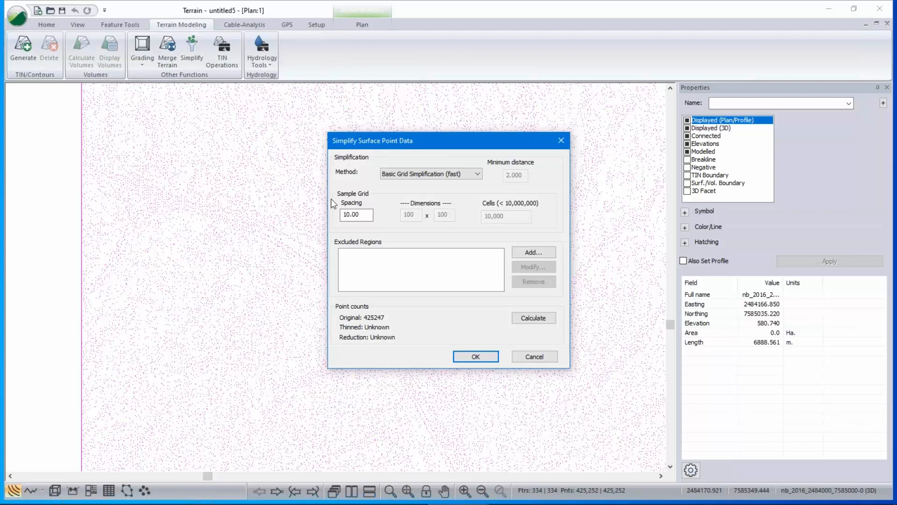
left_click_drag(362, 213, 294, 202)
left_click(477, 174)
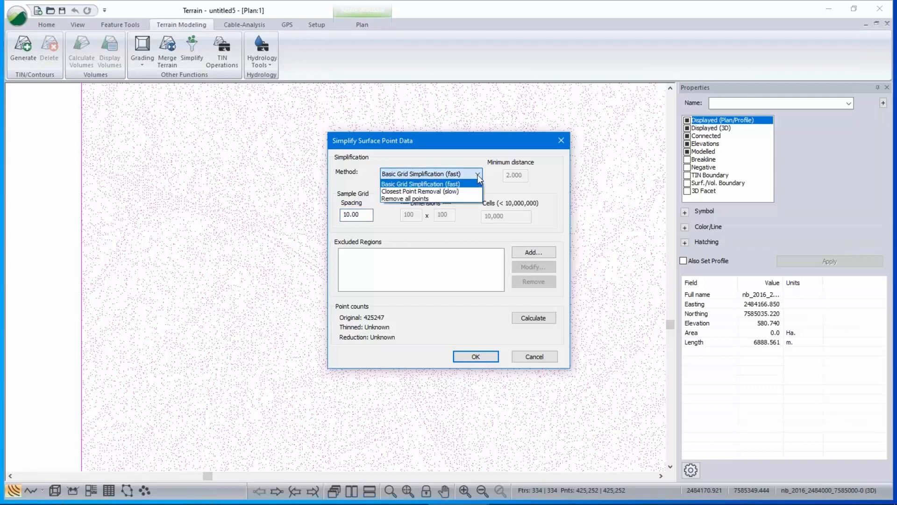
left_click(366, 215)
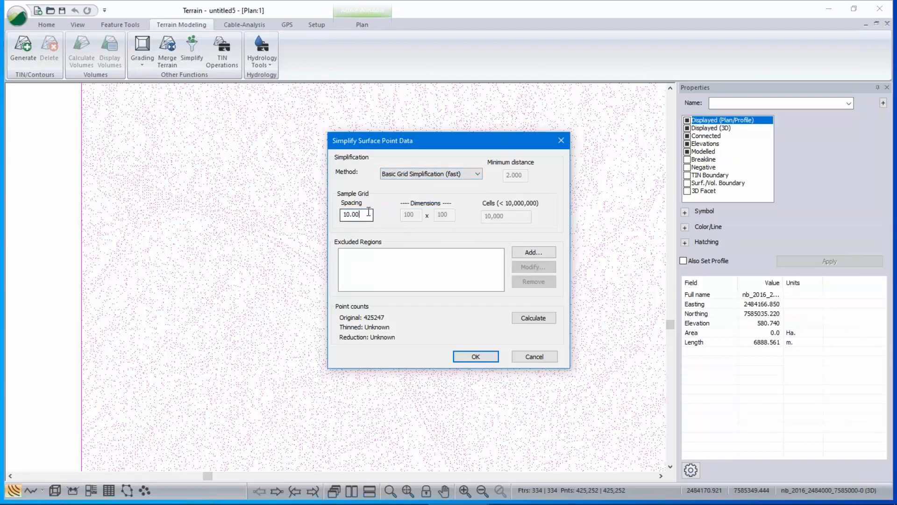
type(".1")
left_click_drag(363, 215, 224, 218)
type("1")
left_click_drag(363, 217, 226, 214)
type("10")
- Switch the simplification method to Closest Point Removal with a minimum distance of 10 and a sample grid spacing of 30
left_click(411, 173)
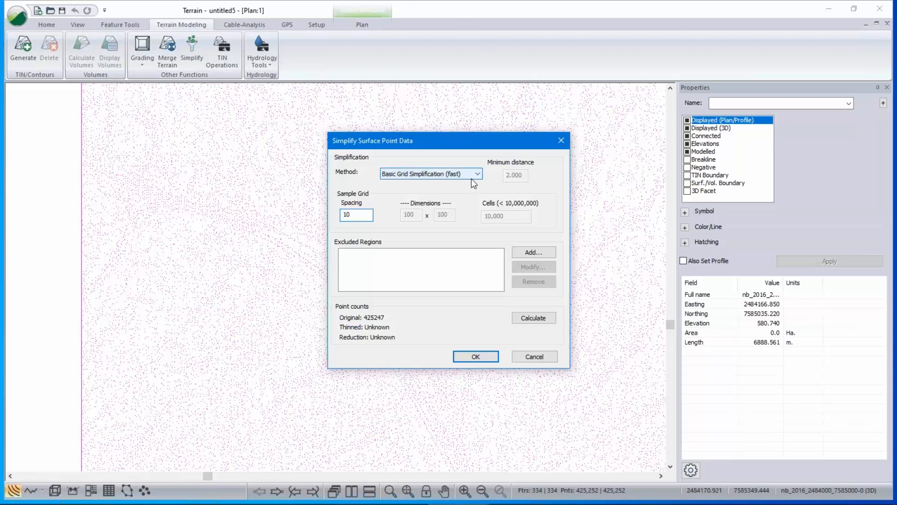
left_click(411, 191)
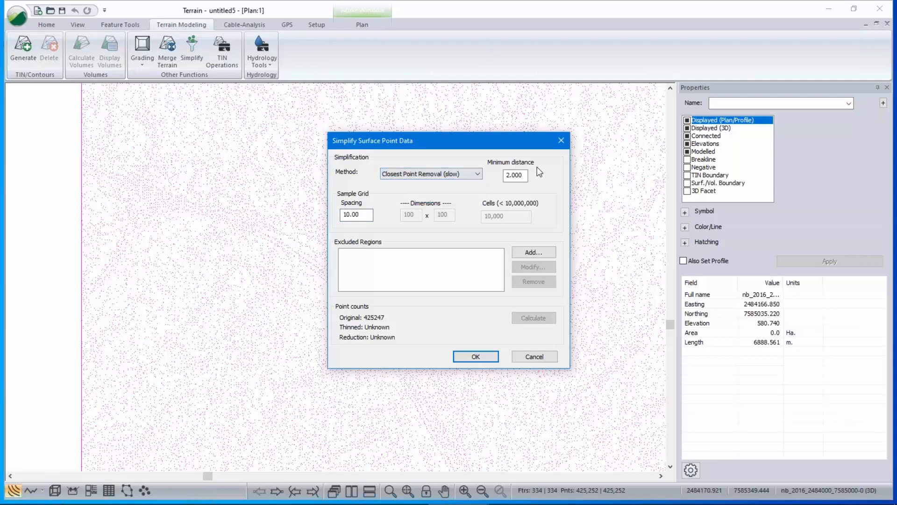
double_click(515, 174)
type("1")
left_click_drag(363, 215, 338, 214)
type("30")
left_click_drag(525, 176, 406, 156)
type("10")
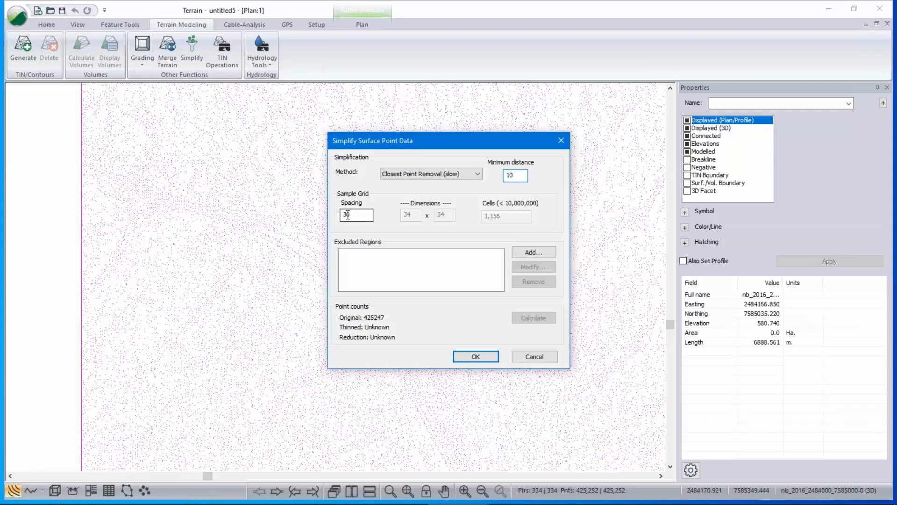
- Run the Closest Point Removal simplification on the lidar points, continuing without undo
double_click(514, 176)
left_click(344, 215)
left_click_drag(358, 214, 246, 234)
mouse_move(447, 140)
left_mouse_down()
mouse_move(525, 260)
mouse_move(464, 144)
left_mouse_up()
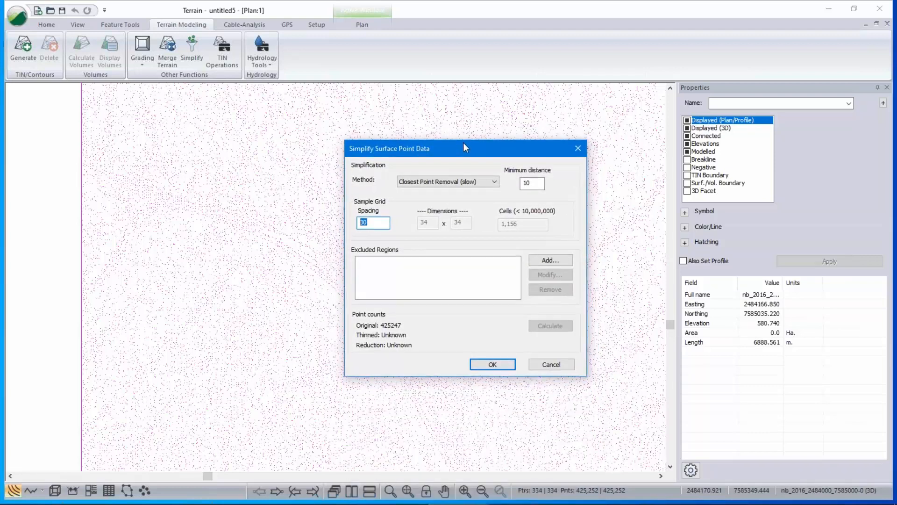
left_click(541, 183)
double_click(541, 182)
left_click(494, 364)
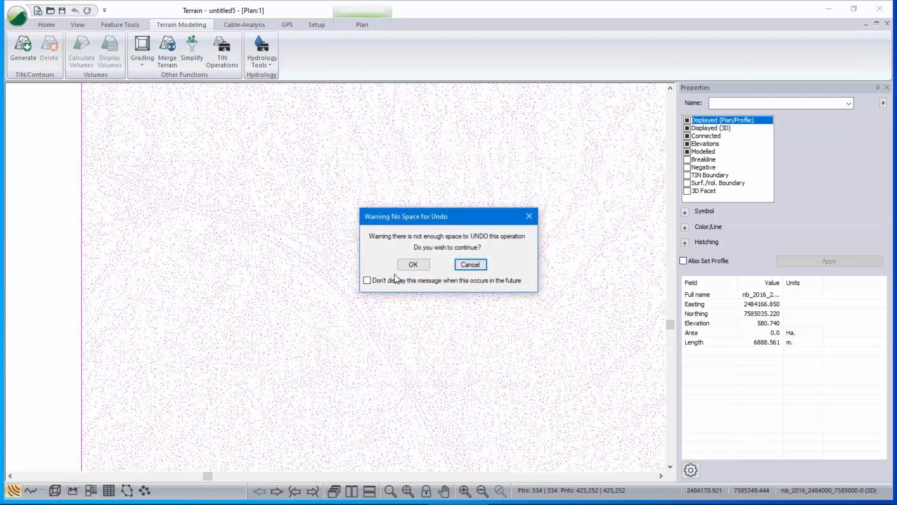
left_click(419, 264)
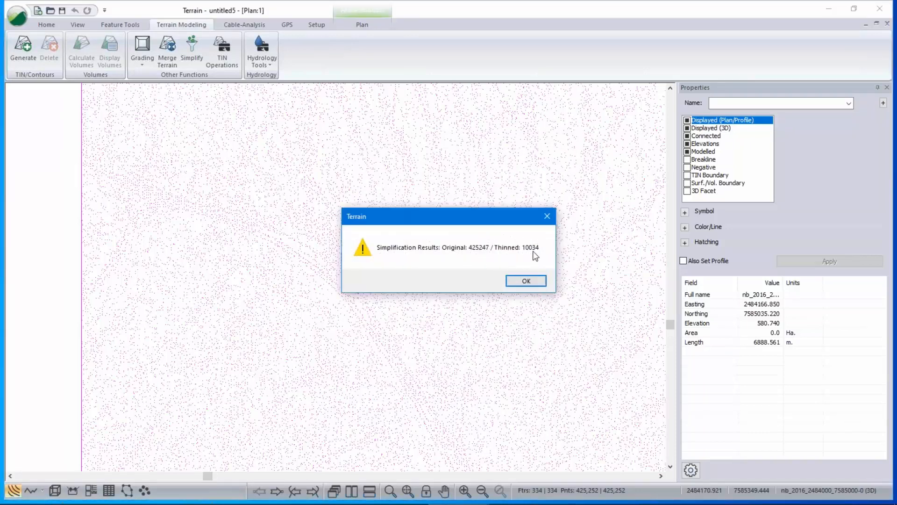
left_click(528, 282)
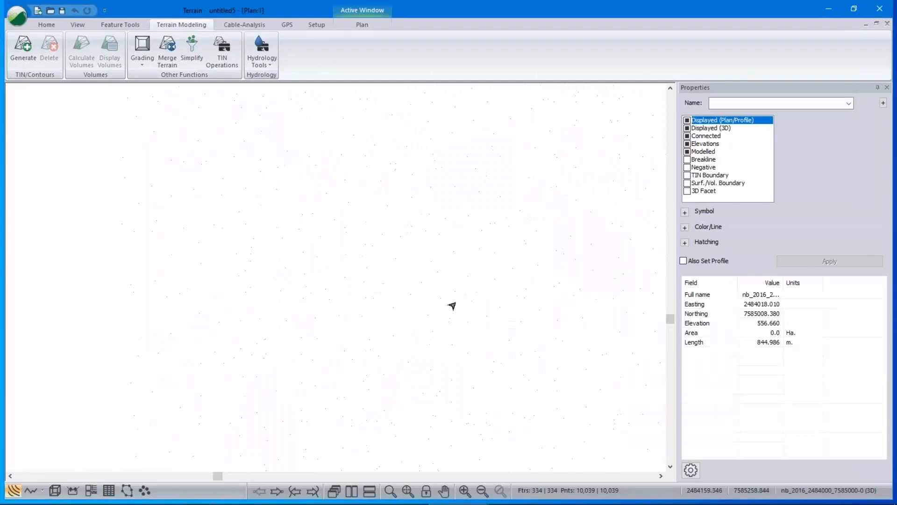
scroll(453, 304, "down", 1)
middle_click_drag(503, 281, 233, 301)
scroll(447, 303, "down", 1)
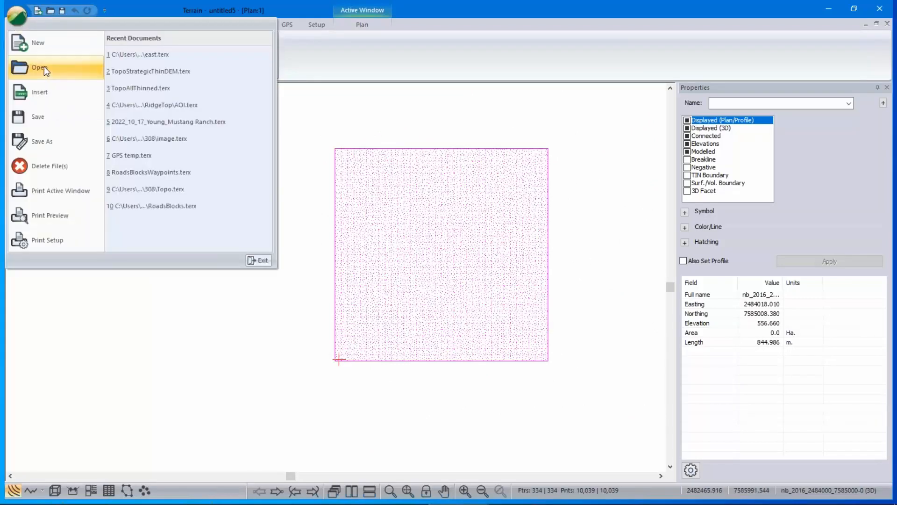
- Open the LAS LiDAR file nb_2016_2484000_7585000.laz as a new terrain without saving the thinned one
left_click(41, 67)
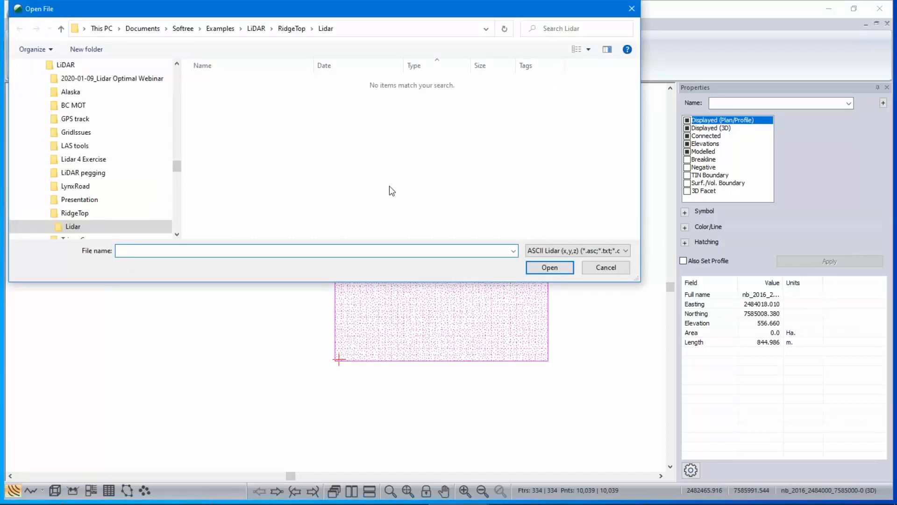
left_click(591, 250)
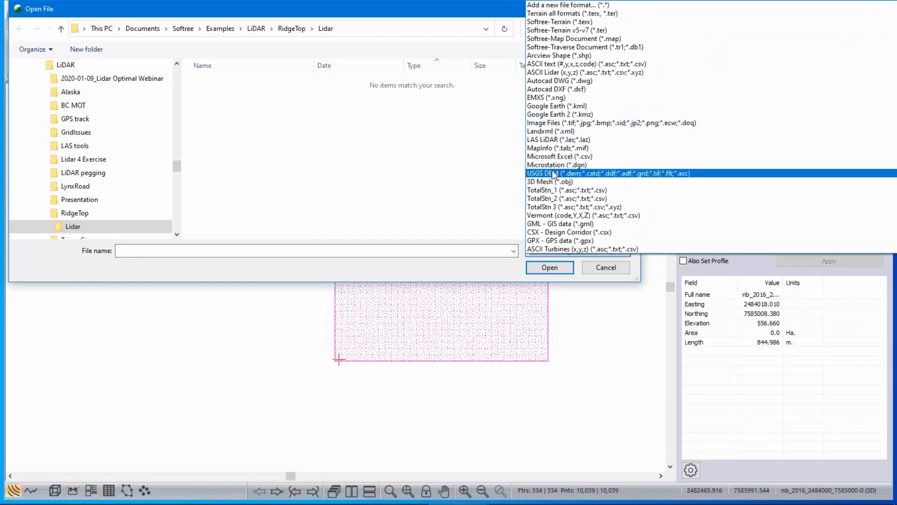
left_click(557, 139)
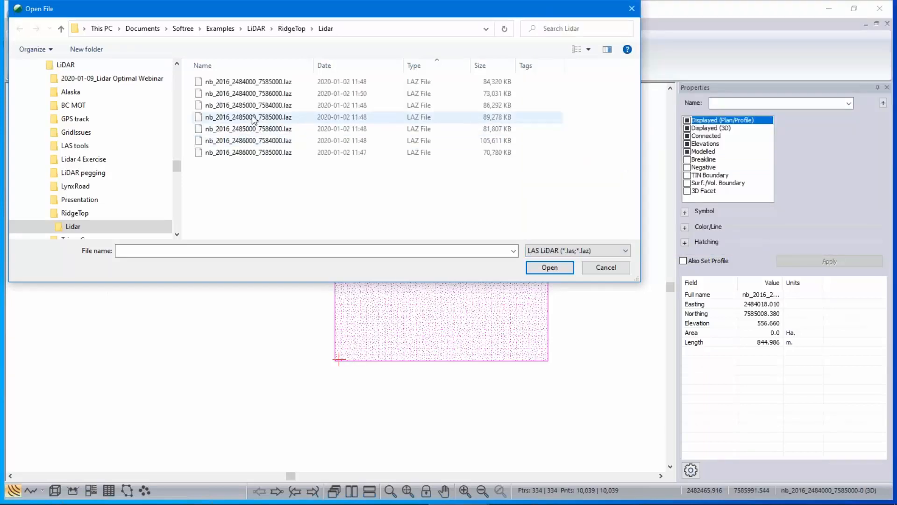
left_click(248, 81)
left_click(549, 267)
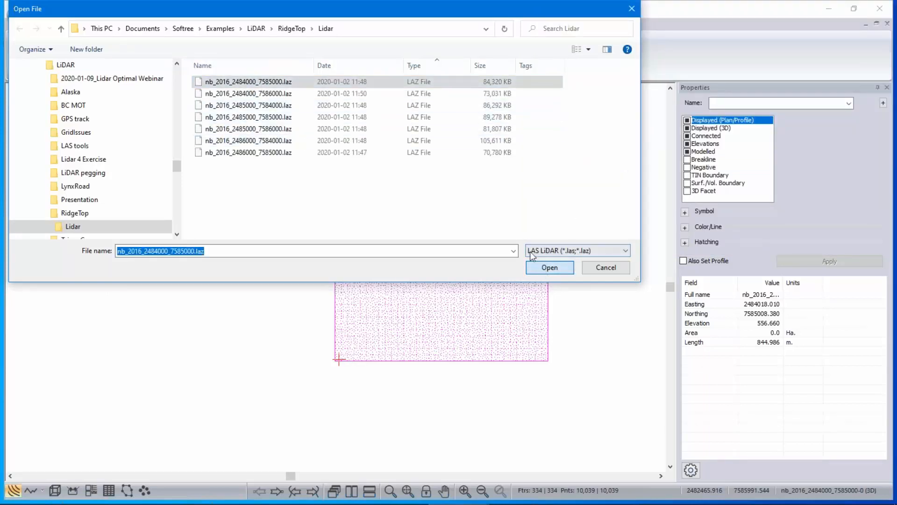
left_click(467, 281)
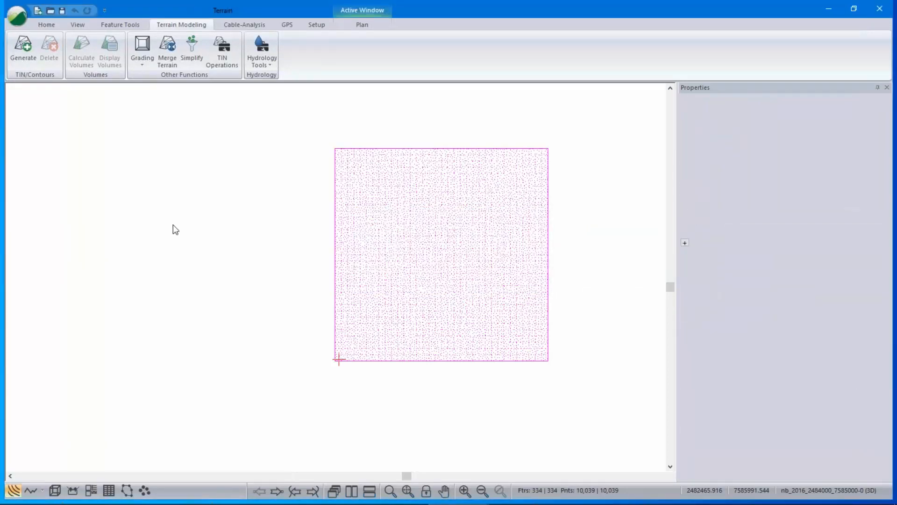
- Lower the point resolution of the Default region to a medium quality and import the lidar tile
left_click(305, 134)
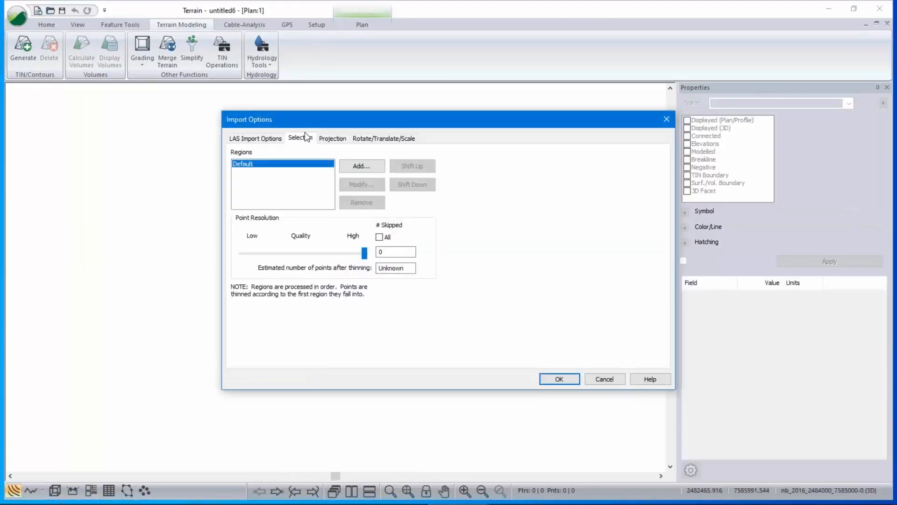
left_click_drag(364, 253, 296, 252)
left_click(568, 379)
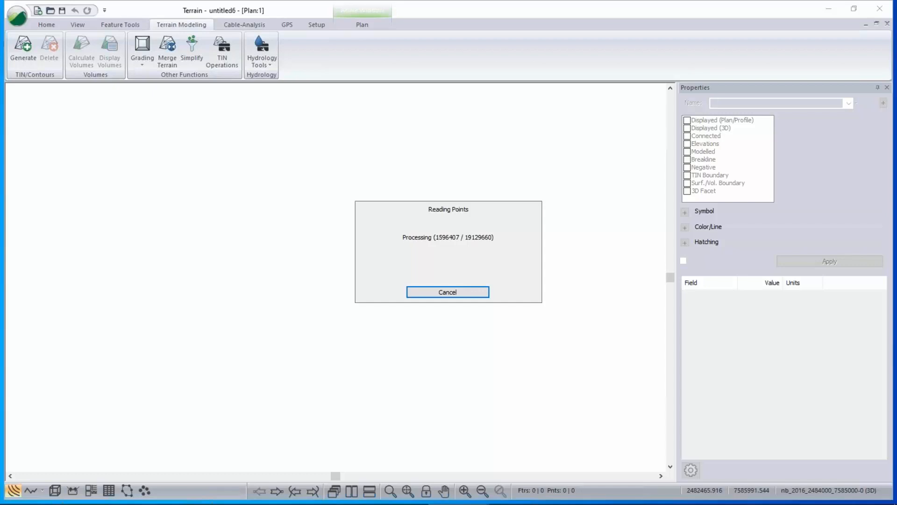
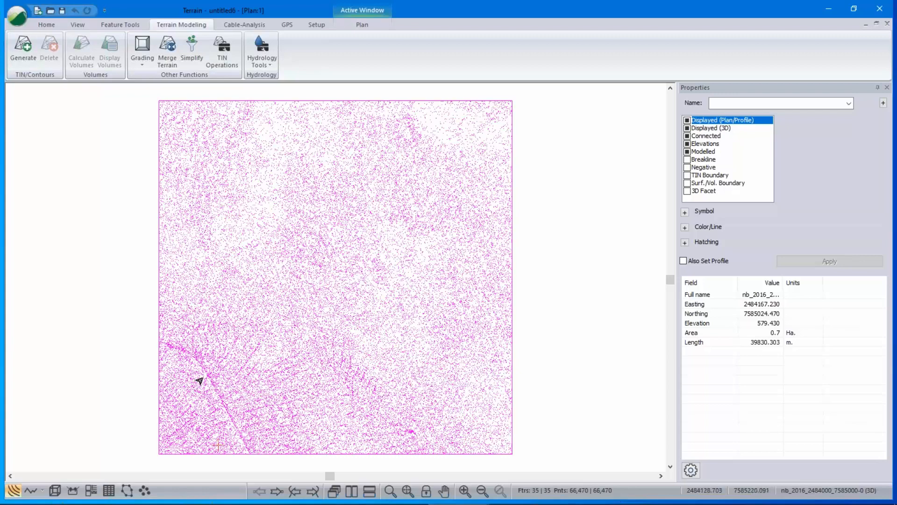
- Examine the point density of the reduced lidar import up close, and deselect all features to check the whole tile
scroll(259, 188, "up", 3)
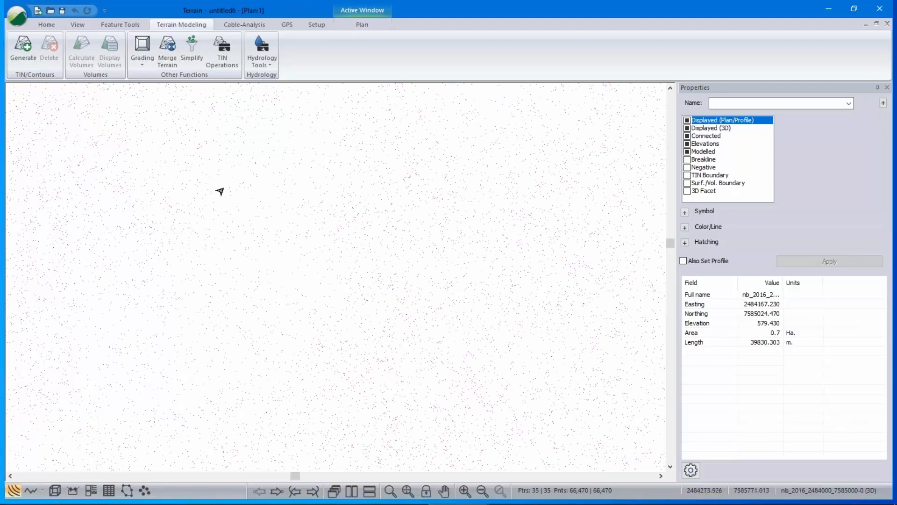
scroll(288, 285, "down", 2)
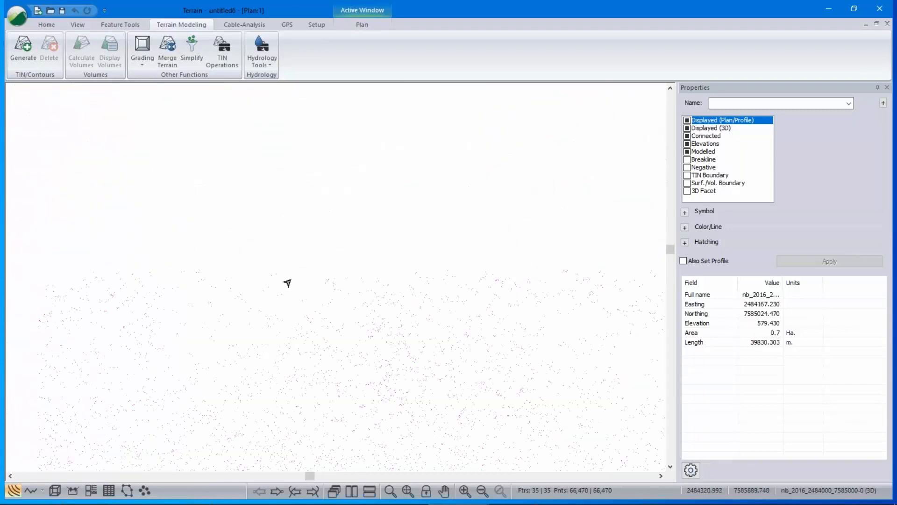
left_click(17, 313)
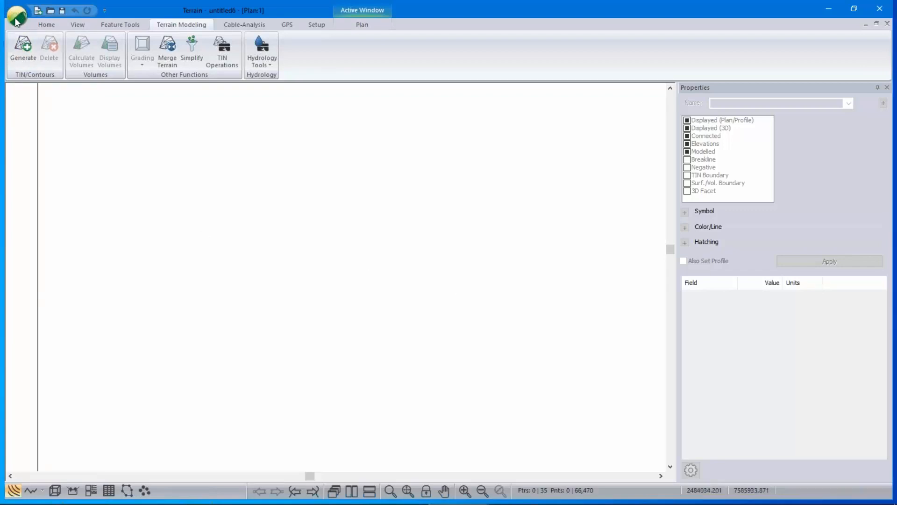
scroll(644, 366, "down", 2)
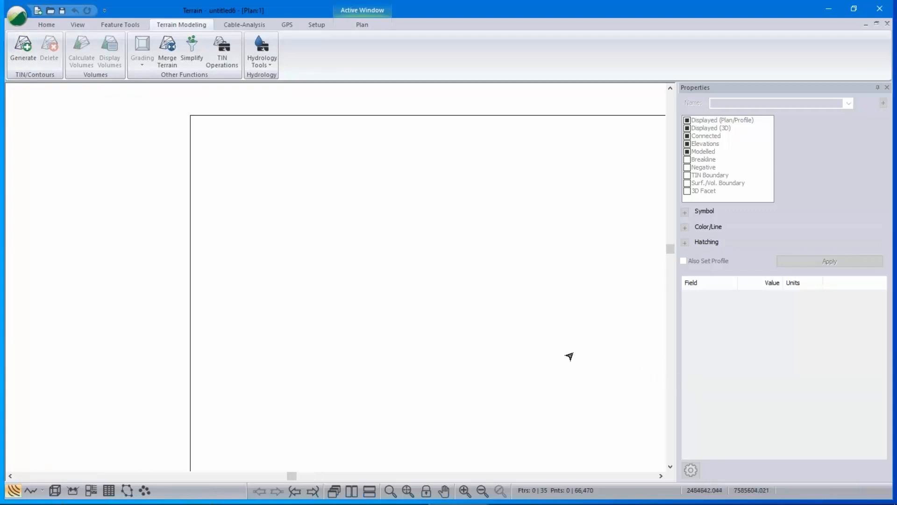
scroll(569, 357, "down", 1)
middle_click_drag(569, 357, 374, 312)
scroll(375, 312, "down", 5)
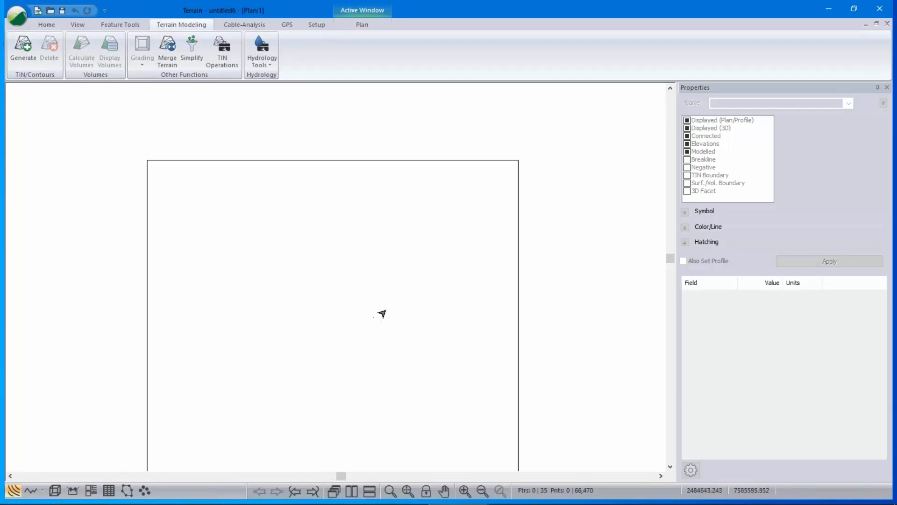
middle_click_drag(356, 359, 392, 285)
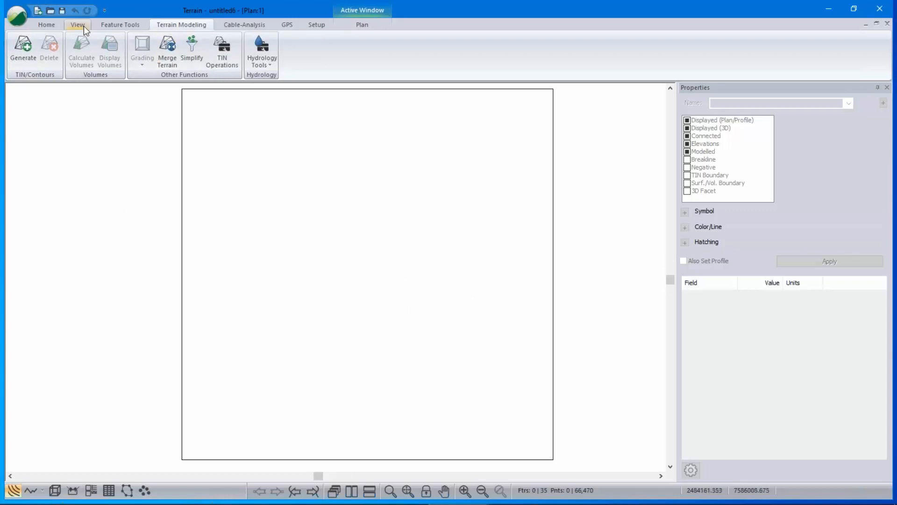
left_click(18, 20)
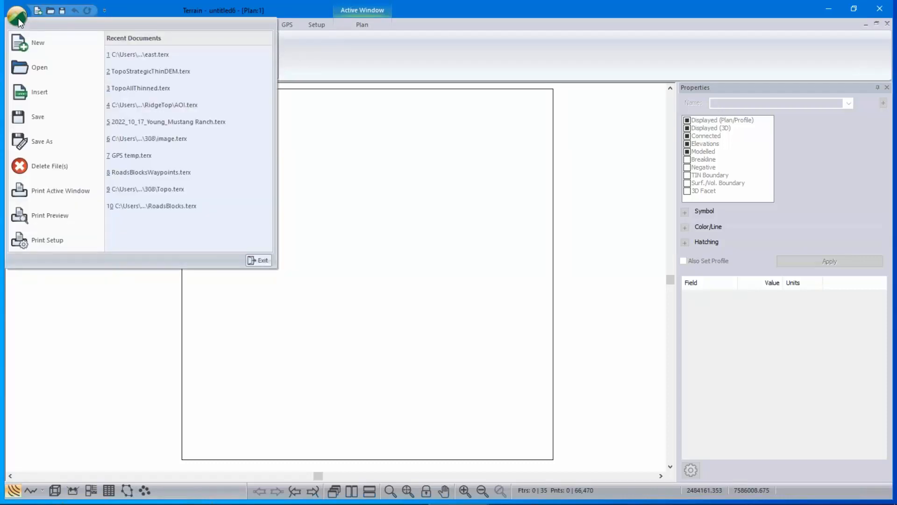
left_click(557, 6)
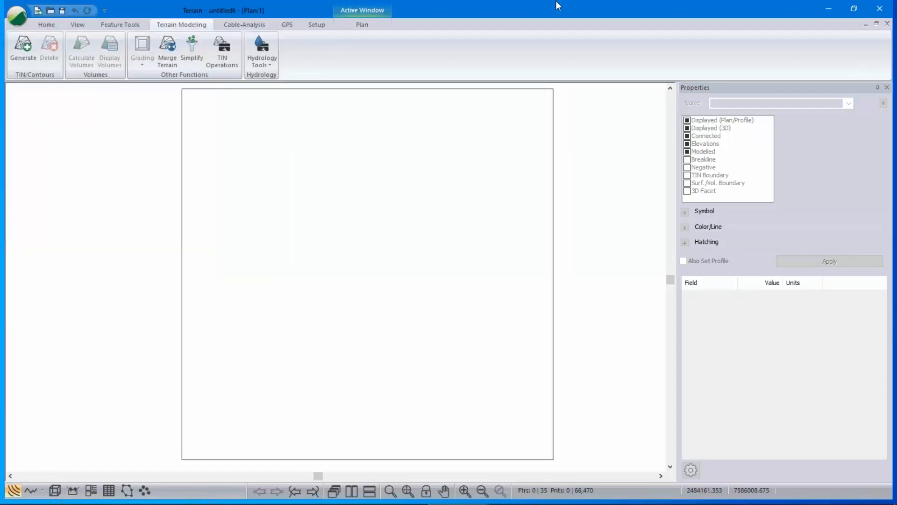
- Switch to the Location design and save the alignment as Softree-Terrain file Alignment.terx in the Lidar folder, replacing the existing file
key("alt+Tab")
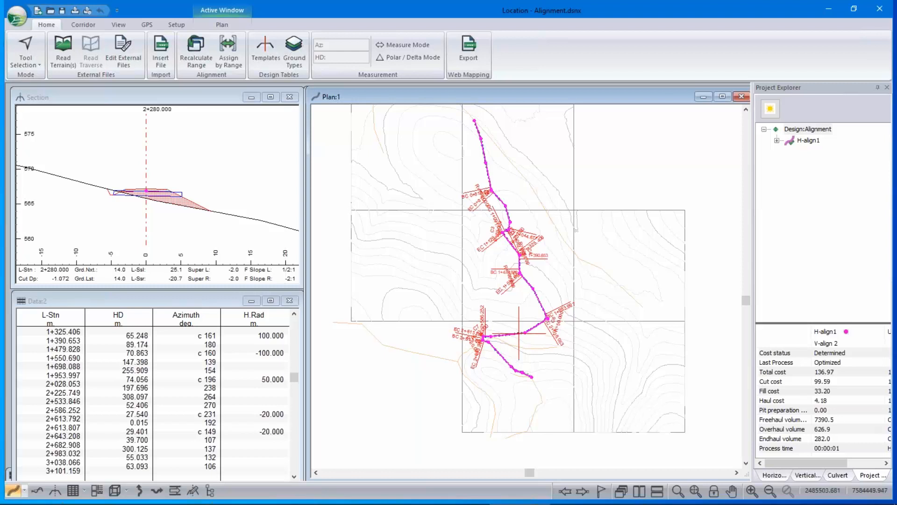
left_click(26, 23)
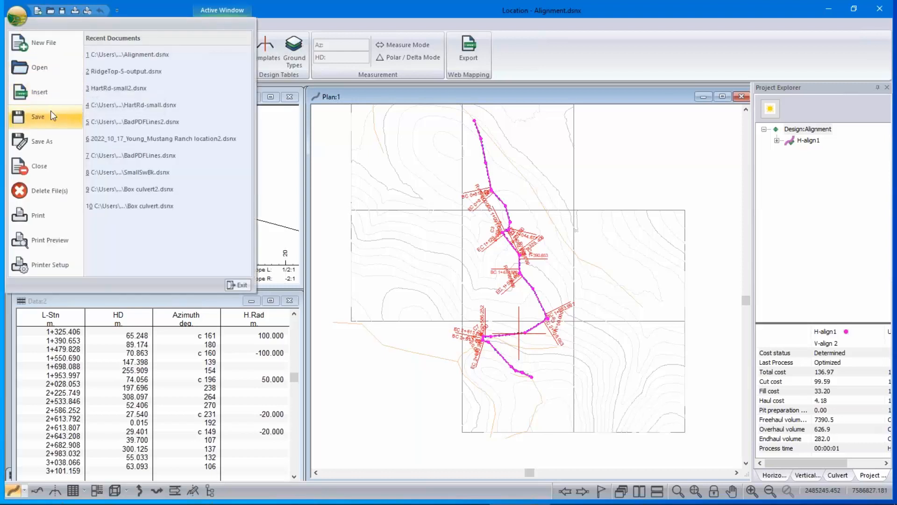
left_click(47, 145)
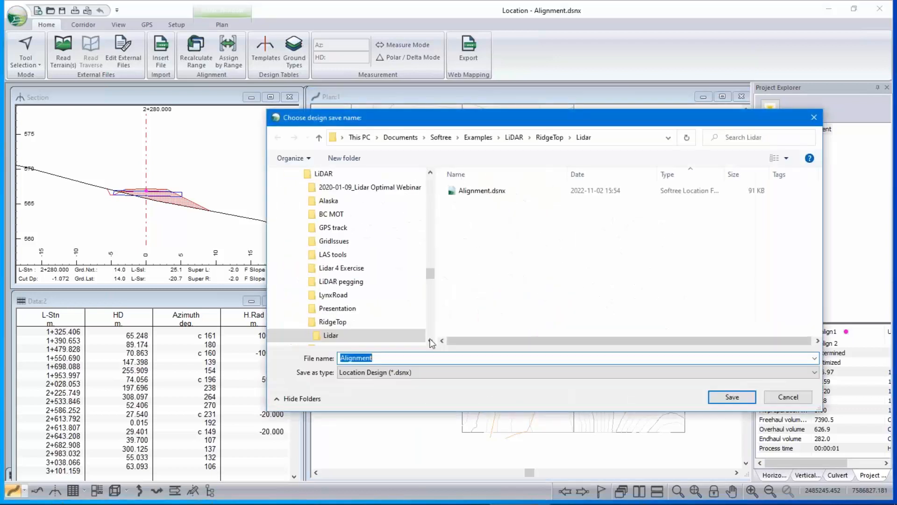
left_click(400, 372)
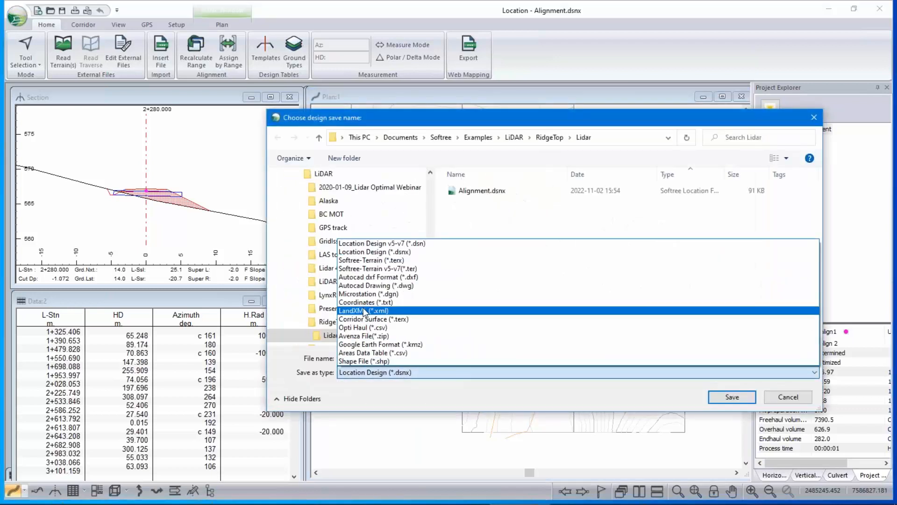
left_click(372, 260)
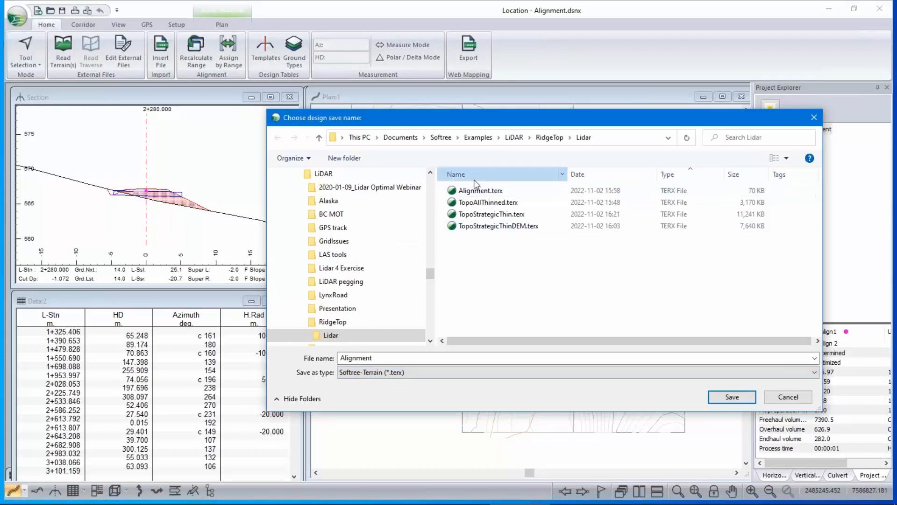
left_click(465, 192)
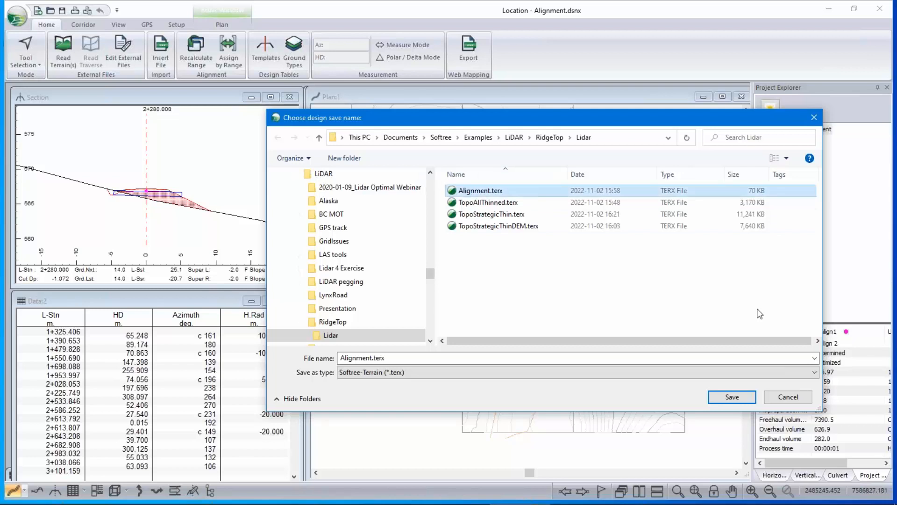
left_click(732, 397)
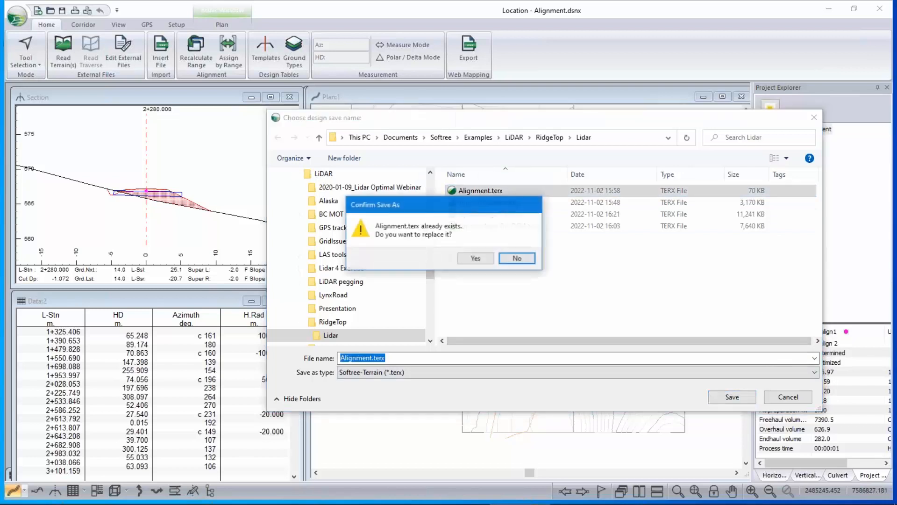
left_click(475, 258)
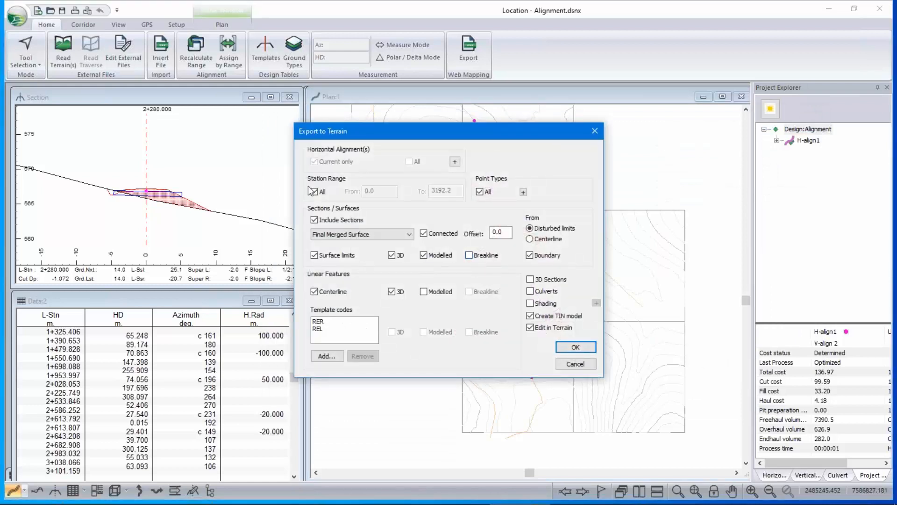
- Export the alignment's centerline to terrain without sections and with the RER and REL template codes removed
left_click(322, 322)
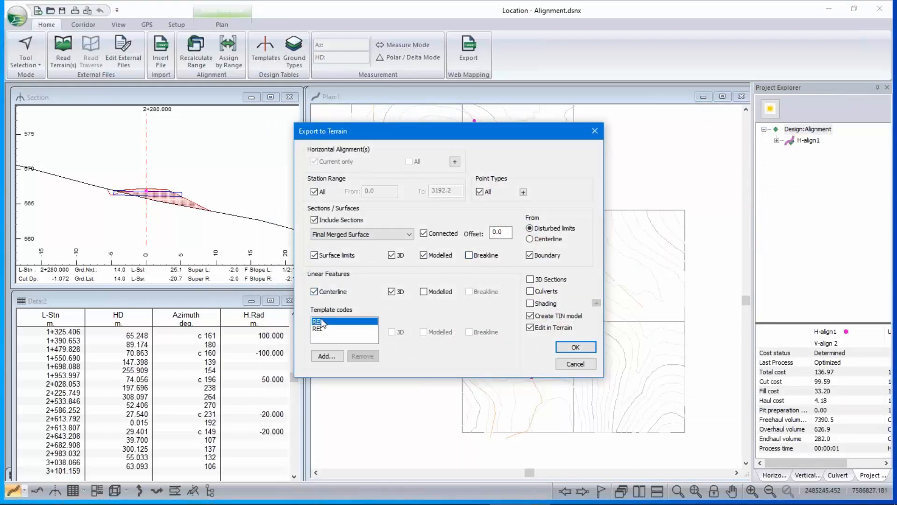
left_click(362, 354)
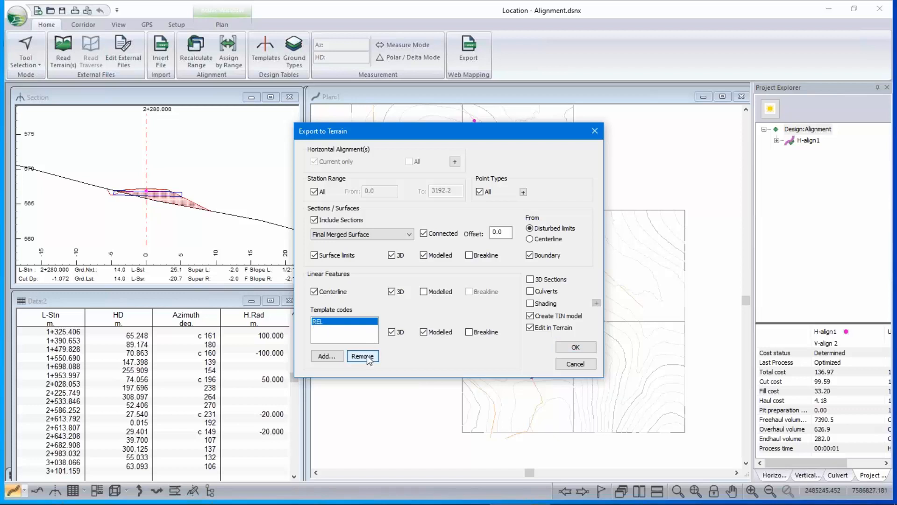
left_click(362, 355)
left_click(314, 255)
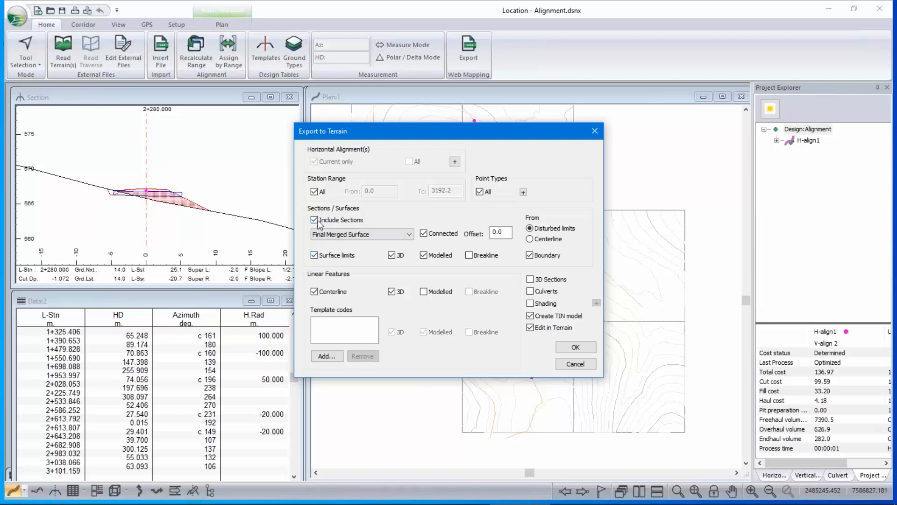
left_click(314, 219)
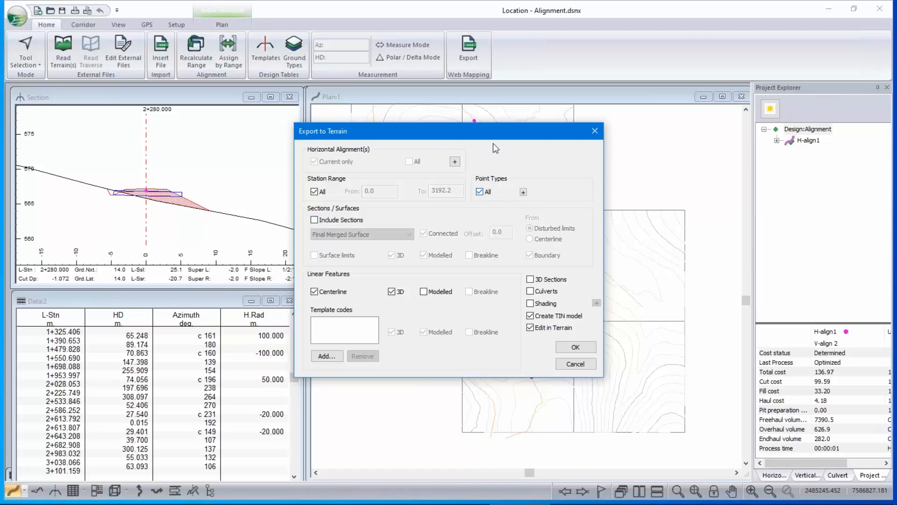
left_click(530, 316)
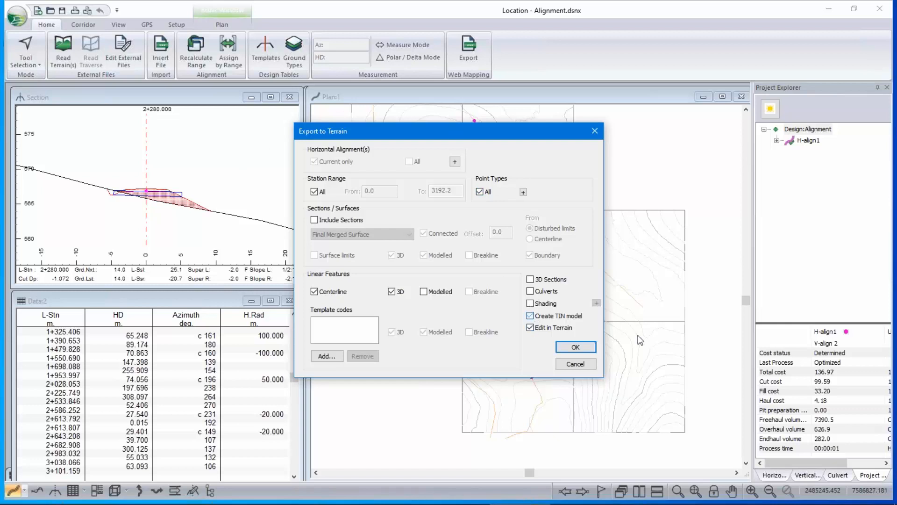
left_click(579, 348)
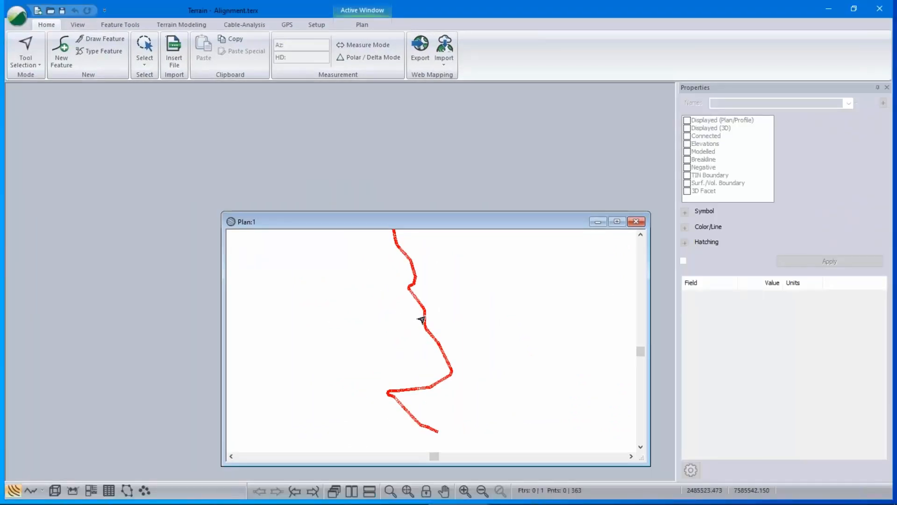
- Set the symbol type of the H-align1_CL centerline feature to None and apply it
left_click(421, 320)
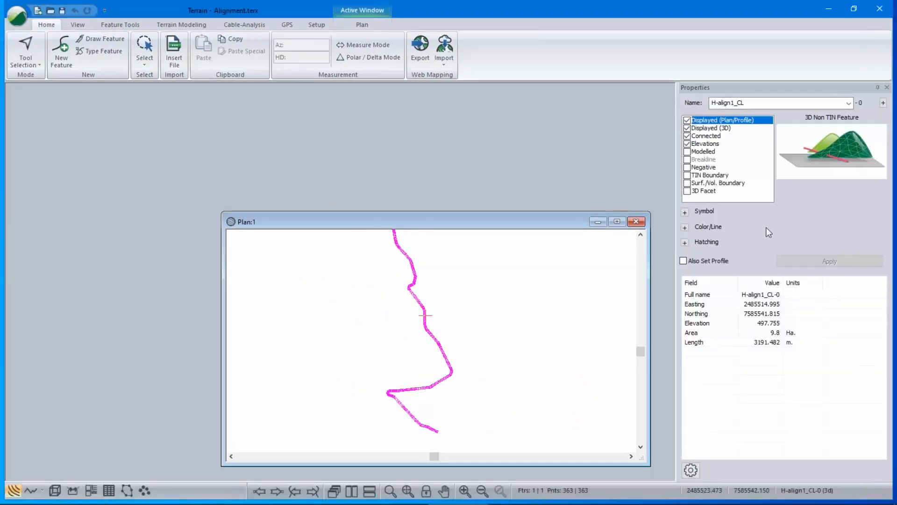
left_click(697, 212)
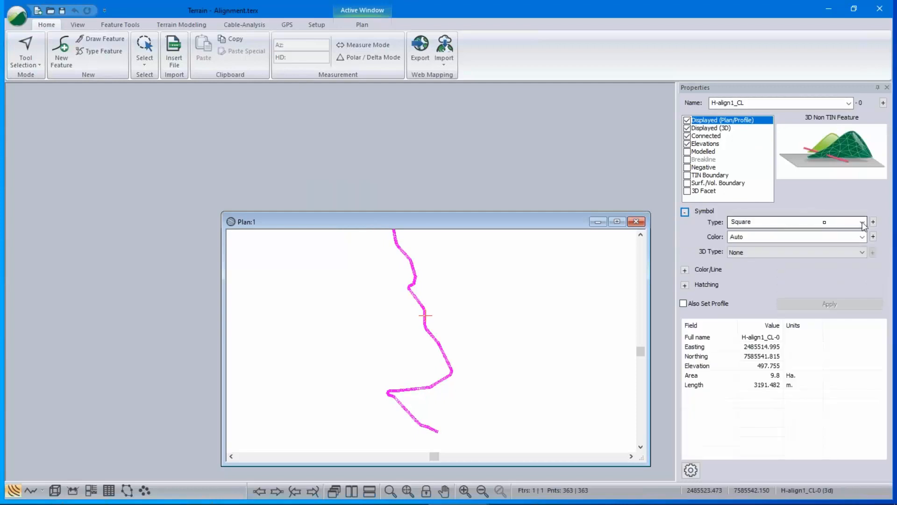
left_click(862, 222)
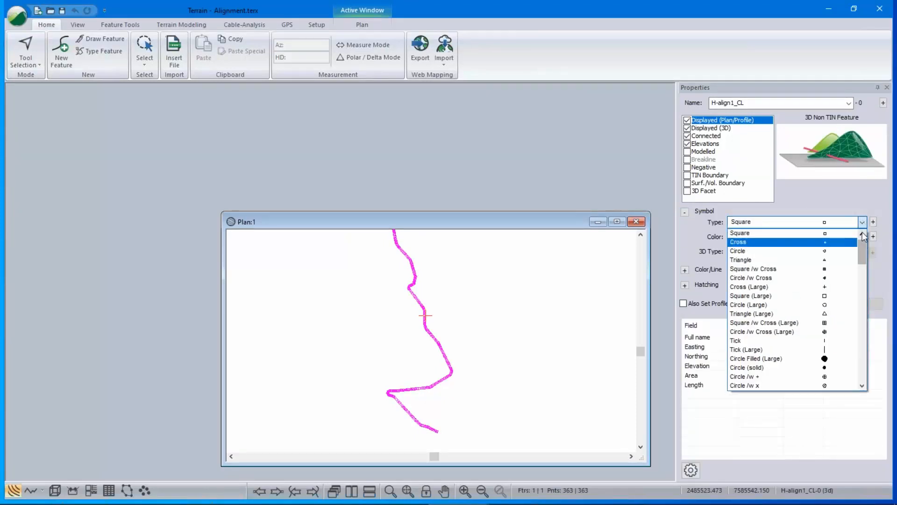
left_click(862, 234)
left_click(840, 232)
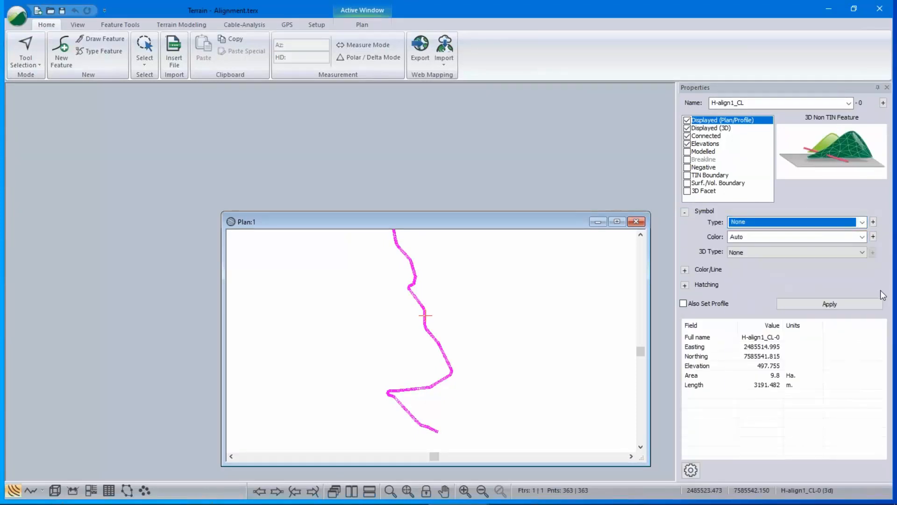
left_click(860, 307)
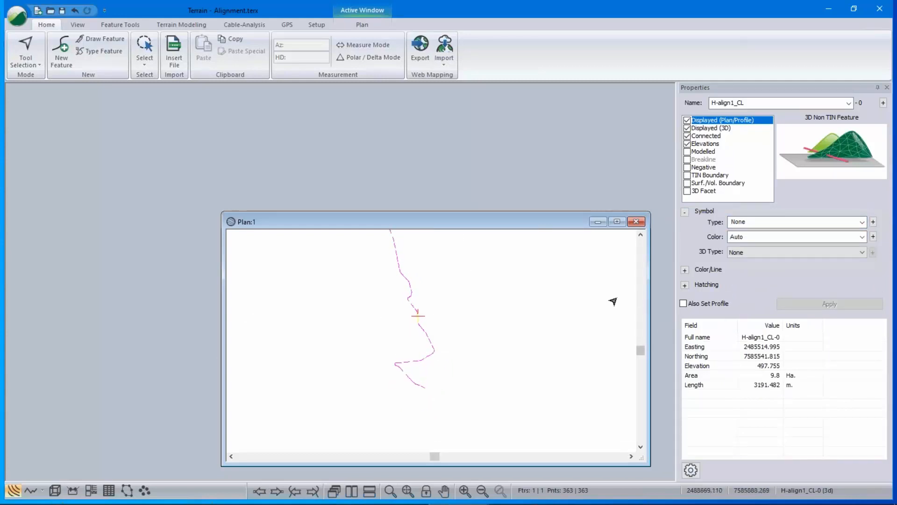
- Create a new feature named AOI with its Elevations property turned off, using mouse placement
middle_click_drag(418, 290, 424, 308)
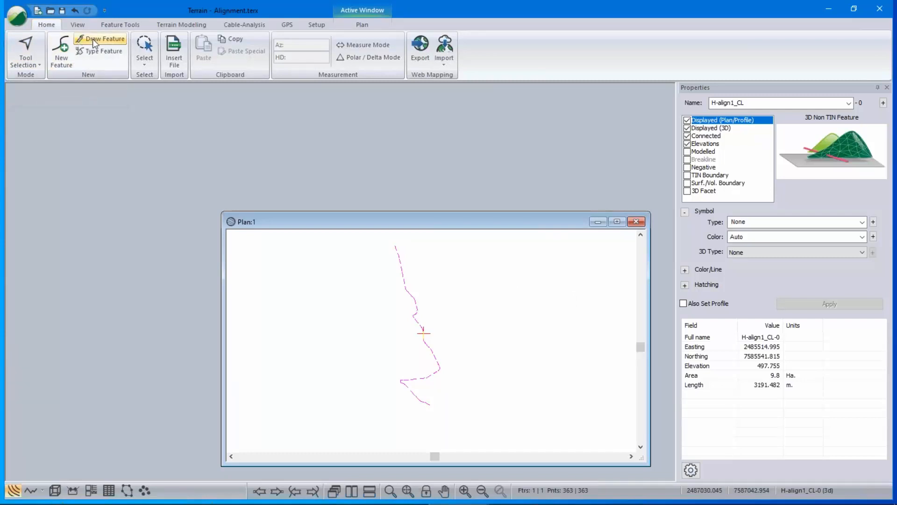
left_click(61, 49)
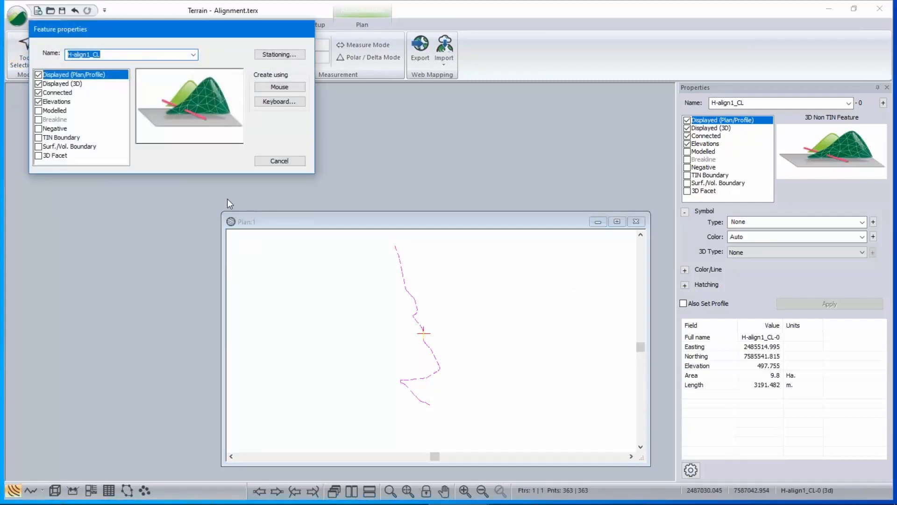
type("AOI")
left_click(38, 101)
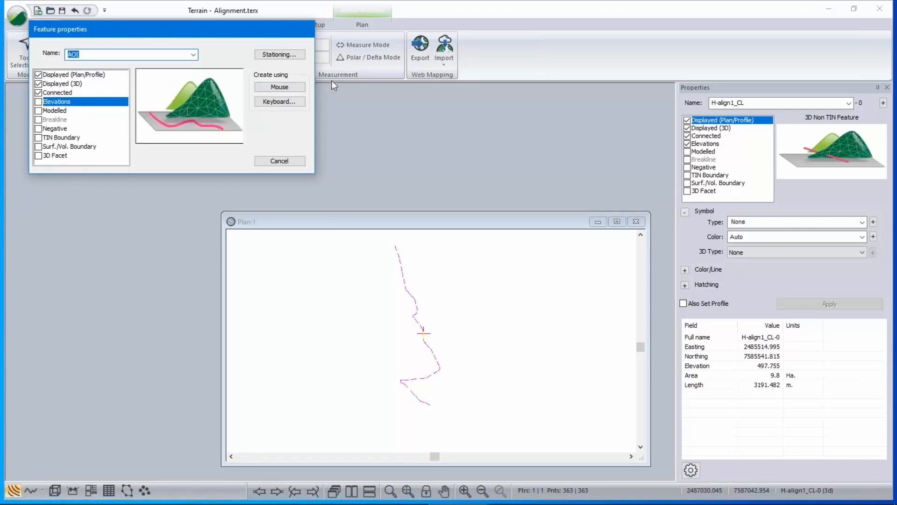
left_click(280, 87)
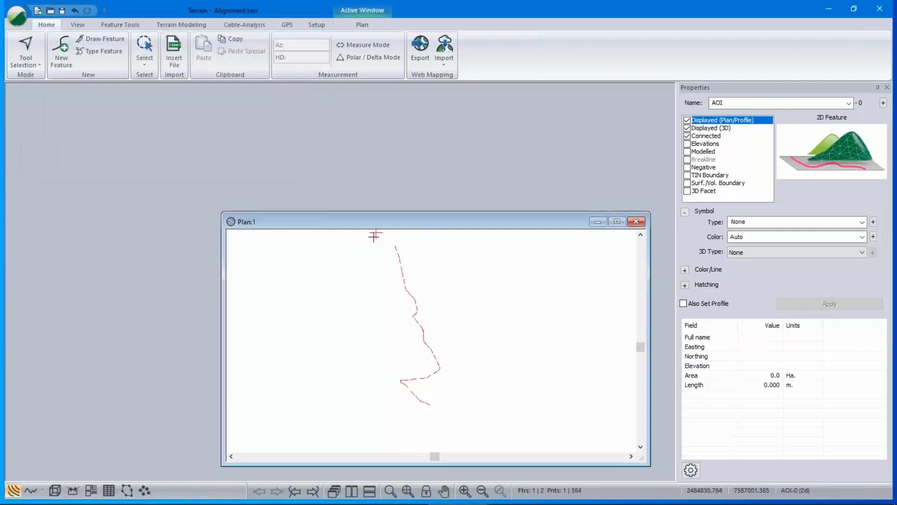
- Draw a closed AOI polygon of about 263 ha around the whole alignment and maximize the plan window
left_click(423, 236)
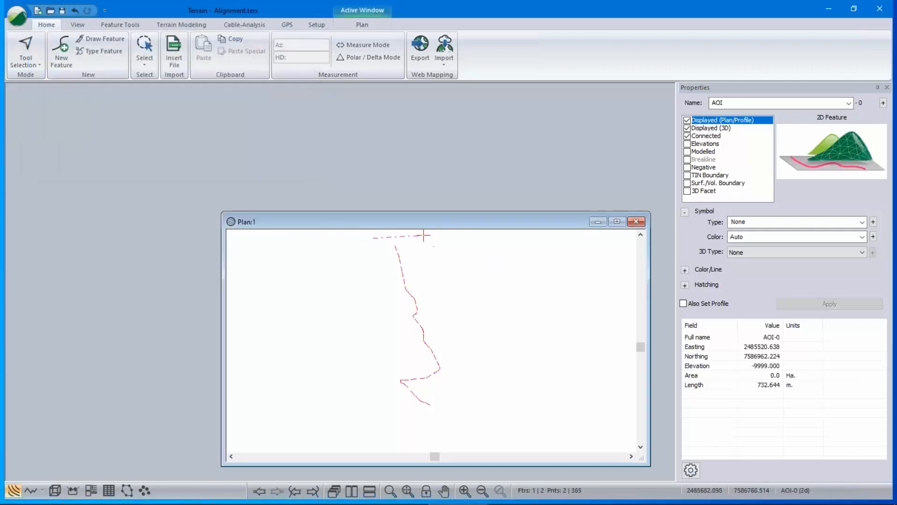
left_click(458, 336)
left_click(465, 373)
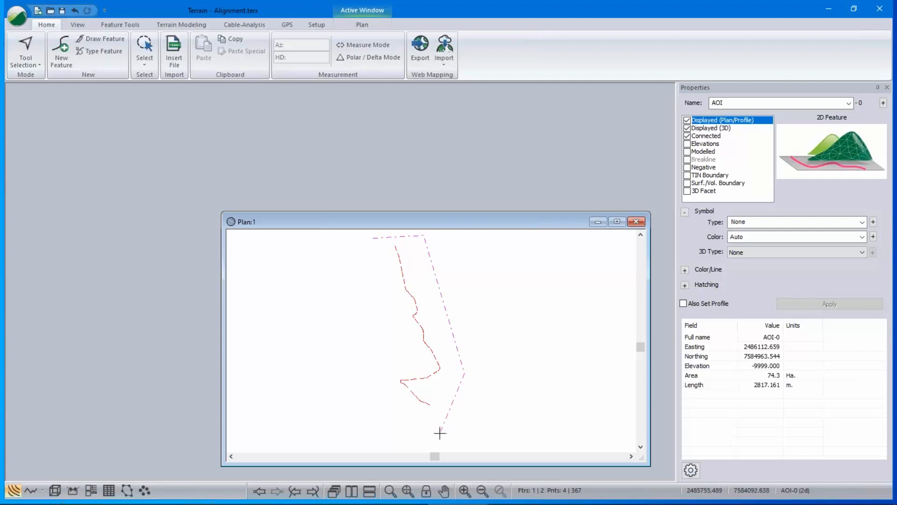
left_click(385, 410)
right_click(251, 243)
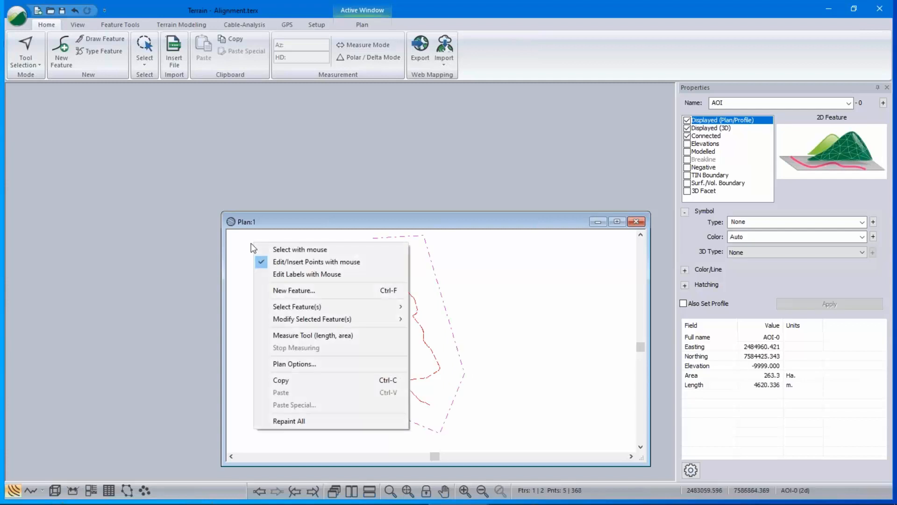
left_click(131, 26)
left_click(130, 26)
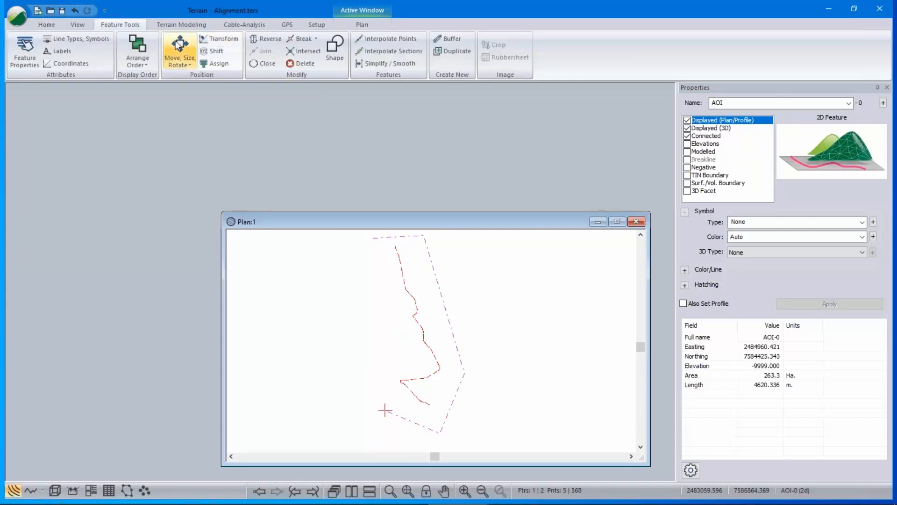
left_click(262, 63)
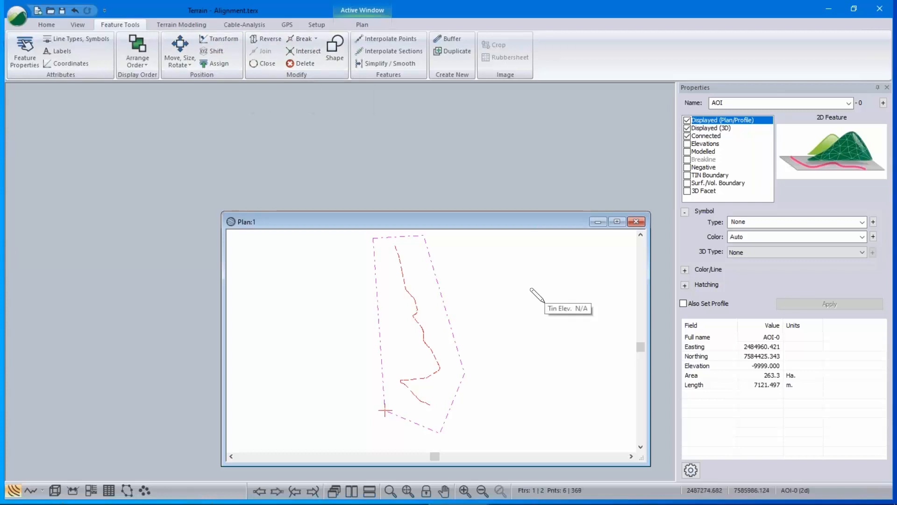
double_click(507, 220)
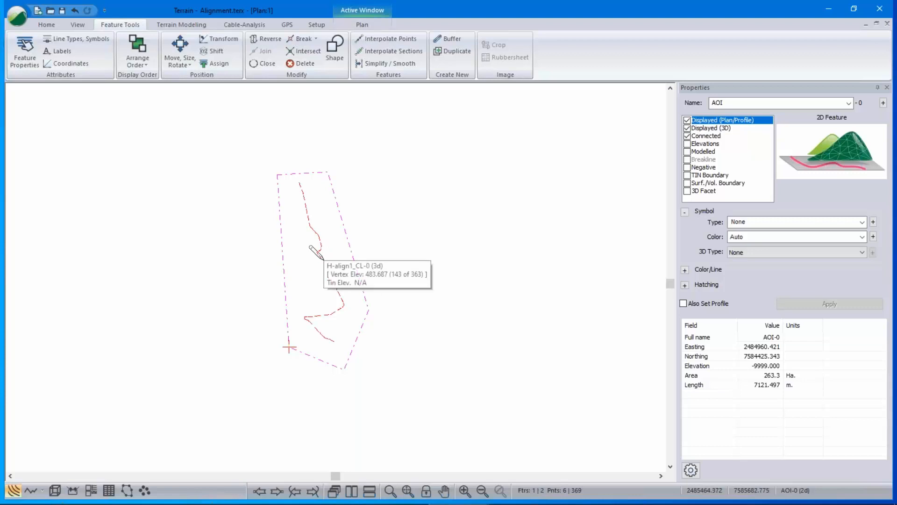
mouse_move(323, 258)
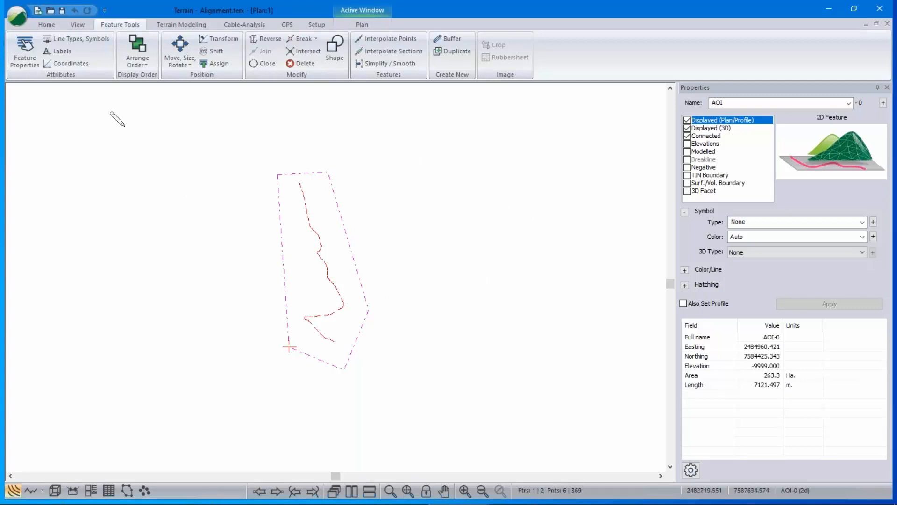
left_click(16, 17)
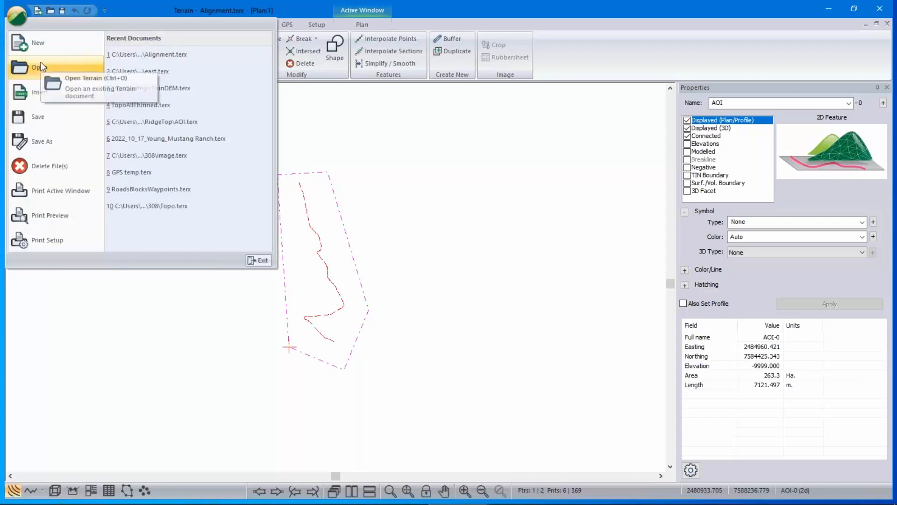
left_click(44, 66)
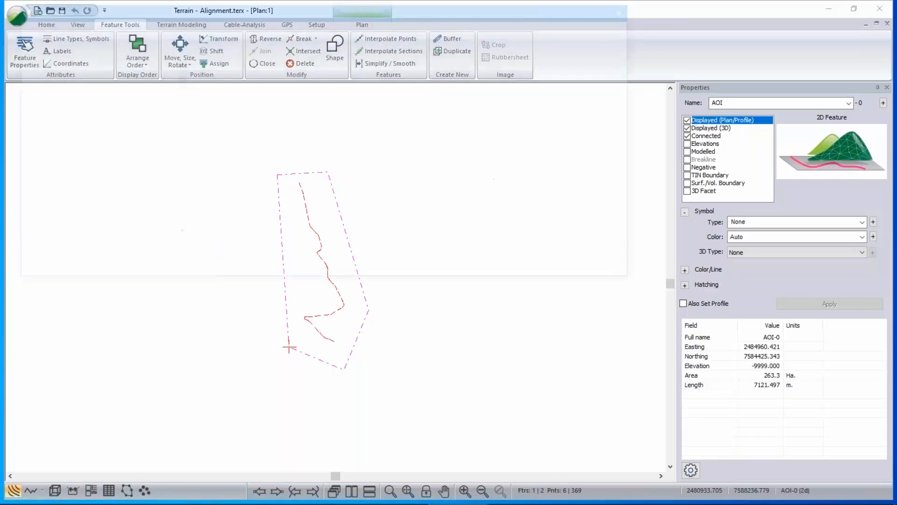
left_click(604, 266)
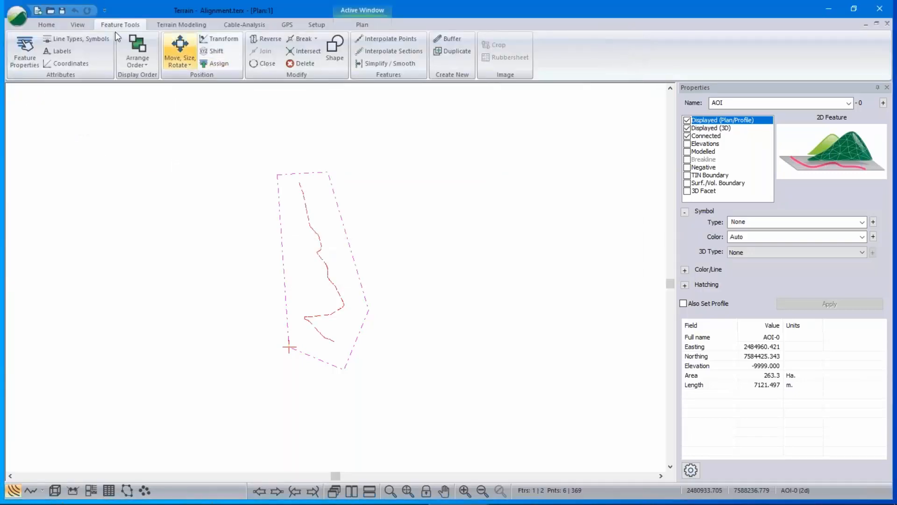
- Start inserting files from the Lidar folder and select the seven nb_2016 TIF tiles one by one
left_click(17, 17)
left_click(52, 93)
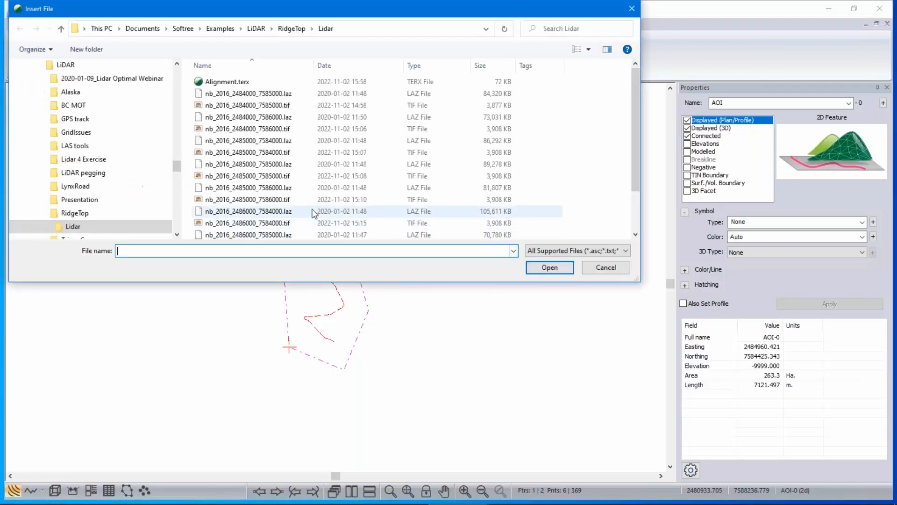
left_click(287, 105)
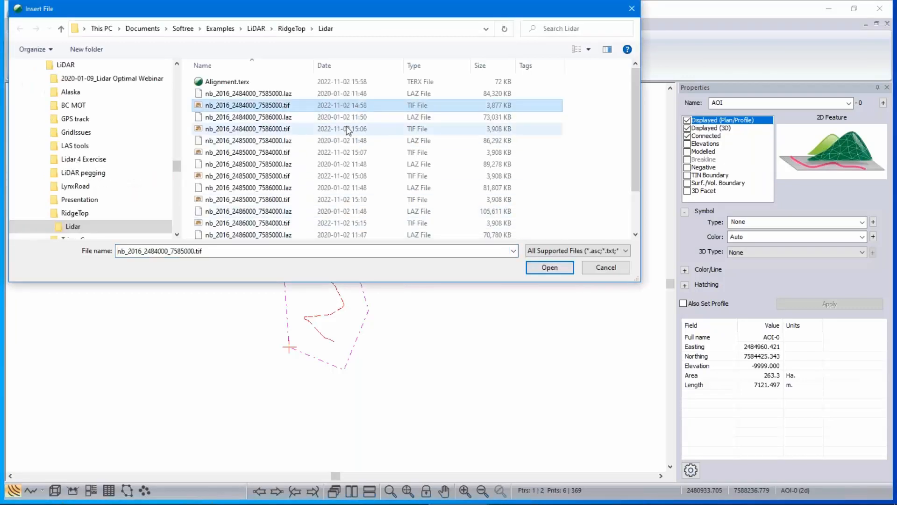
left_click(280, 129, "ctrl")
left_click(326, 152, "ctrl")
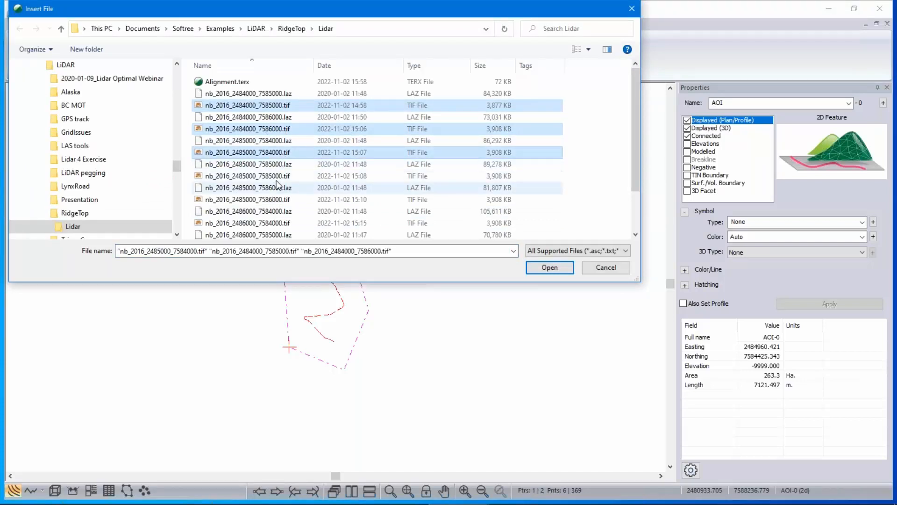
left_click(327, 176, "ctrl")
left_click(337, 199, "ctrl")
left_click(346, 223, "ctrl")
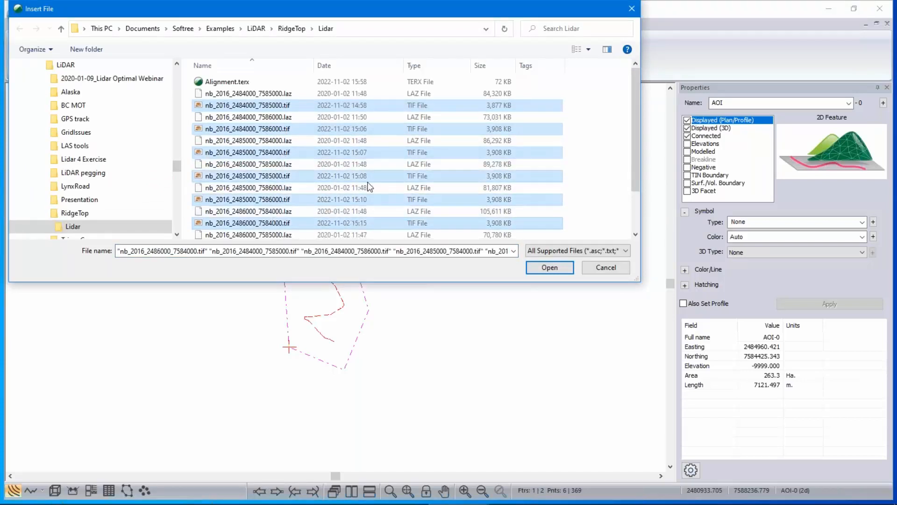
scroll(360, 190, "down", 1)
left_click(343, 223, "ctrl")
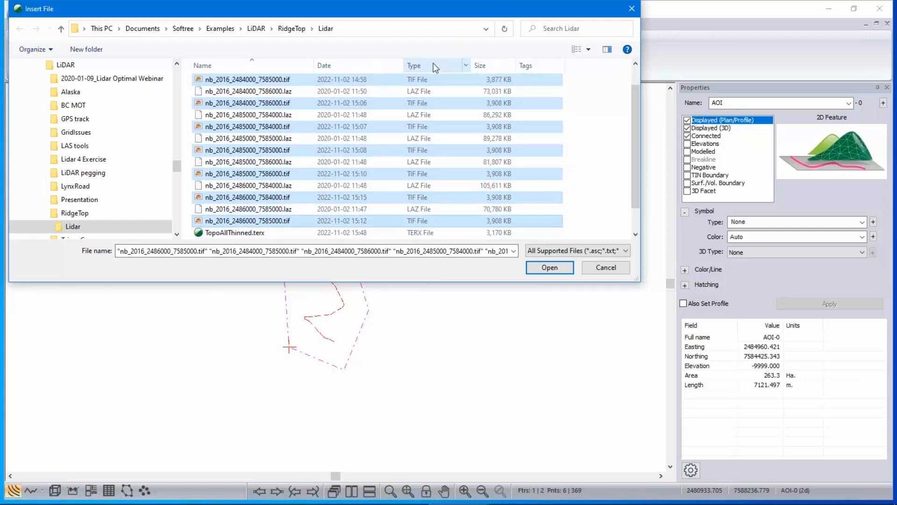
- Sort the files by type, select all seven nb_2016 TIF tiles as a range and insert them in the USGS DEM format
left_click(421, 66)
scroll(327, 154, "down", 2)
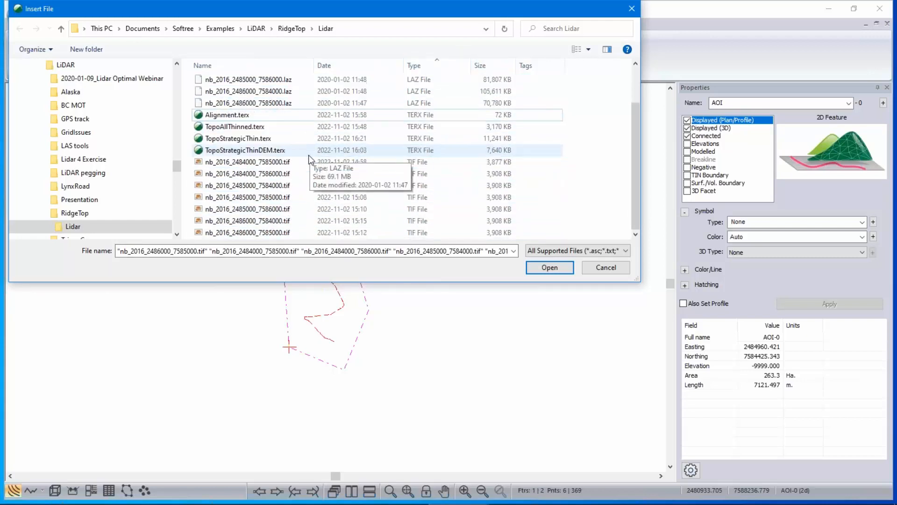
left_click(296, 163)
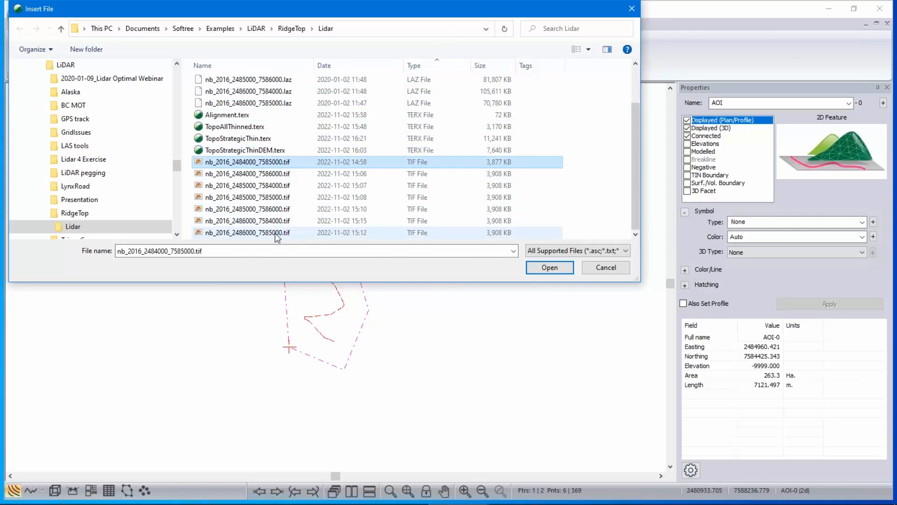
left_click(313, 232, "shift")
left_click(552, 268)
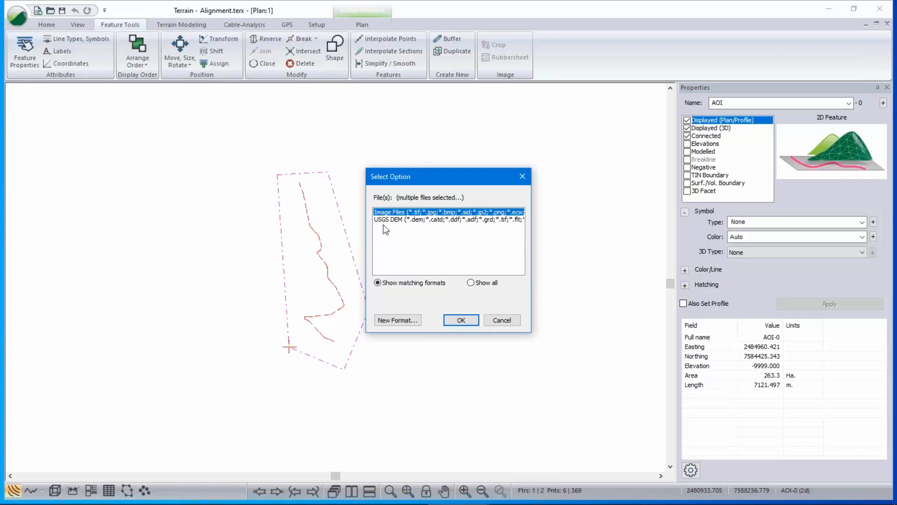
left_click(384, 220)
left_click(470, 321)
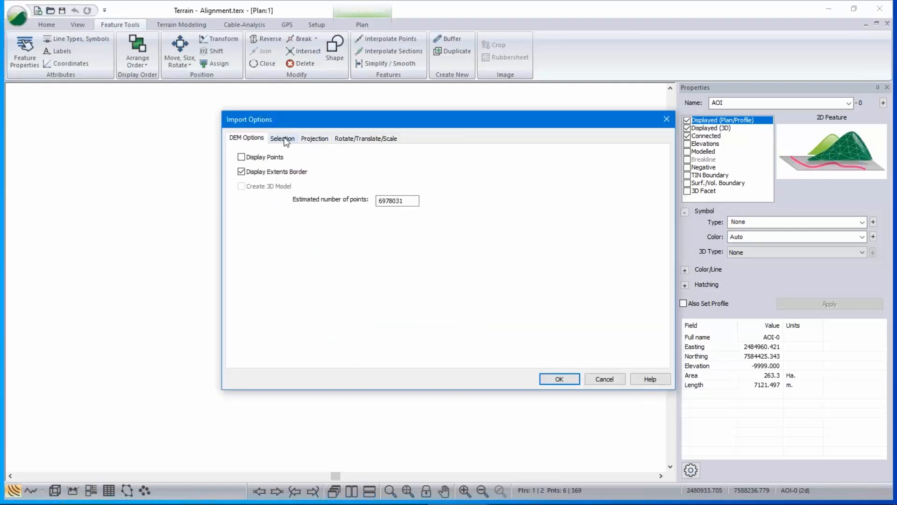
- Add a corridor filtering region along the H-align1_CL-0 feature with a corridor width of 200
left_click(284, 139)
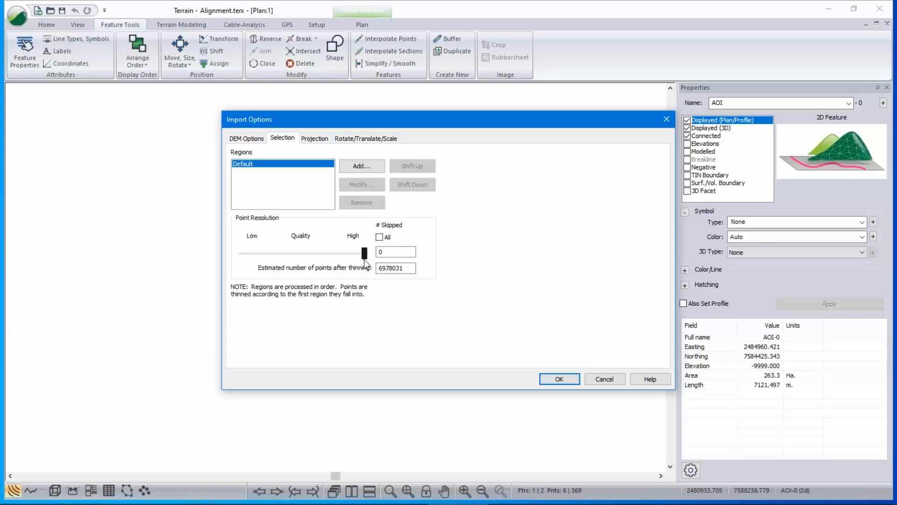
left_click(362, 166)
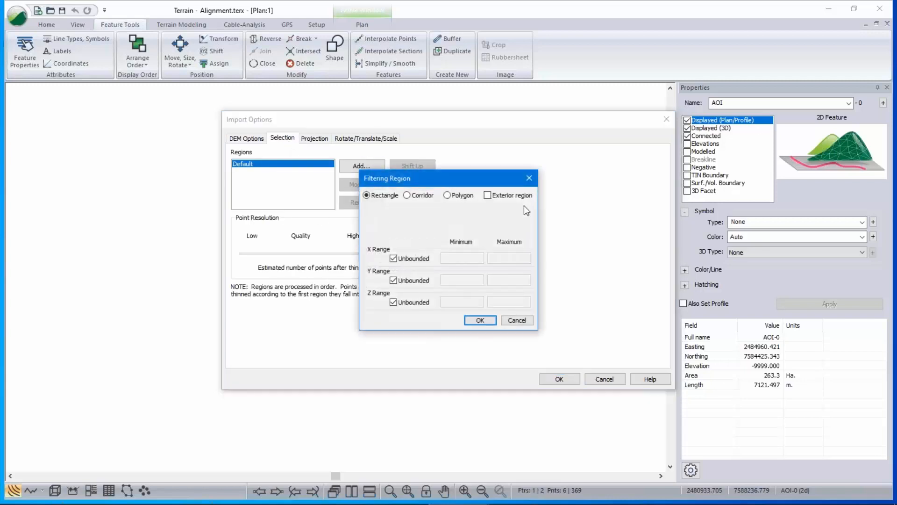
left_click(407, 195)
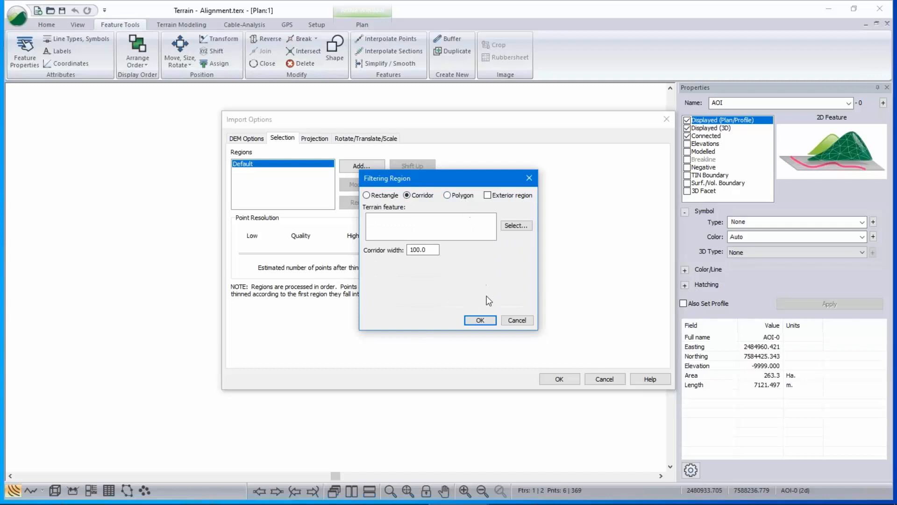
left_click(480, 320)
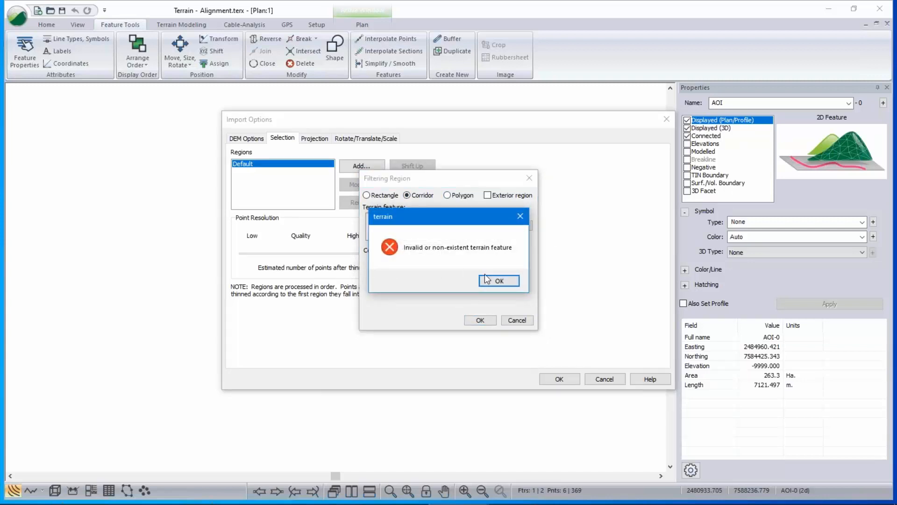
left_click(499, 281)
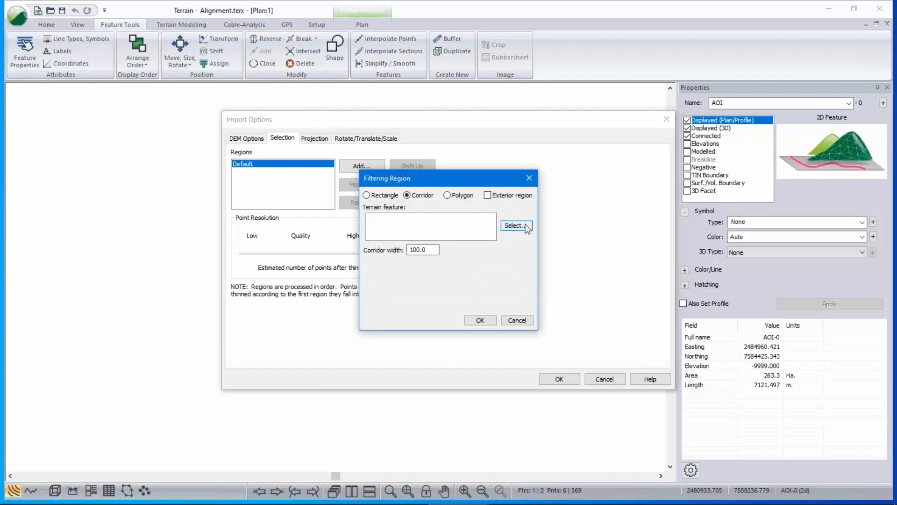
left_click(510, 227)
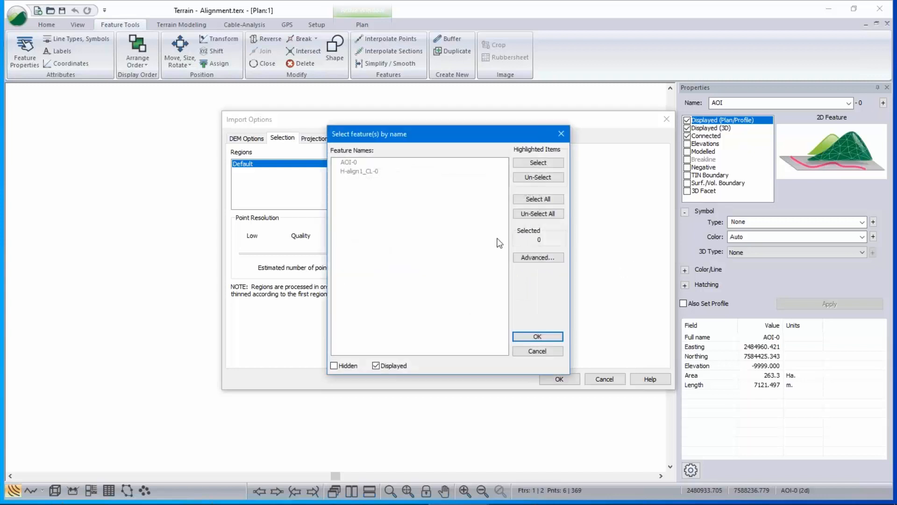
left_click(360, 172)
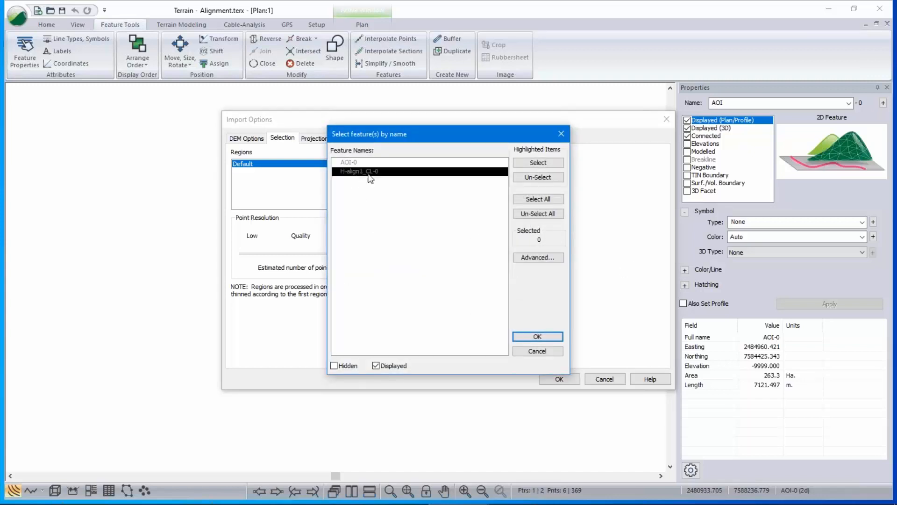
double_click(359, 172)
left_click(537, 336)
key("Tab")
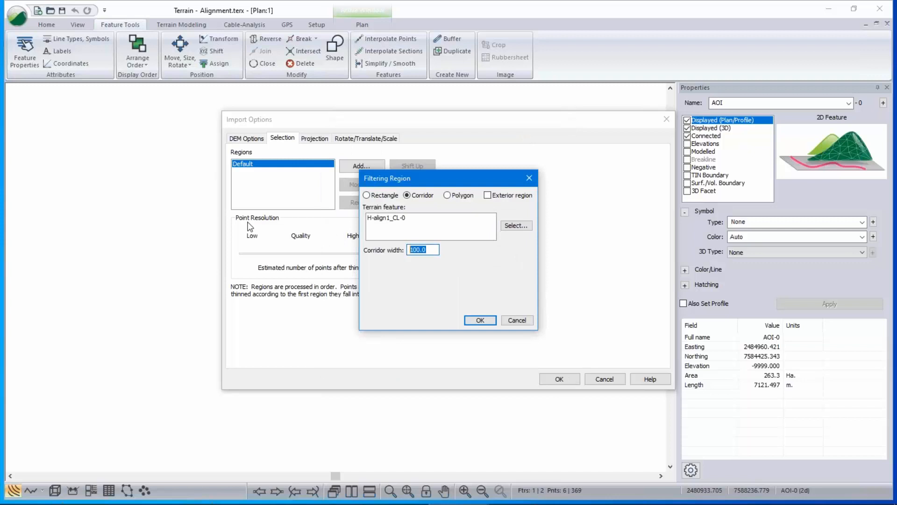
type("200")
left_click(480, 320)
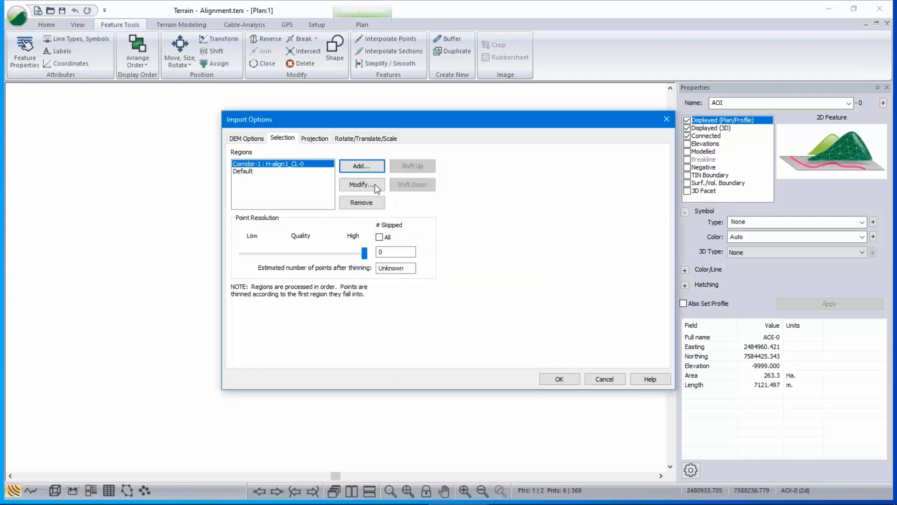
- Lower the point resolution of the Default region to 3 skipped points and check the corridor region's resolution
left_click(249, 172)
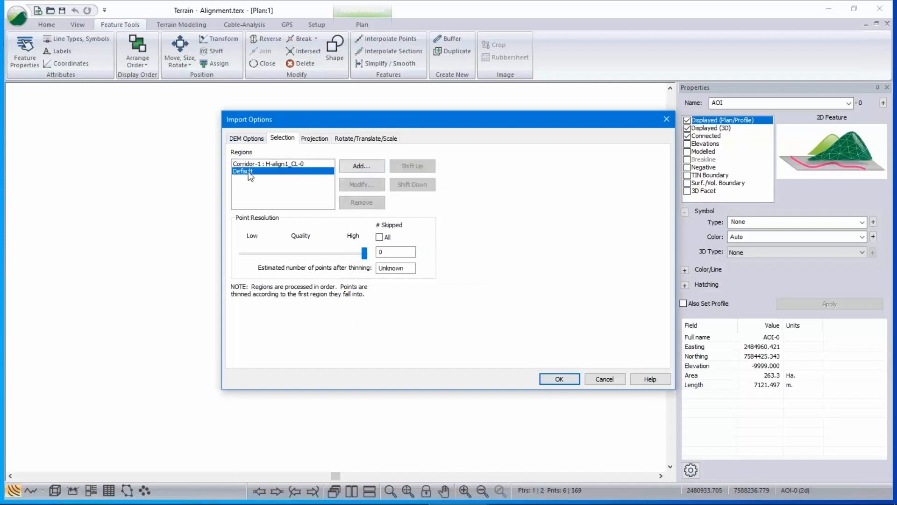
left_click(379, 237)
left_click(379, 238)
left_click(319, 253)
left_click(254, 164)
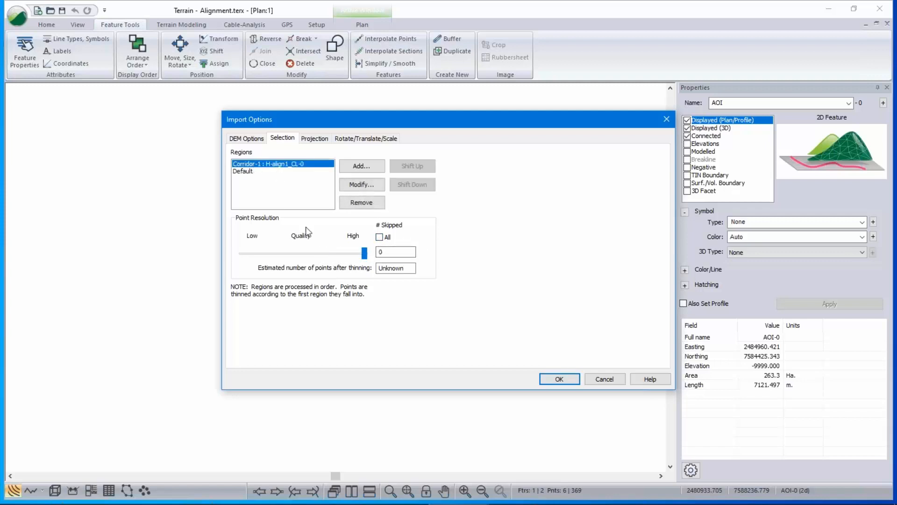
left_click(391, 251)
left_click(247, 171)
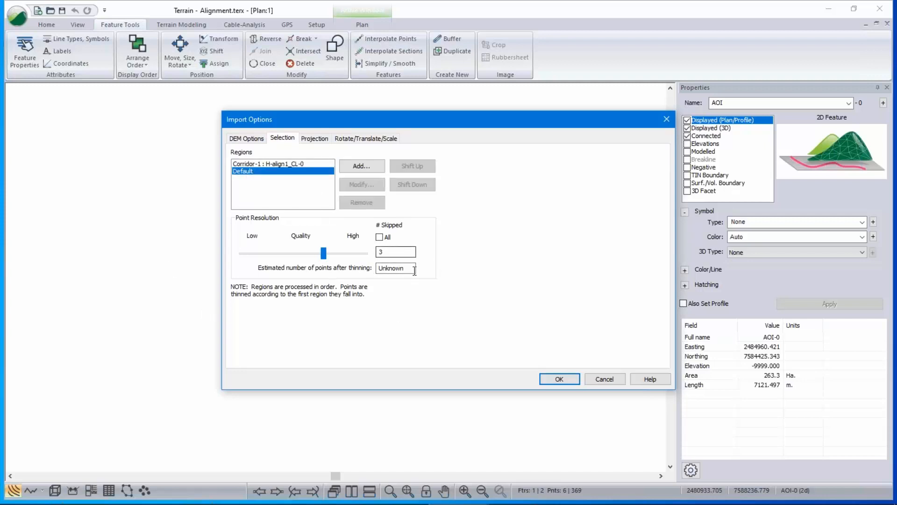
- Run the DEM import with these region options and cancel it while it is processing
left_click(560, 379)
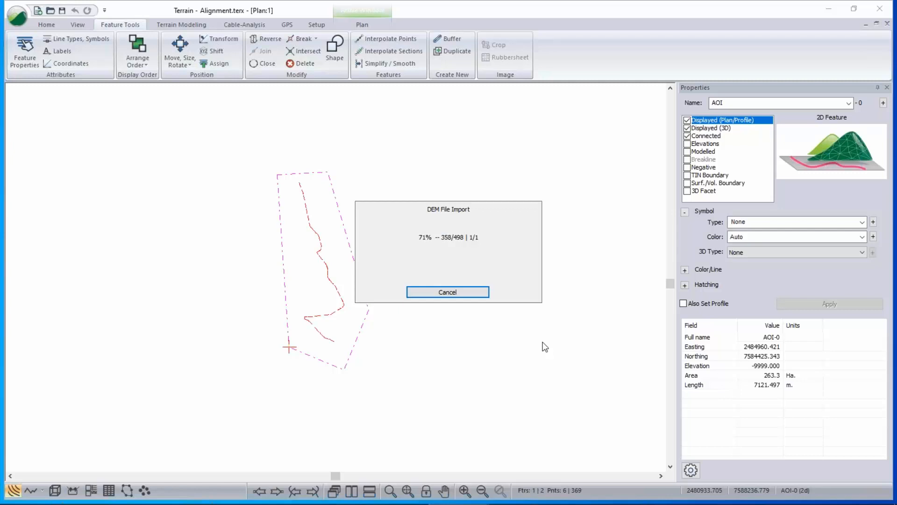
left_click(456, 294)
left_click(461, 294)
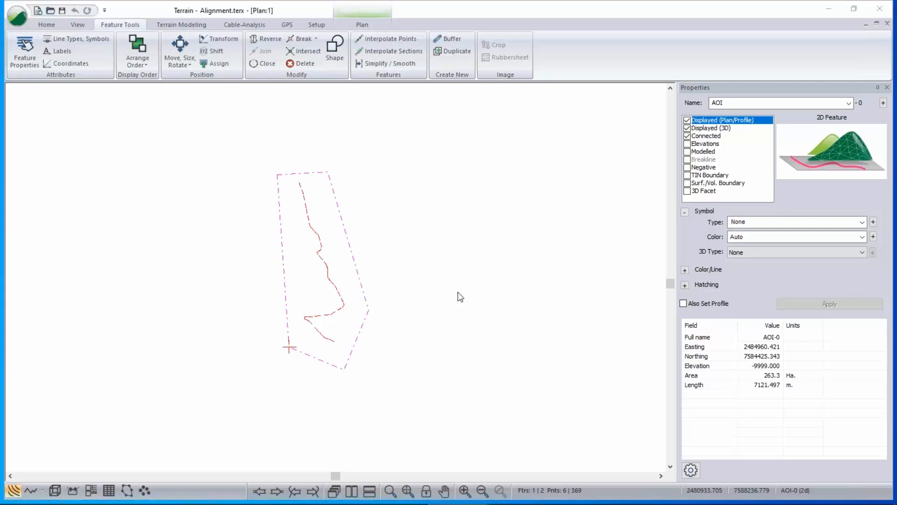
left_click(459, 294)
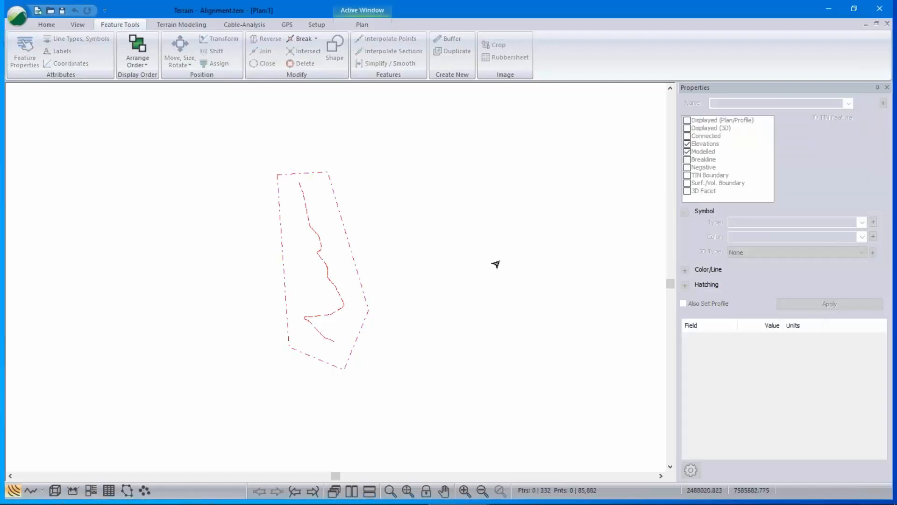
- Open TopoStrategicThinDEM.terx from the Lidar folder without saving changes to the current terrain
left_click(23, 17)
left_click(37, 66)
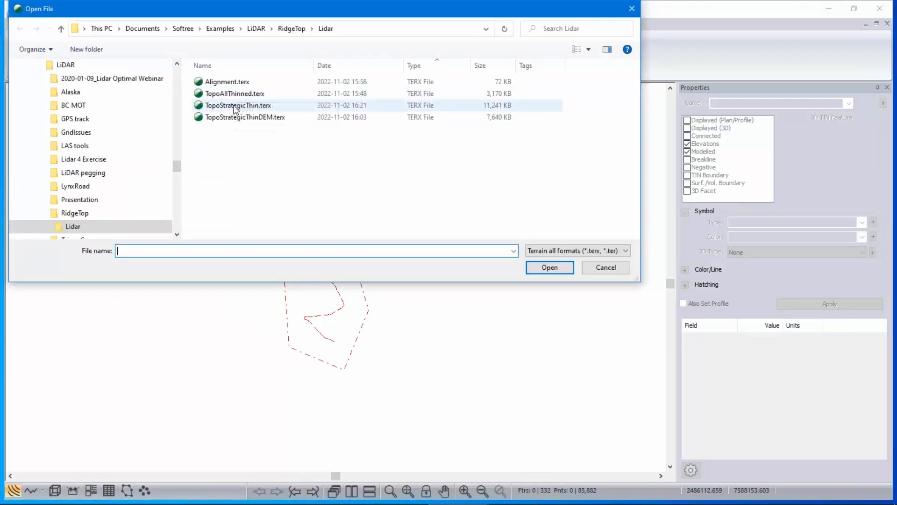
left_click(236, 107)
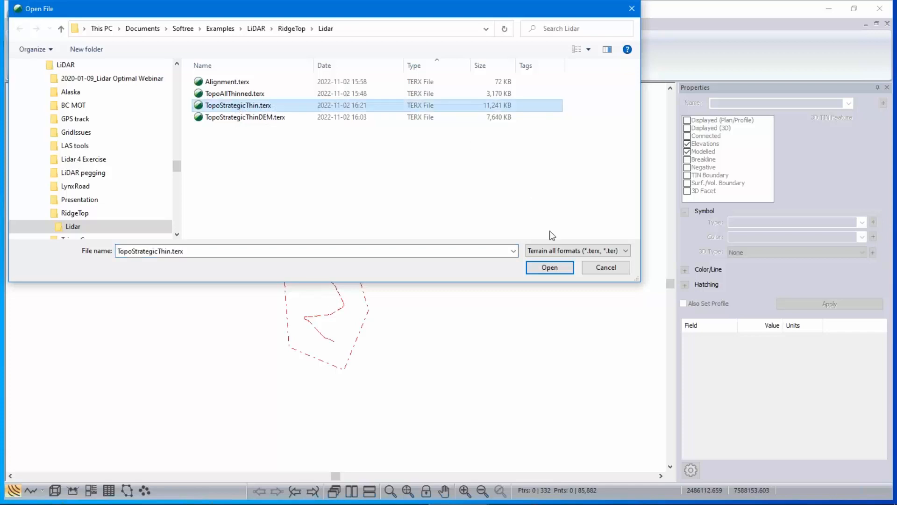
left_click(256, 117)
left_click(549, 267)
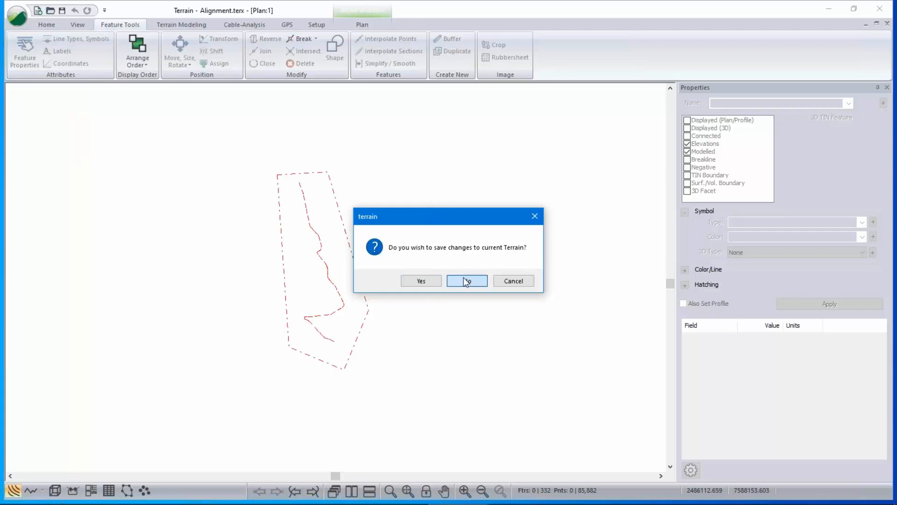
left_click(466, 279)
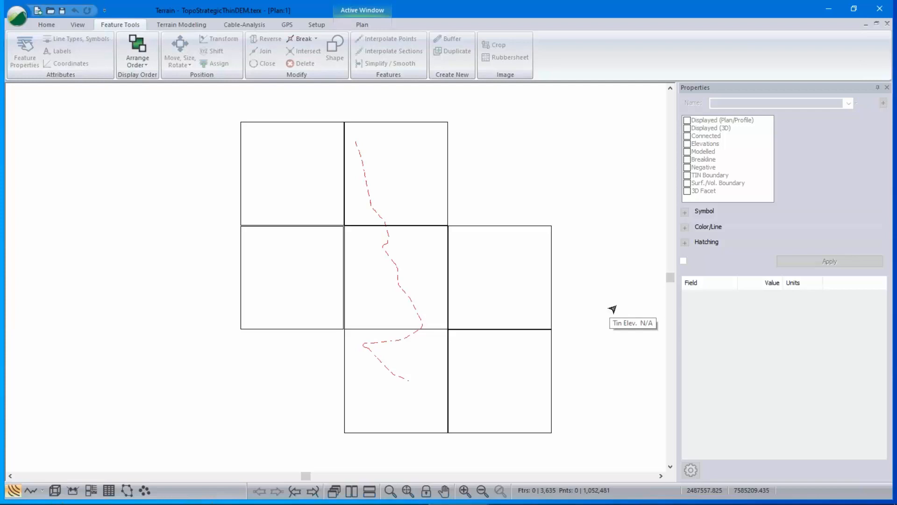
- Select all features and compare the point density inside and outside the corridor at the alignment's switchback, clearing the selection when done
scroll(376, 360, "up", 4)
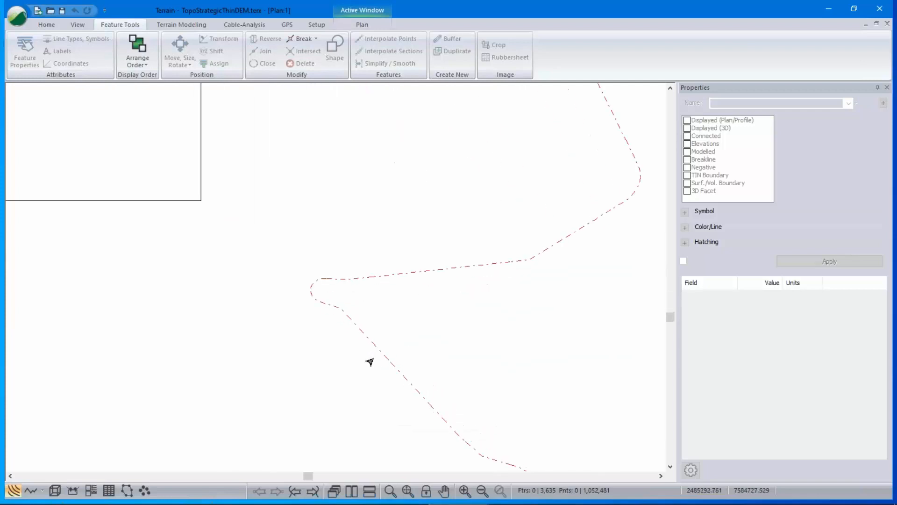
scroll(370, 361, "up", 1)
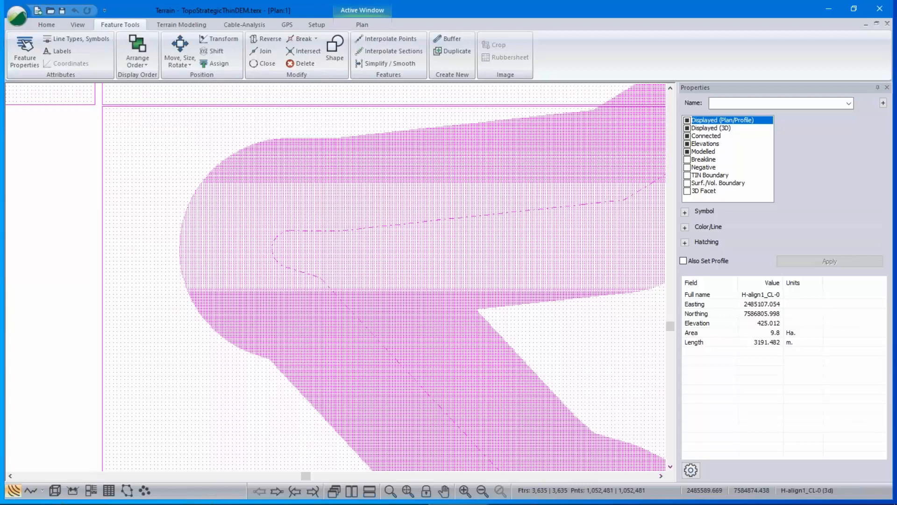
mouse_move(285, 273)
left_click(57, 223)
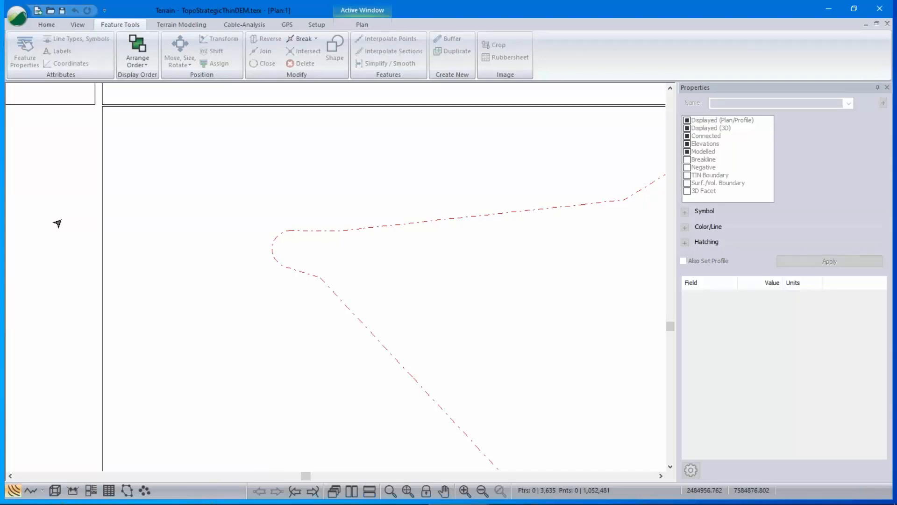
scroll(416, 297, "down", 3)
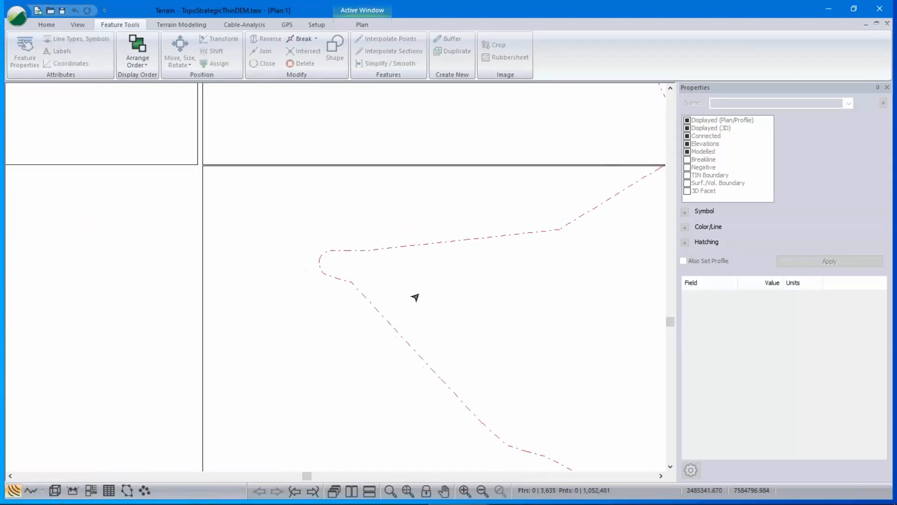
scroll(418, 298, "down", 2)
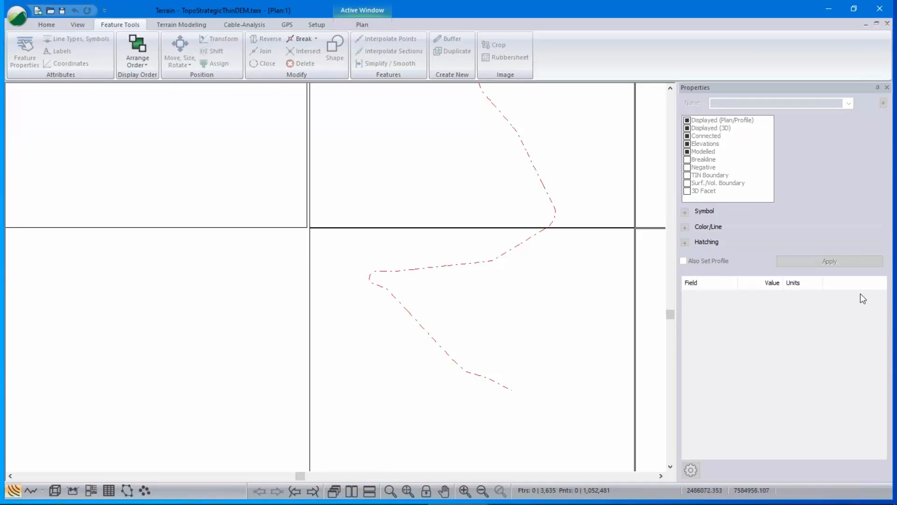
- Open TopoStrategicThin.terx from the Lidar folder
left_click(17, 20)
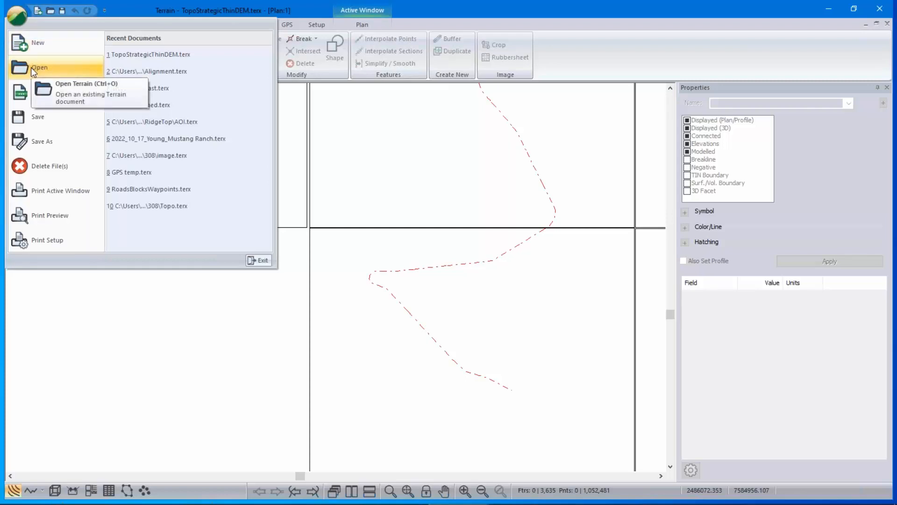
left_click(30, 68)
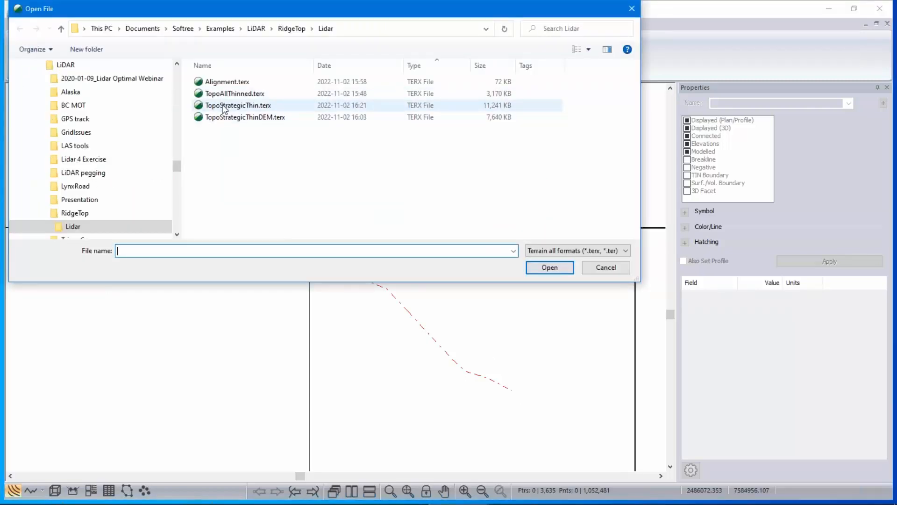
left_click(228, 106)
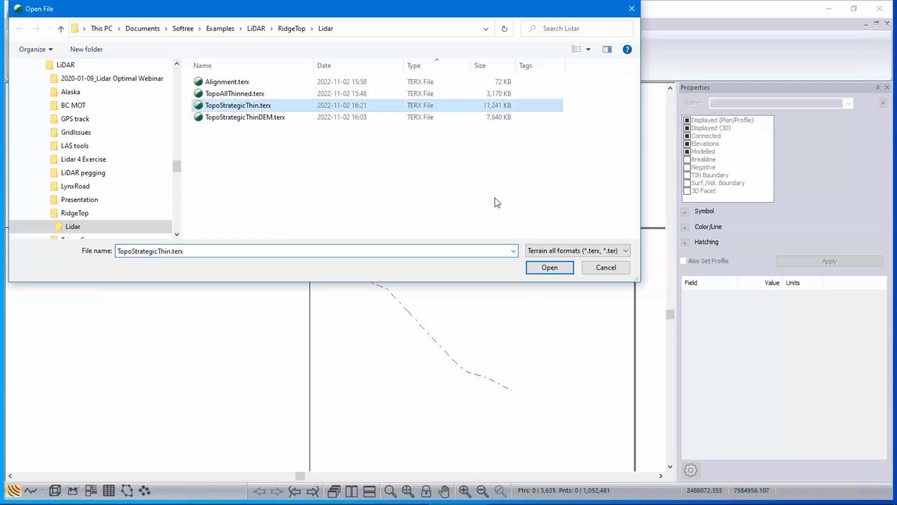
left_click(554, 270)
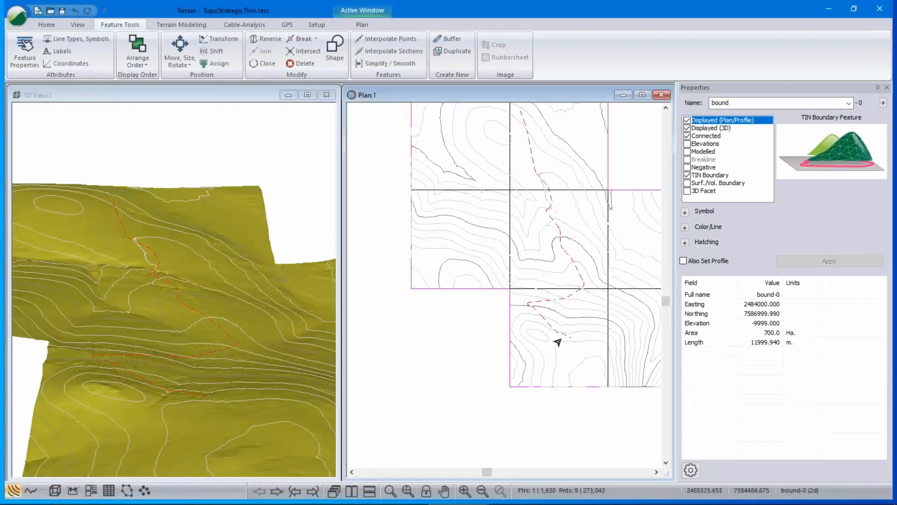
- Select all features and compare the point density inside and outside the corridor near the alignment's lower end, then clear the selection
scroll(558, 342, "up", 8)
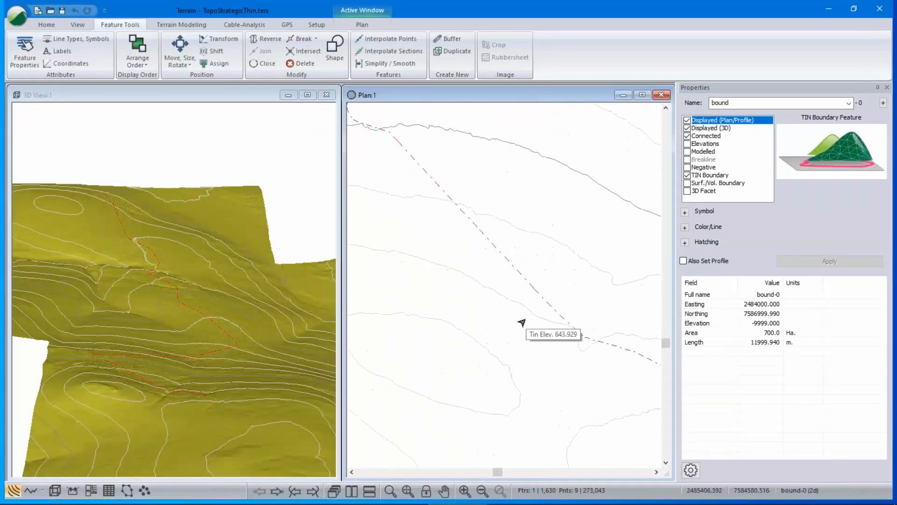
scroll(522, 323, "up", 3)
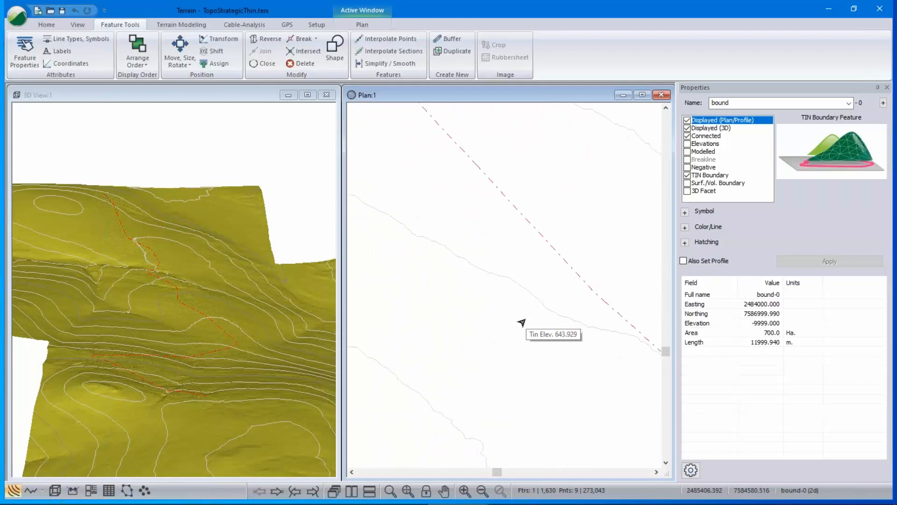
key("ctrl+a")
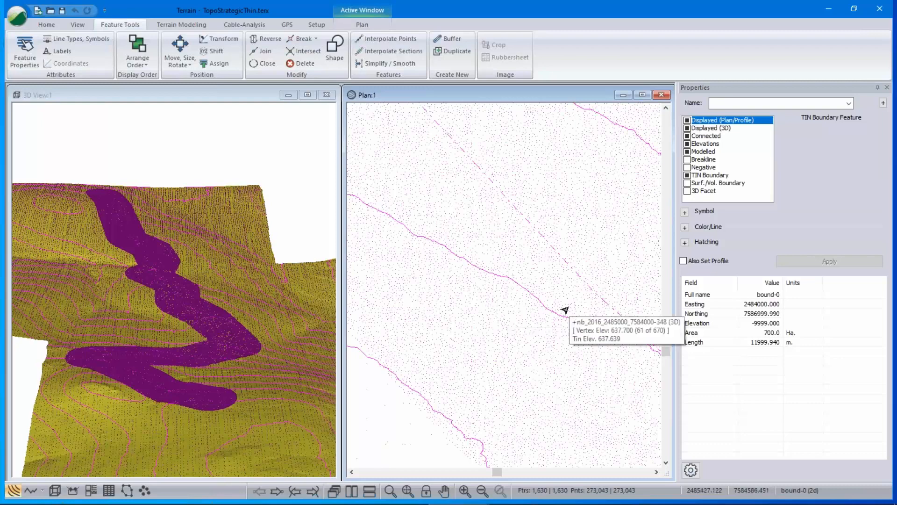
left_click_drag(499, 349, 576, 244)
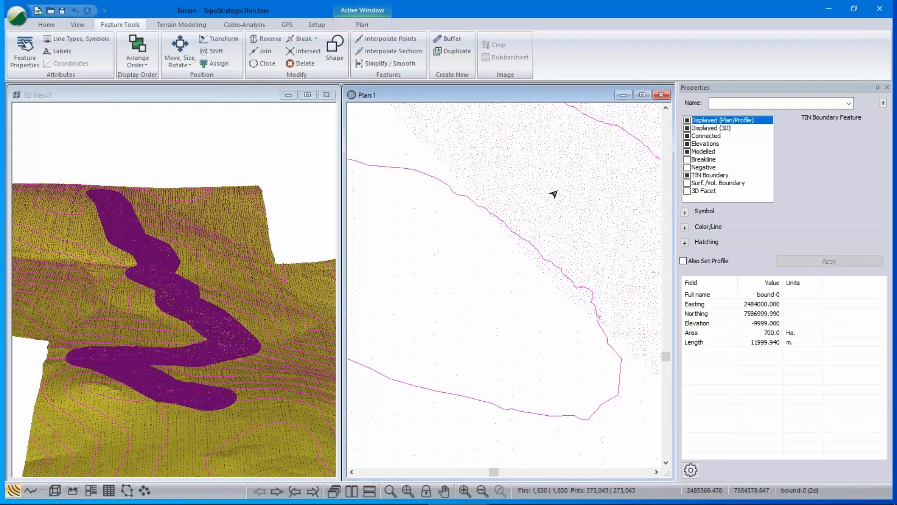
scroll(592, 158, "down", 2)
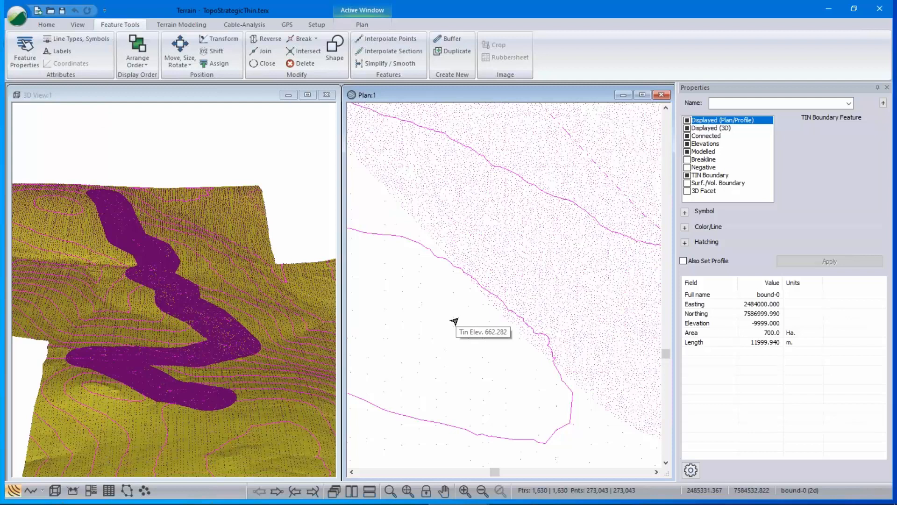
left_click(457, 340)
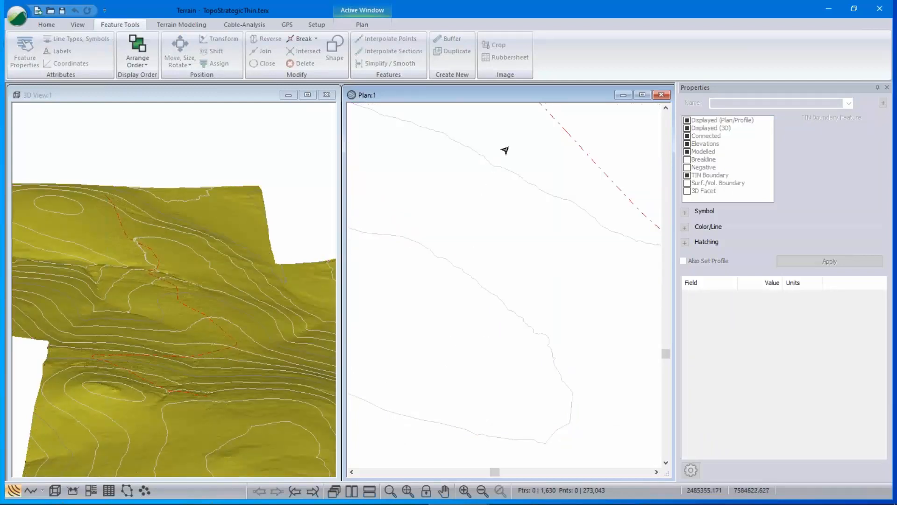
middle_click_drag(514, 149, 465, 312)
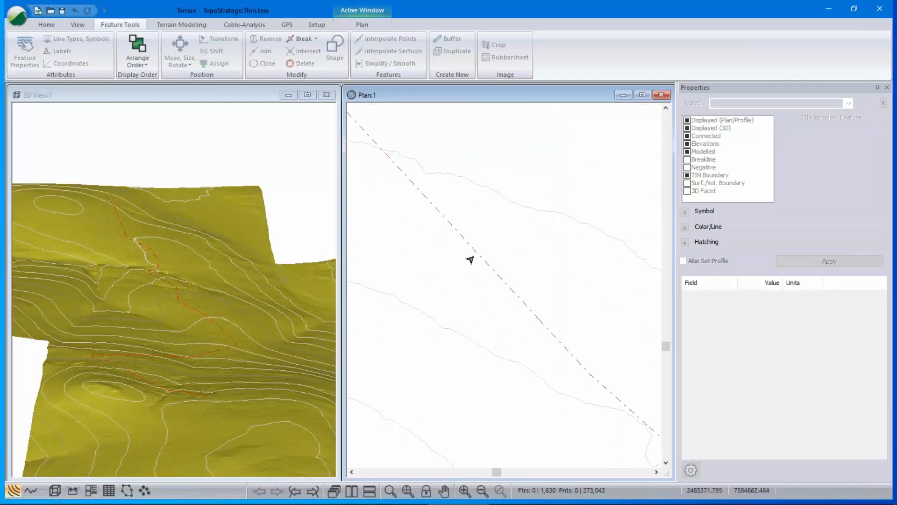
scroll(499, 238, "down", 2)
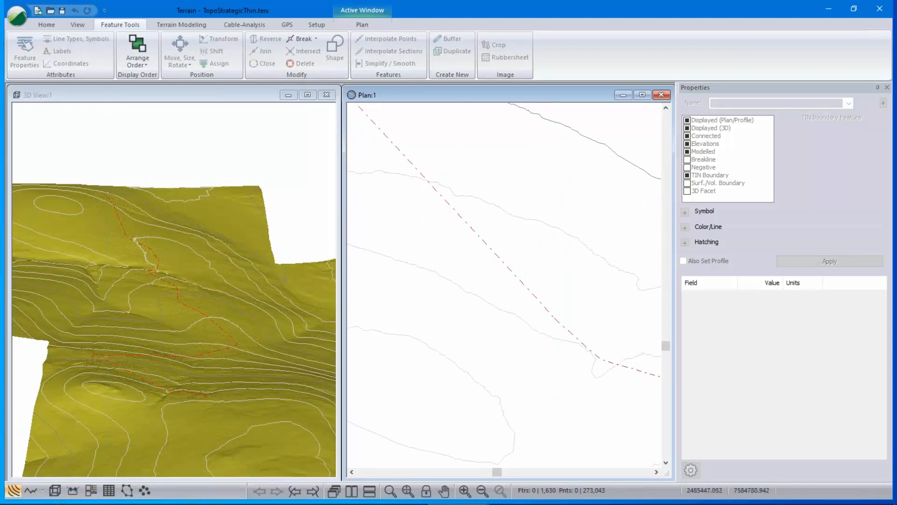
- Start the Simplify tool for surface point data and review the available simplification methods, keeping Basic Grid Simplification (fast)
left_click(186, 26)
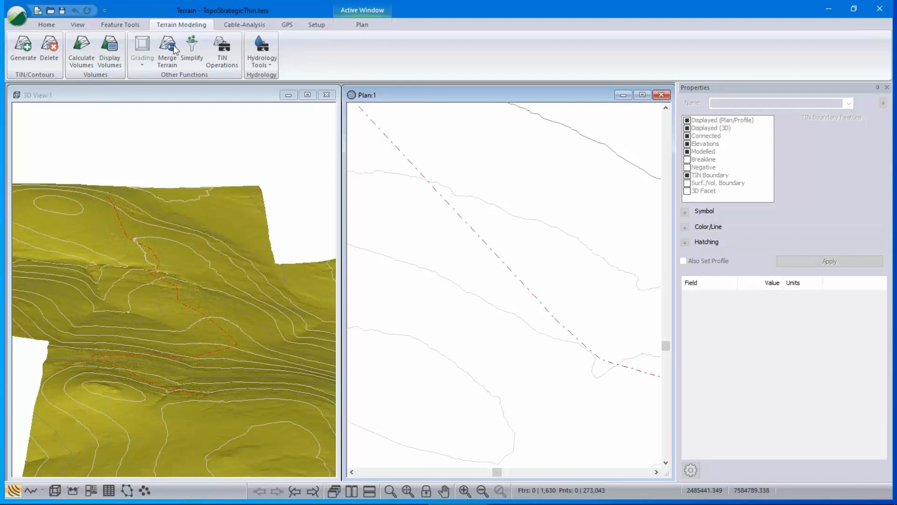
mouse_move(520, 285)
left_click(191, 46)
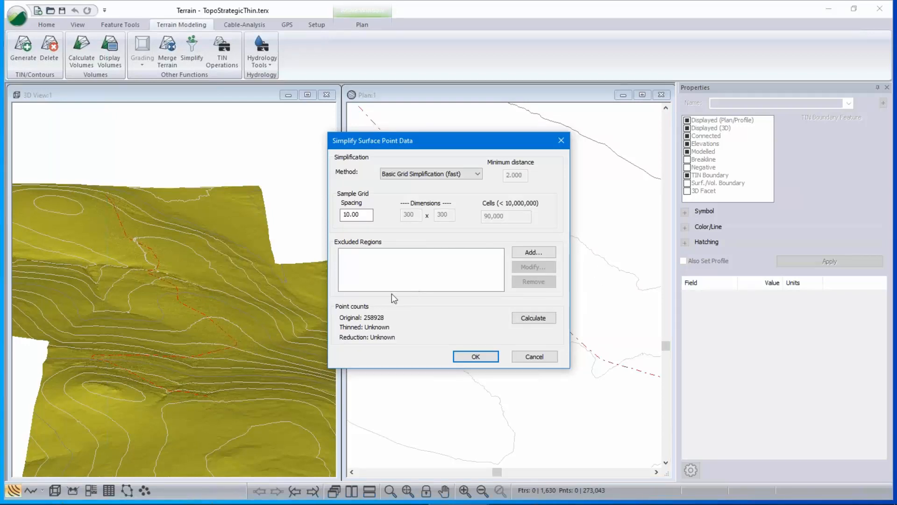
left_click_drag(428, 136, 398, 178)
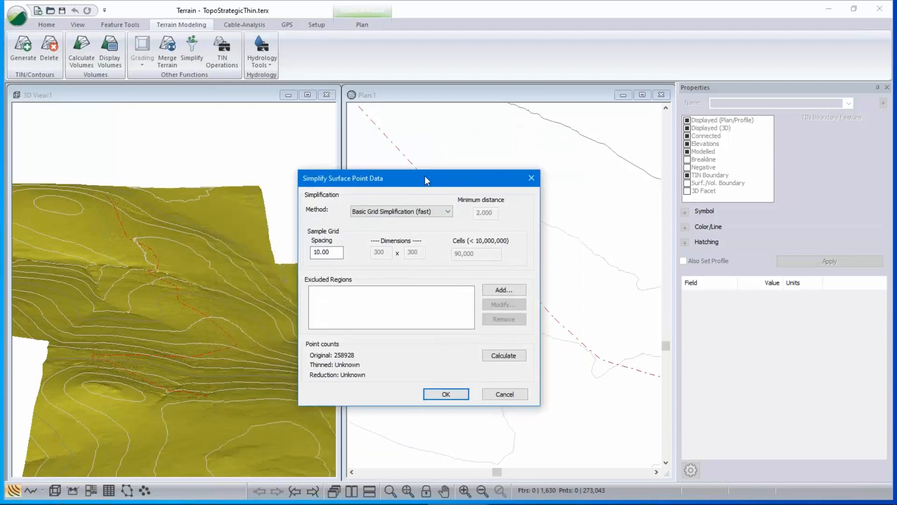
left_click(448, 211)
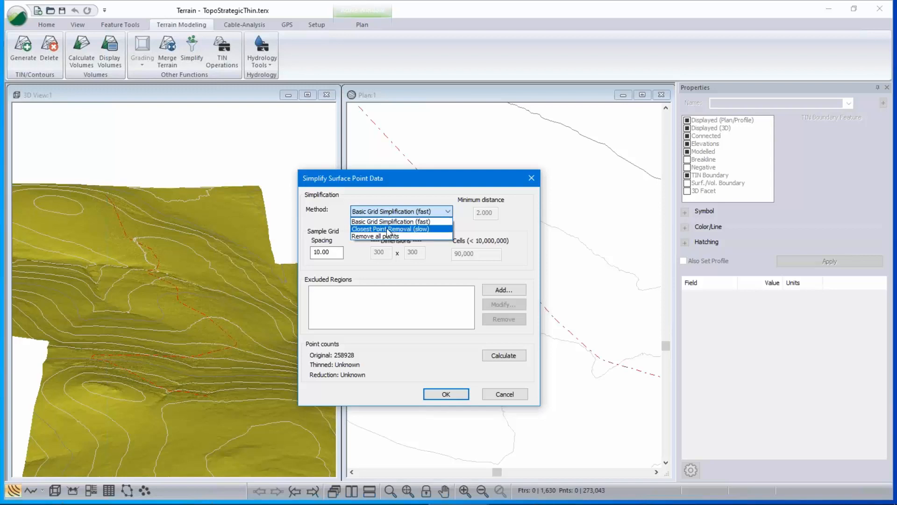
left_click(397, 184)
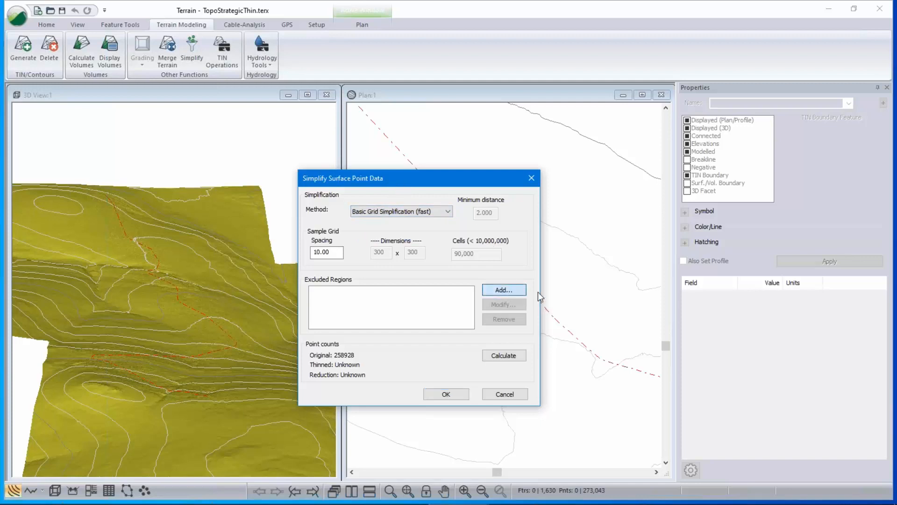
- Start adding an excluded region and compare the Rectangle, Corridor and Polygon region types, including the polygon's feature selection
left_click(504, 290)
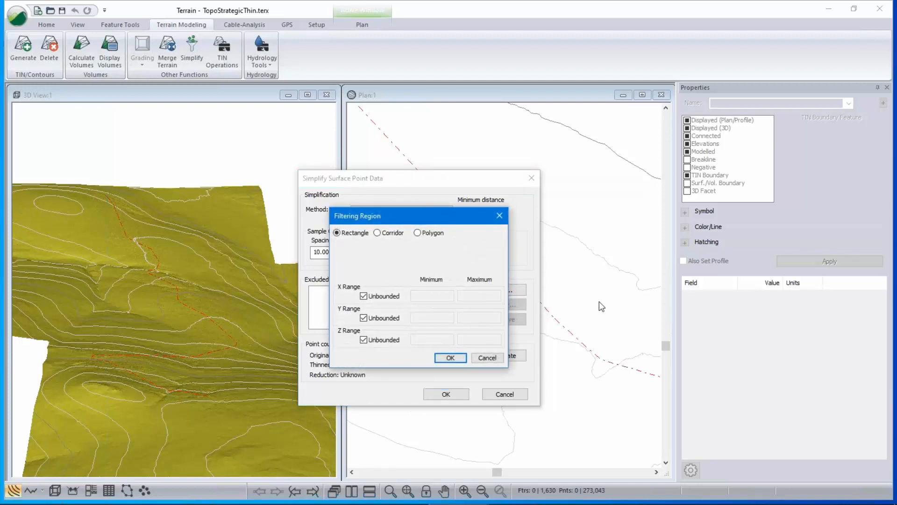
left_click(378, 234)
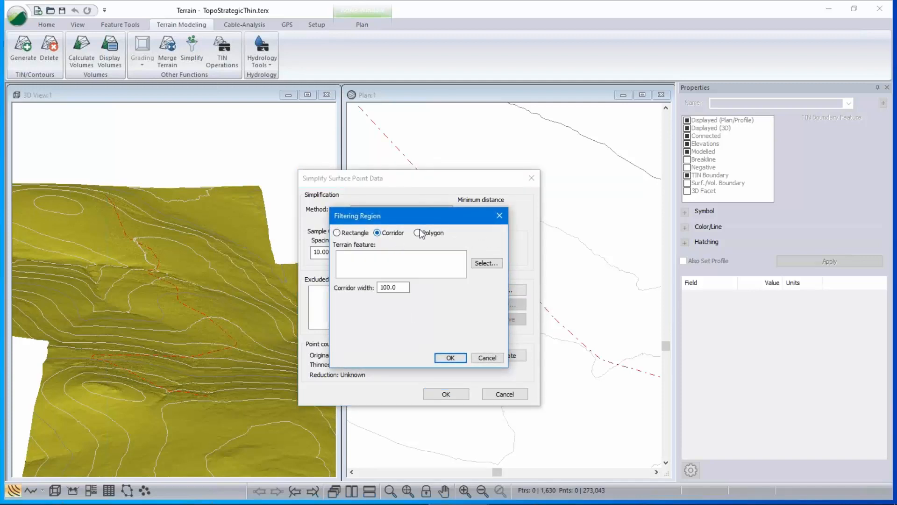
left_click(418, 232)
left_click(486, 262)
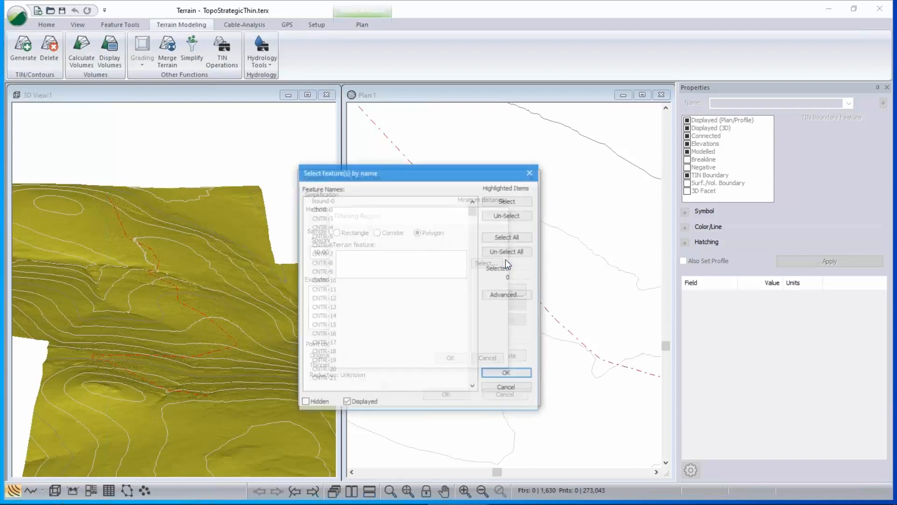
left_click(316, 199)
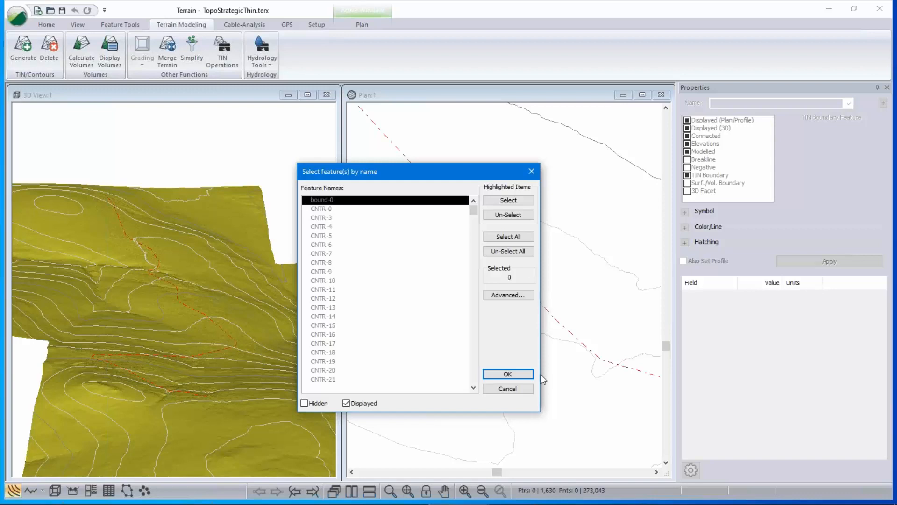
left_click(508, 388)
left_click(351, 232)
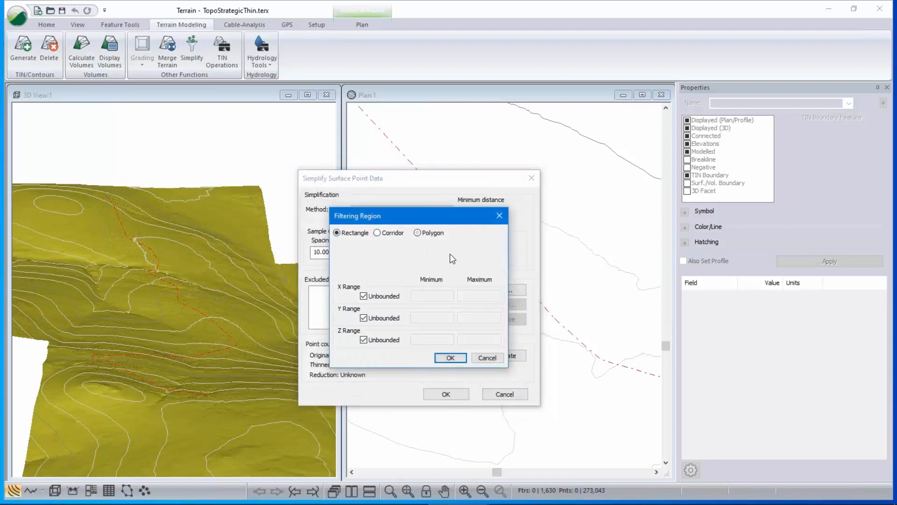
left_click(378, 232)
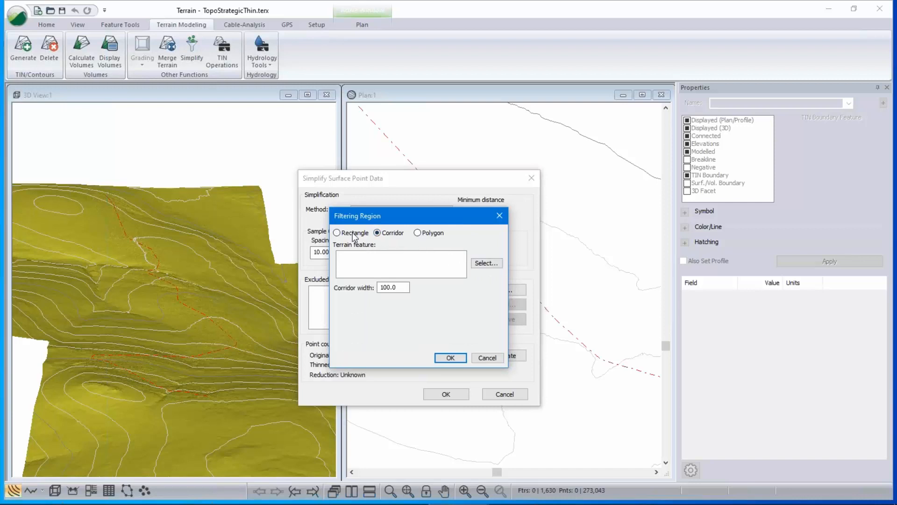
left_click(353, 233)
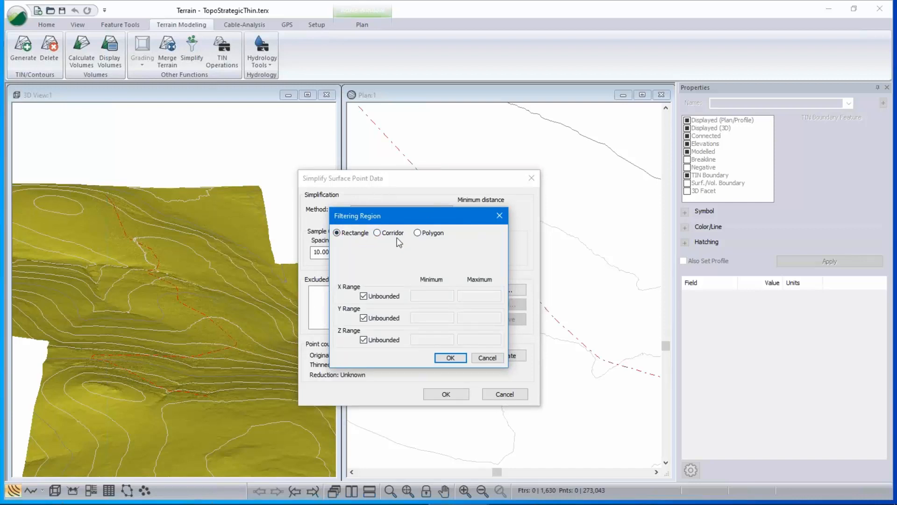
- Add an excluded corridor region along the terrain feature H-align1_CL-0 with a corridor width of 200
left_click(379, 233)
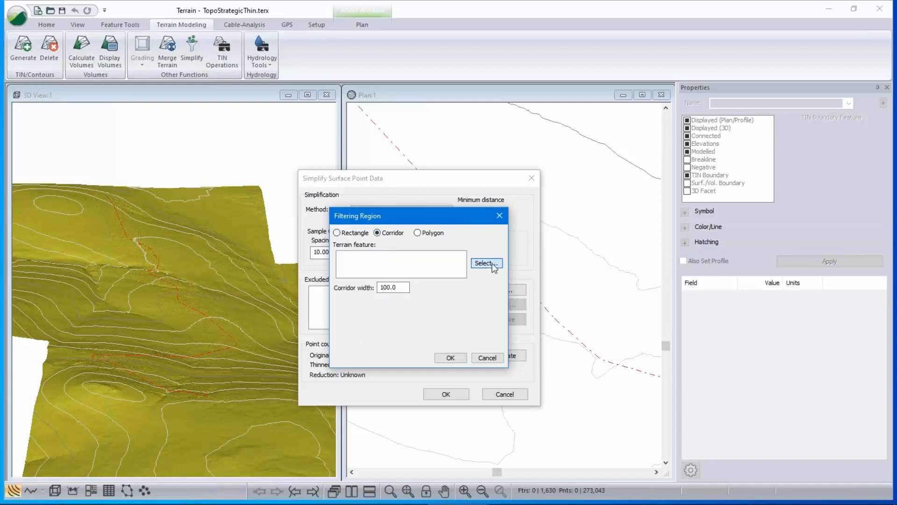
left_click(493, 267)
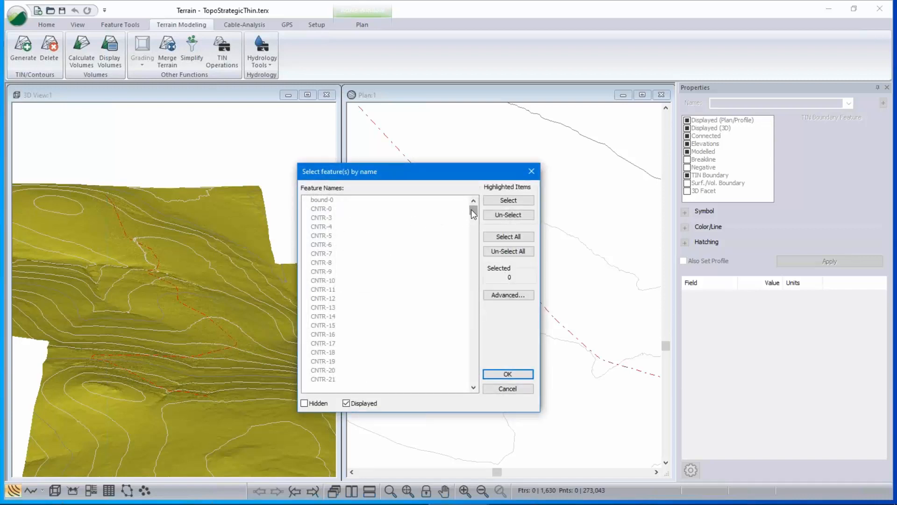
scroll(493, 394, "down", 15)
left_click(465, 316)
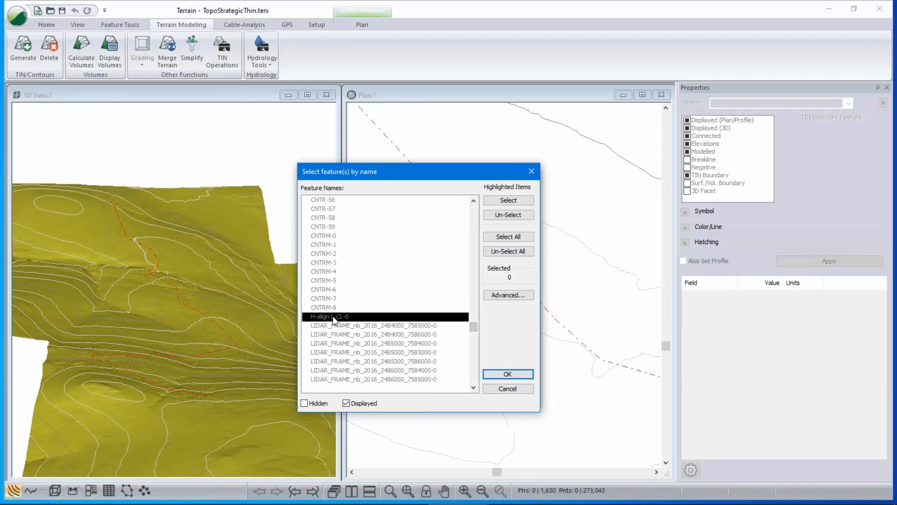
left_click(518, 373)
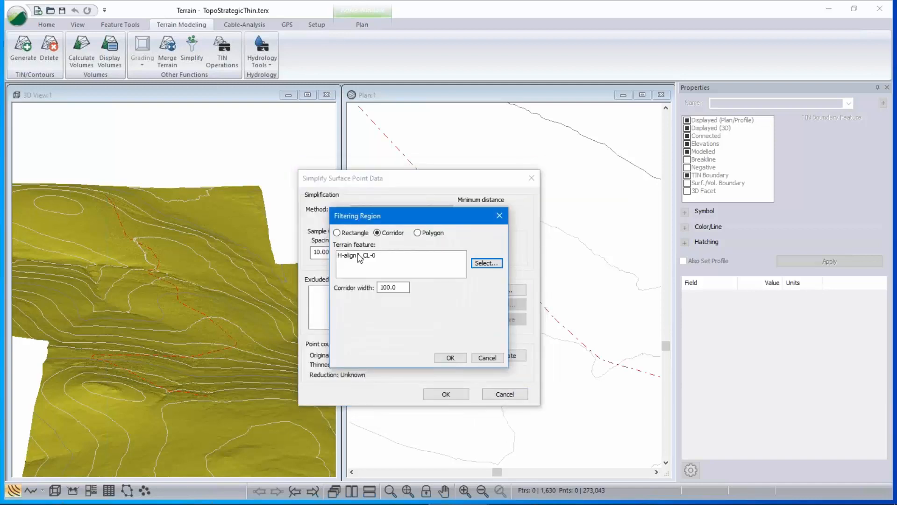
double_click(384, 287)
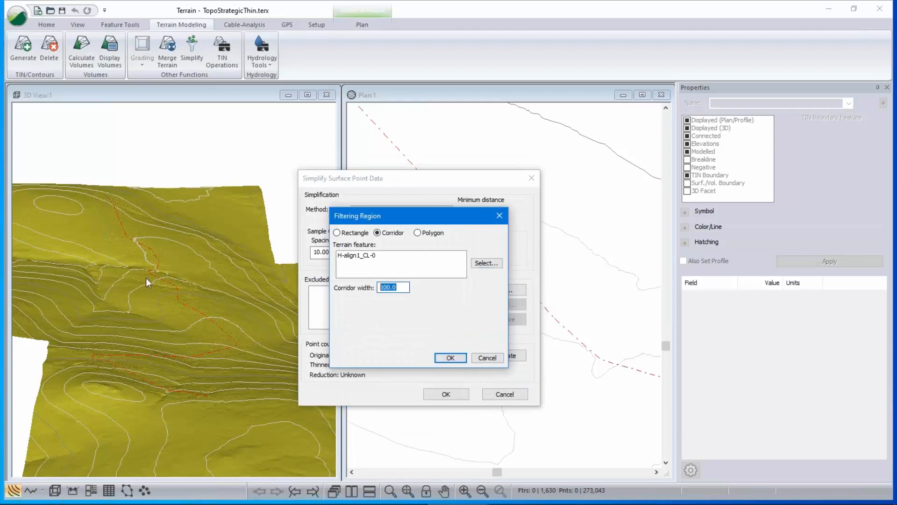
type("200")
left_click(449, 357)
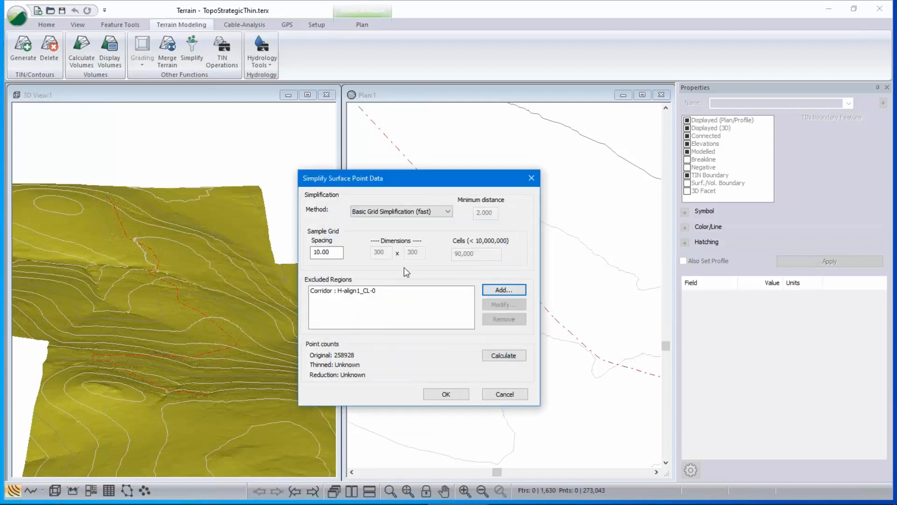
- Try a sample grid spacing of 1, set it to 10 and cancel the simplification
left_click(344, 294)
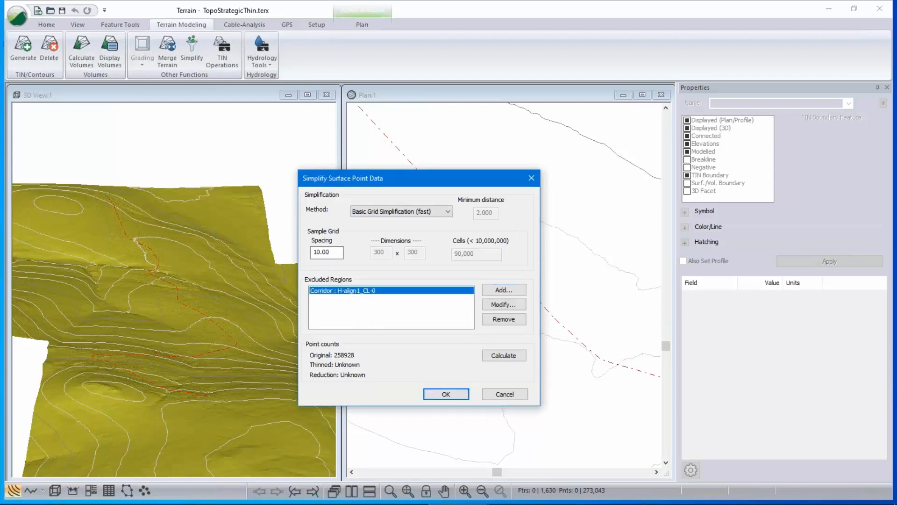
left_click_drag(340, 252, 311, 253)
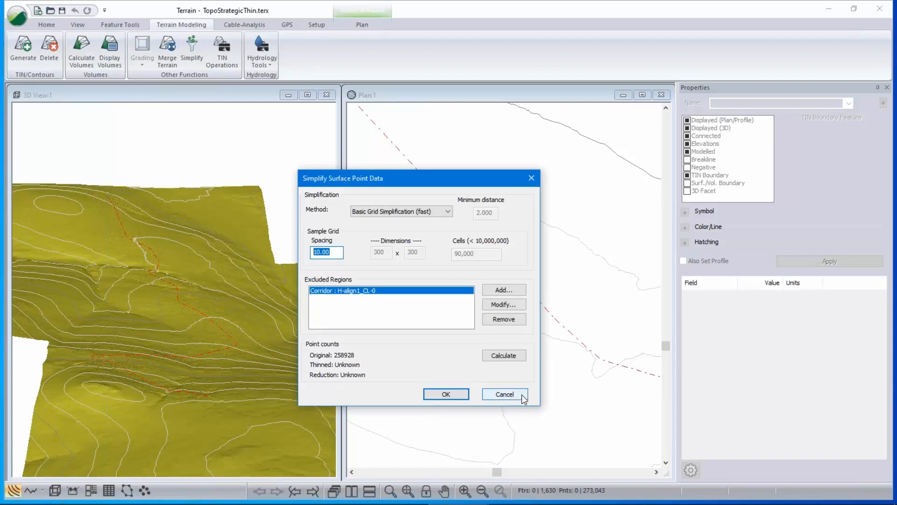
left_click_drag(489, 181, 326, 163)
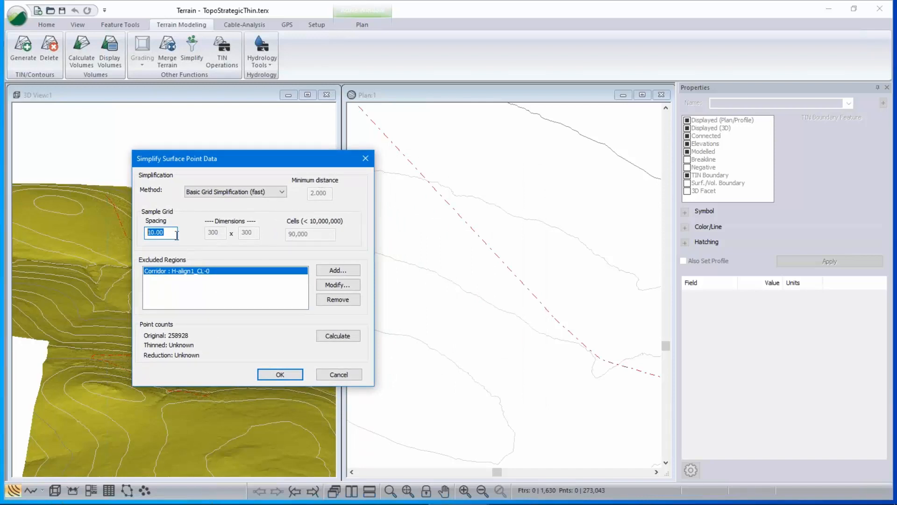
type("1")
double_click(166, 232)
type("10")
left_click(340, 374)
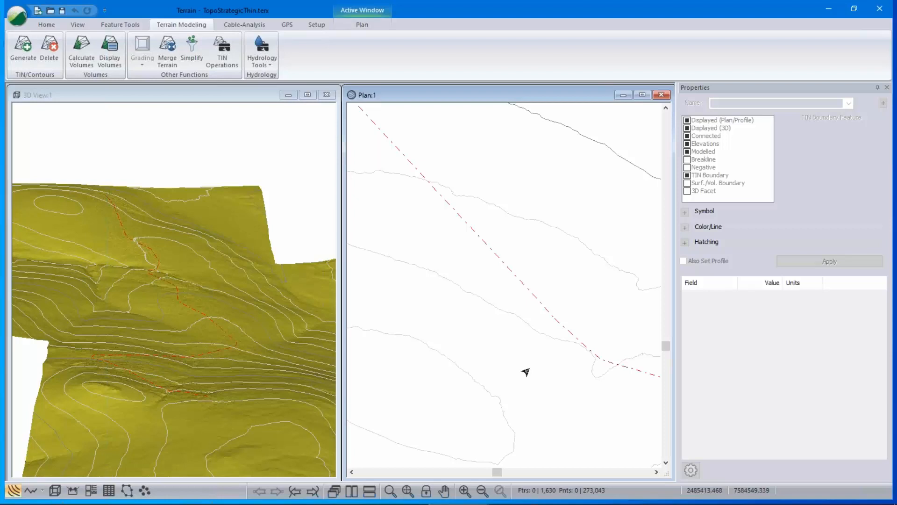
- Select all terrain features to inspect the point density along the corridor, and switch to the Location window holding Alignment.dsnx
key("ctrl+a")
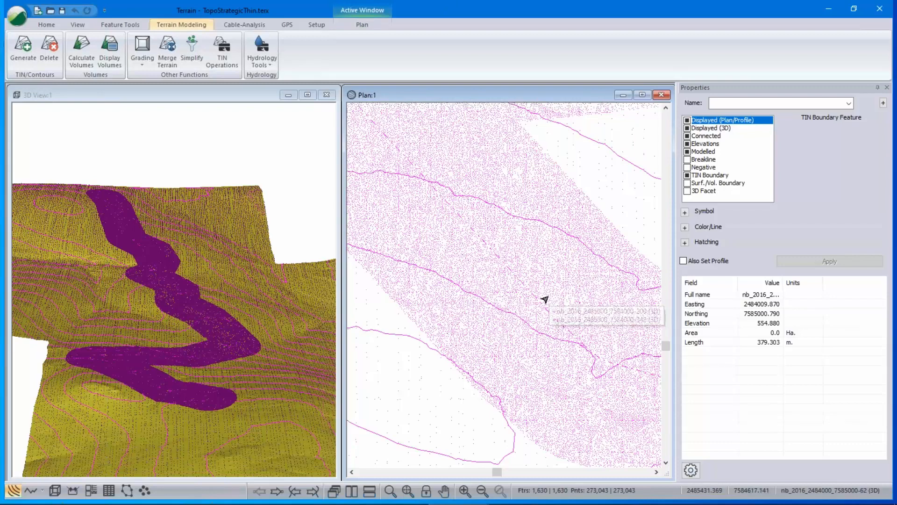
key("alt+Tab")
key("alt+Tab")
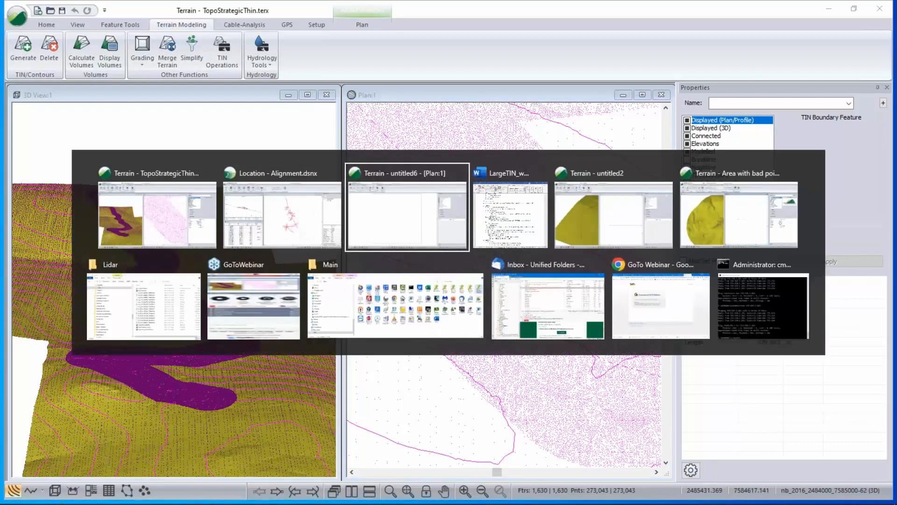
left_click(276, 204)
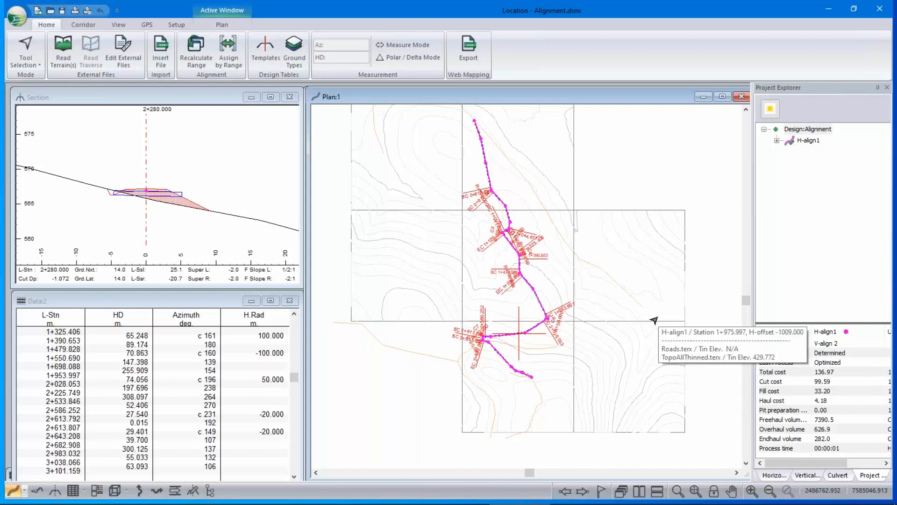
- Set the reference topo surface of alignment H-align1 to the terrain file TopoStrategicThin.terx
left_click(84, 24)
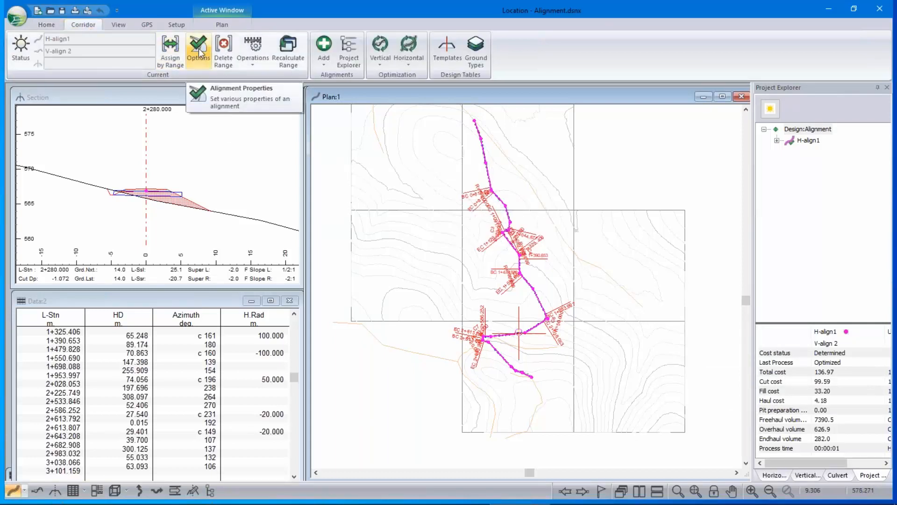
double_click(467, 204)
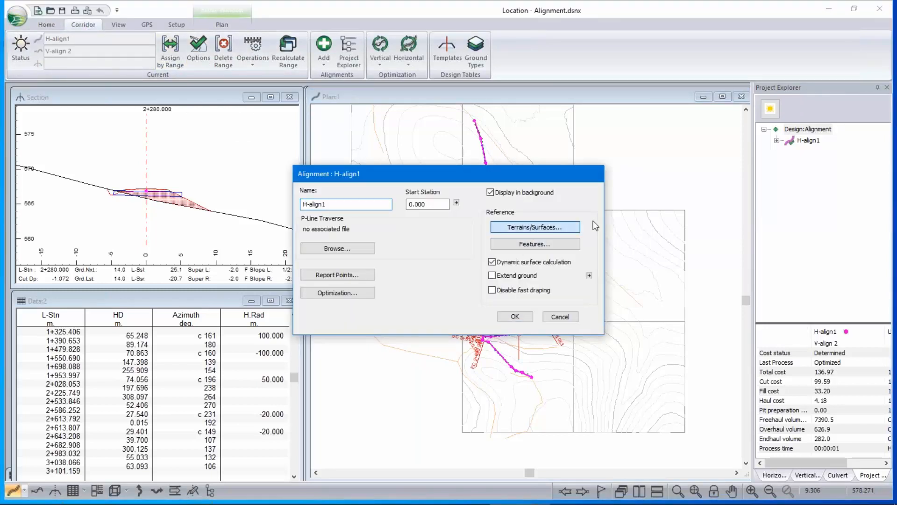
left_click(535, 228)
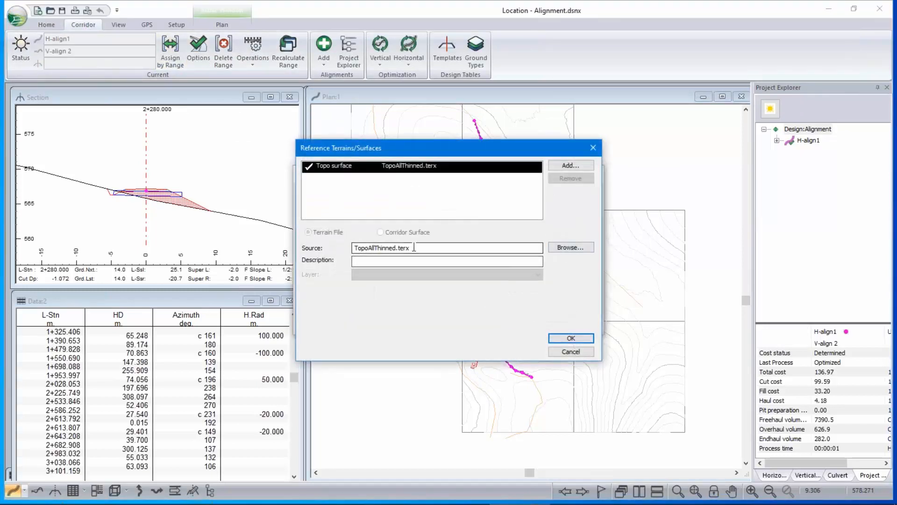
left_click(572, 247)
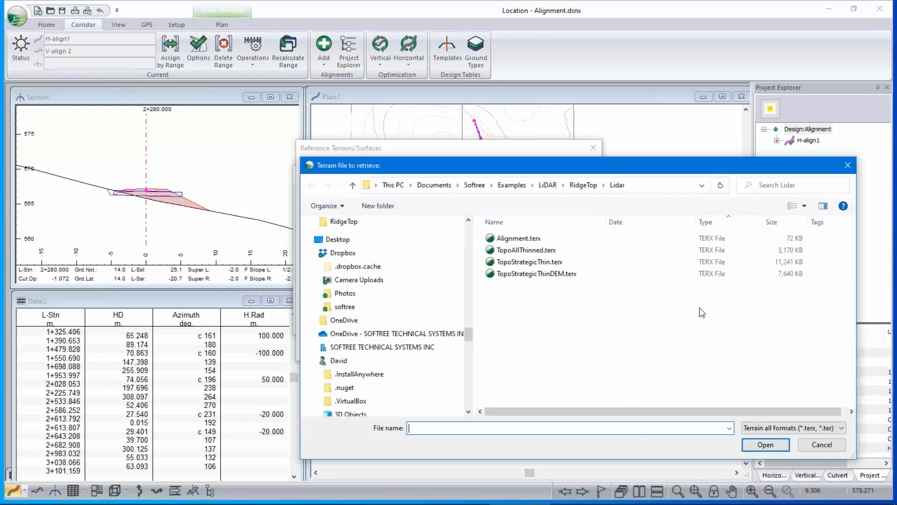
left_click(534, 264)
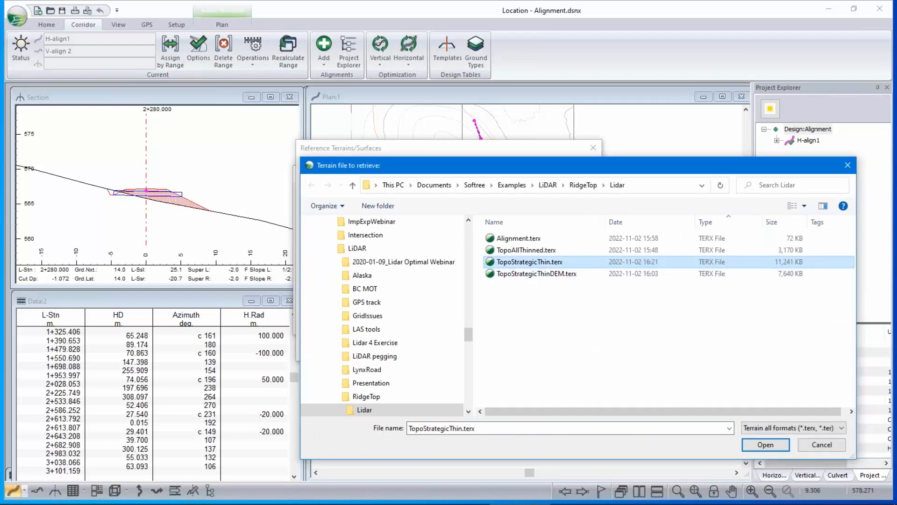
left_click(765, 445)
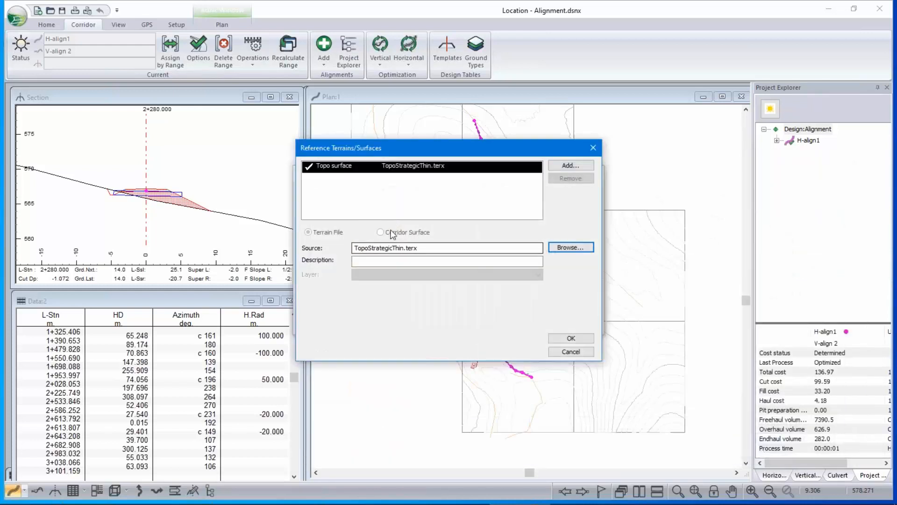
left_click(573, 338)
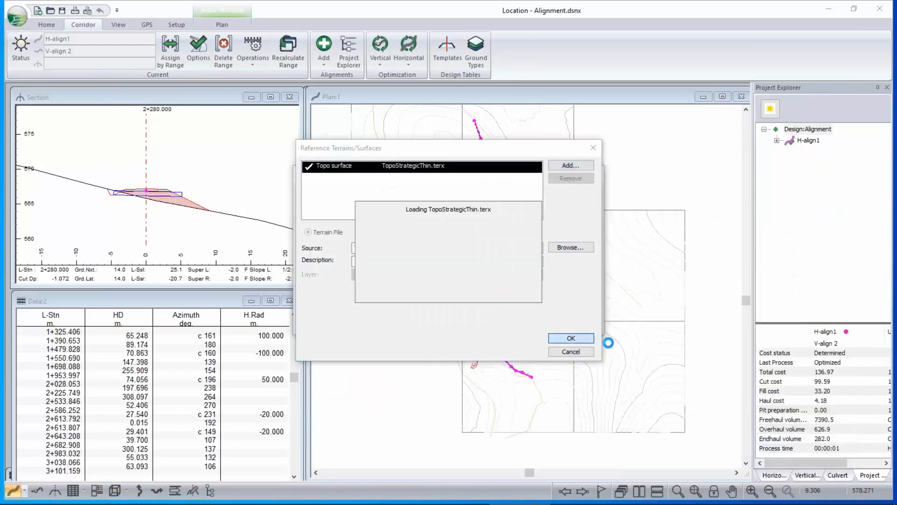
- Accept the H-align1 properties, toggle Re-Cost and recalculate all cross sections along the alignment
left_click(514, 316)
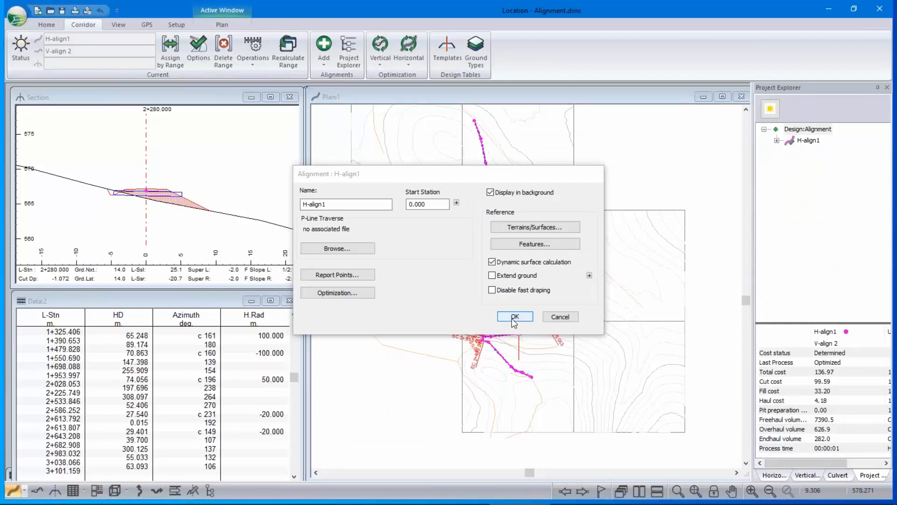
left_click(348, 288)
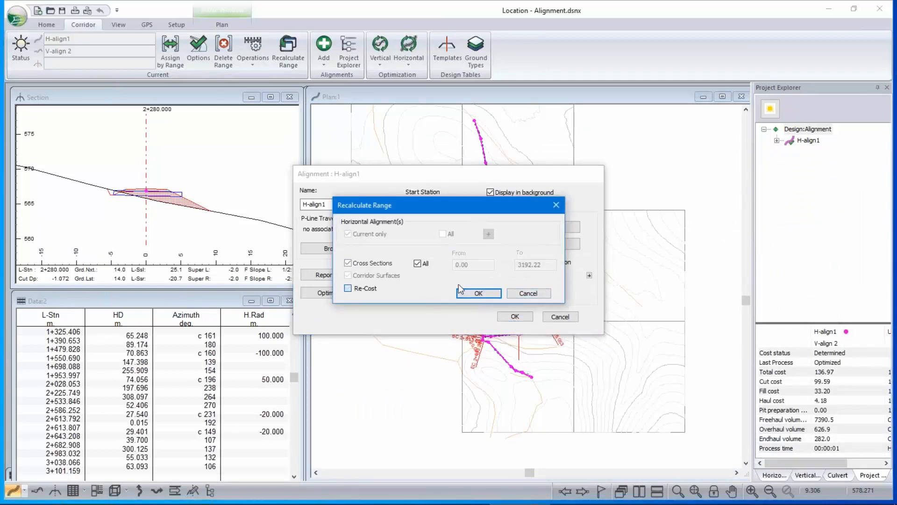
left_click(476, 293)
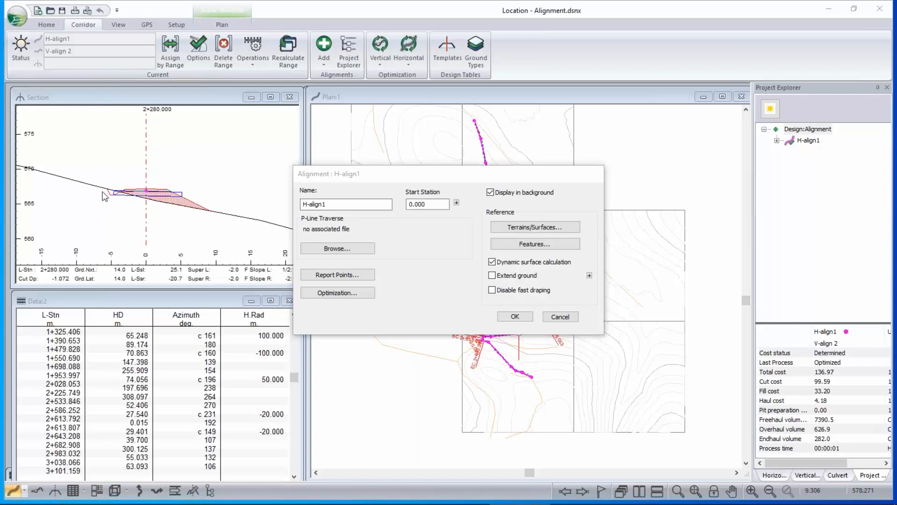
key("Return")
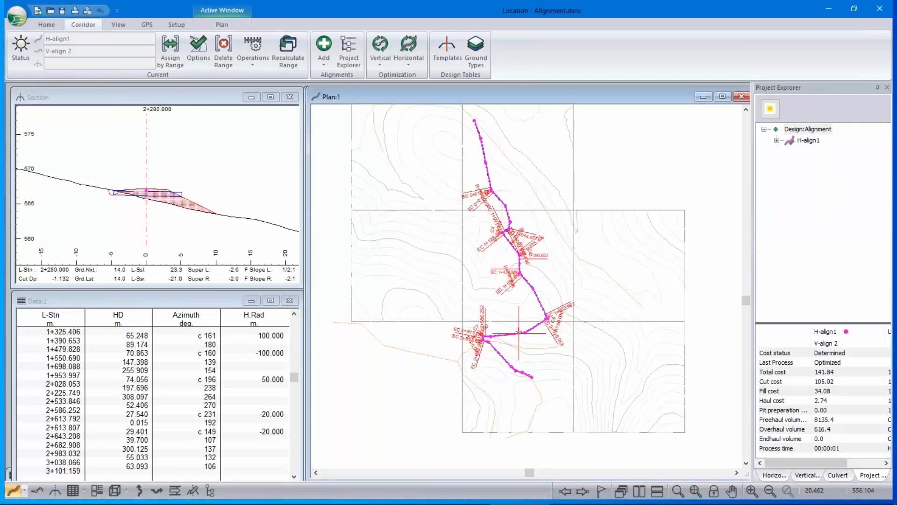
- Display the alignment's profile and examine the ground line against the design grade around station 2+280
mouse_move(238, 221)
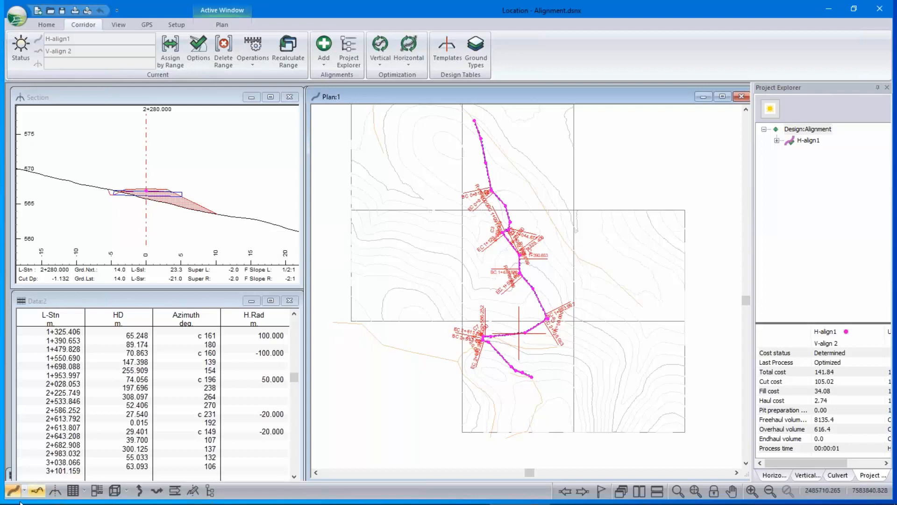
left_click(37, 490)
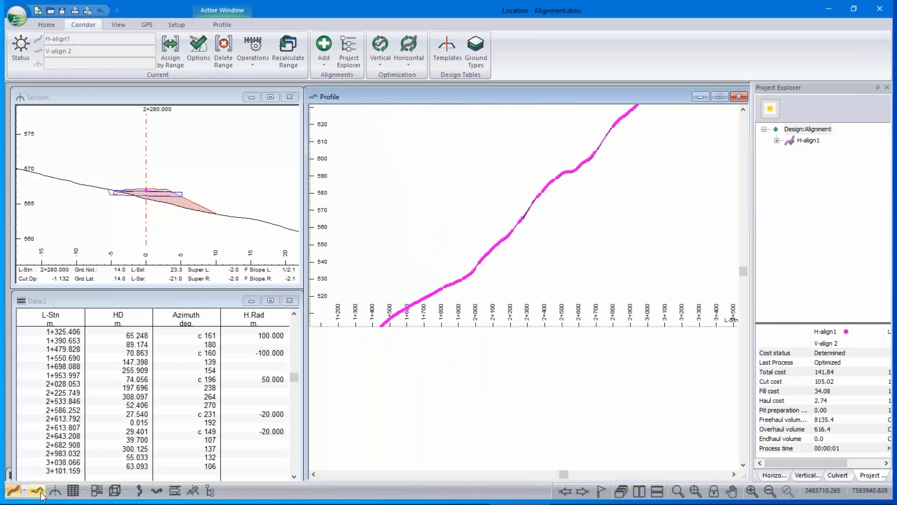
scroll(519, 215, "up", 5)
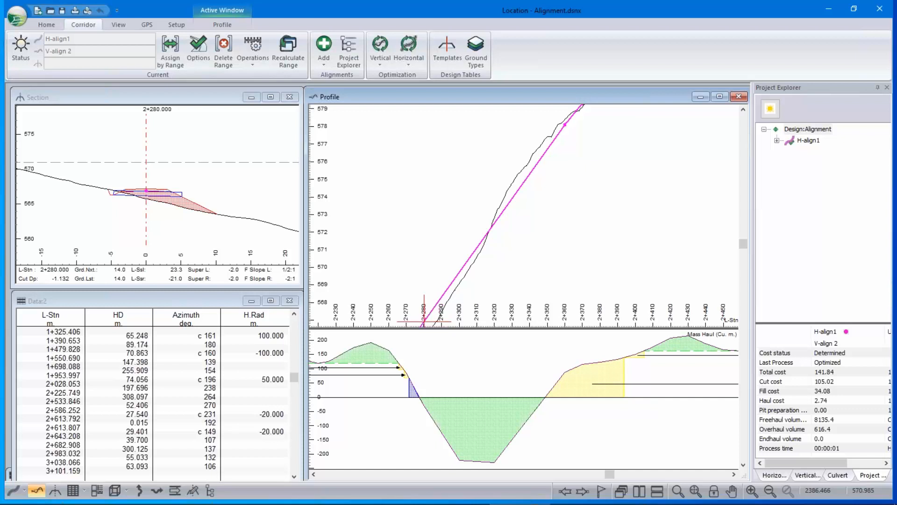
- Switch back to the Terrain window with TopoStrategicThin.terx and clear the feature selection
key("alt+Tab")
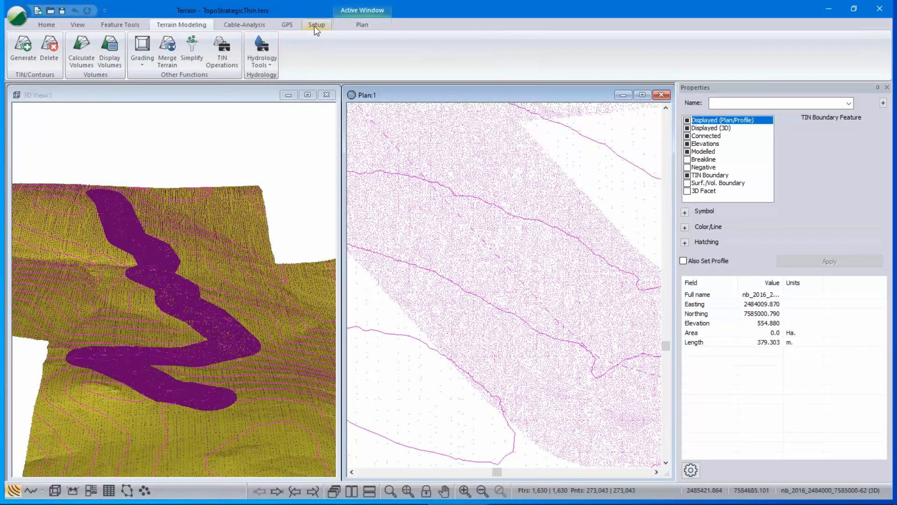
left_click(314, 26)
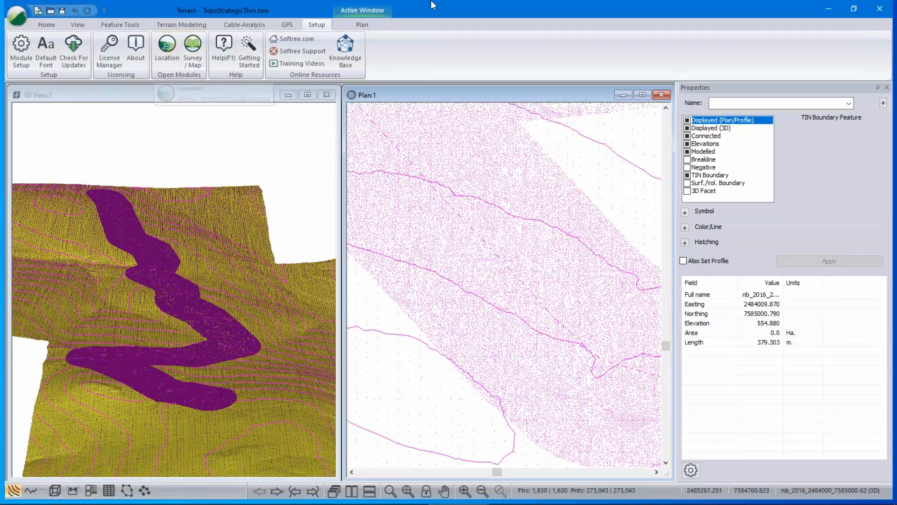
scroll(494, 277, "down", 3)
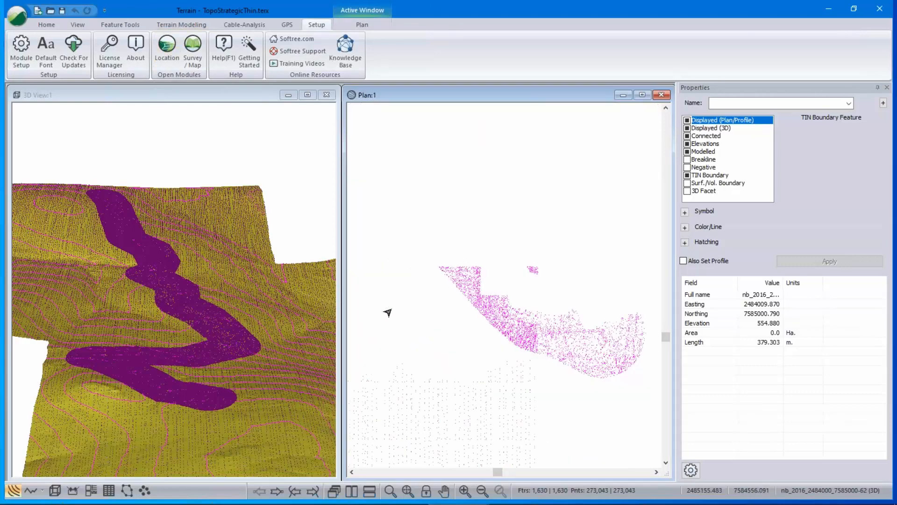
left_click(387, 312)
scroll(592, 331, "down", 5)
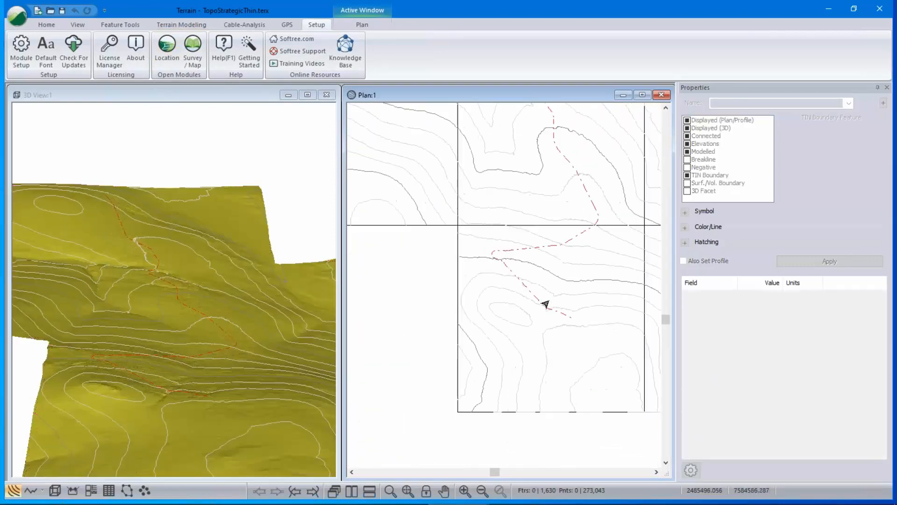
- Turn on the TIN triangle outlines in the plan view and show them around the bend of the road alignment
scroll(525, 219, "up", 1)
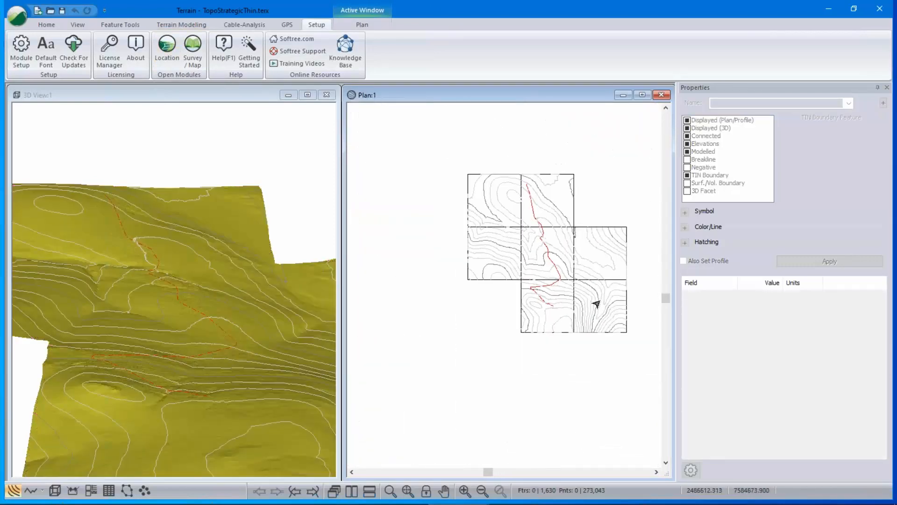
scroll(552, 246, "up", 1)
scroll(552, 247, "up", 1)
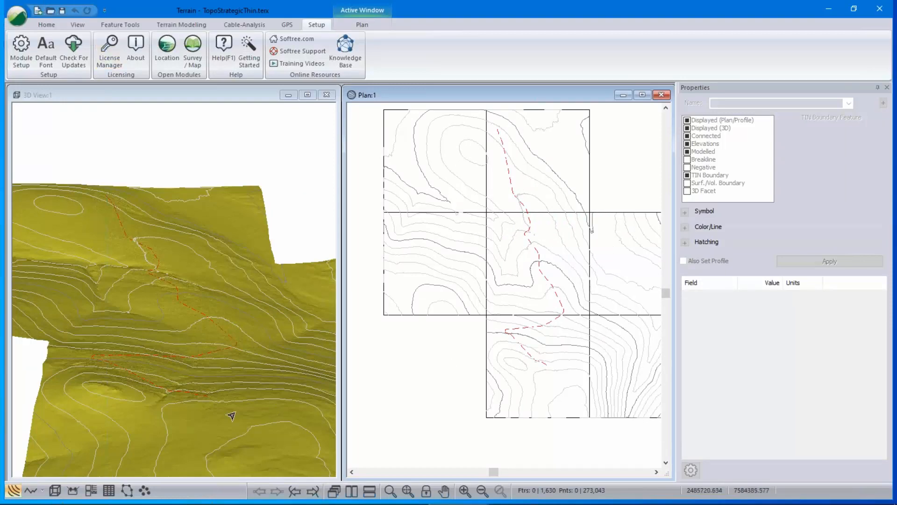
left_click_drag(208, 395, 236, 431)
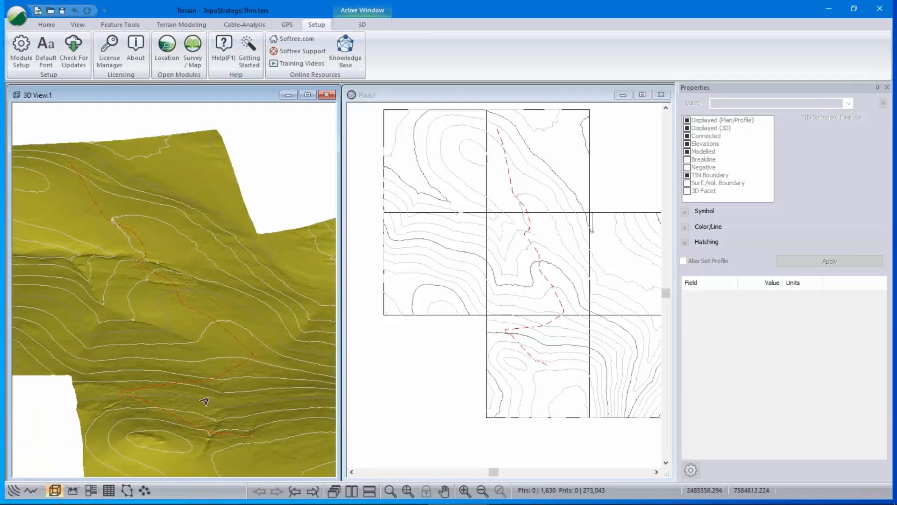
scroll(532, 270, "up", 3)
scroll(533, 270, "up", 5)
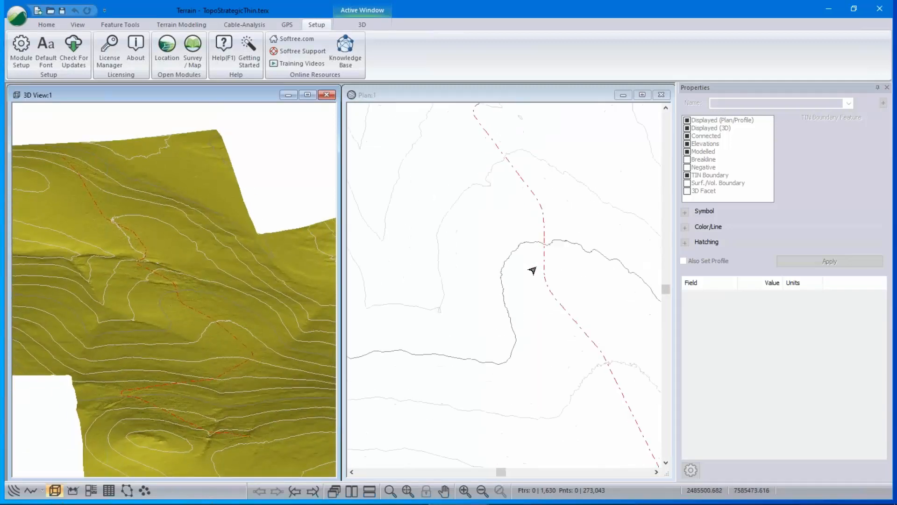
left_click(471, 263)
right_click(417, 246)
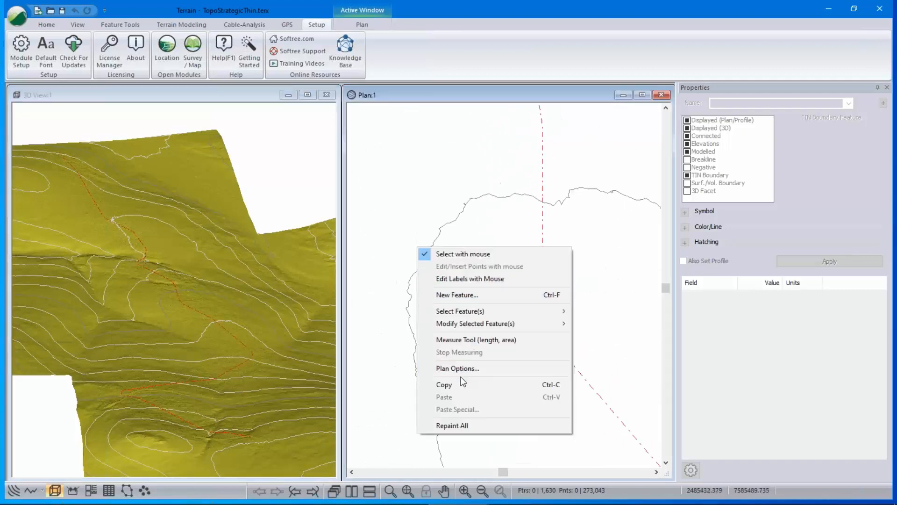
left_click(465, 369)
left_click(366, 181)
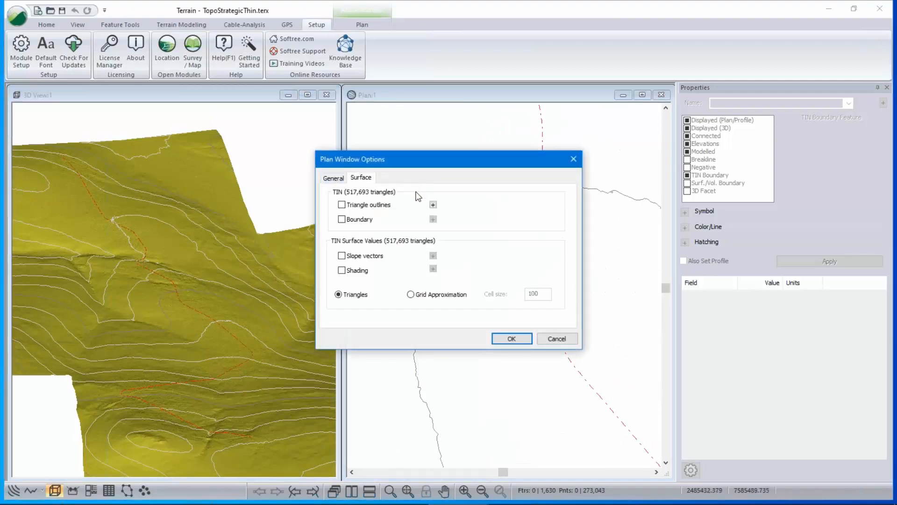
left_click(342, 205)
left_click(512, 338)
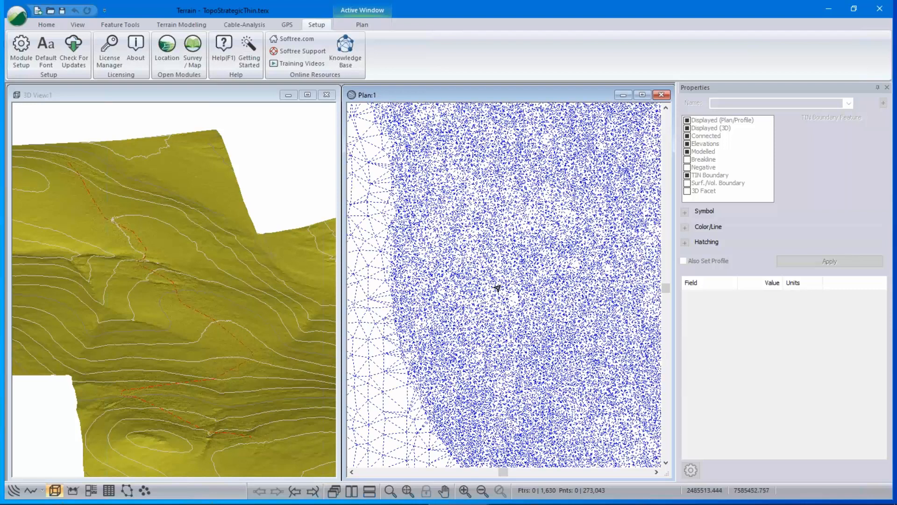
- Turn off the TIN triangle outlines in the plan view
right_click(540, 251)
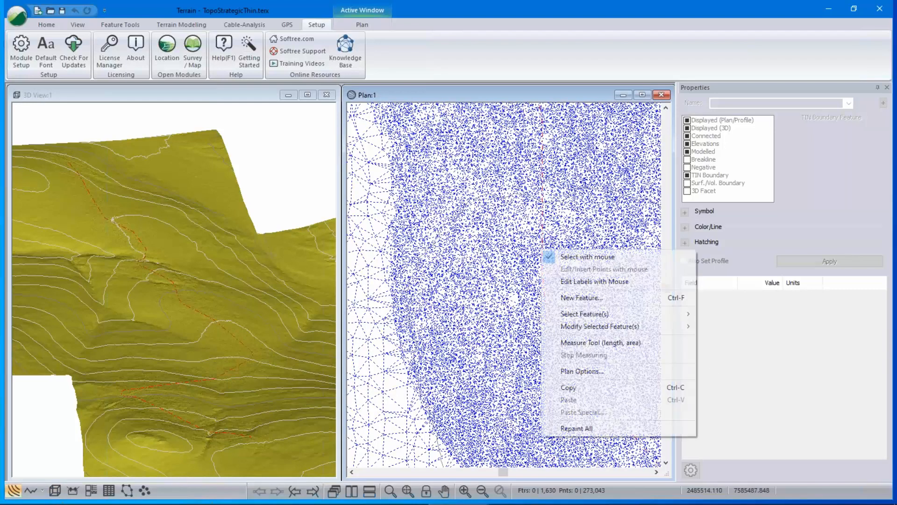
left_click(588, 369)
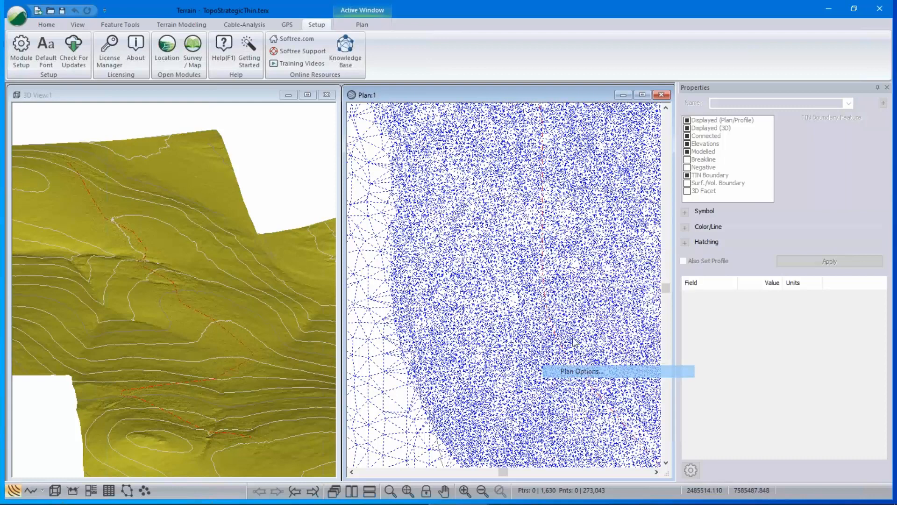
left_click(374, 209)
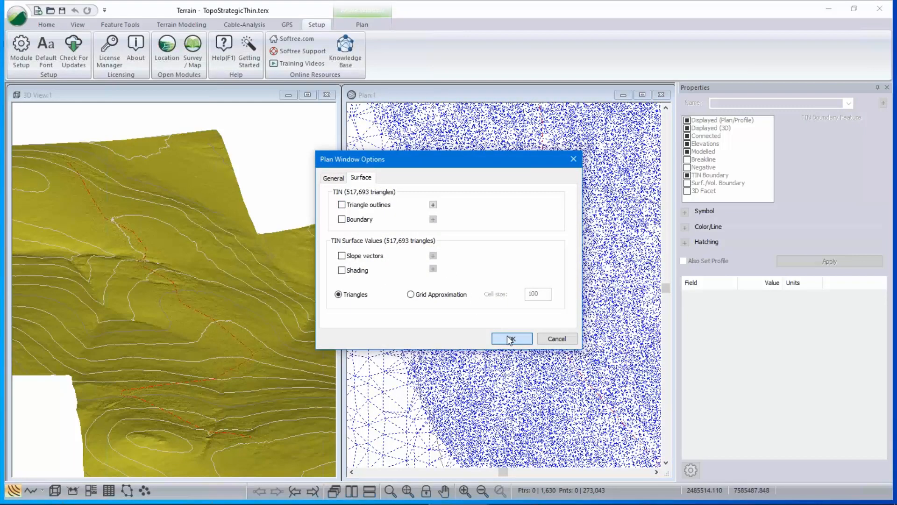
left_click(511, 338)
scroll(527, 290, "up", 5)
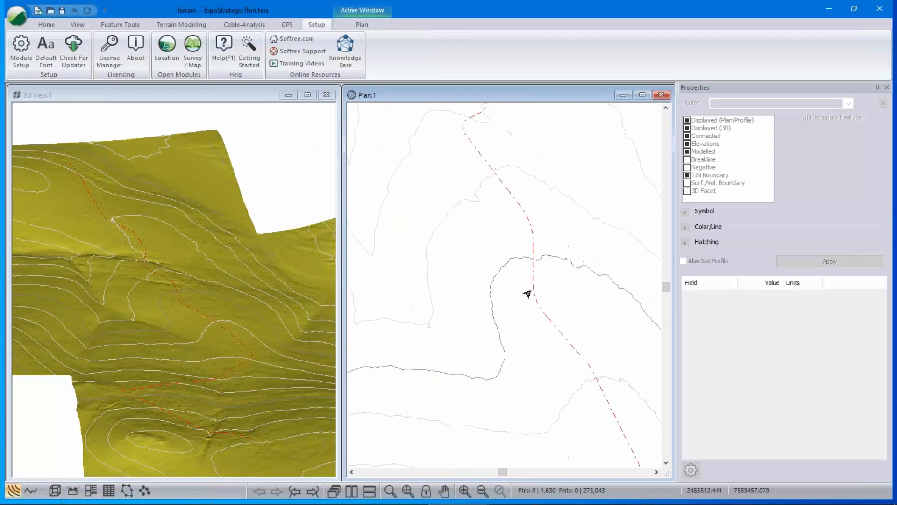
scroll(560, 319, "down", 4)
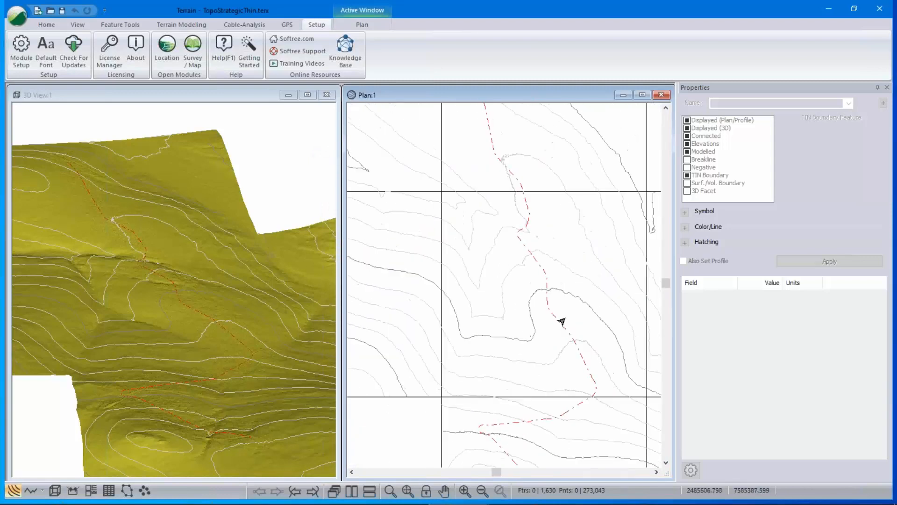
middle_click_drag(559, 319, 515, 294)
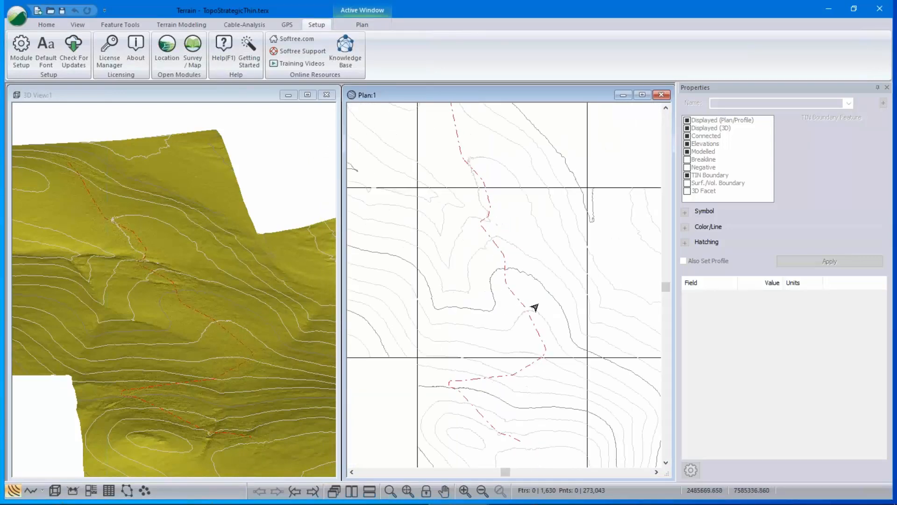
scroll(534, 306, "down", 3)
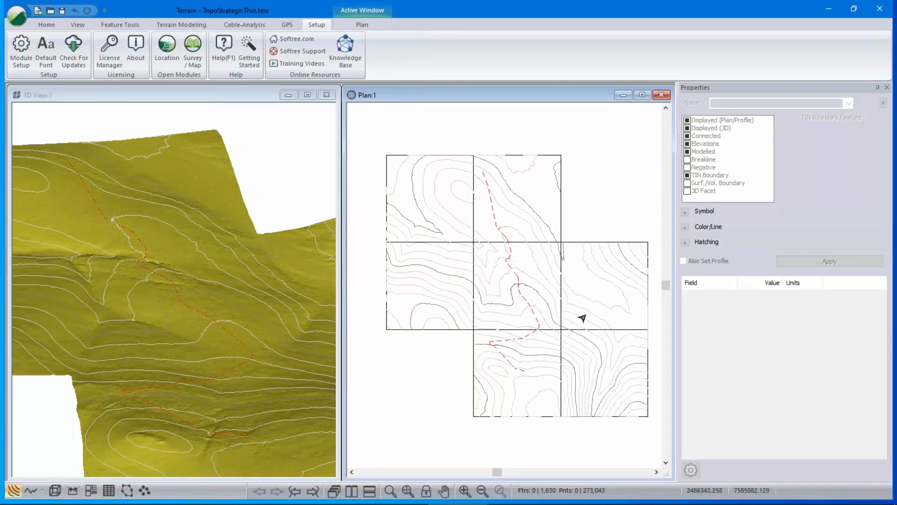
- Set up a terrain calculation that skips triangle calculation, removes all existing contours and uses a new minor contour interval
mouse_move(582, 318)
left_click(179, 26)
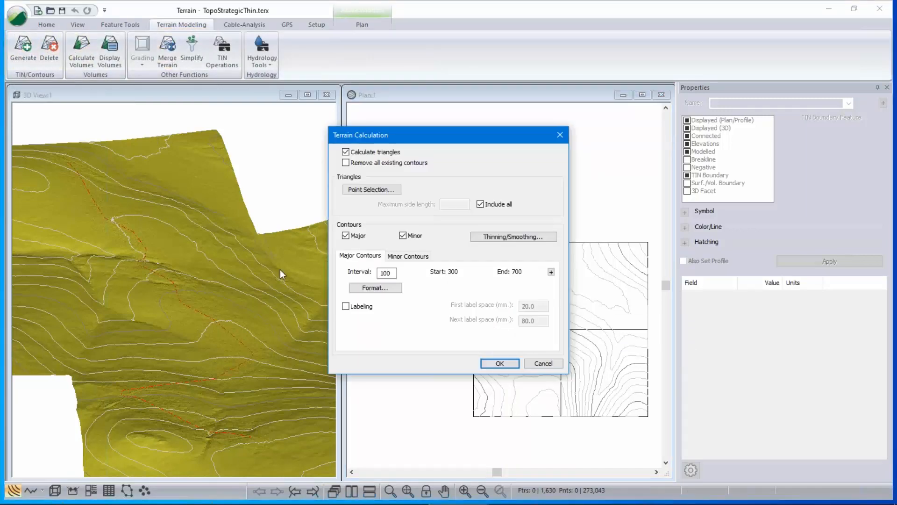
left_click(346, 152)
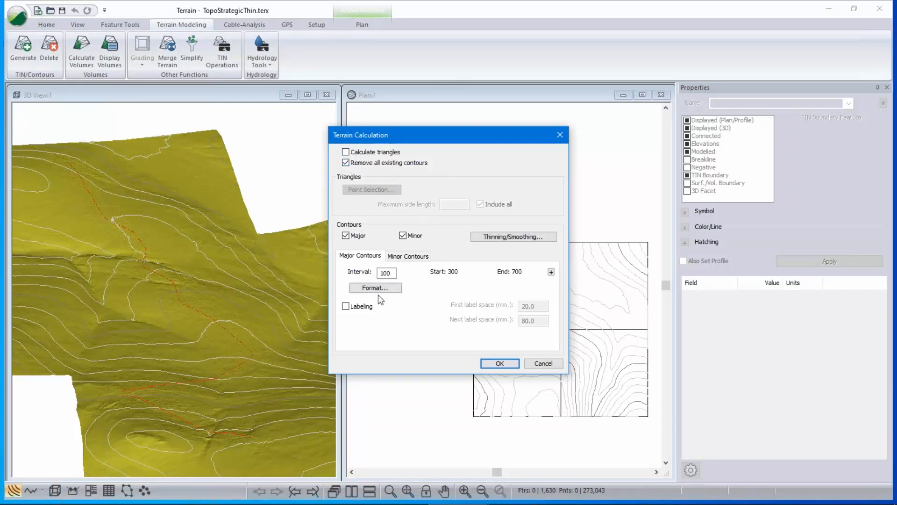
left_click(408, 256)
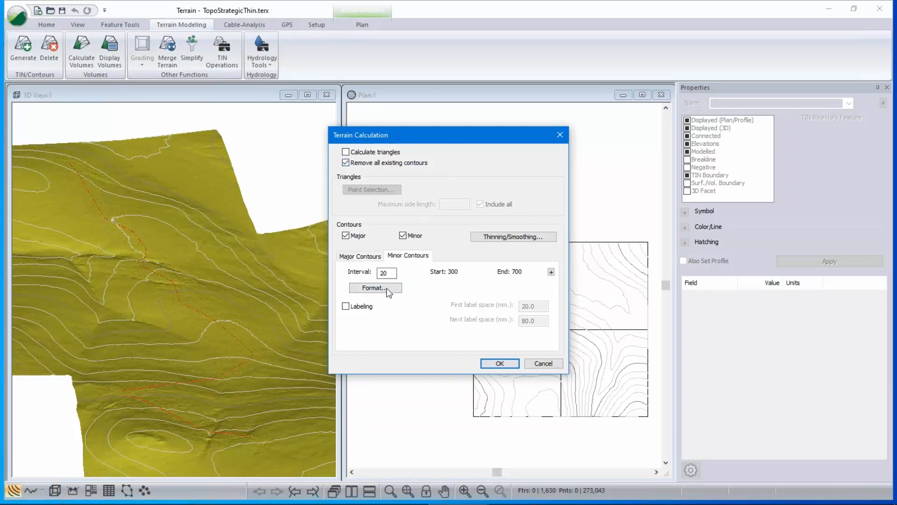
double_click(386, 273)
type("20")
left_click(360, 256)
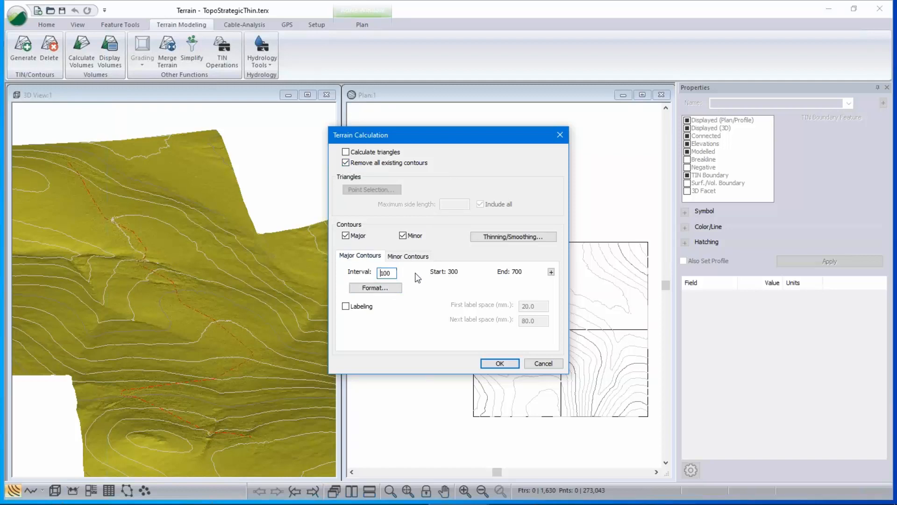
- Set the major contour interval to 50 and leave contour labeling off
double_click(386, 273)
type("50")
left_click(346, 306)
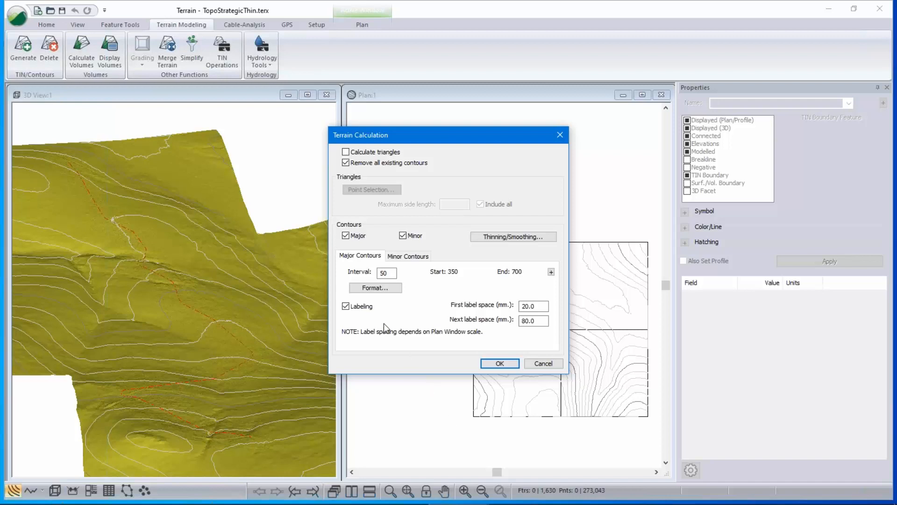
left_click_drag(443, 133, 215, 146)
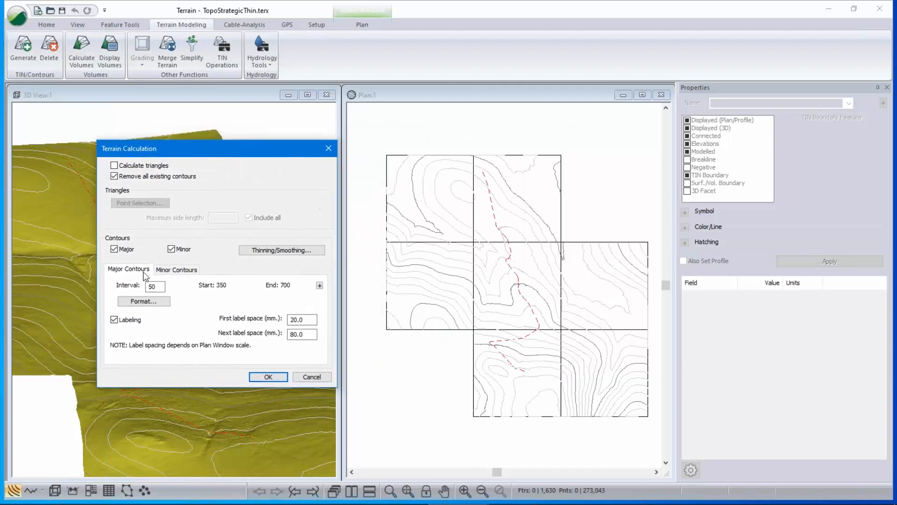
left_click(115, 320)
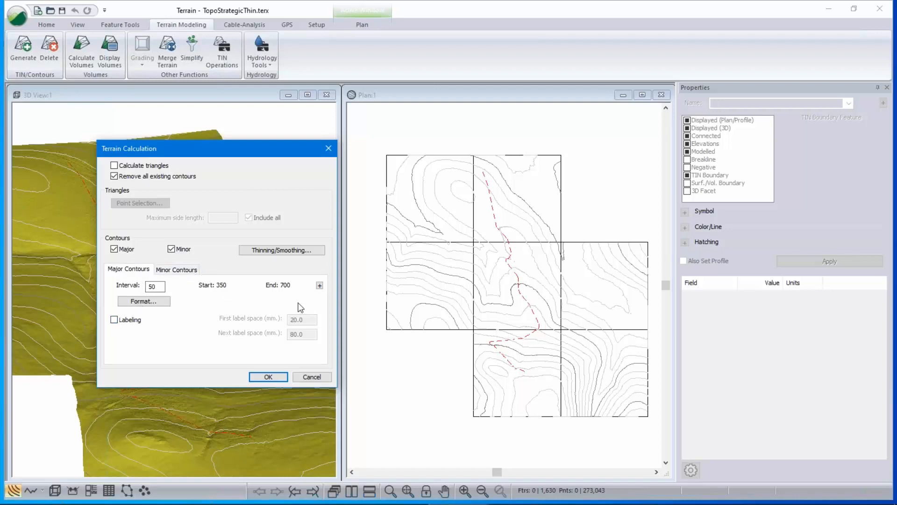
- Keep contour thinning on with a 0.100 tolerance and smoothing off, and generate the contours
left_click(296, 253)
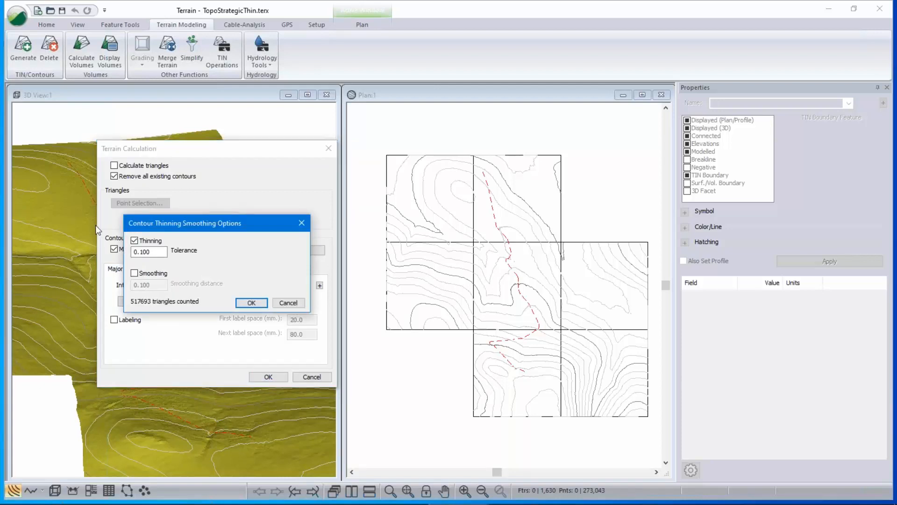
left_click_drag(160, 252, 93, 265)
left_click(159, 251)
left_click(135, 273)
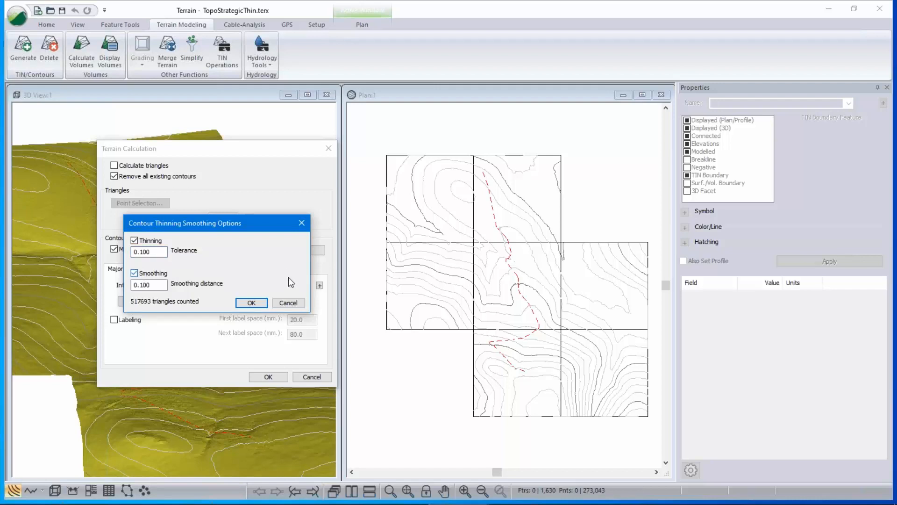
left_click(135, 272)
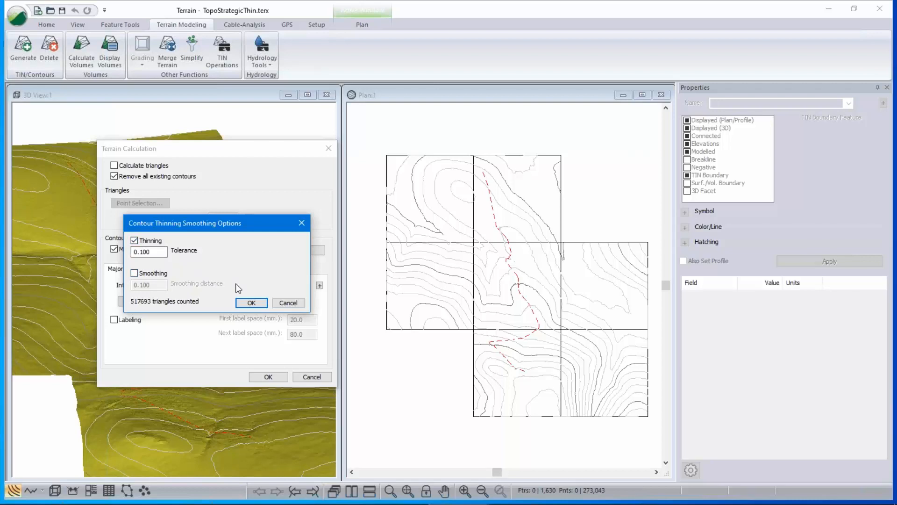
left_click_drag(228, 223, 464, 208)
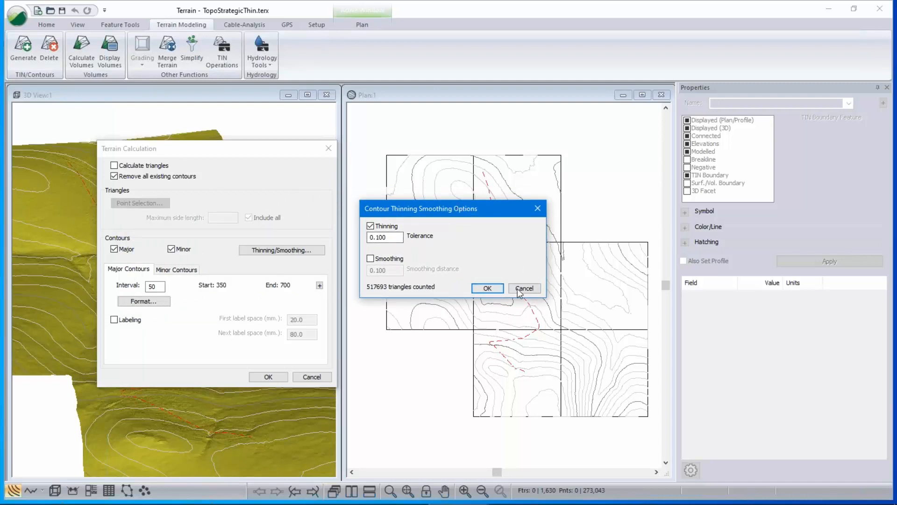
left_click(487, 288)
left_click(263, 378)
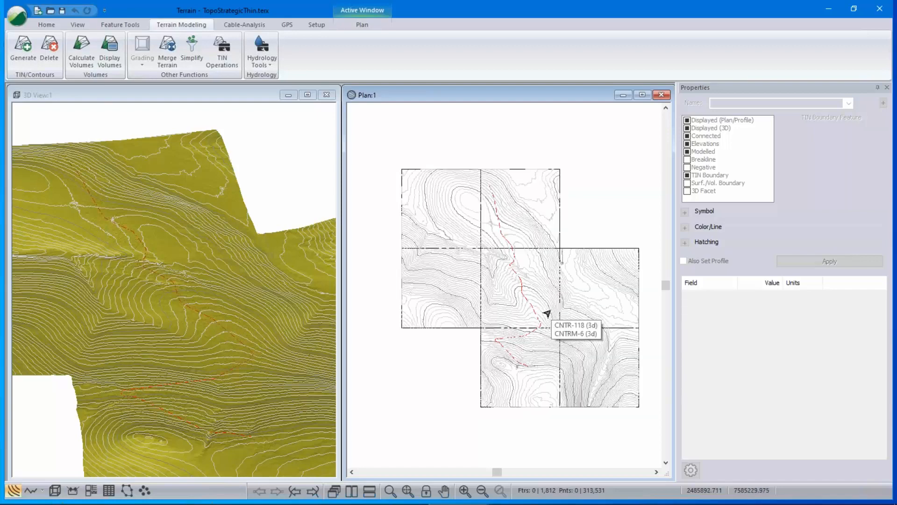
scroll(547, 313, "up", 1)
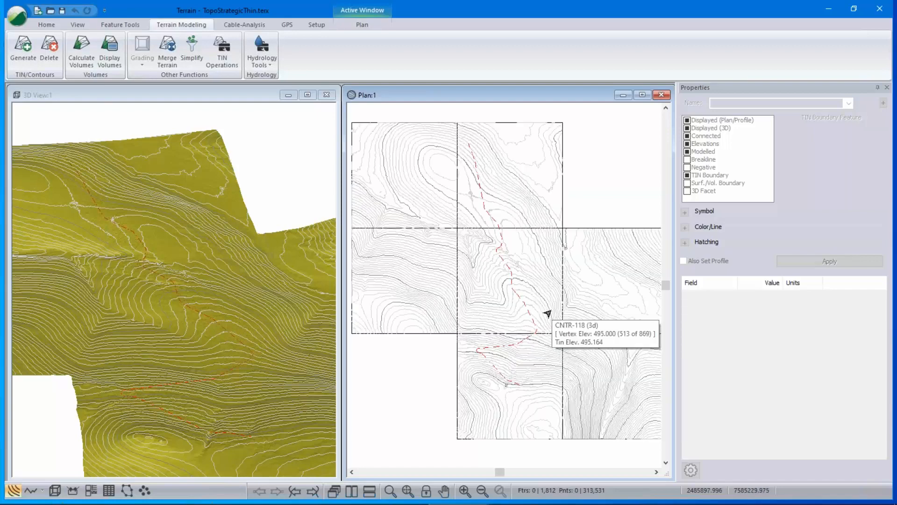
scroll(547, 313, "down", 1)
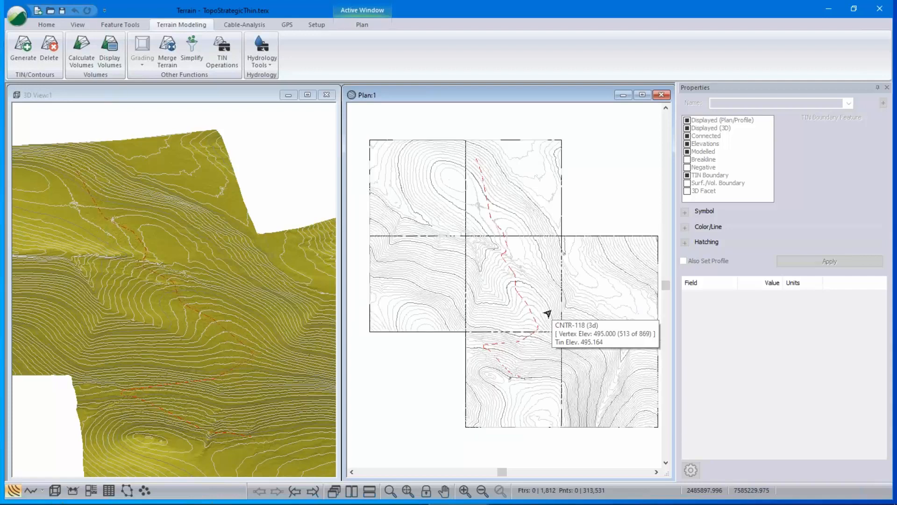
scroll(547, 313, "down", 1)
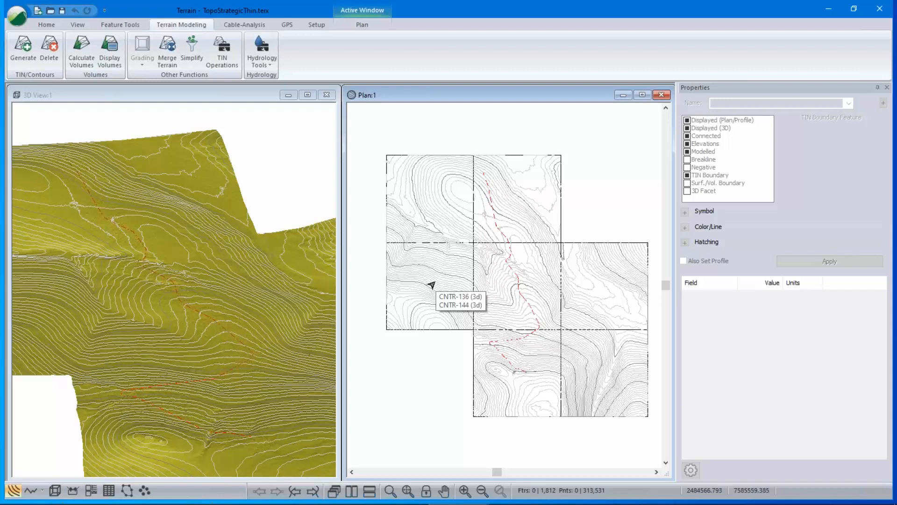
right_click(434, 278)
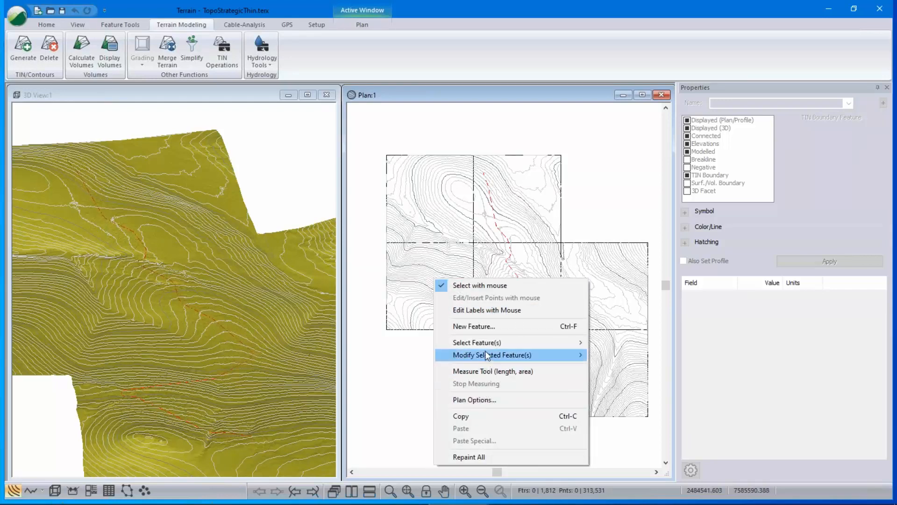
mouse_move(486, 342)
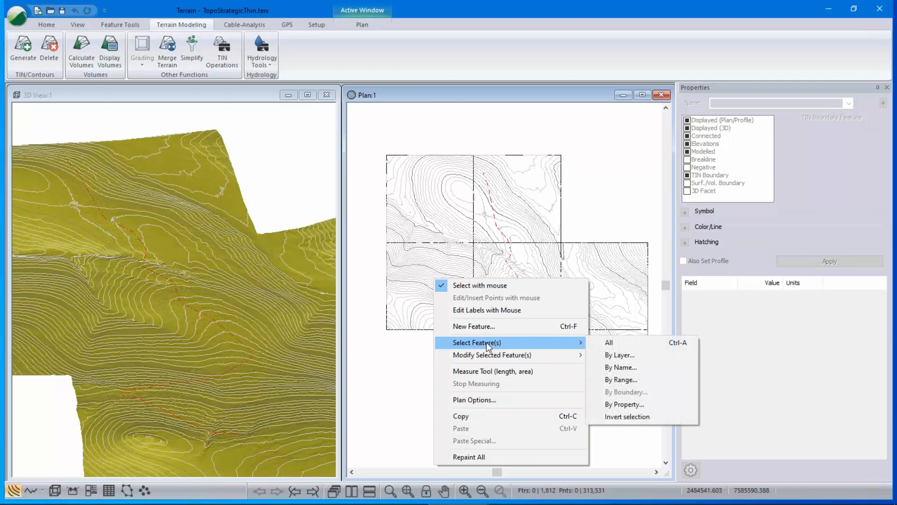
left_click(397, 379)
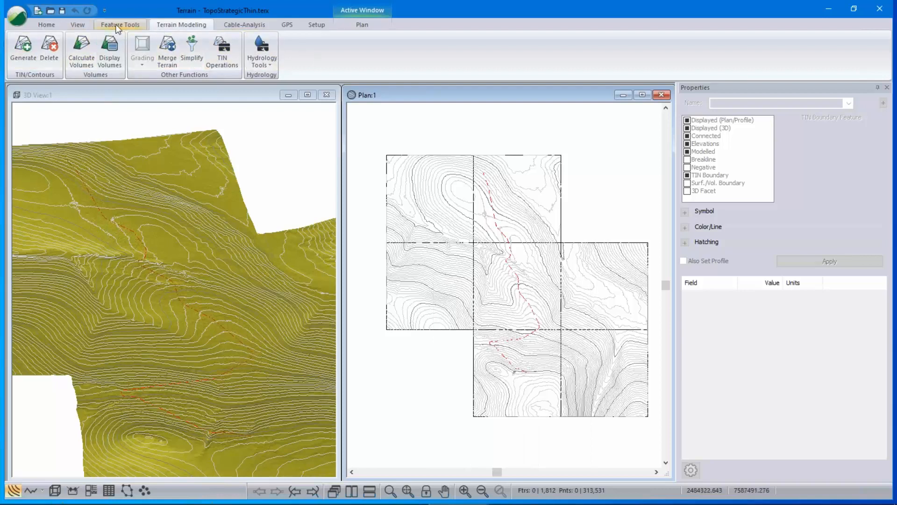
- Select all contour features by name using the wildcard pattern cntr*
left_click(47, 25)
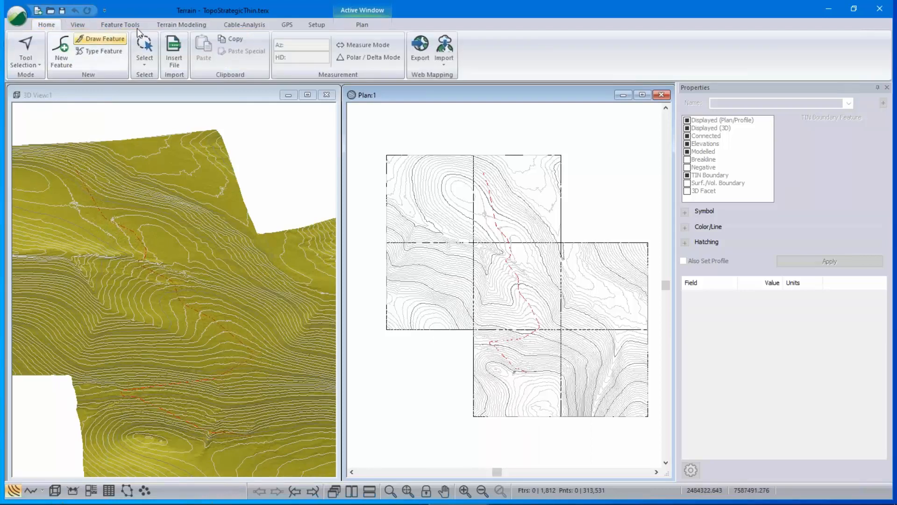
left_click(144, 59)
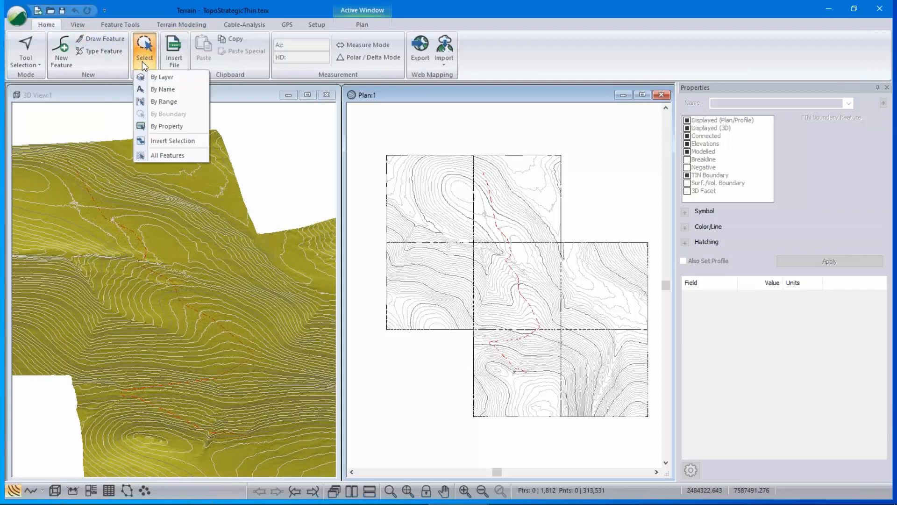
left_click(168, 89)
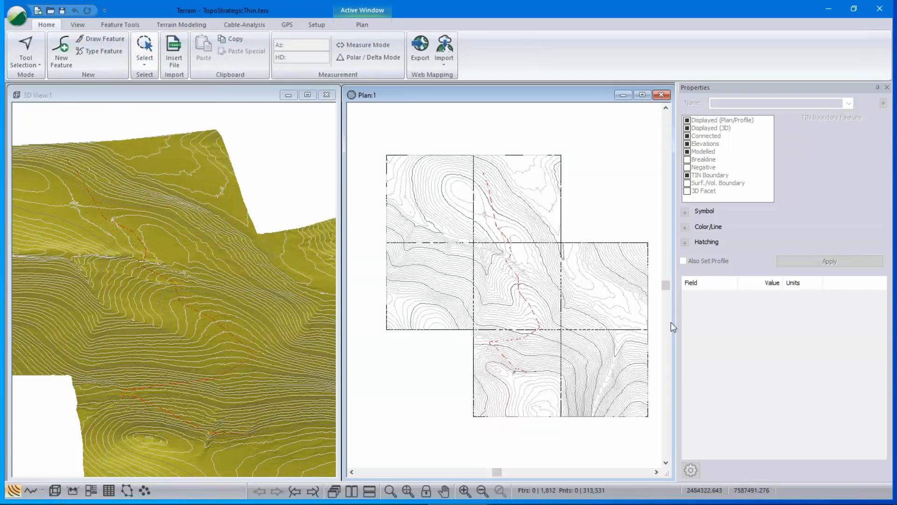
left_click(352, 171)
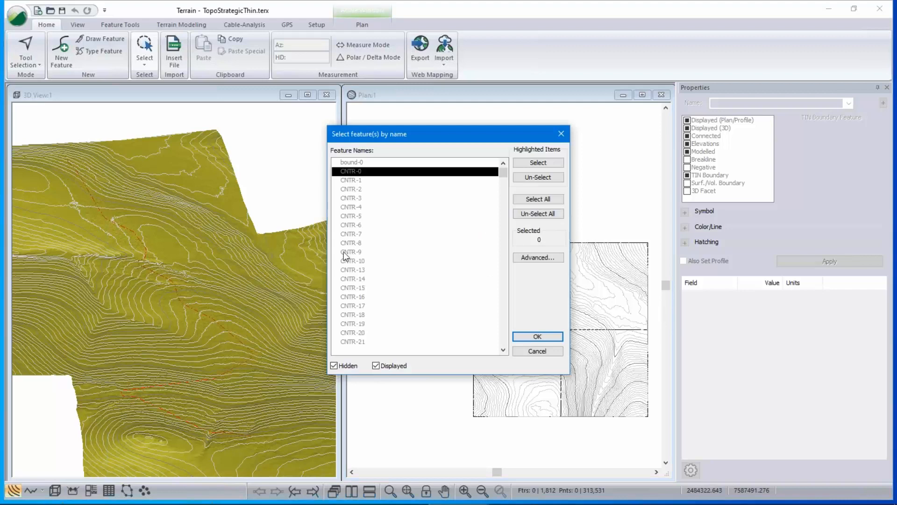
left_click(542, 257)
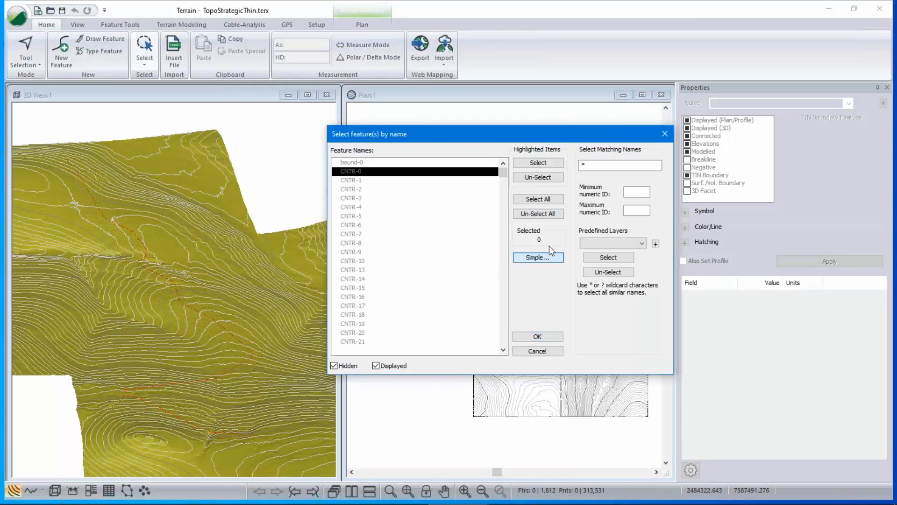
left_click(583, 164)
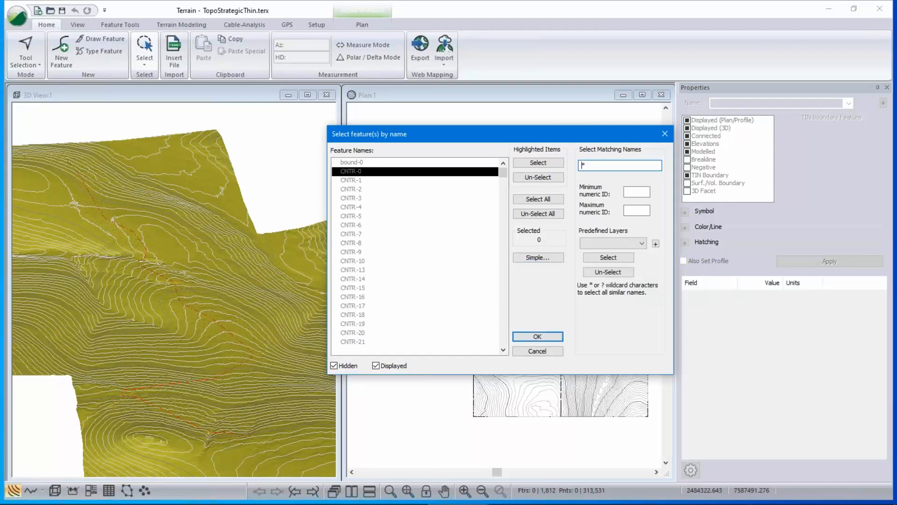
type("cntr")
left_click(520, 215)
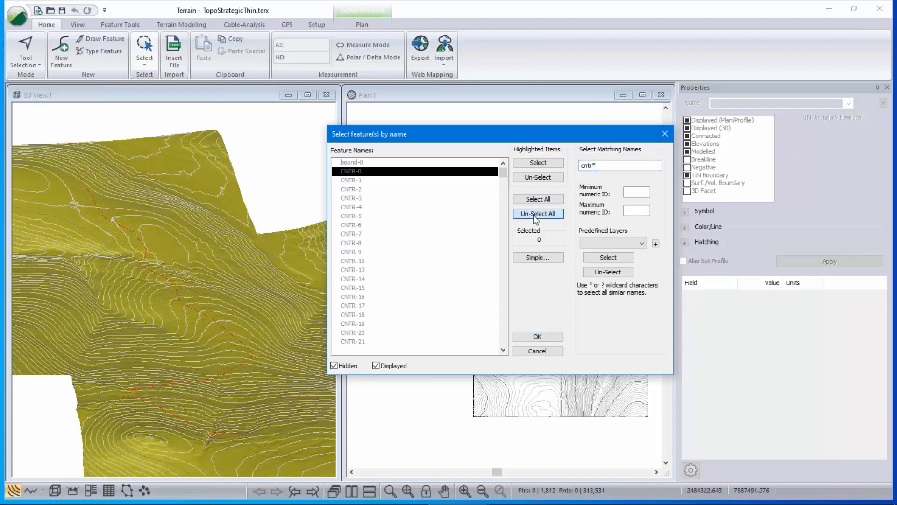
left_click(628, 263)
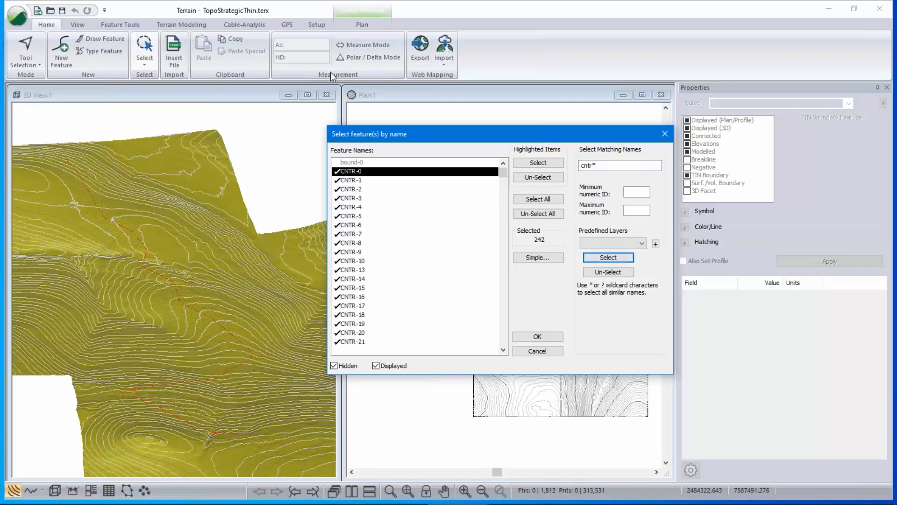
left_click(555, 340)
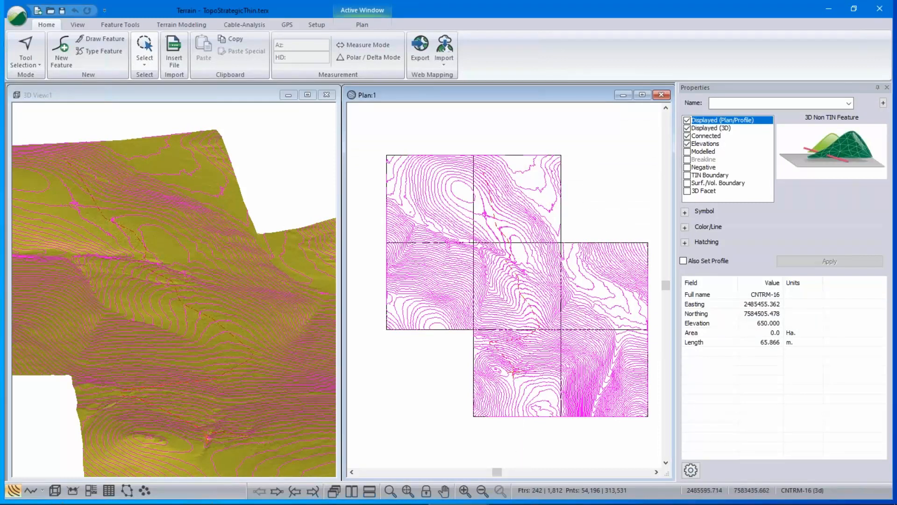
- Copy the selected contours into a new terrain, discarding changes to the current one, and clear the selection after pasting
mouse_move(520, 503)
key("ctrl+c")
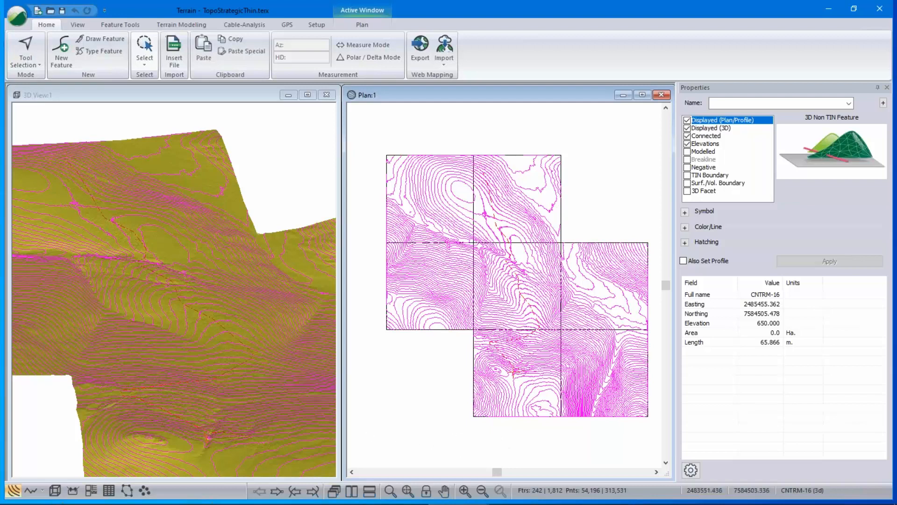
left_click(16, 18)
left_click(44, 43)
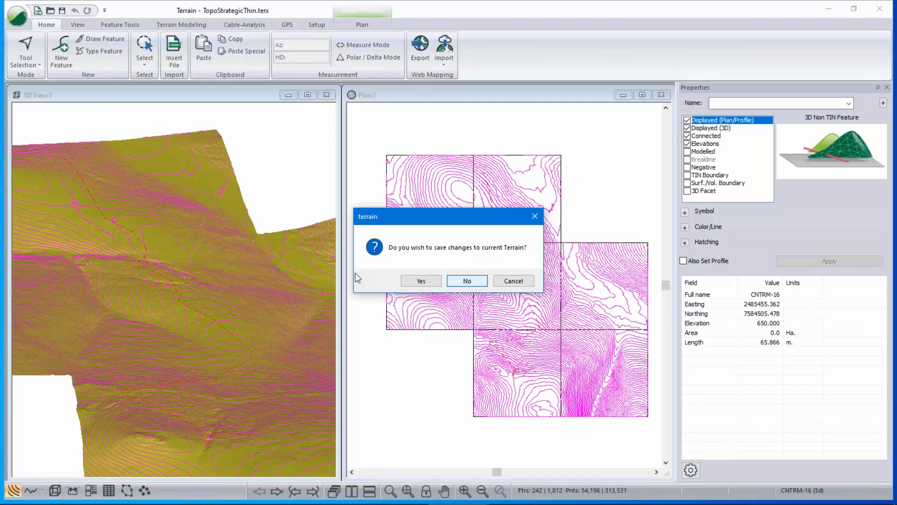
left_click(475, 281)
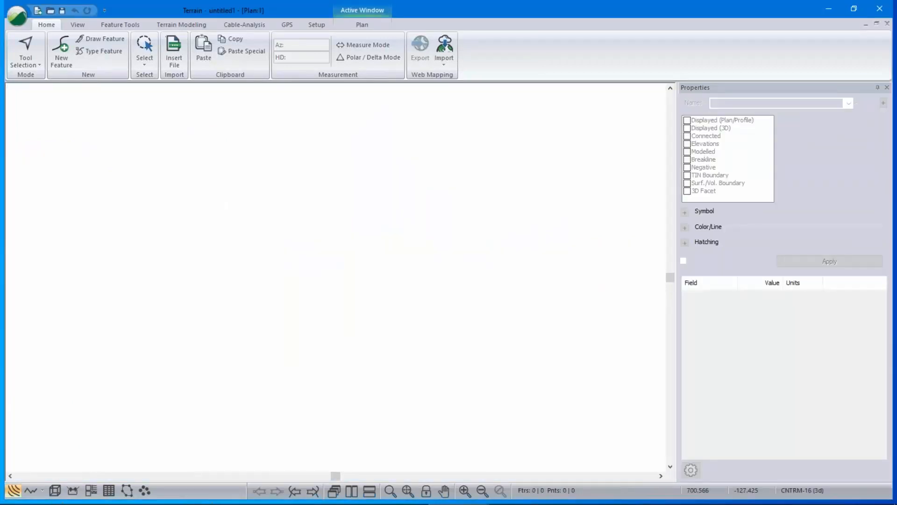
key("ctrl+v")
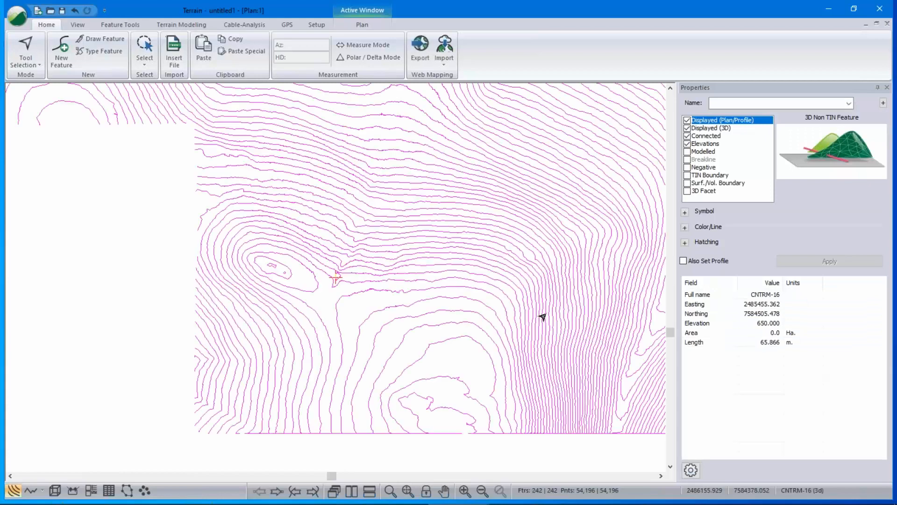
scroll(405, 248, "down", 1)
scroll(405, 248, "down", 8)
scroll(411, 232, "up", 5)
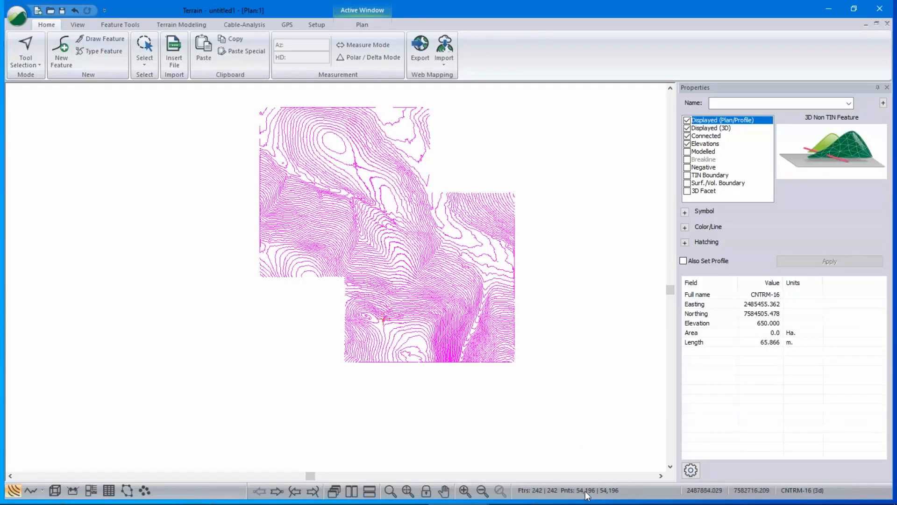
left_click(170, 195)
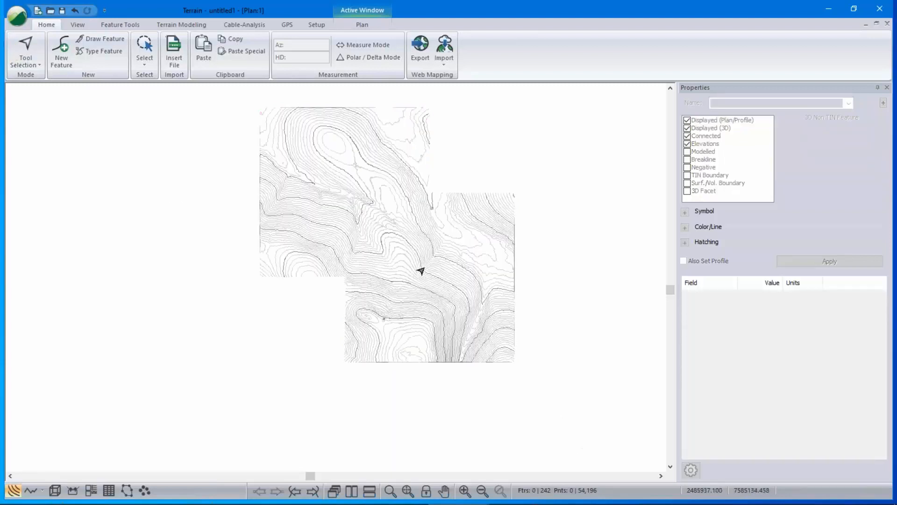
- Save the new contour terrain in the Lidar folder as contours5m
left_click(17, 15)
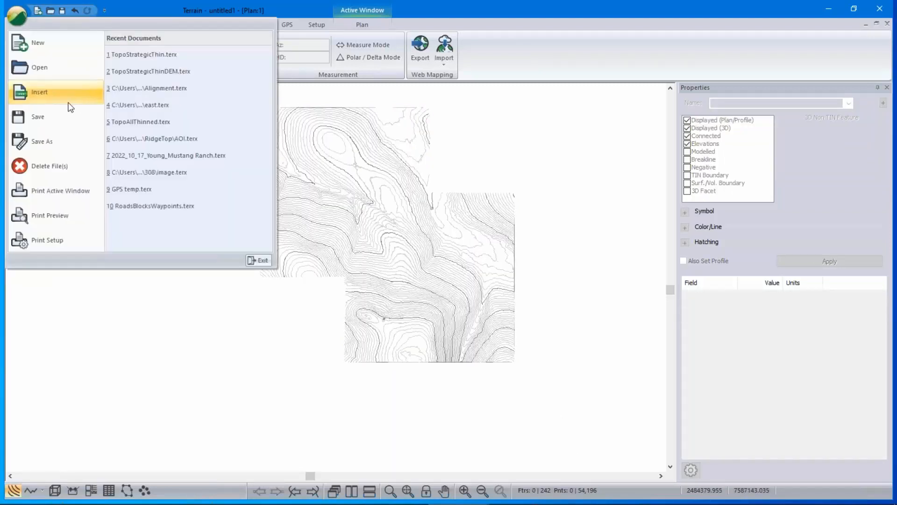
left_click(42, 141)
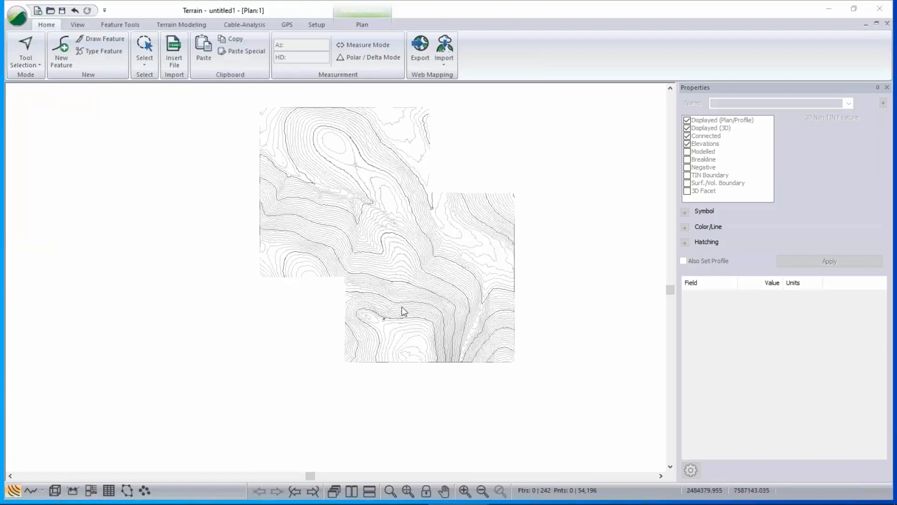
type("contours5m")
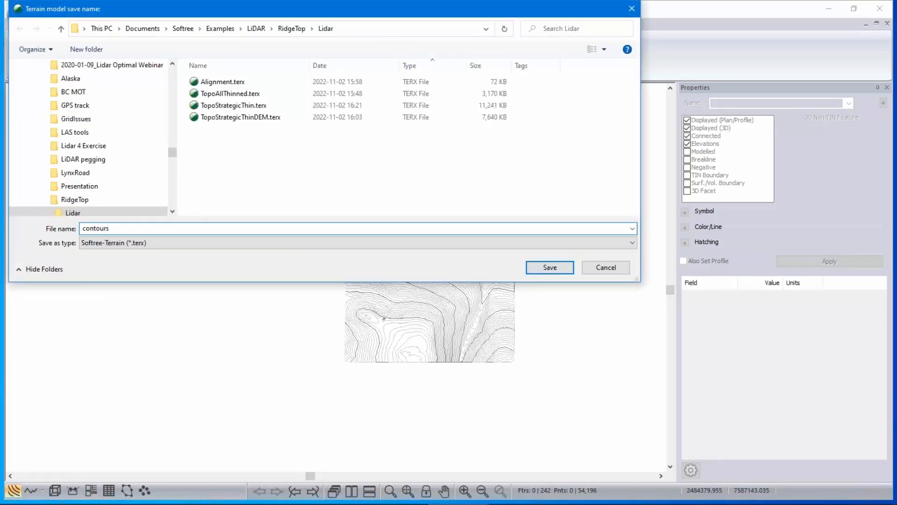
left_click(553, 266)
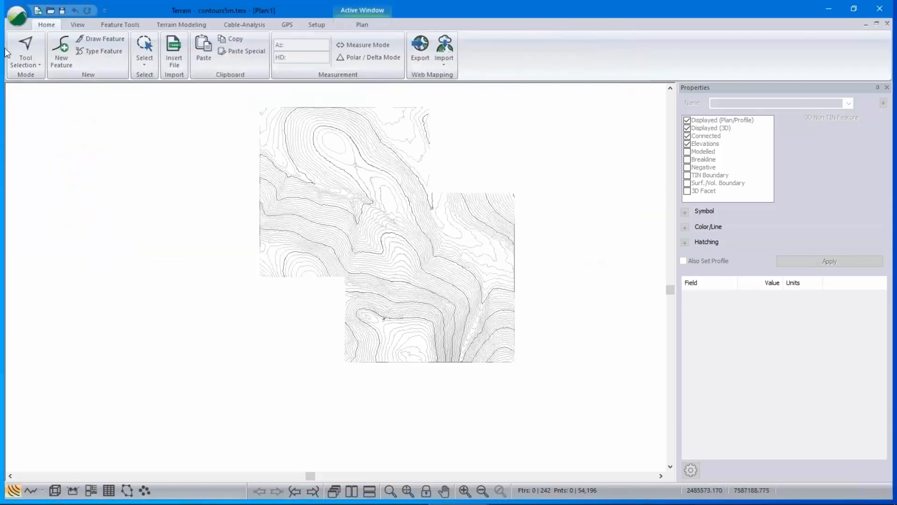
- Switch to the Location module with the Alignment design and show its plan view in place of the profile
left_click(17, 17)
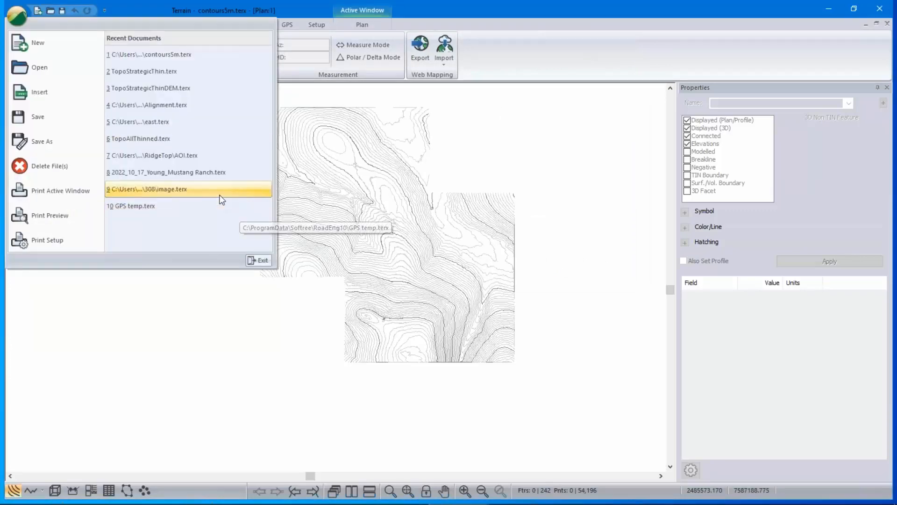
left_click(449, 5)
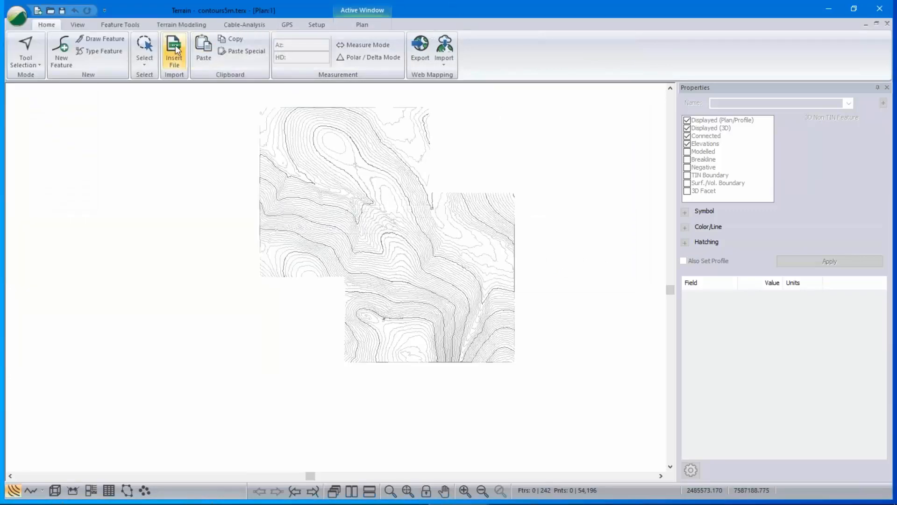
left_click(315, 25)
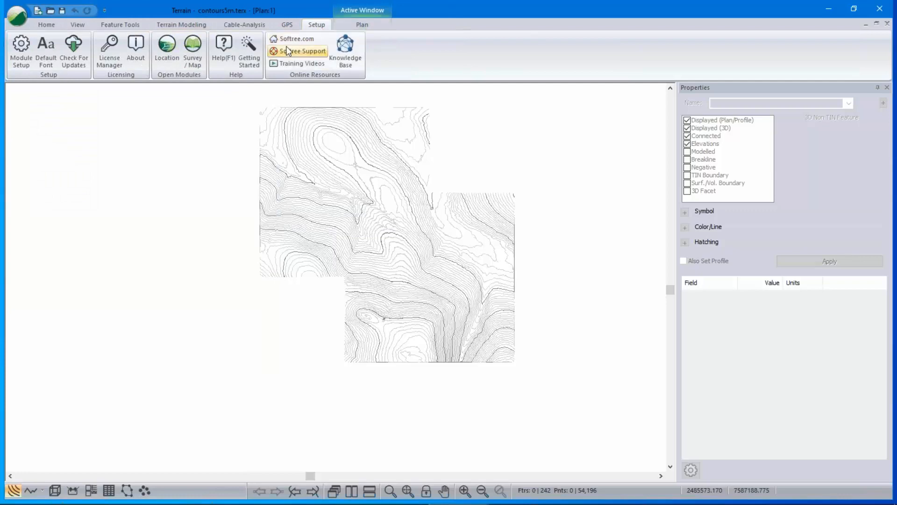
left_click(162, 48)
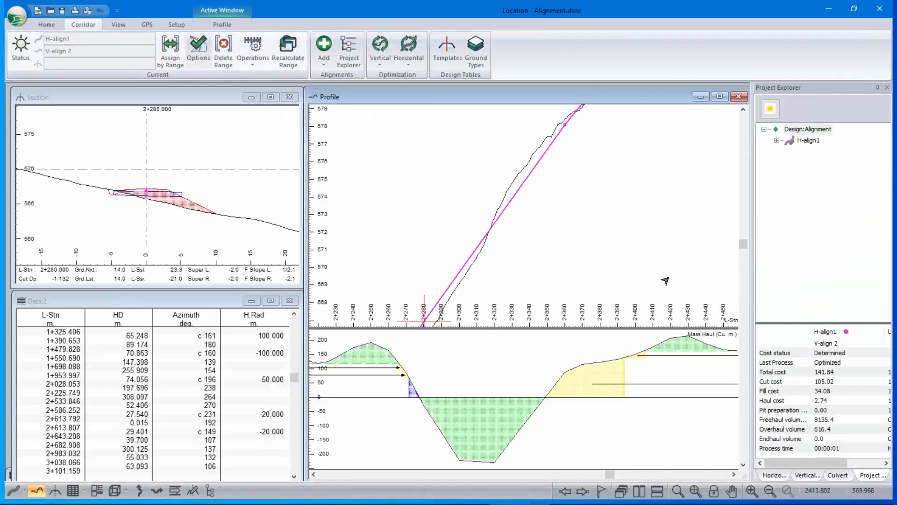
left_click(14, 491)
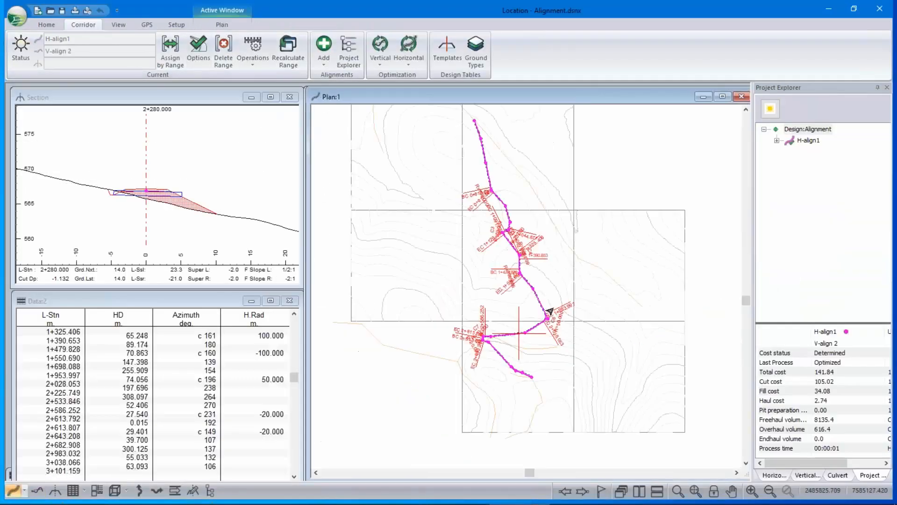
- Turn off the plan display of TopoStrategicThin.terx in the plan window's background files
mouse_move(631, 256)
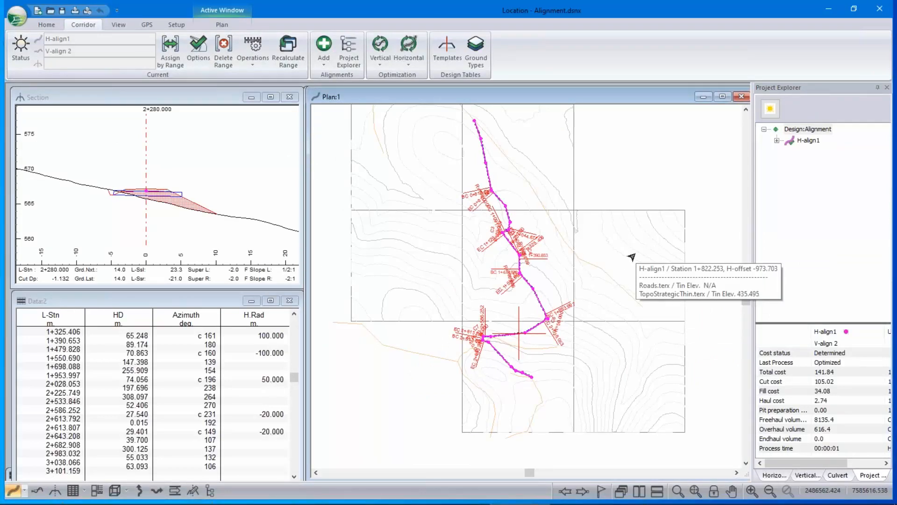
right_click(631, 257)
left_click(673, 347)
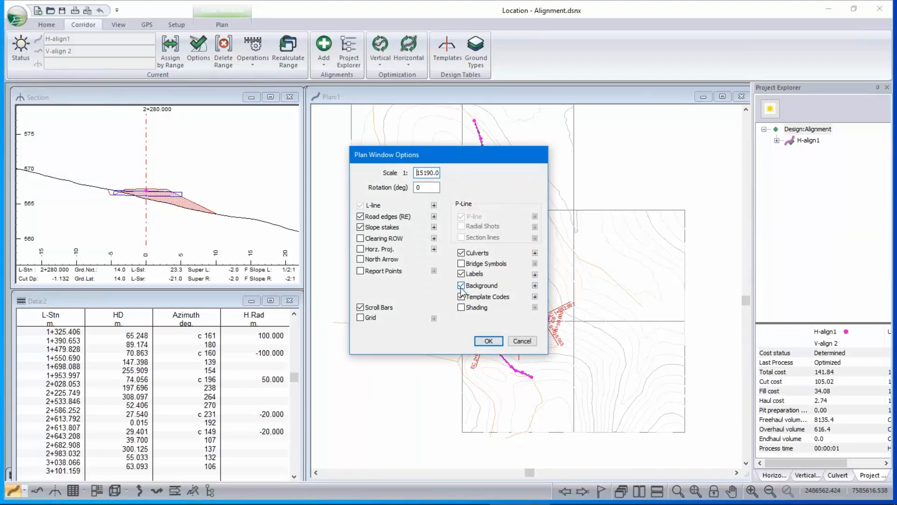
left_click(535, 285)
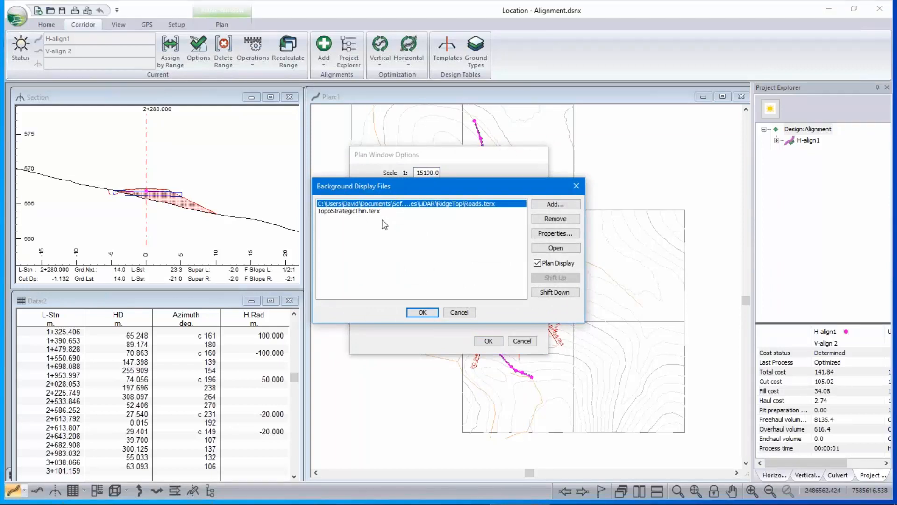
left_click(362, 211)
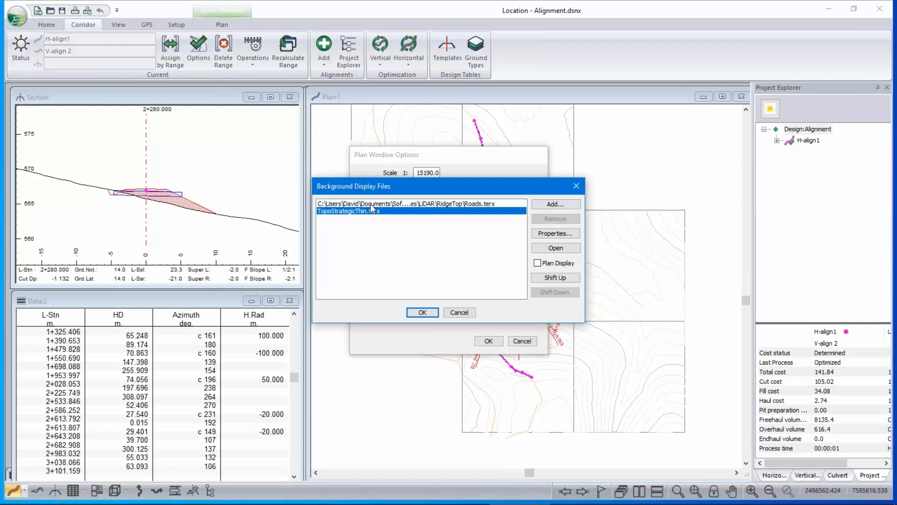
- Add contours5m.terx from the Lidar folder as a background display file
left_click(556, 205)
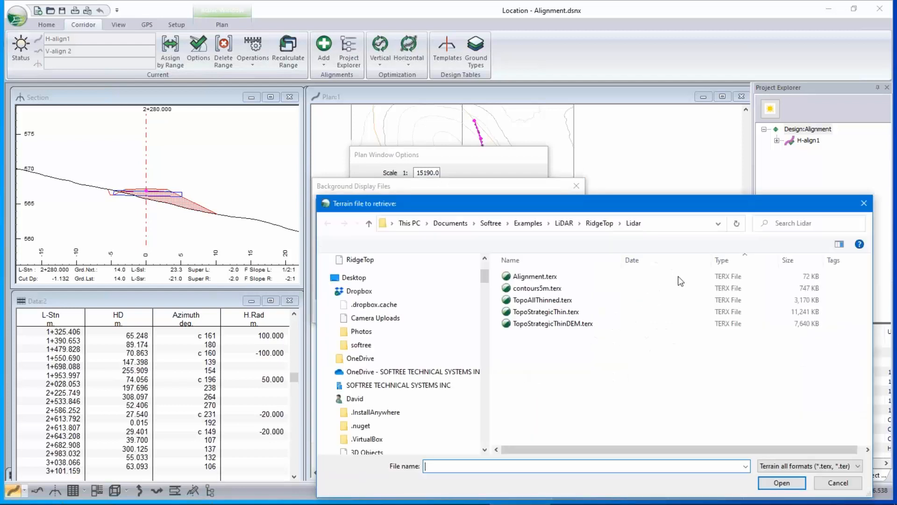
left_click(540, 289)
double_click(540, 291)
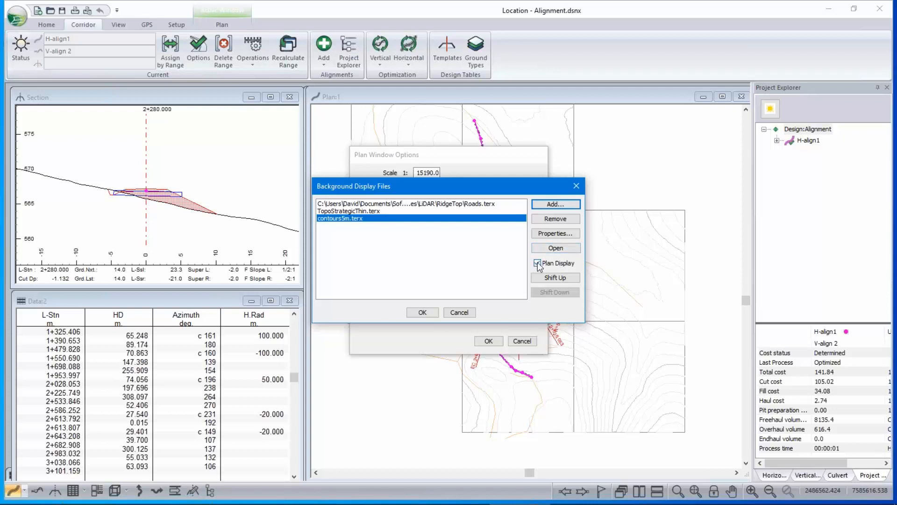
- Set the washout of the contours5m.terx background to 0 percent and apply the background and plan window options
left_click(555, 233)
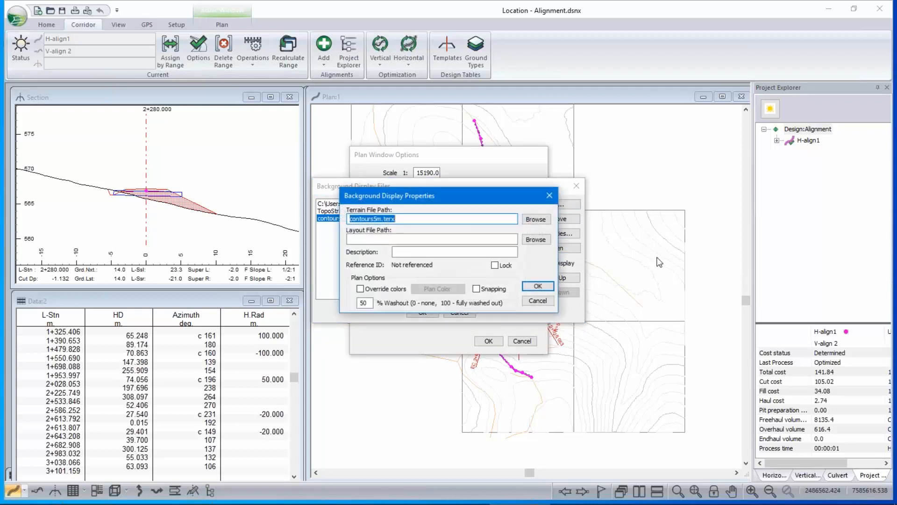
left_click_drag(369, 303, 299, 307)
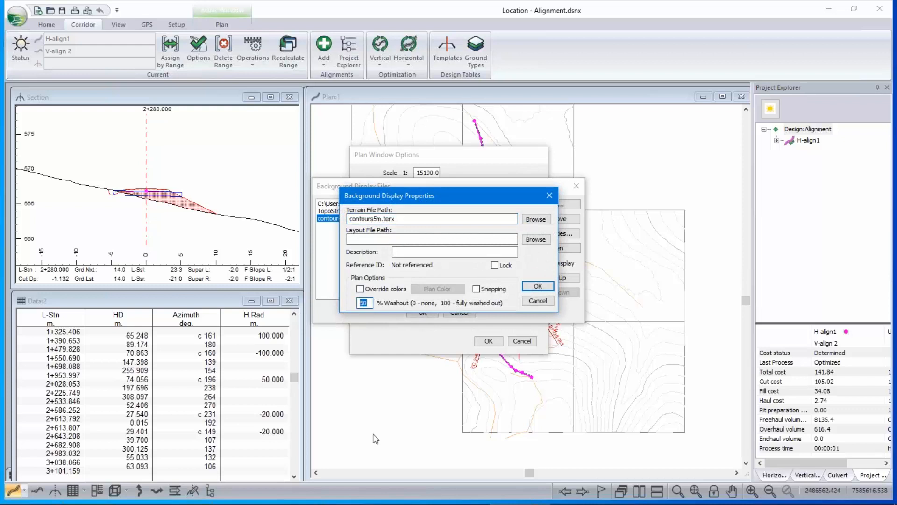
type("0")
left_click_drag(365, 302, 343, 304)
left_click(538, 286)
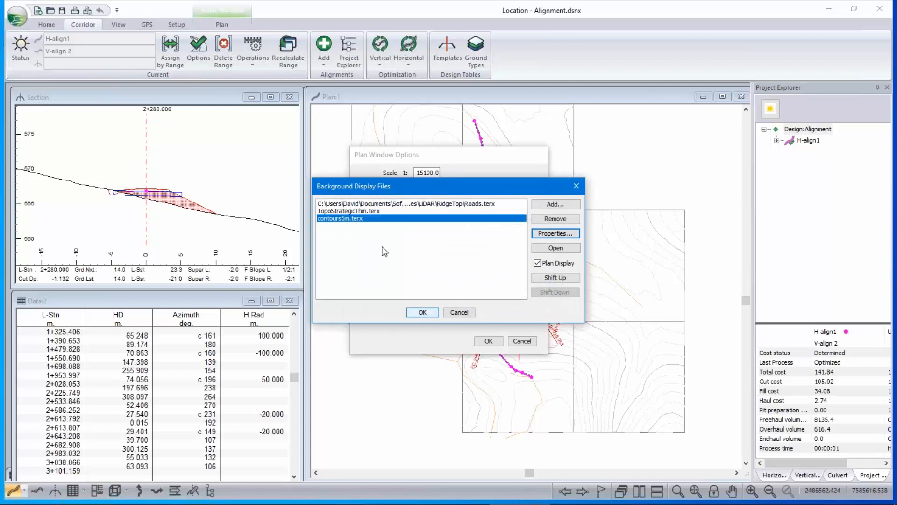
left_click(414, 313)
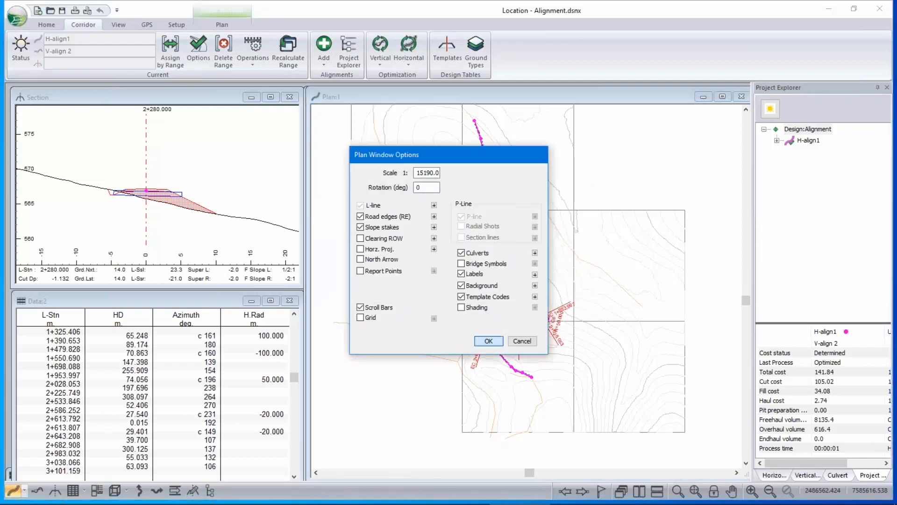
left_click(488, 341)
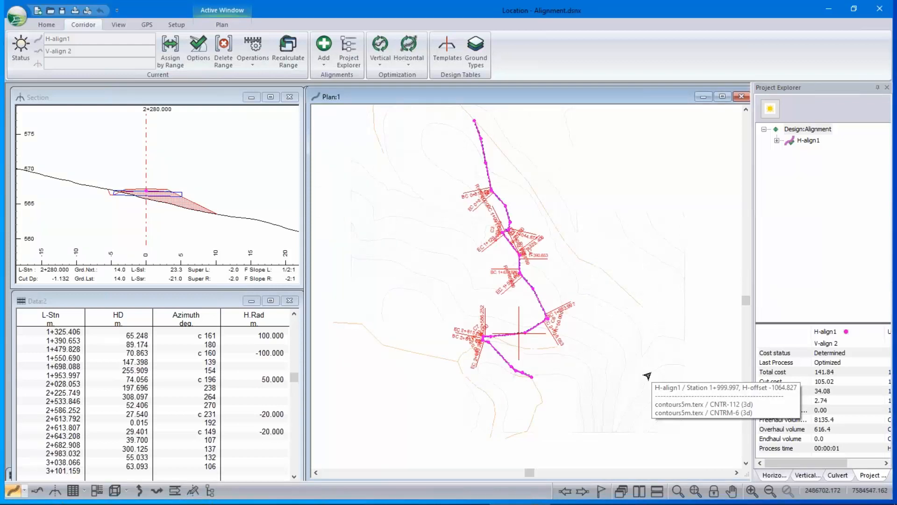
- Try toggling the plan display of the contours5m.terx background off and on, and cancel out of the plan window options
right_click(564, 229)
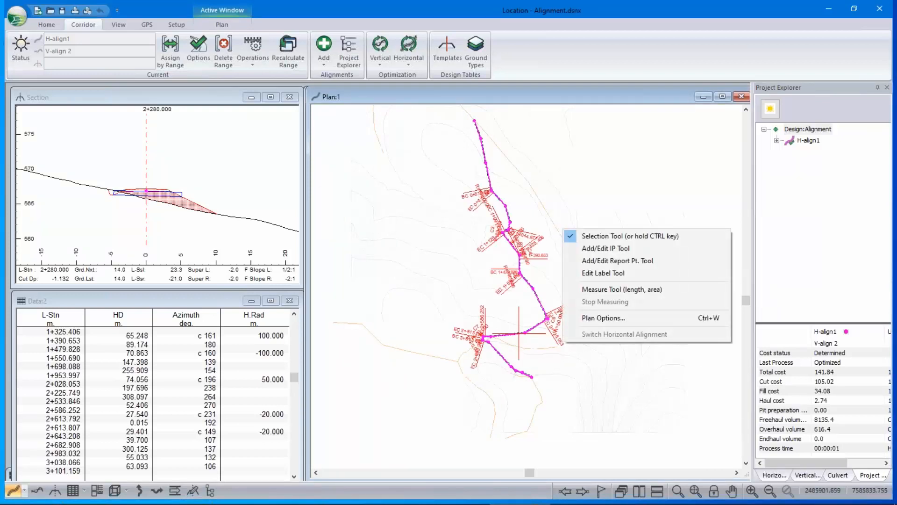
left_click(603, 317)
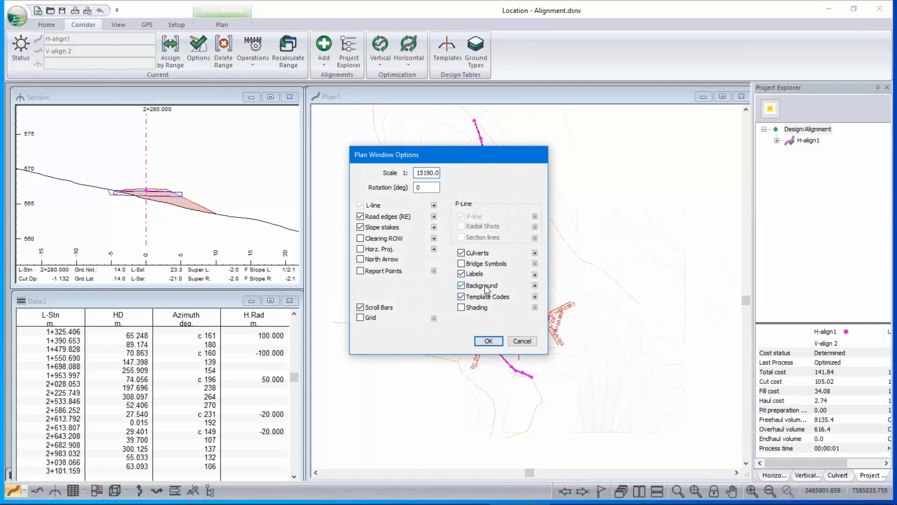
left_click(534, 285)
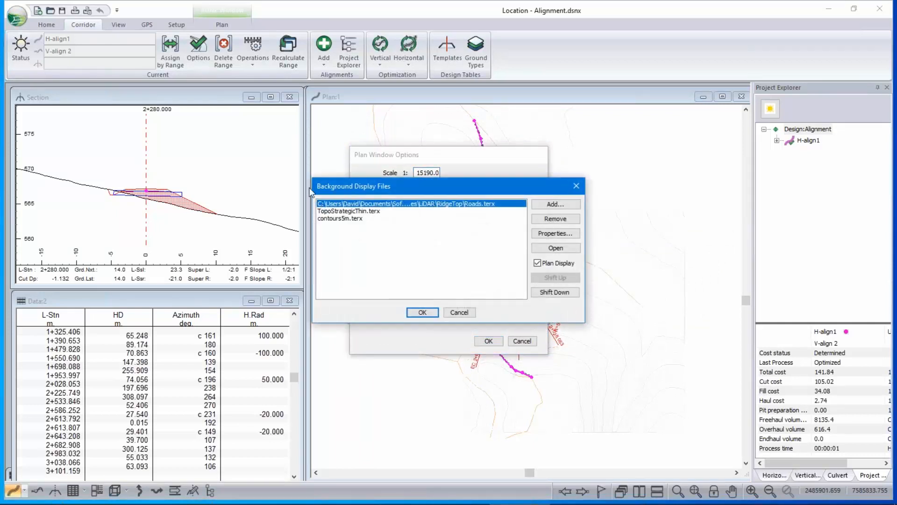
left_click(340, 218)
left_click(537, 263)
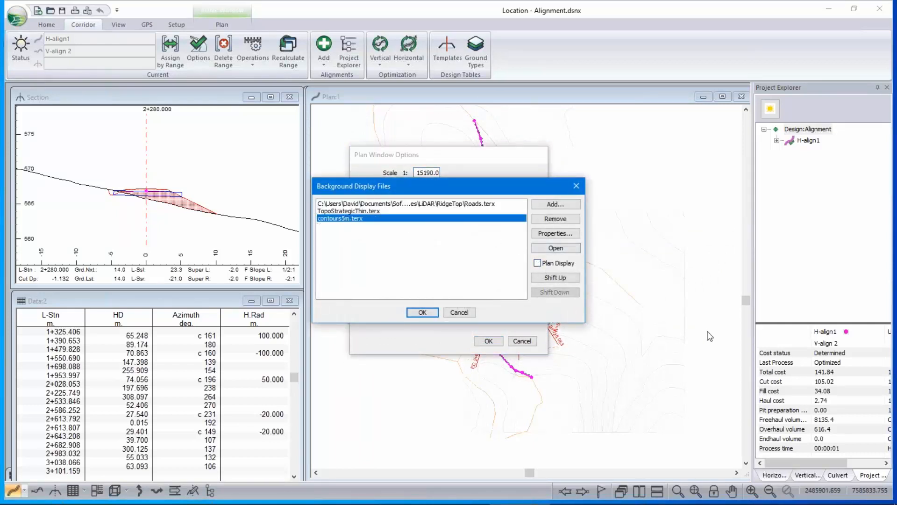
left_click(537, 263)
left_click(459, 312)
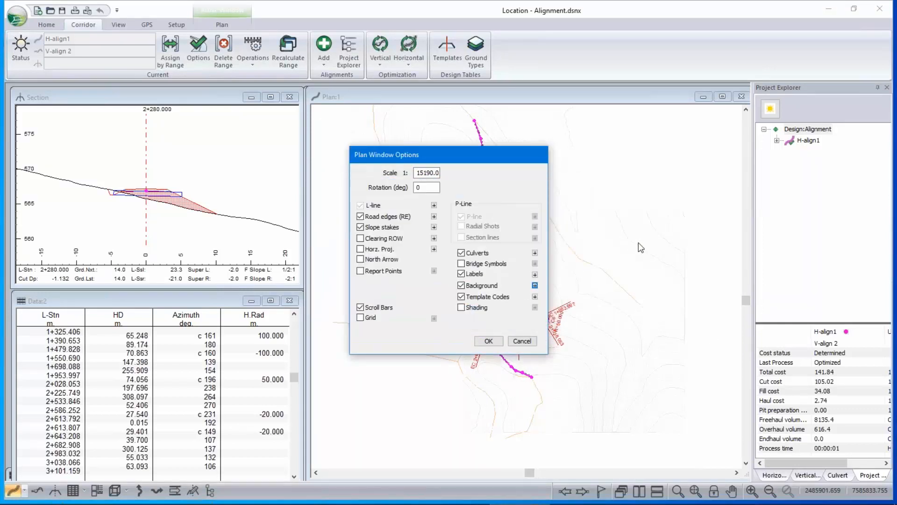
left_click_drag(442, 156, 478, 172)
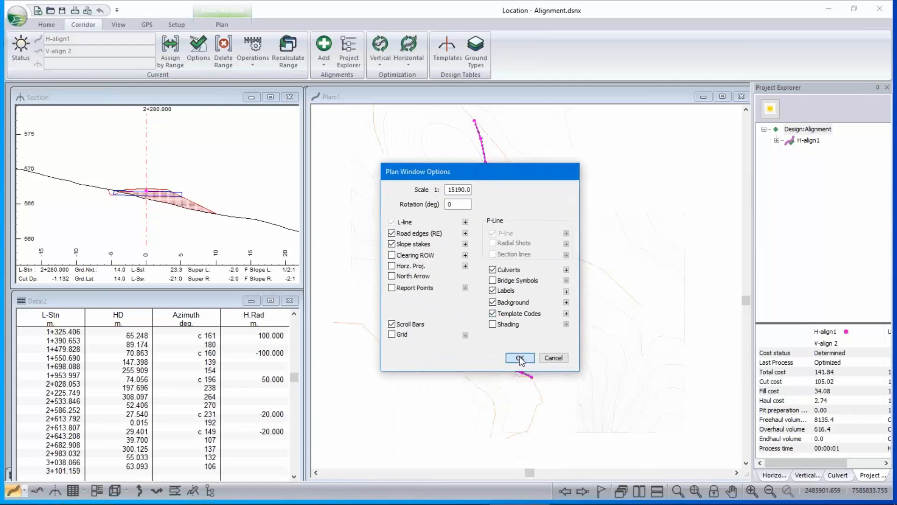
left_click(553, 358)
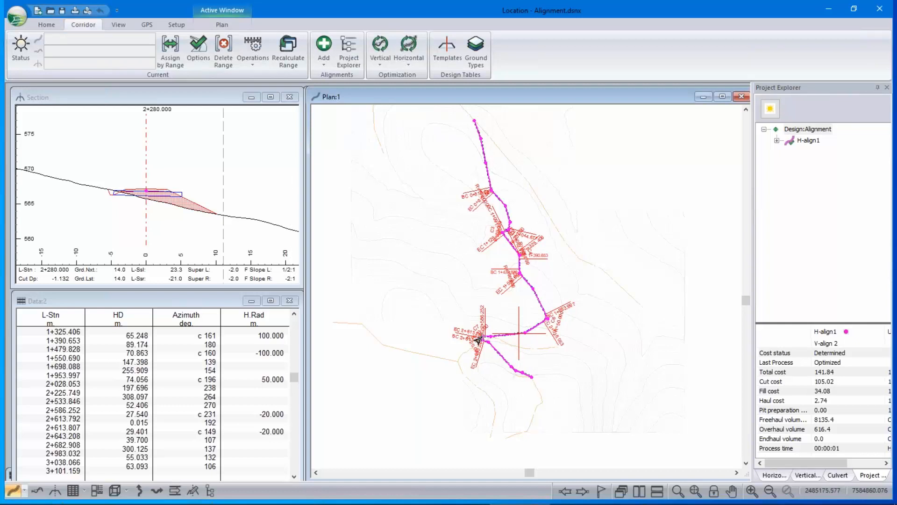
- Switch to the untitled6 terrain and examine the Simplify options for its surface point data, closing them without applying
key("alt+Tab")
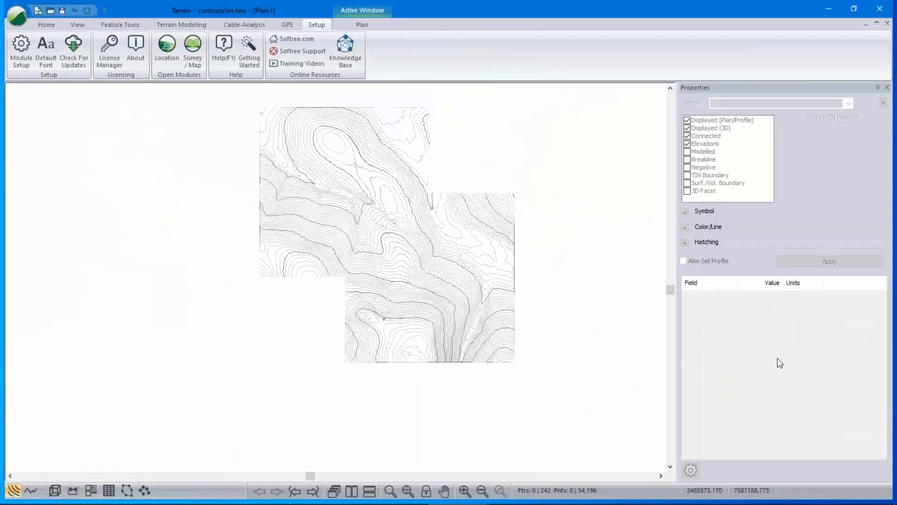
key("alt+Tab")
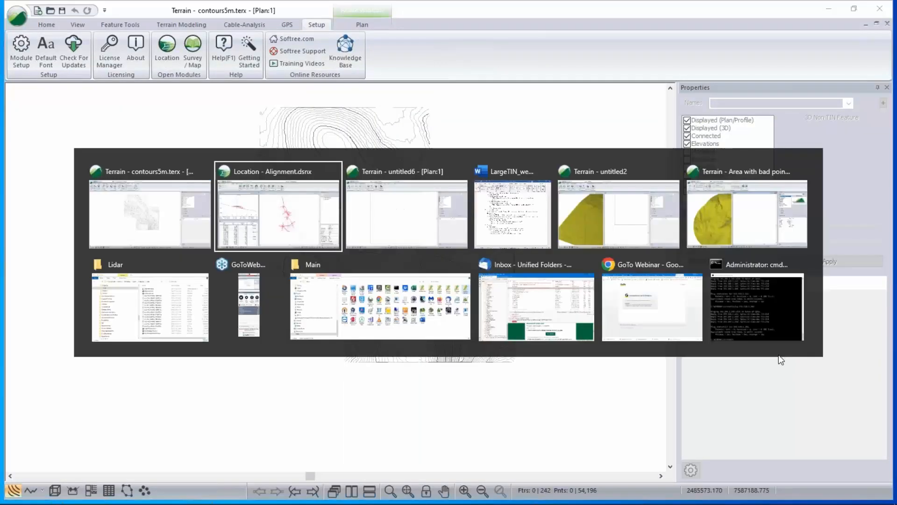
key("alt+Tab")
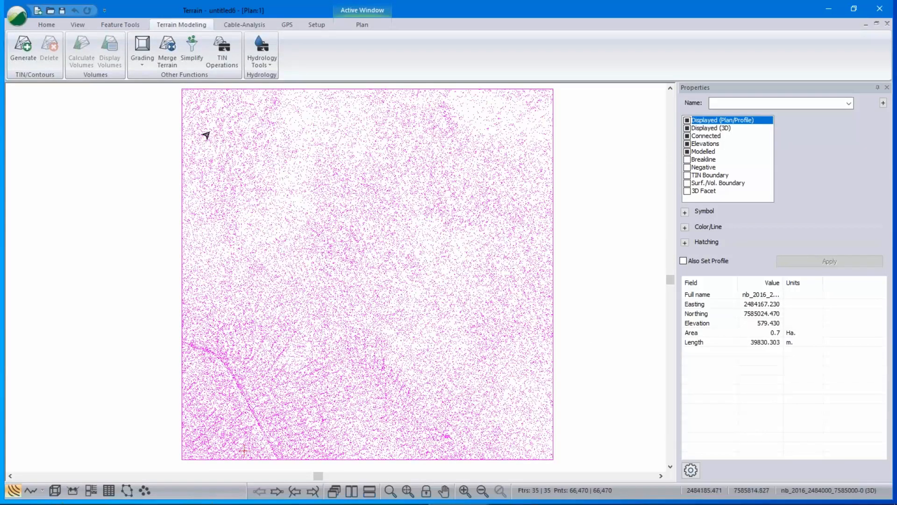
mouse_move(347, 232)
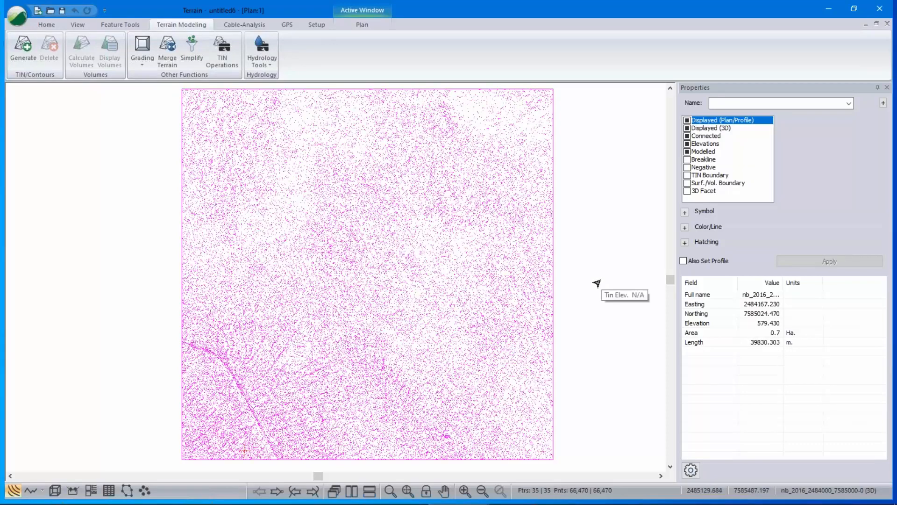
scroll(596, 283, "down", 1)
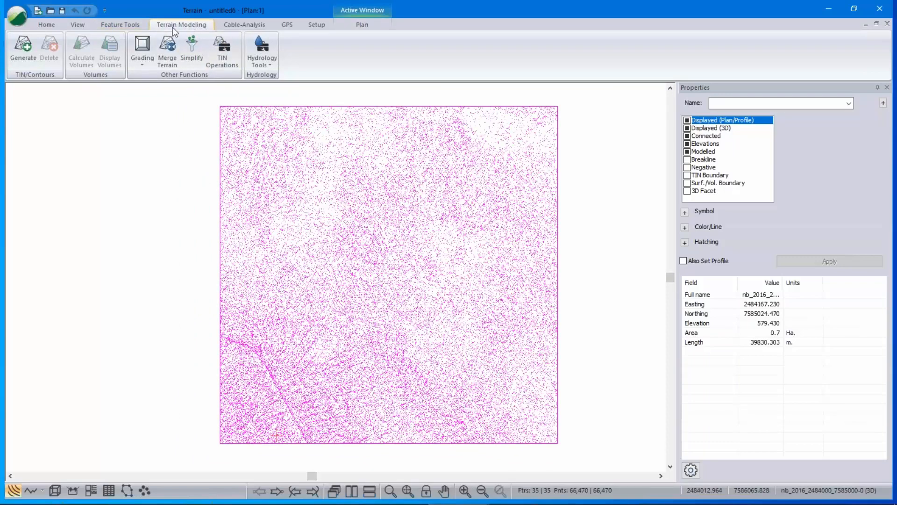
left_click(191, 49)
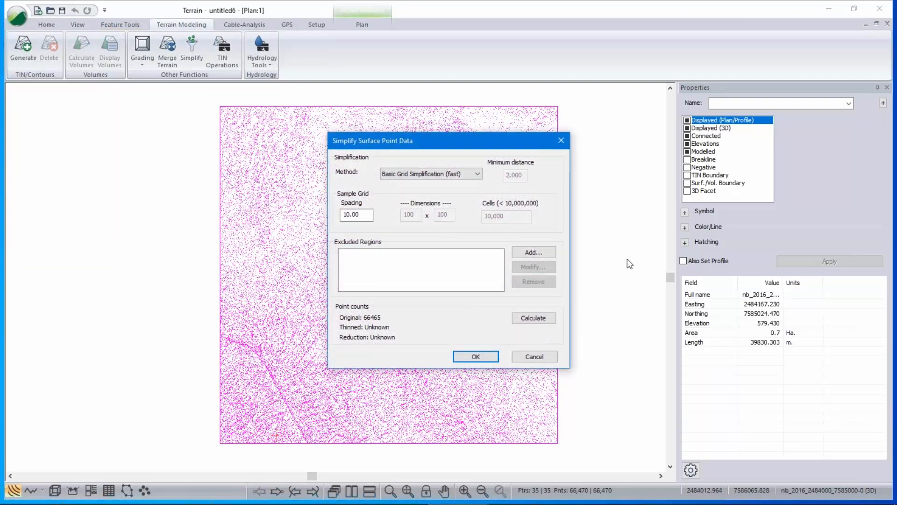
left_click(553, 356)
left_click(553, 356)
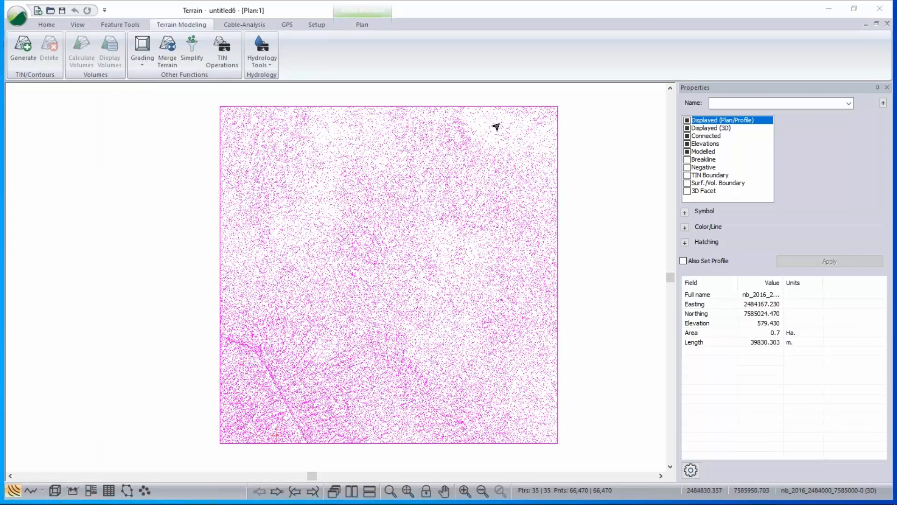
key("alt+Tab")
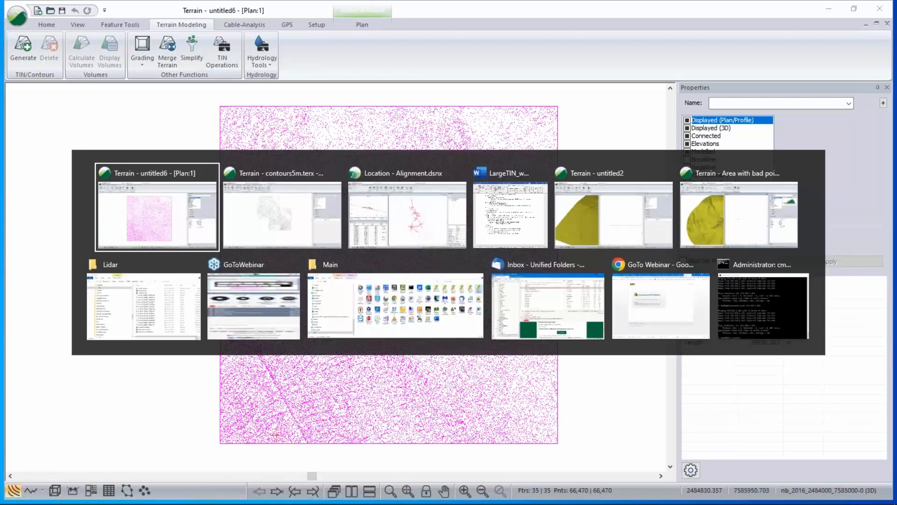
- Switch to the untitled2 terrain and examine the road and surrounding surface in its 3D view
key("alt+Tab")
key("alt+Tab")
key("alt+Tab")
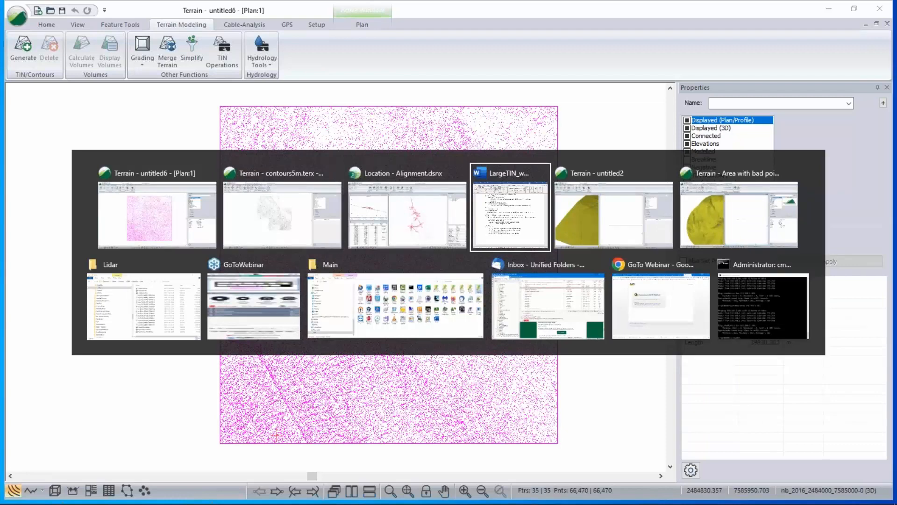
key("alt+Tab")
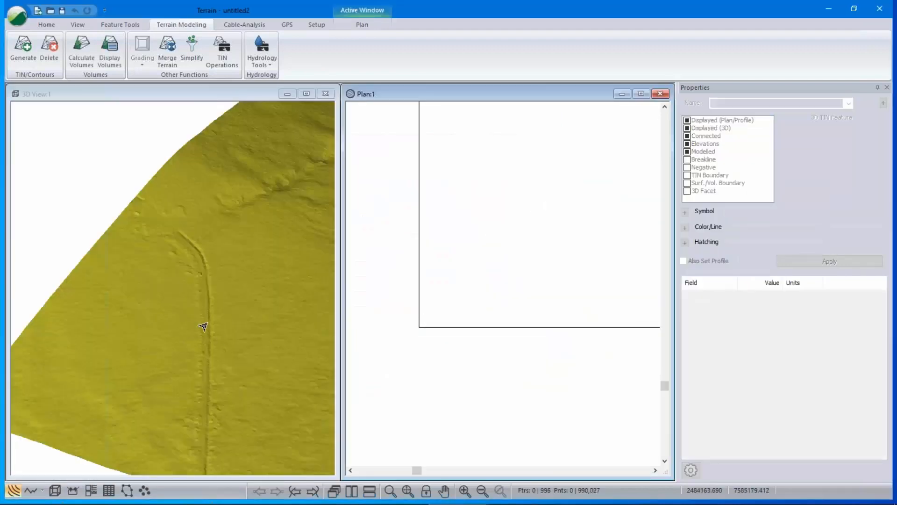
scroll(210, 311, "down", 5)
scroll(255, 310, "up", 5)
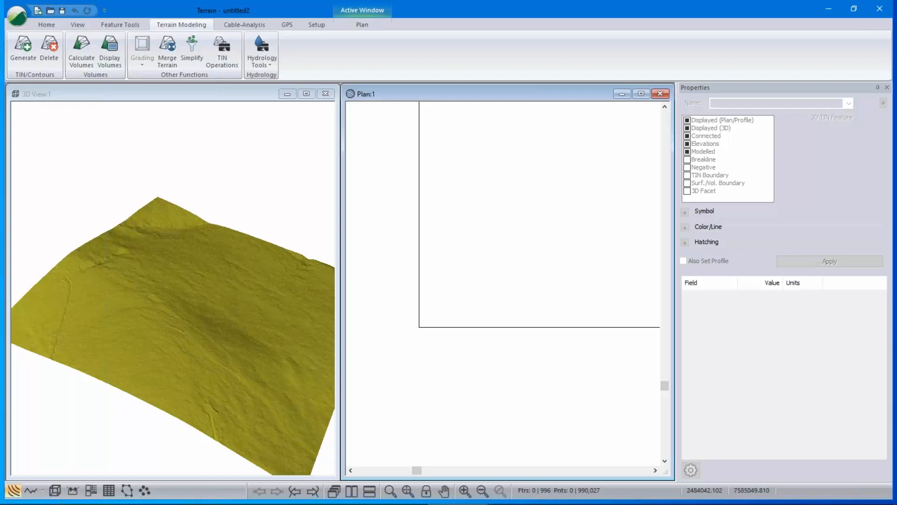
- Start inserting a georeferenced file to examine the projection and units in its import options, and cancel the import
left_click(49, 28)
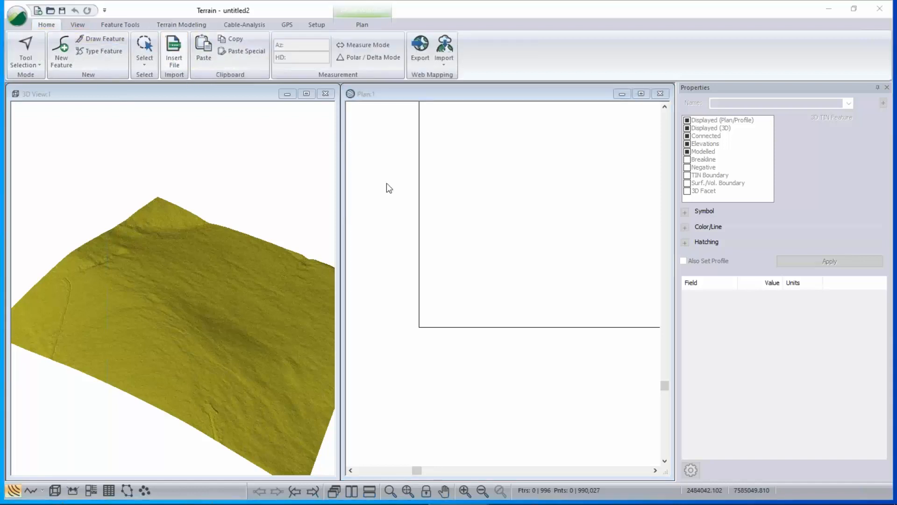
double_click(224, 189)
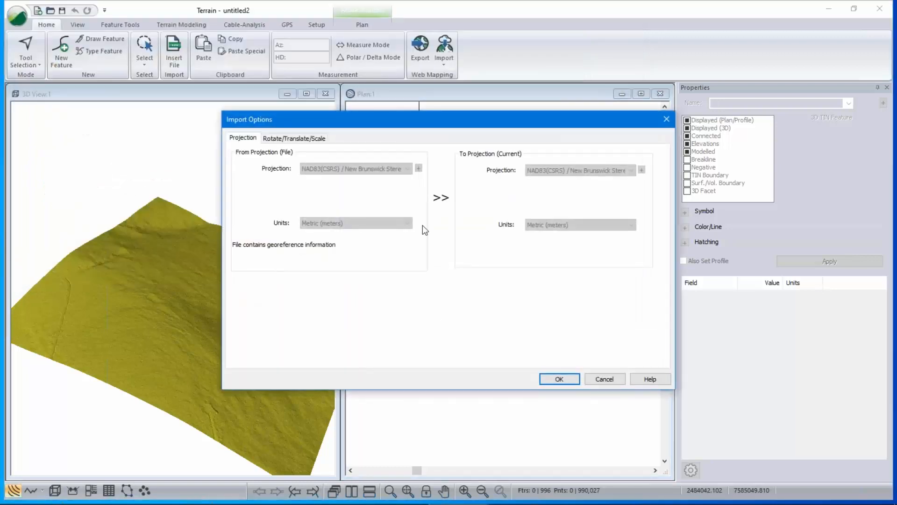
left_click(609, 378)
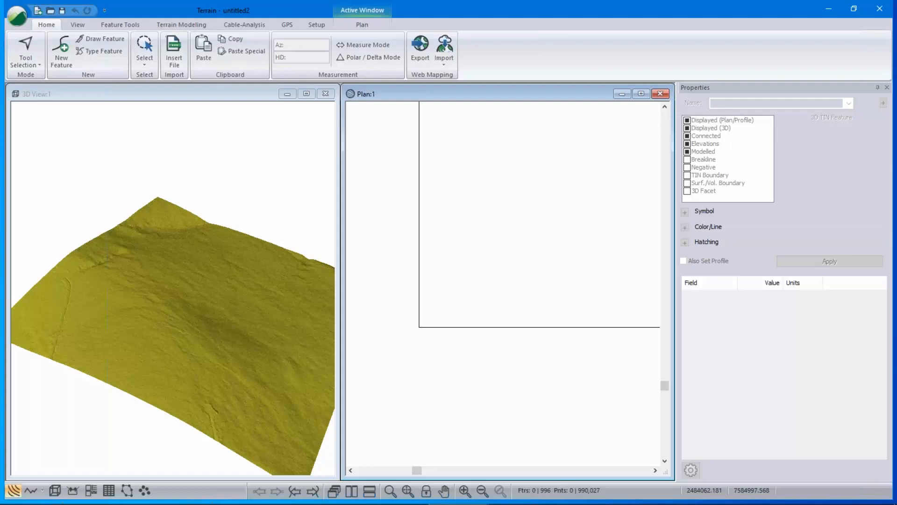
mouse_move(604, 317)
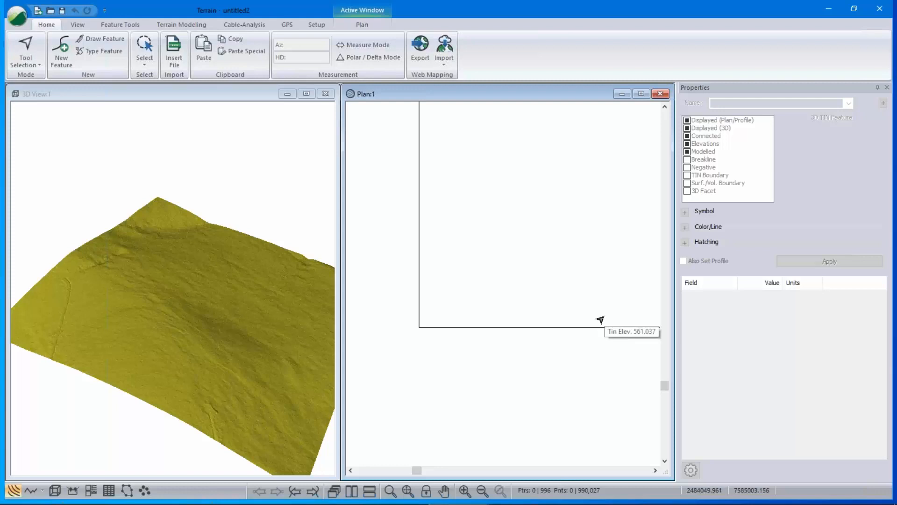
mouse_move(524, 227)
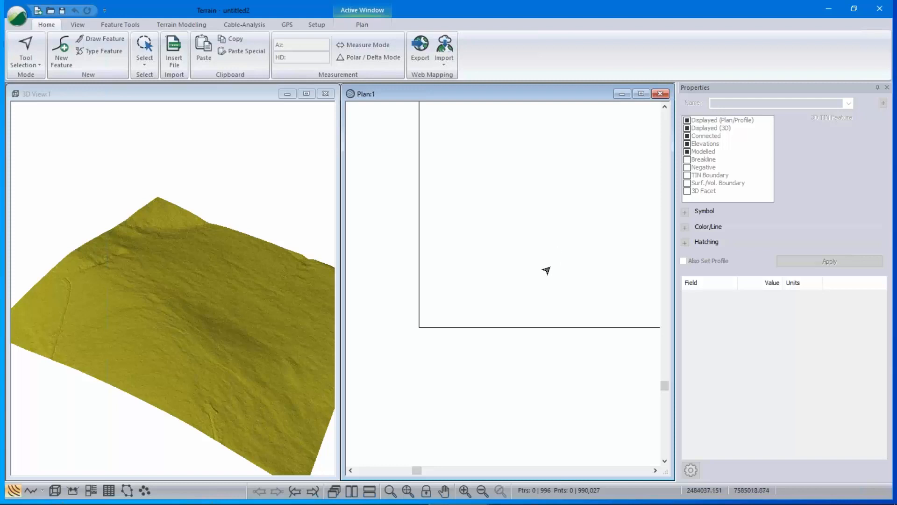
mouse_move(566, 308)
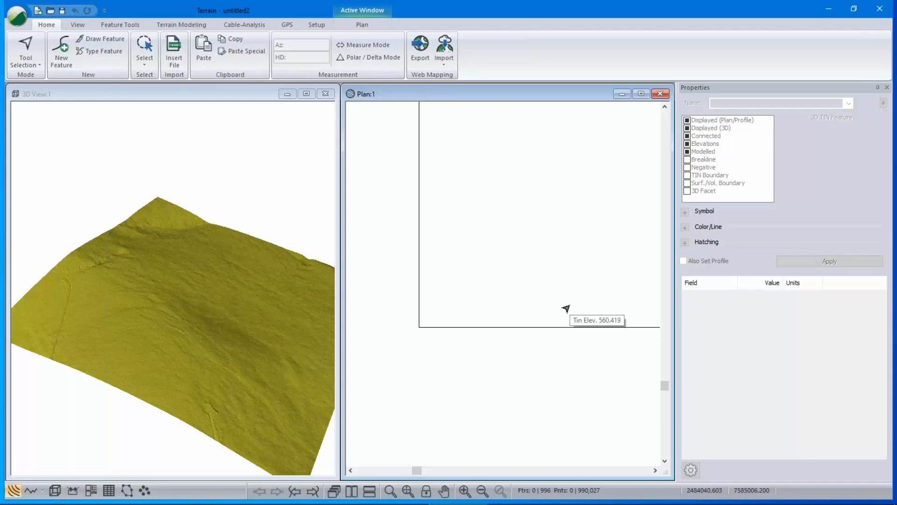
mouse_move(591, 319)
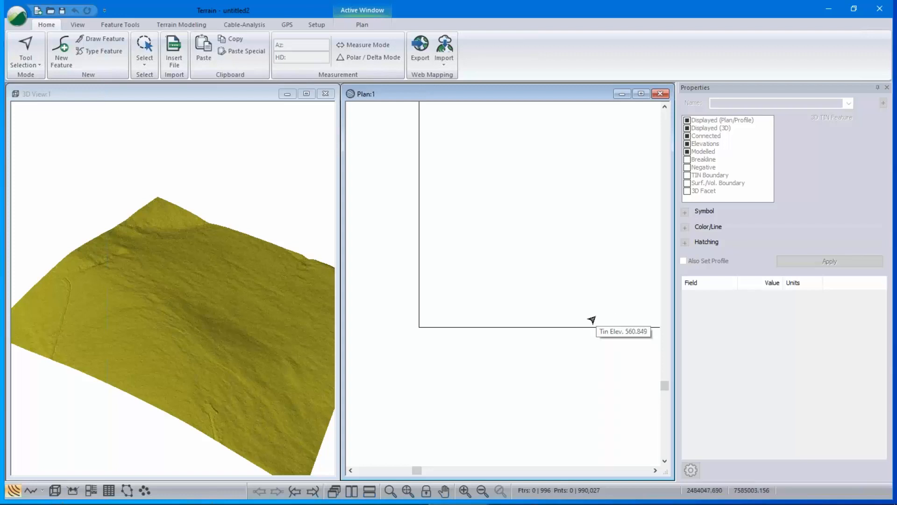